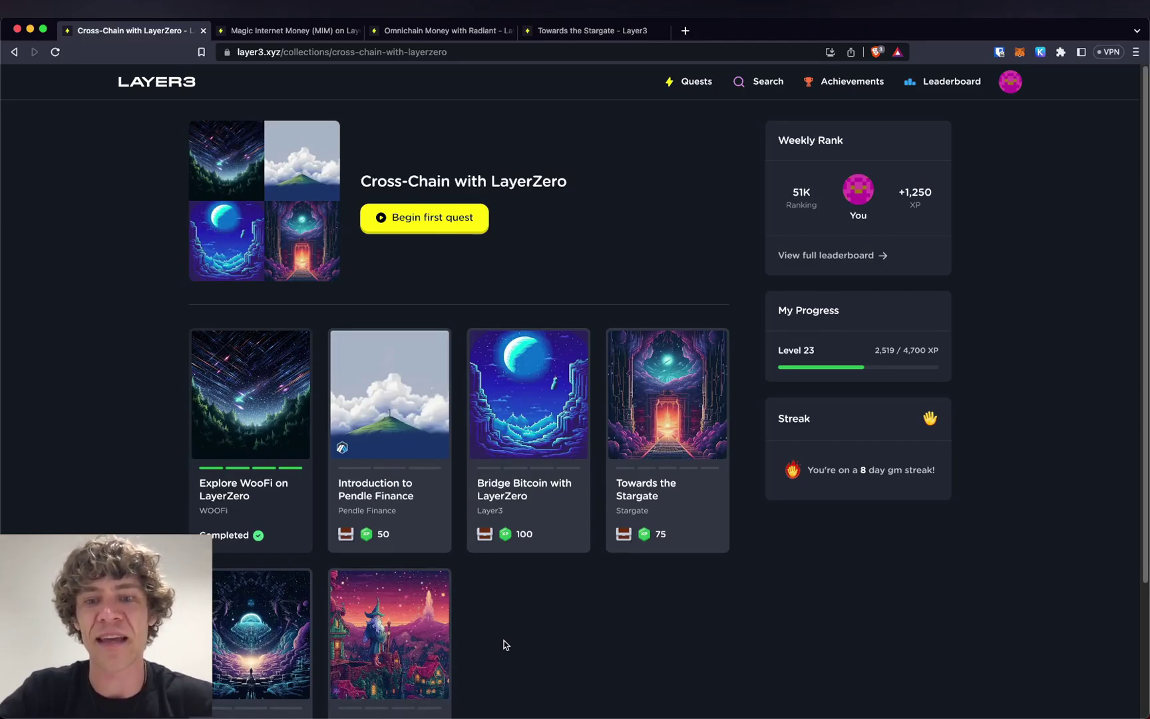
- Look over the MIM, Radiant and Stargate quests, close the Cross-Chain with LayerZero collection, and return to the MIM quest
{"action": "scroll", "coordinate": [504, 641], "scroll_direction": "down", "scroll_amount": 3}
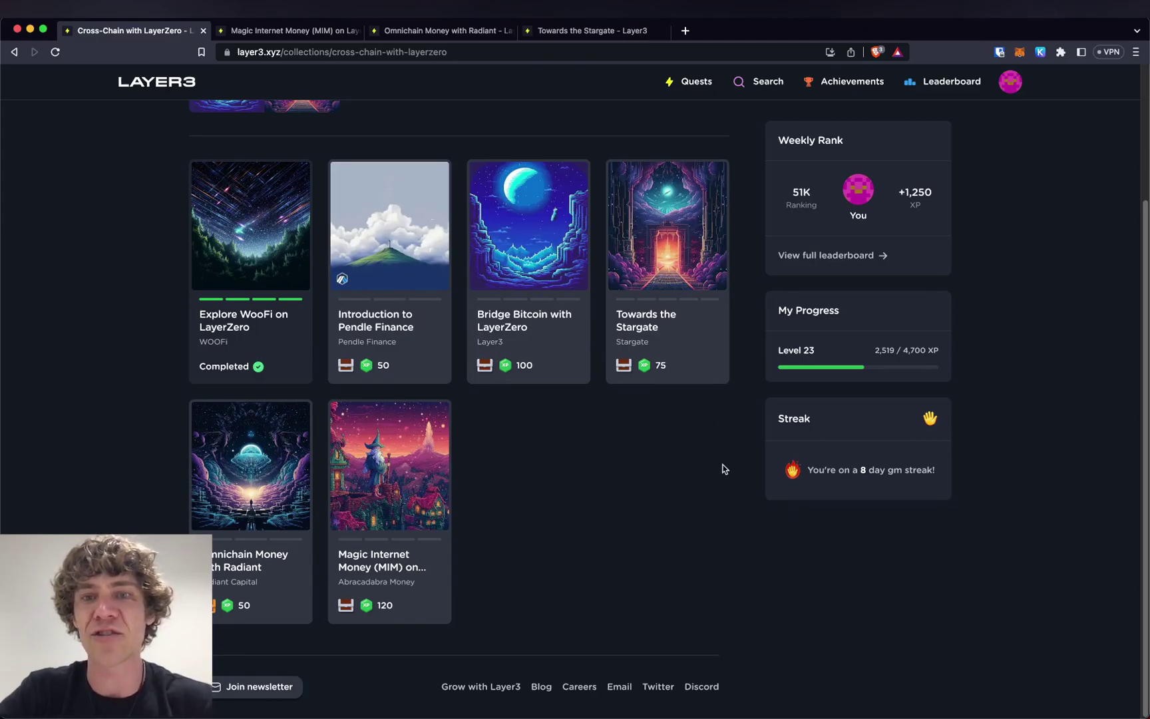
{"action": "scroll", "coordinate": [748, 434], "scroll_direction": "up", "scroll_amount": 3}
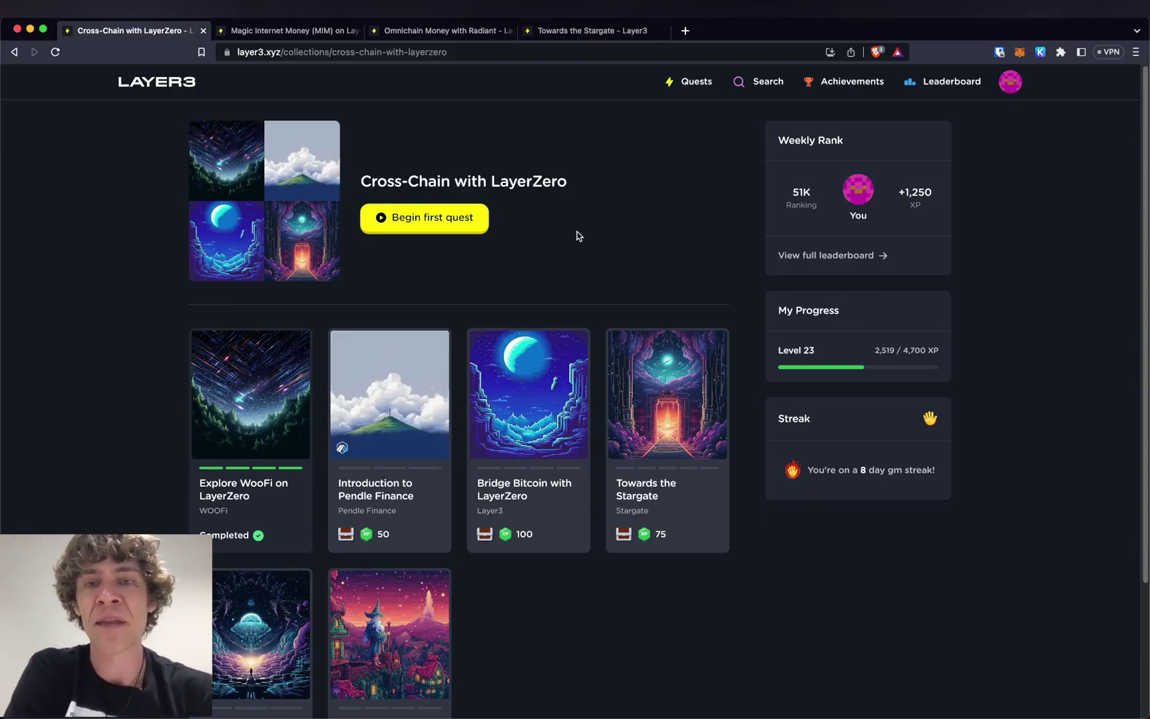
{"action": "scroll", "coordinate": [624, 217], "scroll_direction": "down", "scroll_amount": 2}
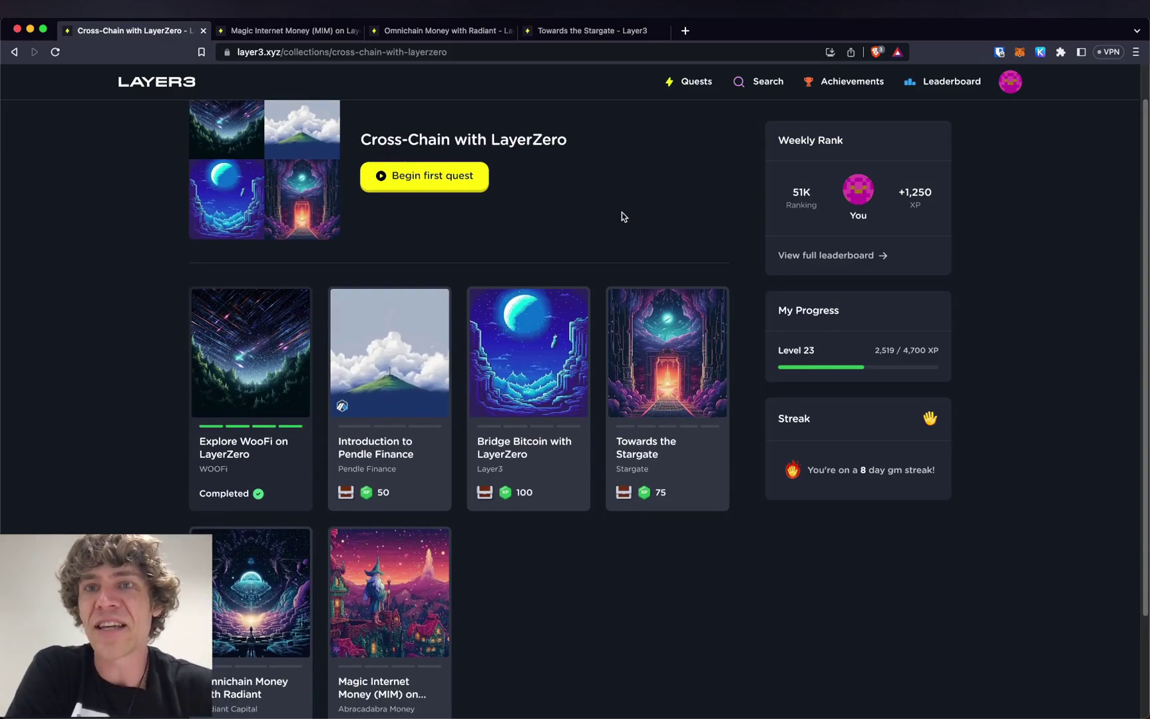
{"action": "left_click", "coordinate": [294, 32]}
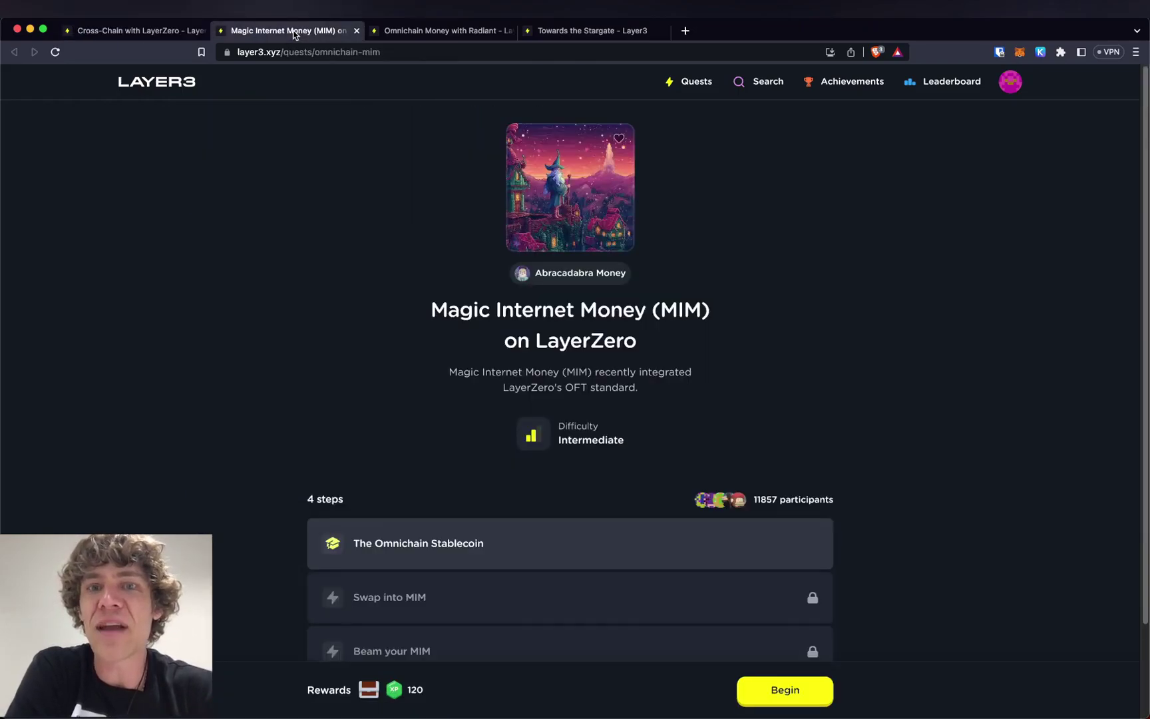
{"action": "left_click", "coordinate": [420, 30]}
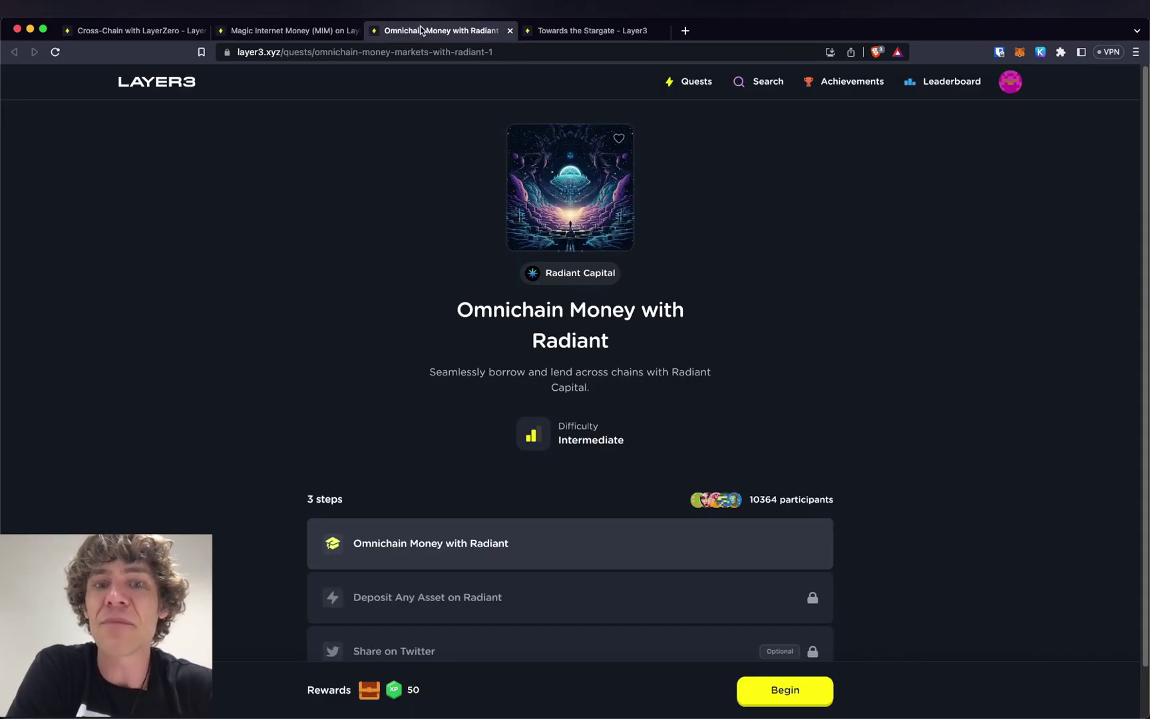
{"action": "left_click", "coordinate": [557, 33]}
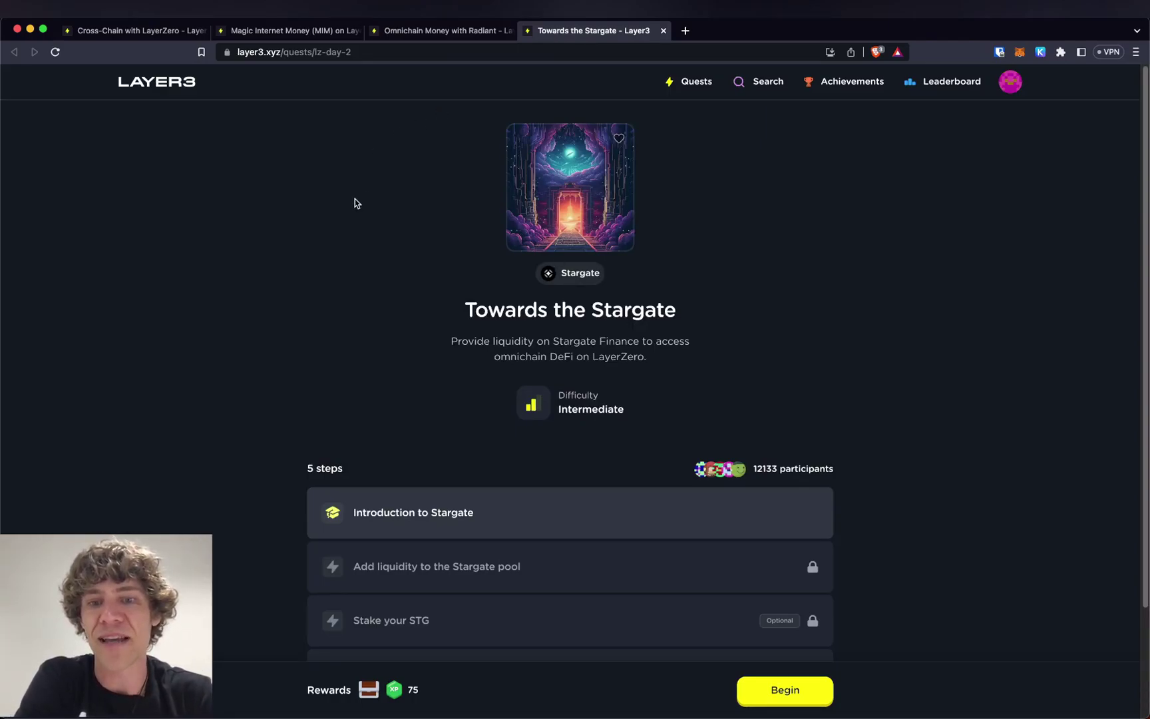
{"action": "left_click", "coordinate": [154, 31]}
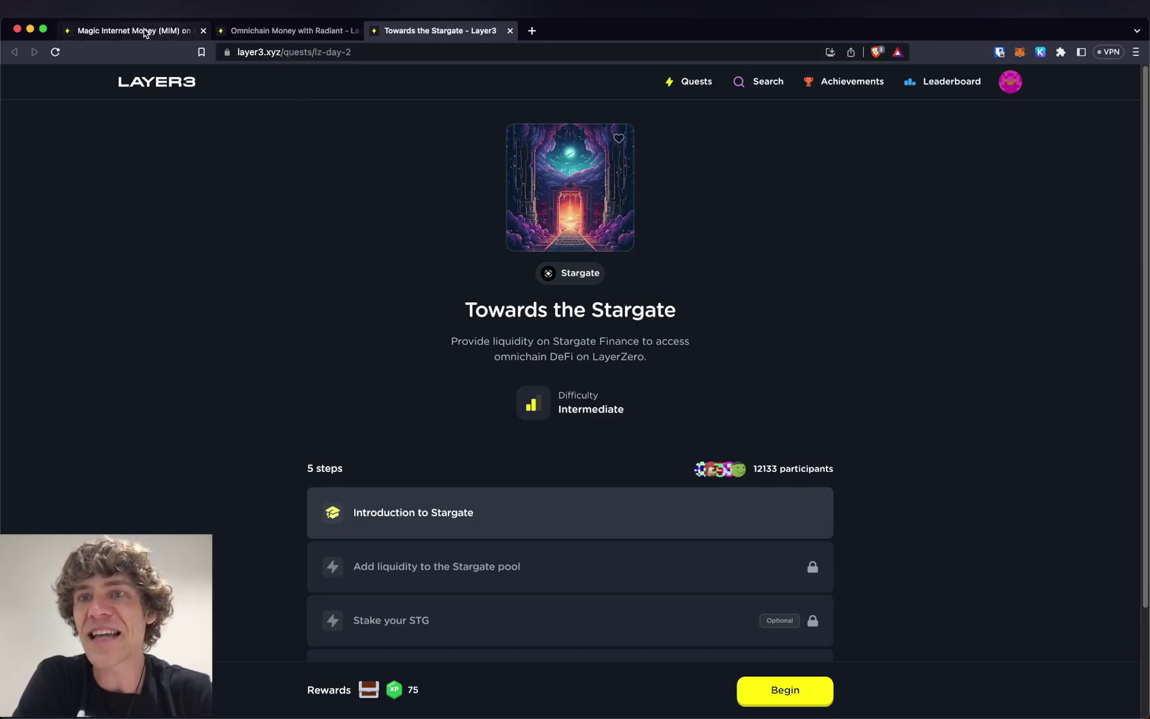
{"action": "left_click", "coordinate": [143, 29]}
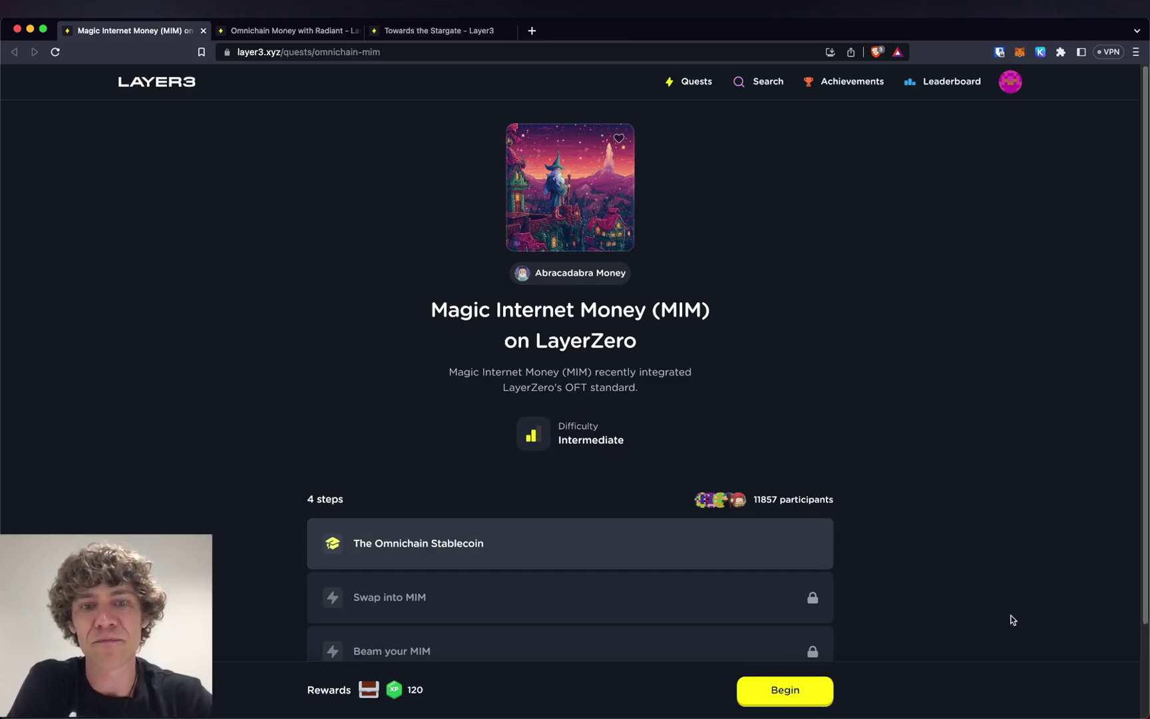
- Begin the MIM quest, pass both intro slides, and launch ParaSwap from the Swap into MIM step
{"action": "left_click", "coordinate": [802, 683]}
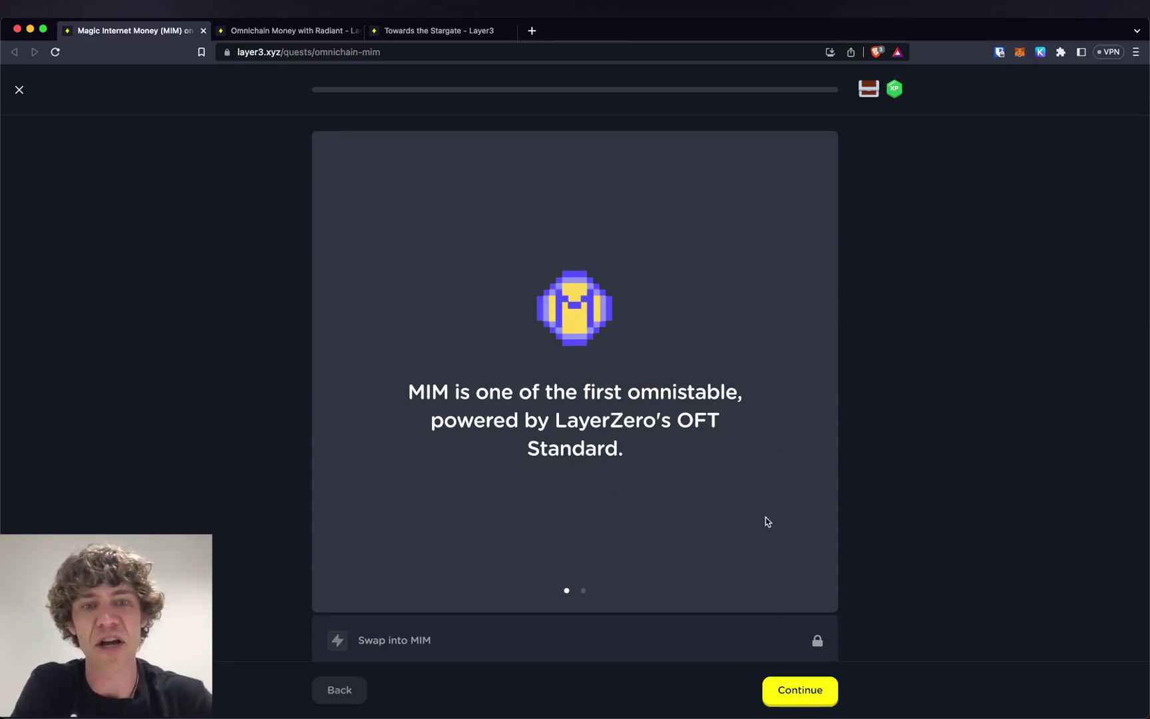
{"action": "left_click", "coordinate": [793, 684]}
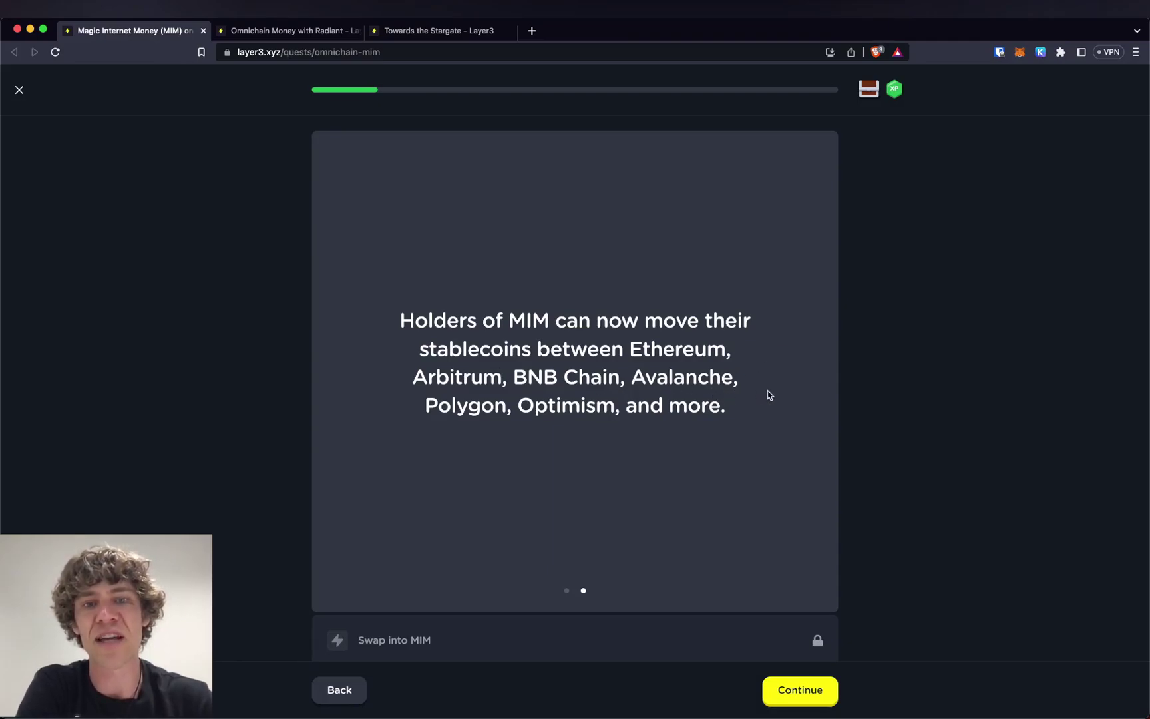
{"action": "left_click", "coordinate": [801, 692]}
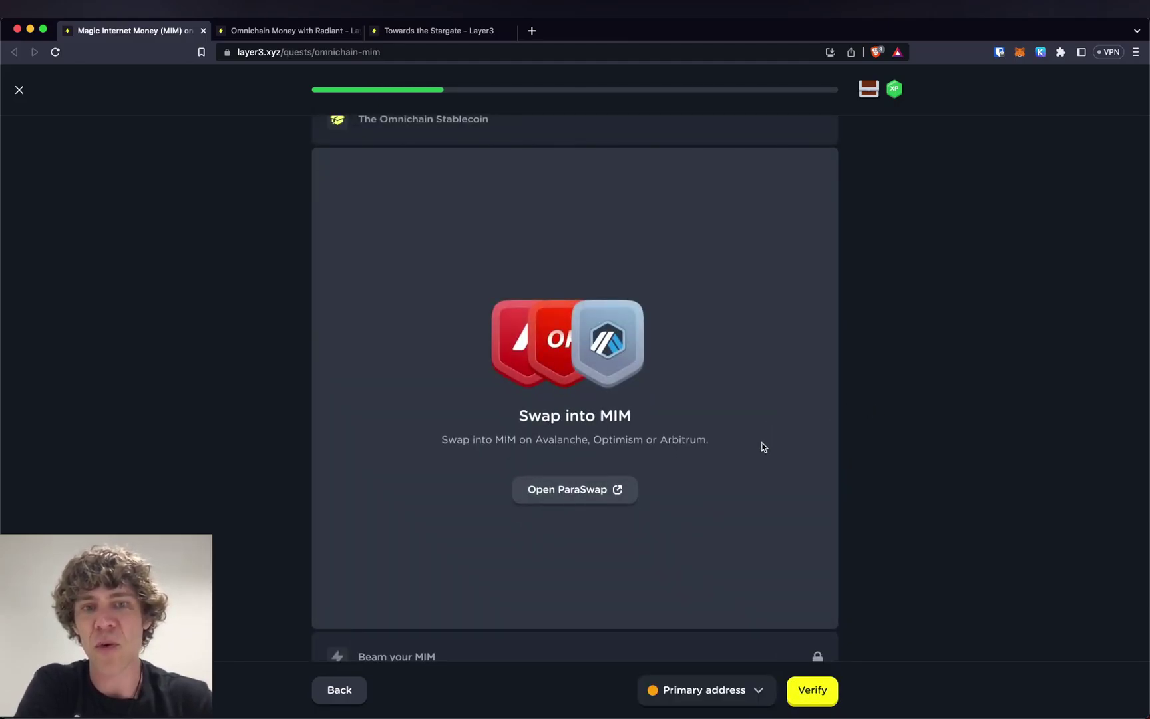
{"action": "left_click", "coordinate": [599, 490]}
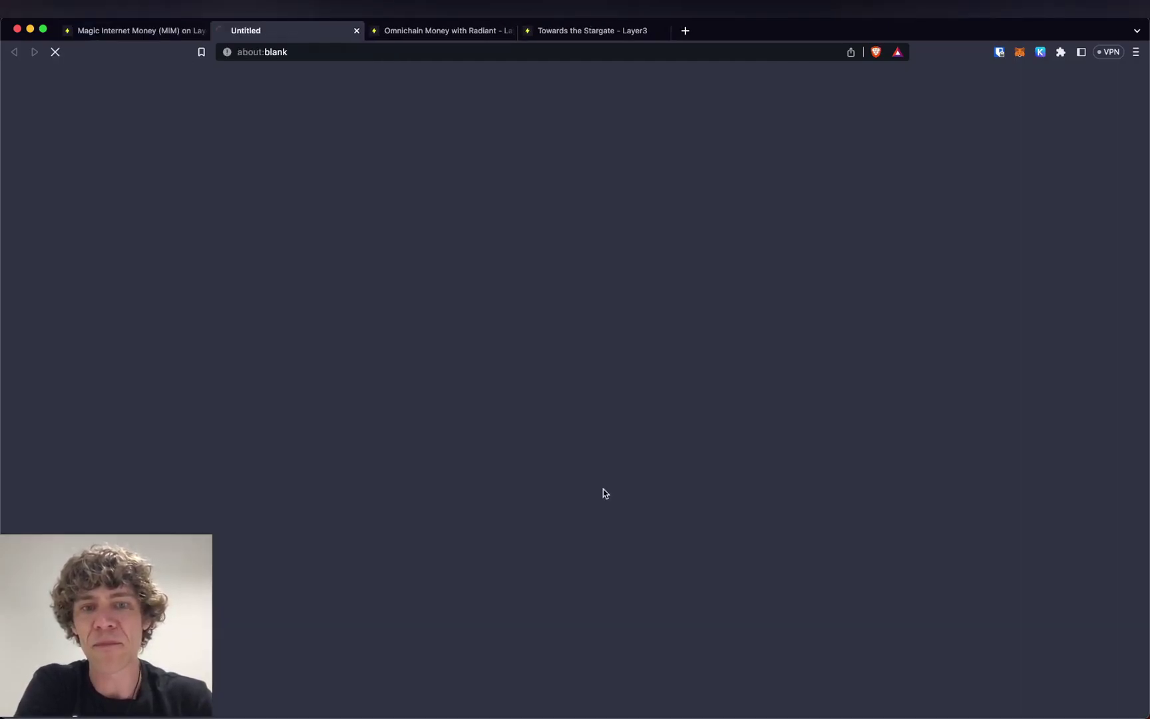
- Unlock MetaMask with the account password and switch the wallet to the Optimism network
{"action": "left_click", "coordinate": [167, 30]}
{"action": "left_click", "coordinate": [285, 33]}
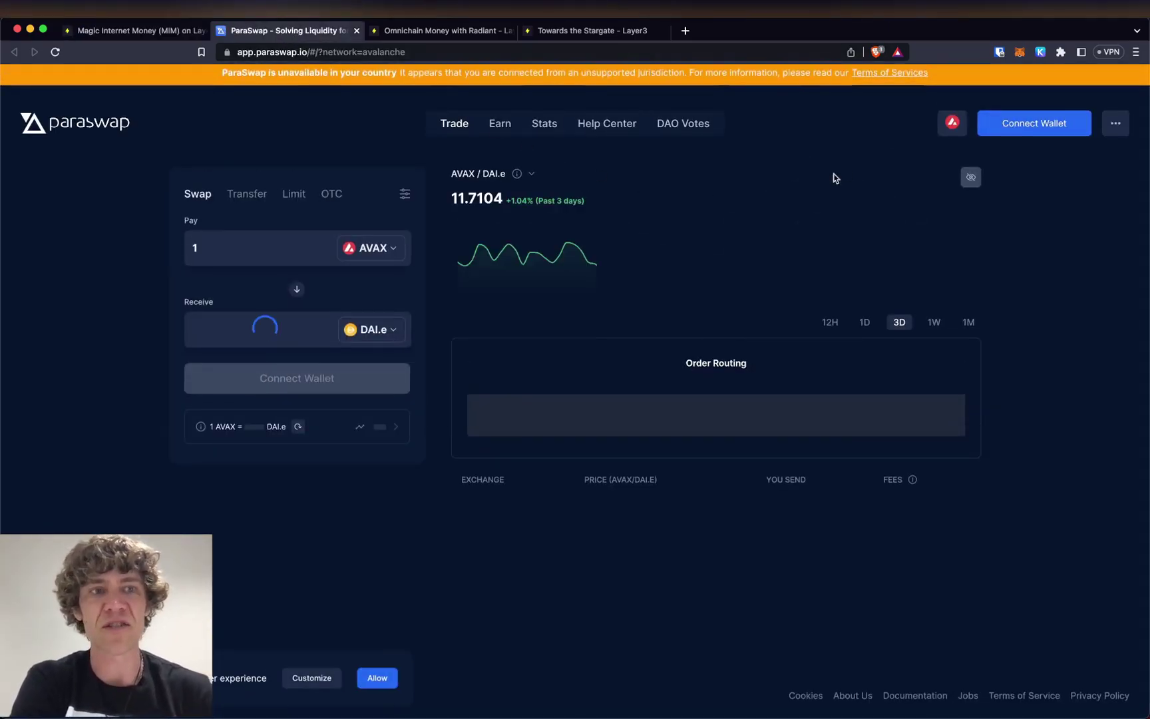
{"action": "left_click", "coordinate": [1018, 52]}
{"action": "type", "text": "********"}
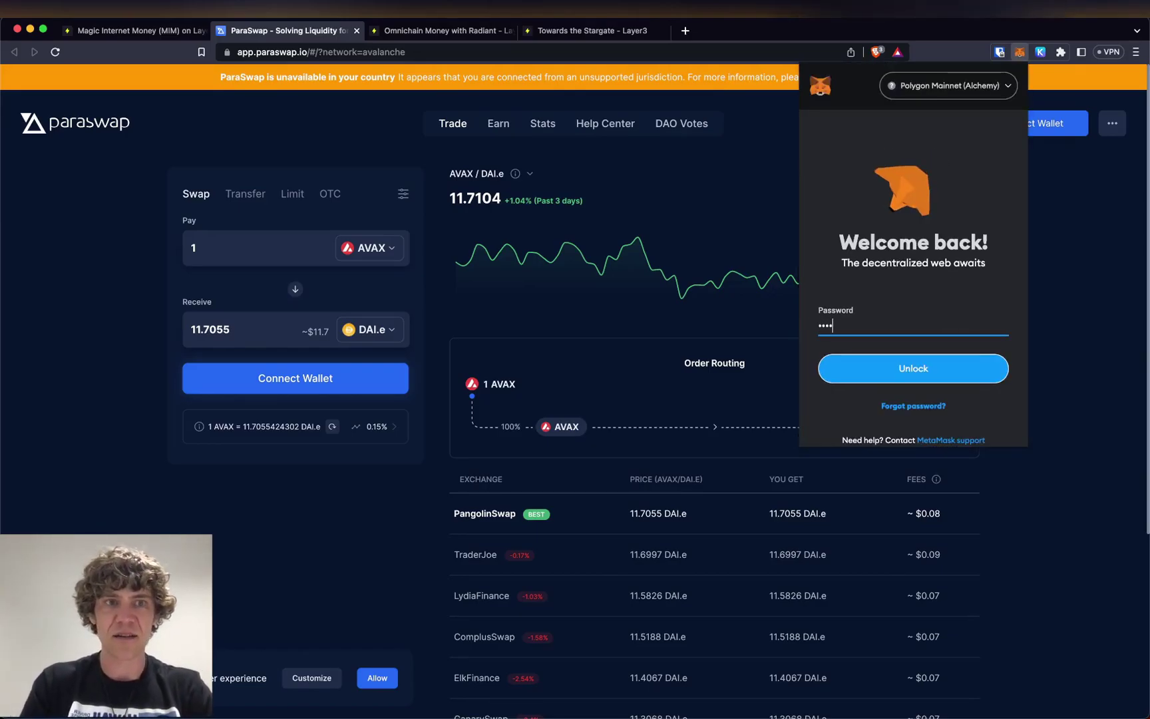
{"action": "type", "text": "********"}
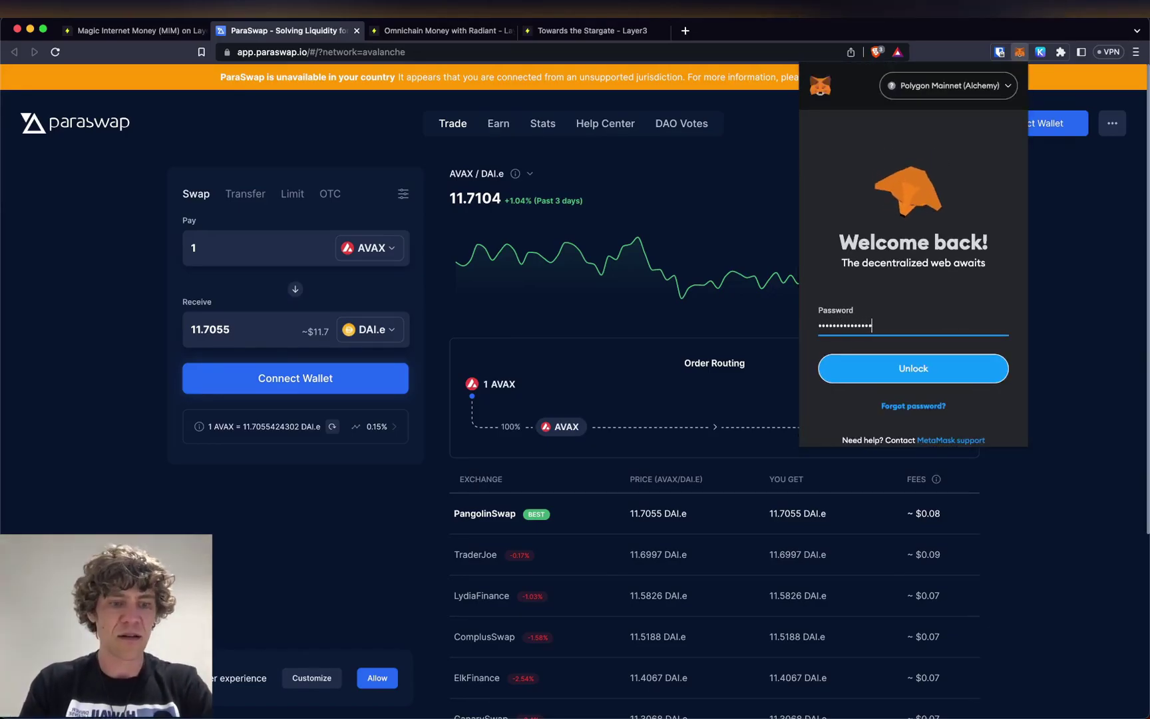
{"action": "left_click", "coordinate": [977, 92]}
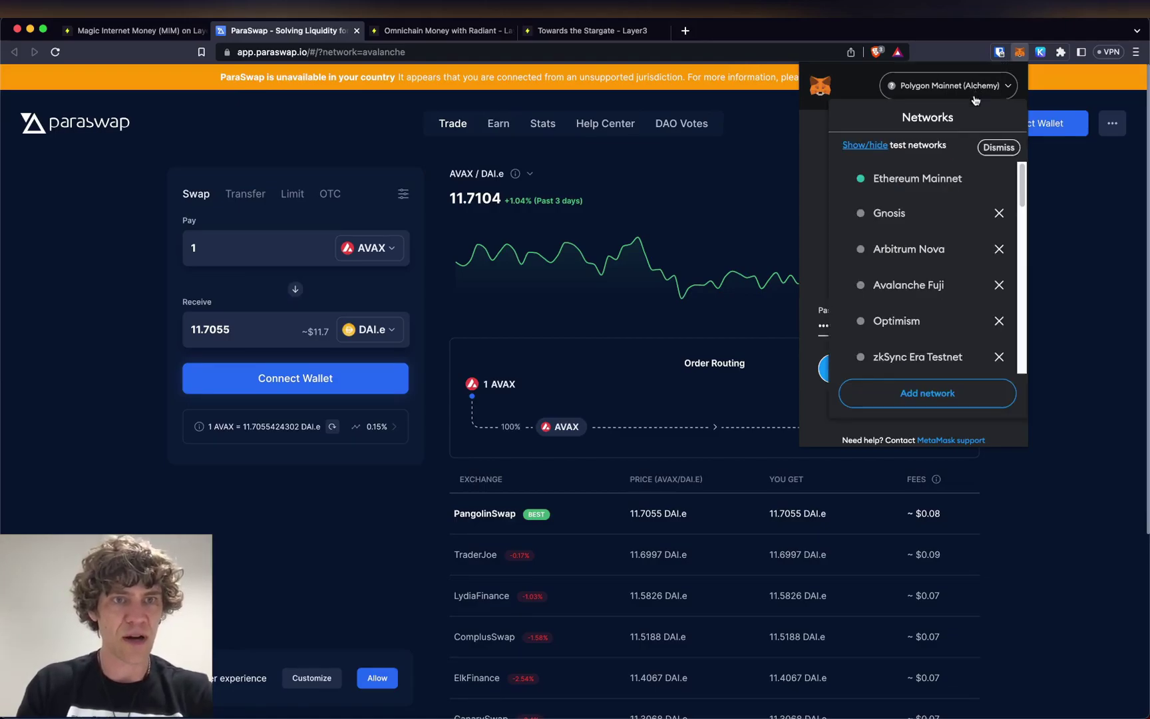
{"action": "left_click", "coordinate": [892, 338]}
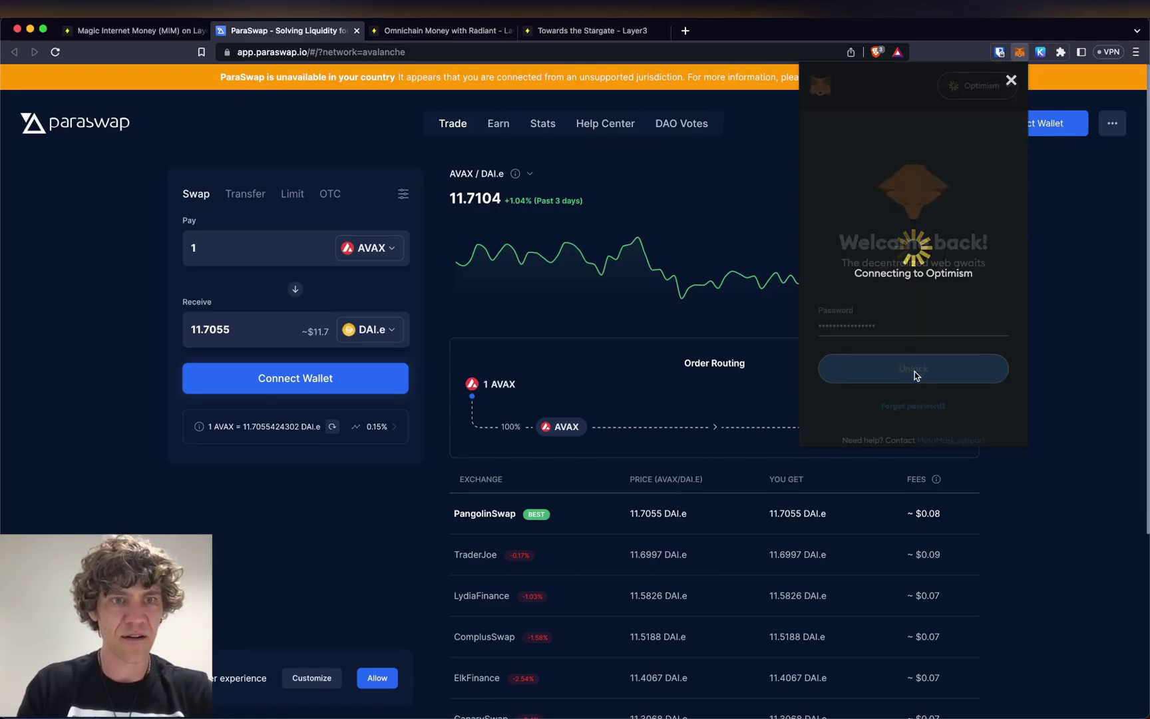
{"action": "left_click", "coordinate": [916, 370]}
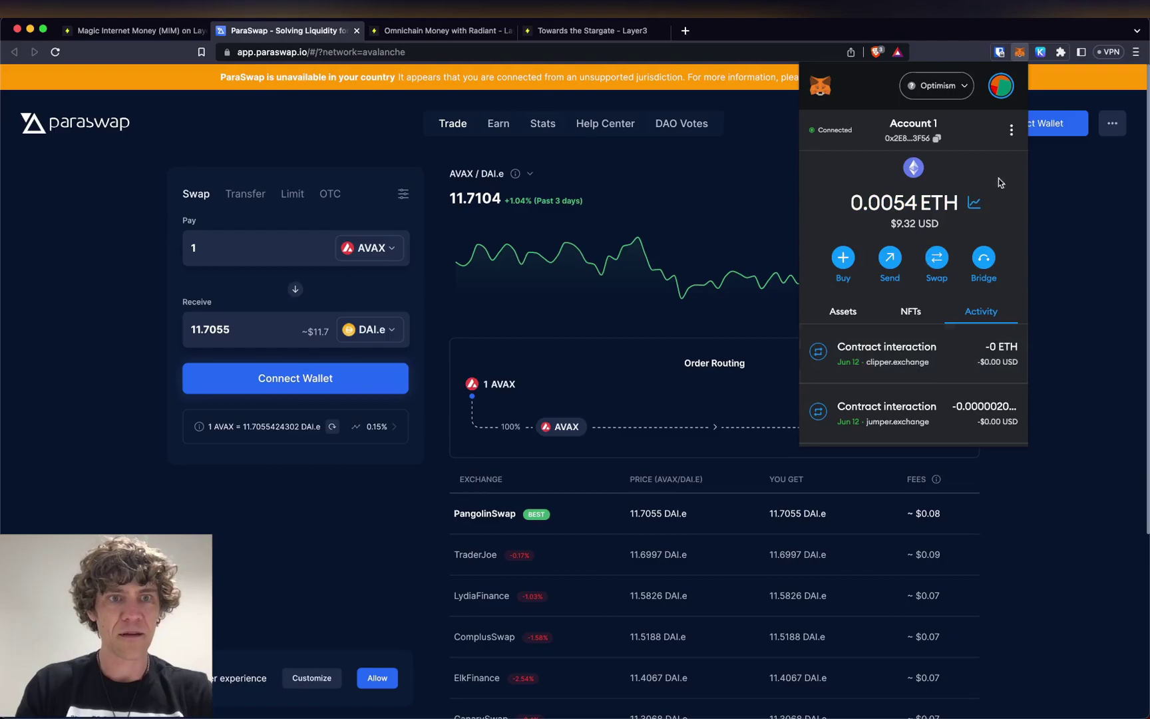
{"action": "left_click", "coordinate": [847, 318]}
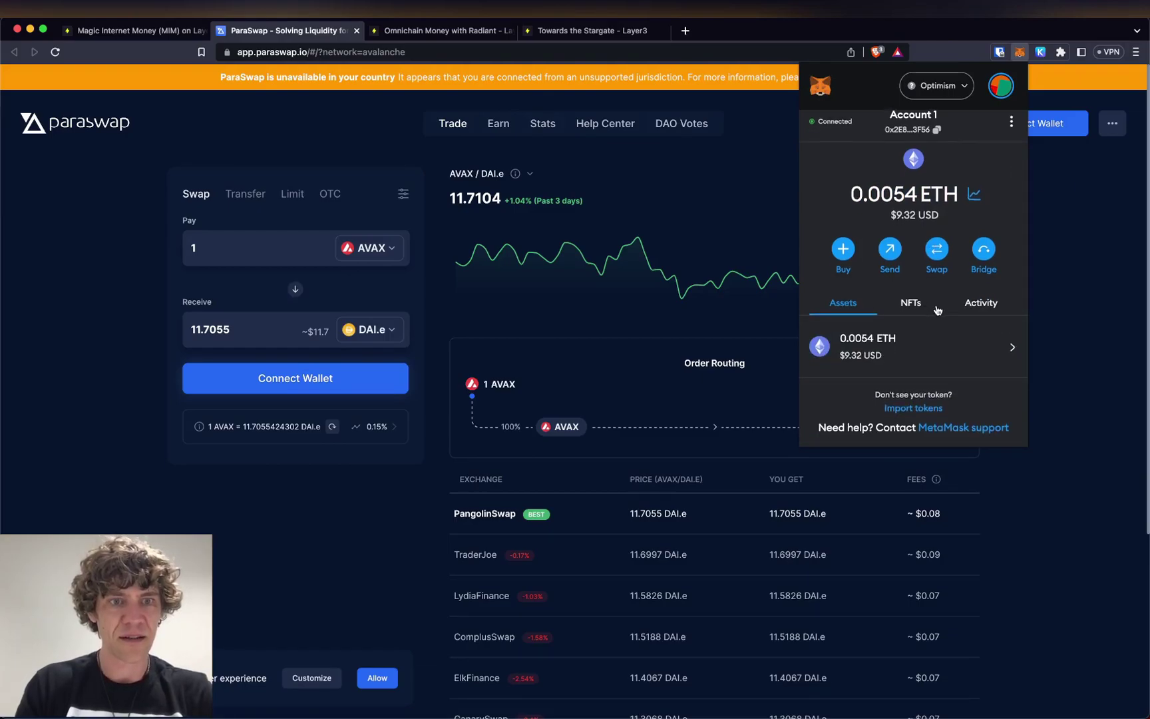
- Switch ParaSwap to the Optimism network and bring up its wallet-connection options
{"action": "left_click", "coordinate": [1101, 167]}
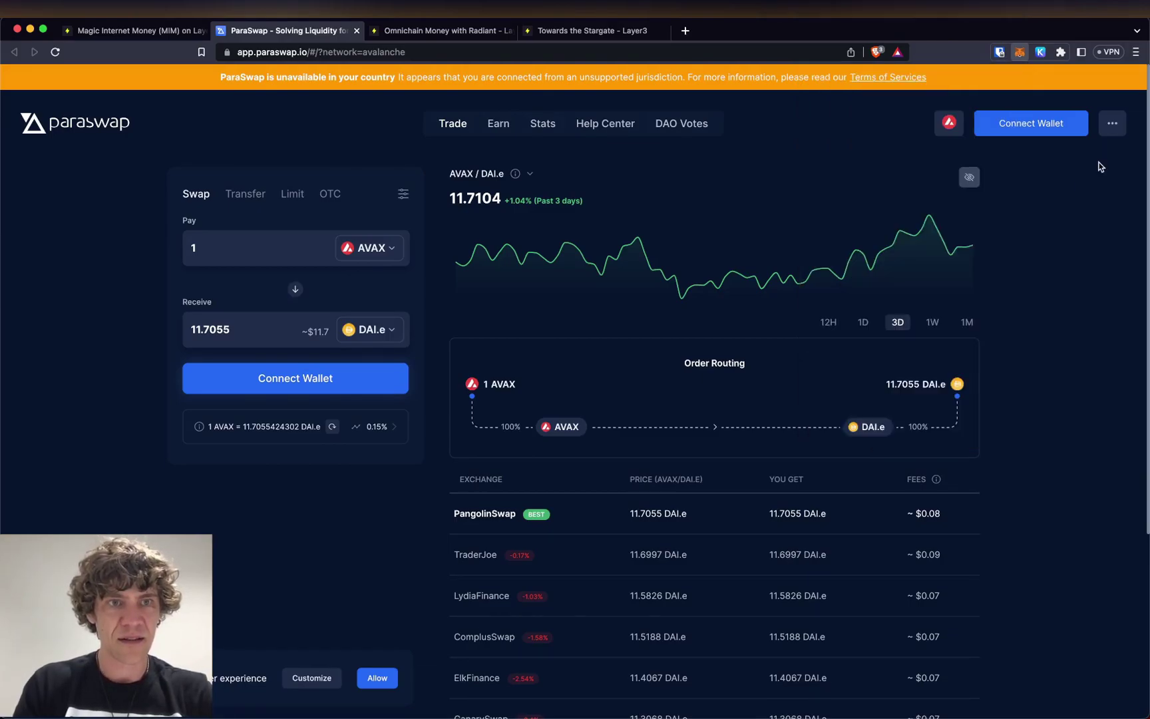
{"action": "left_click", "coordinate": [952, 126]}
{"action": "left_click", "coordinate": [496, 459]}
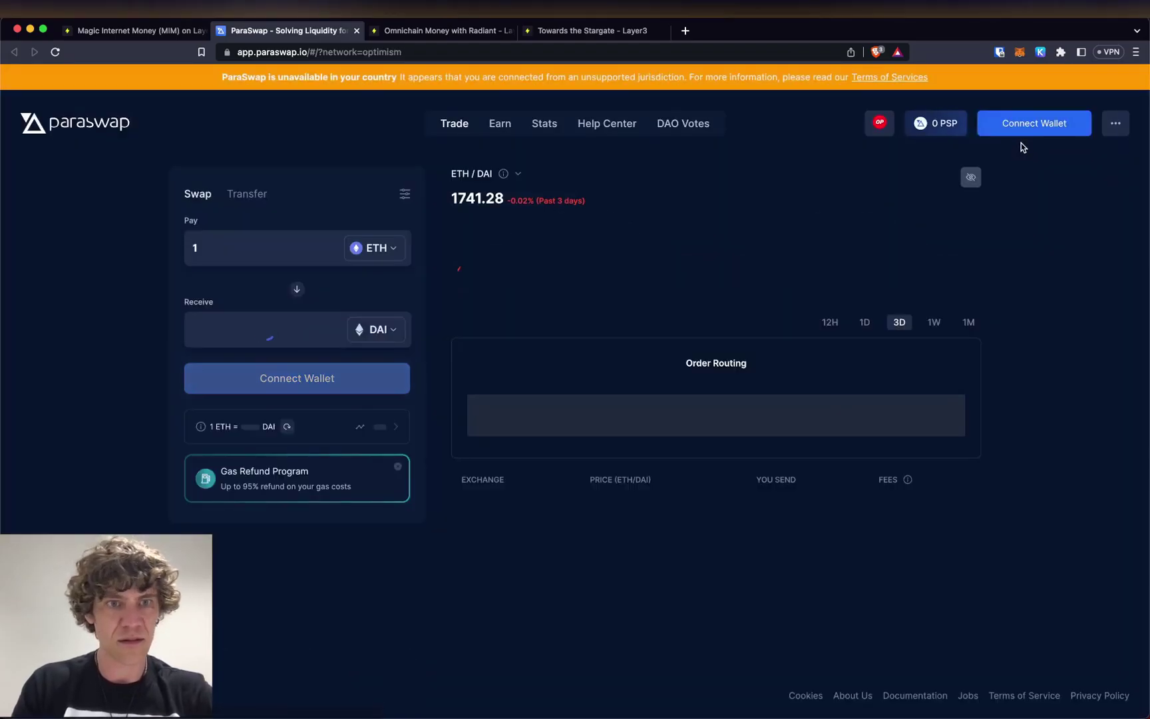
{"action": "left_click", "coordinate": [1014, 127]}
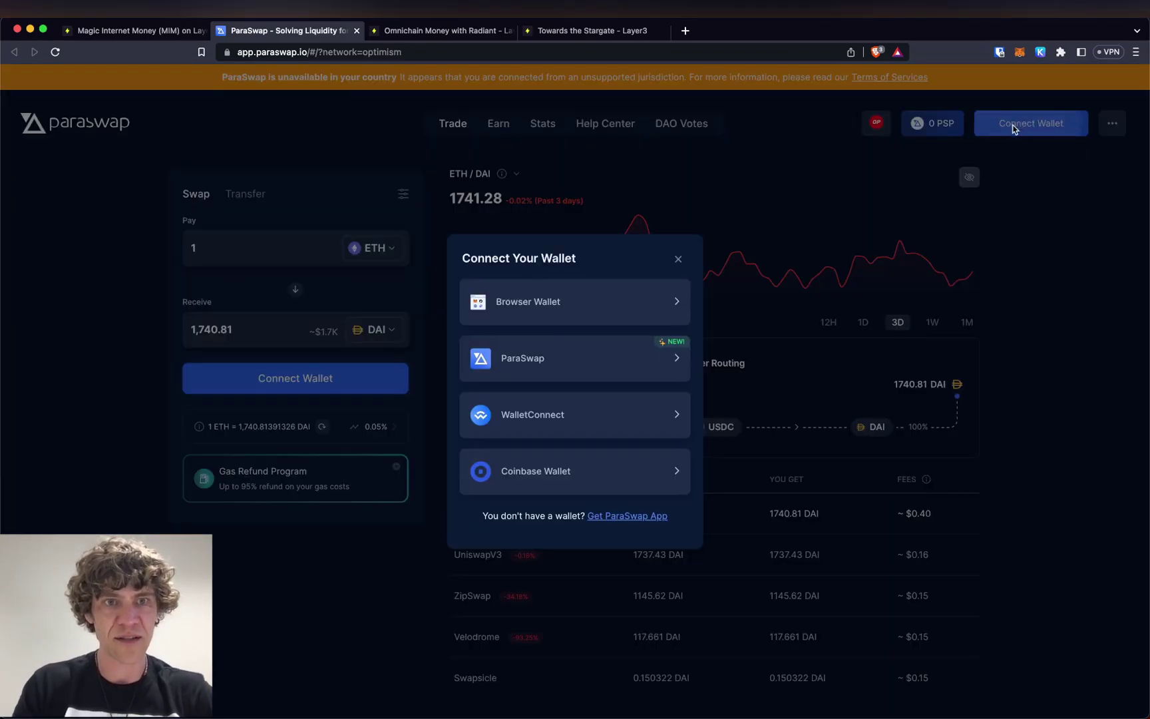
- Connect the browser wallet to ParaSwap and choose USDC as the token to pay with
{"action": "left_click", "coordinate": [547, 305]}
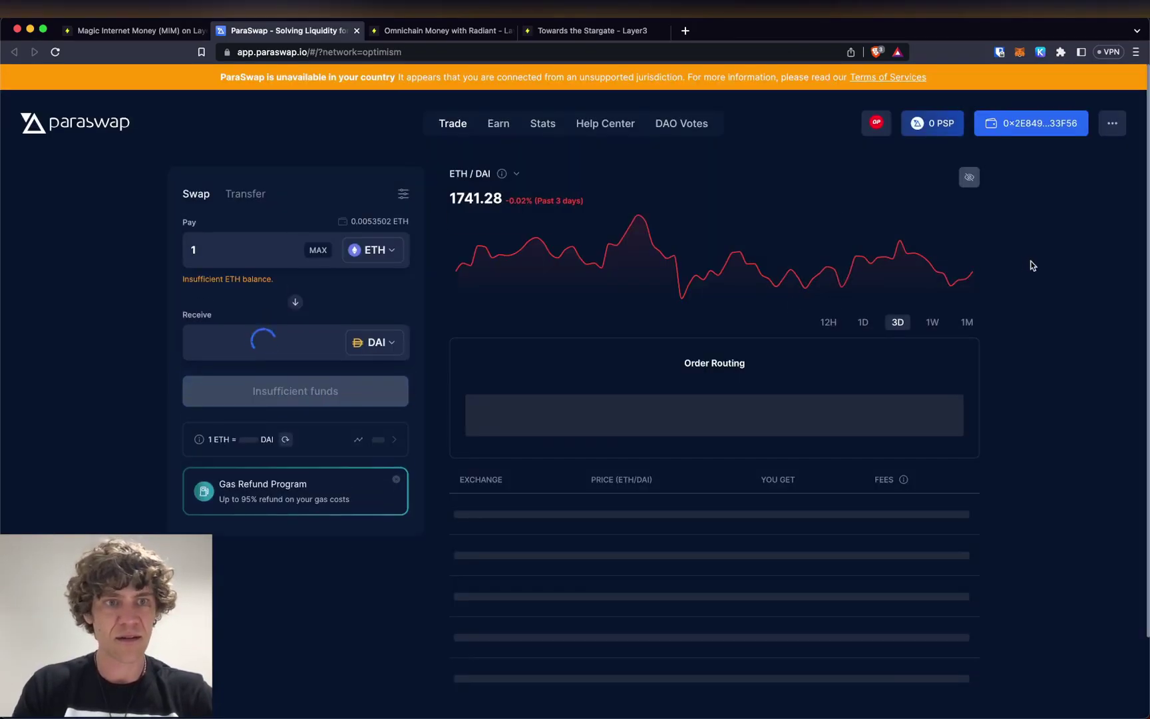
{"action": "left_click", "coordinate": [360, 253]}
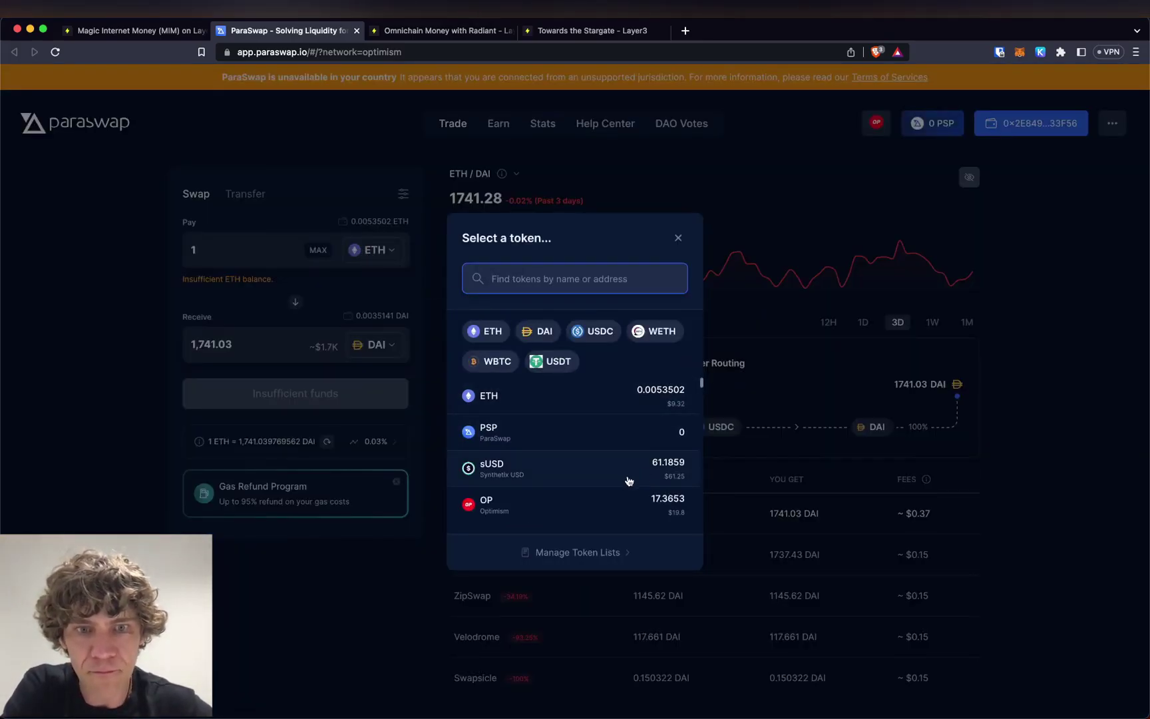
{"action": "scroll", "coordinate": [613, 450], "scroll_direction": "down", "scroll_amount": 2}
{"action": "scroll", "coordinate": [607, 459], "scroll_direction": "down", "scroll_amount": 2}
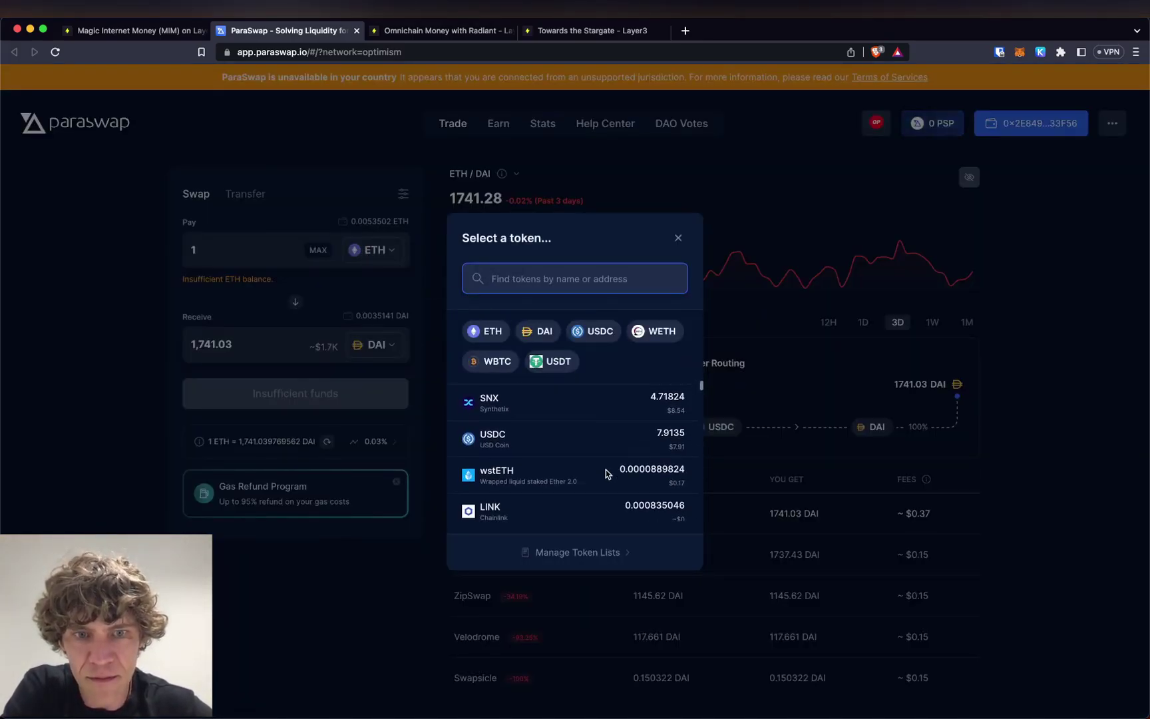
{"action": "left_click", "coordinate": [611, 439]}
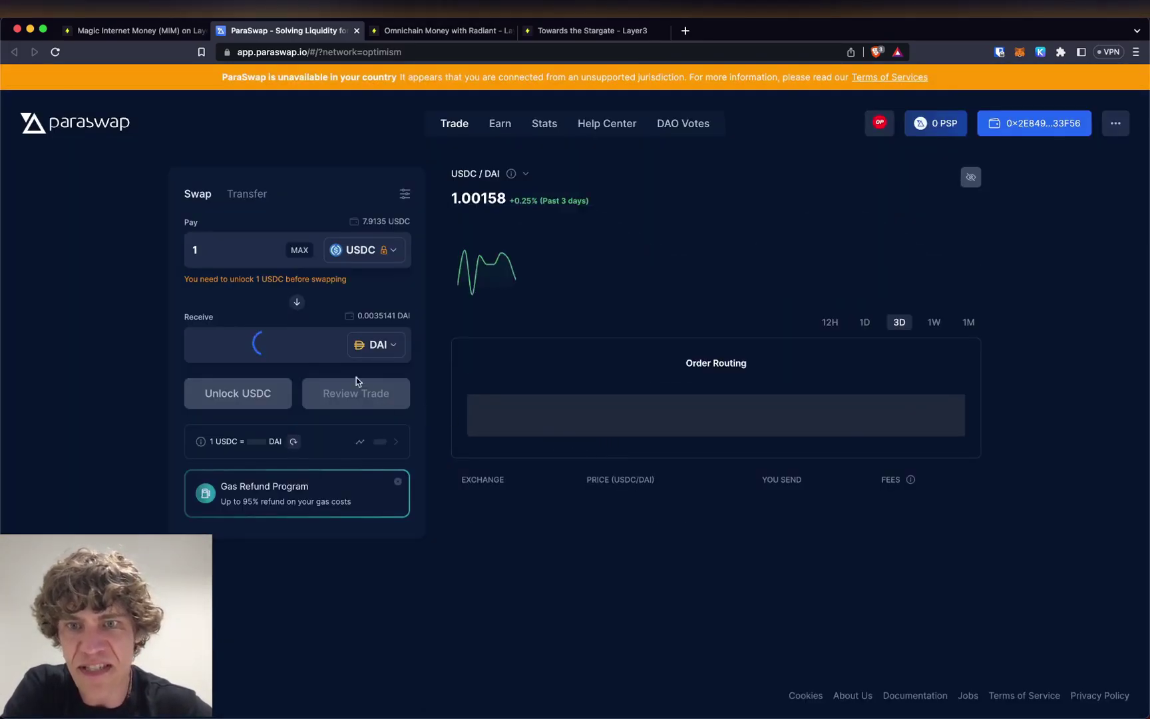
{"action": "left_click", "coordinate": [157, 32]}
{"action": "left_click", "coordinate": [285, 30]}
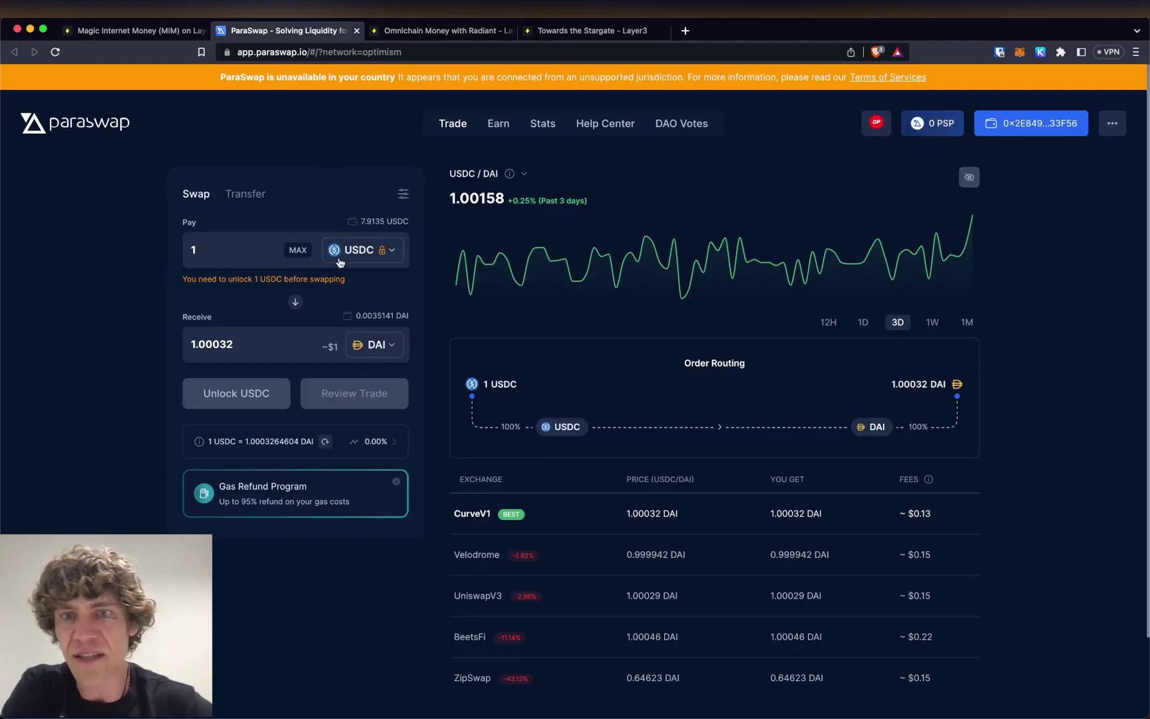
- Pick MIM as the receive token and enter 5 USDC as the pay amount
{"action": "left_click", "coordinate": [374, 344]}
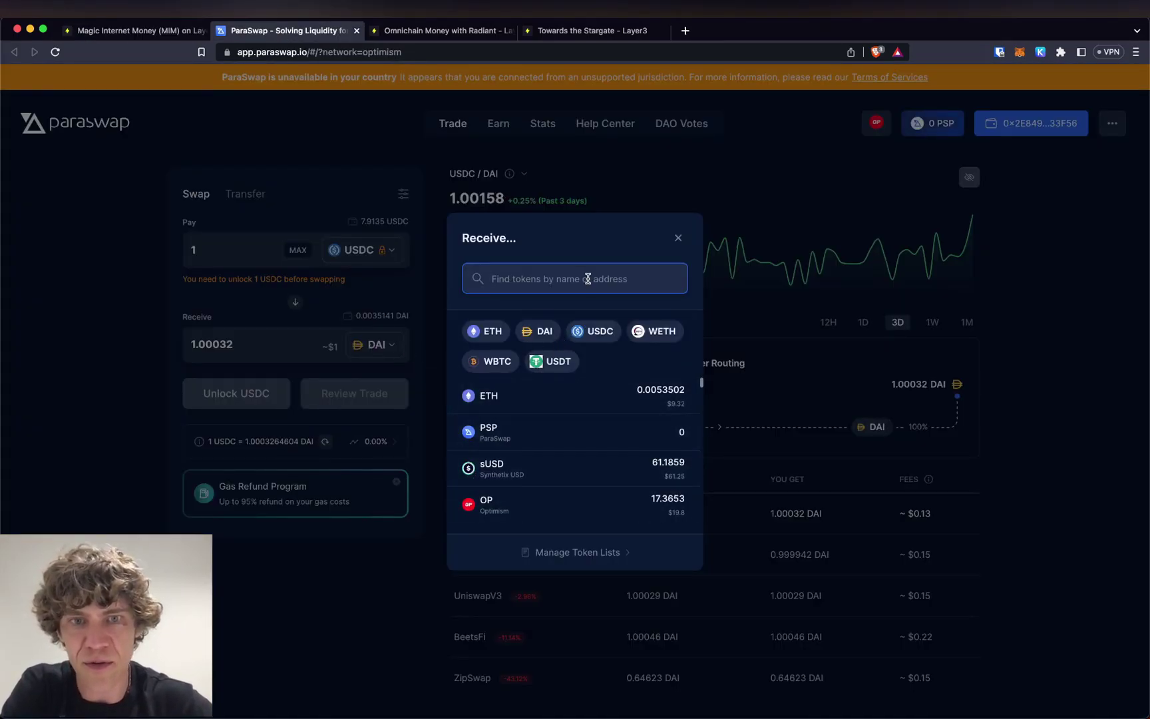
{"action": "type", "text": "mim"}
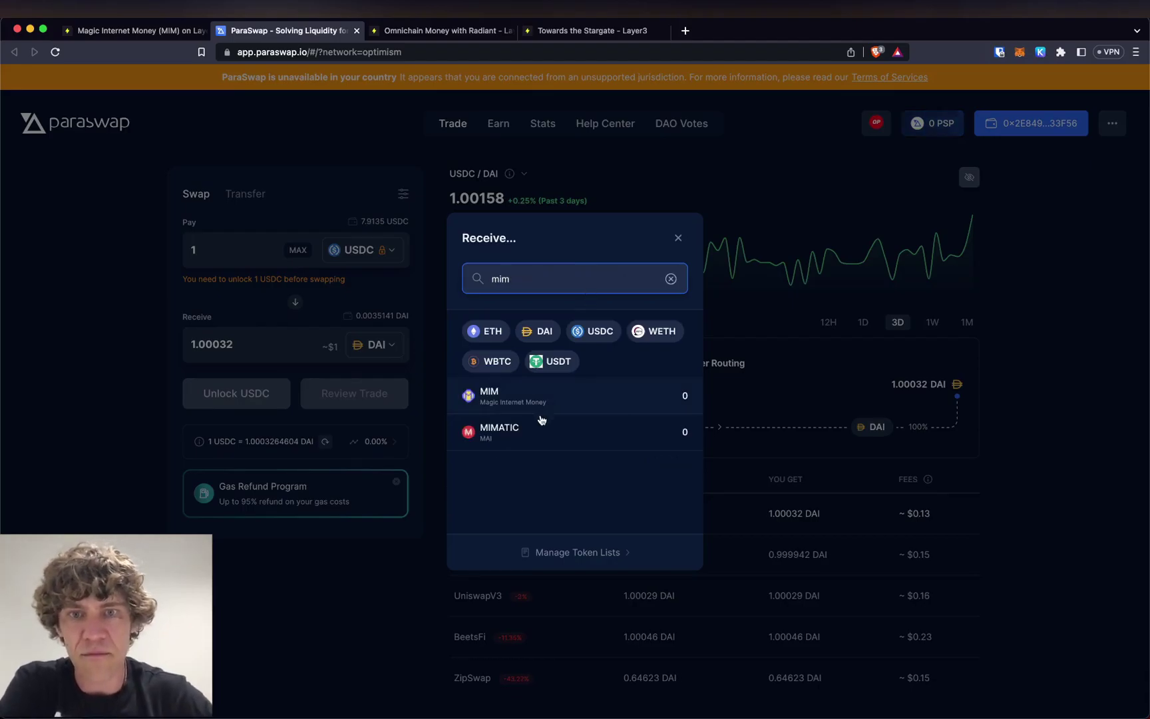
{"action": "left_click", "coordinate": [531, 401]}
{"action": "double_click", "coordinate": [228, 248]}
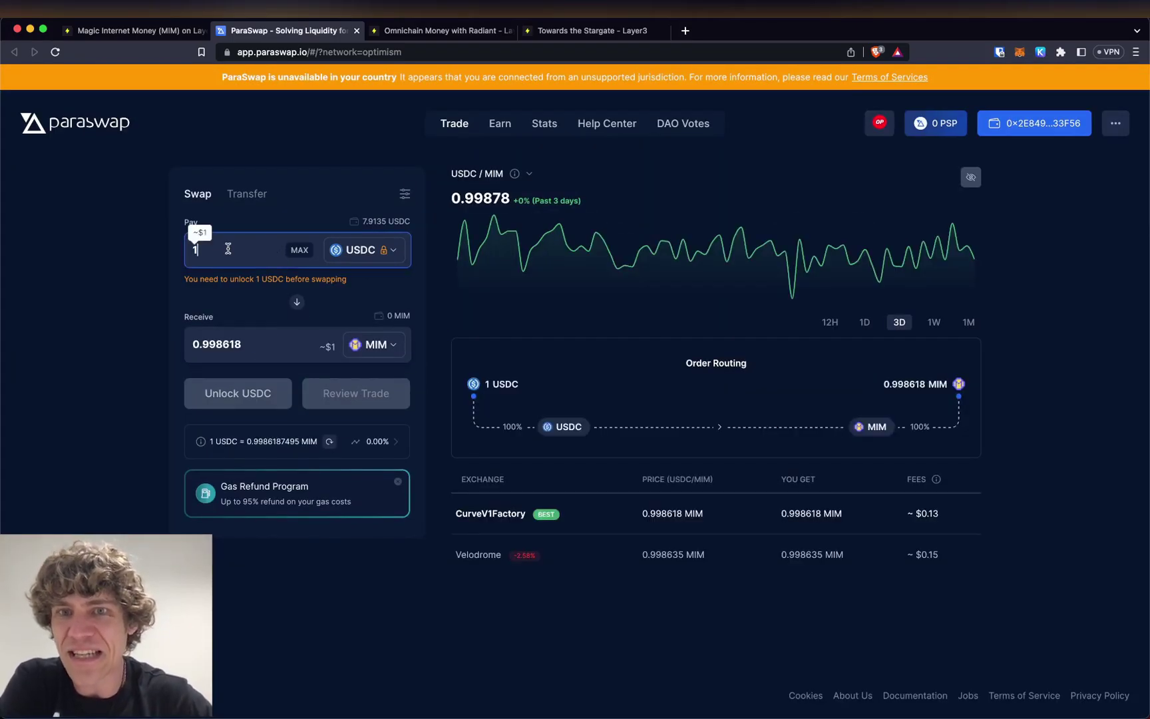
{"action": "type", "text": "5"}
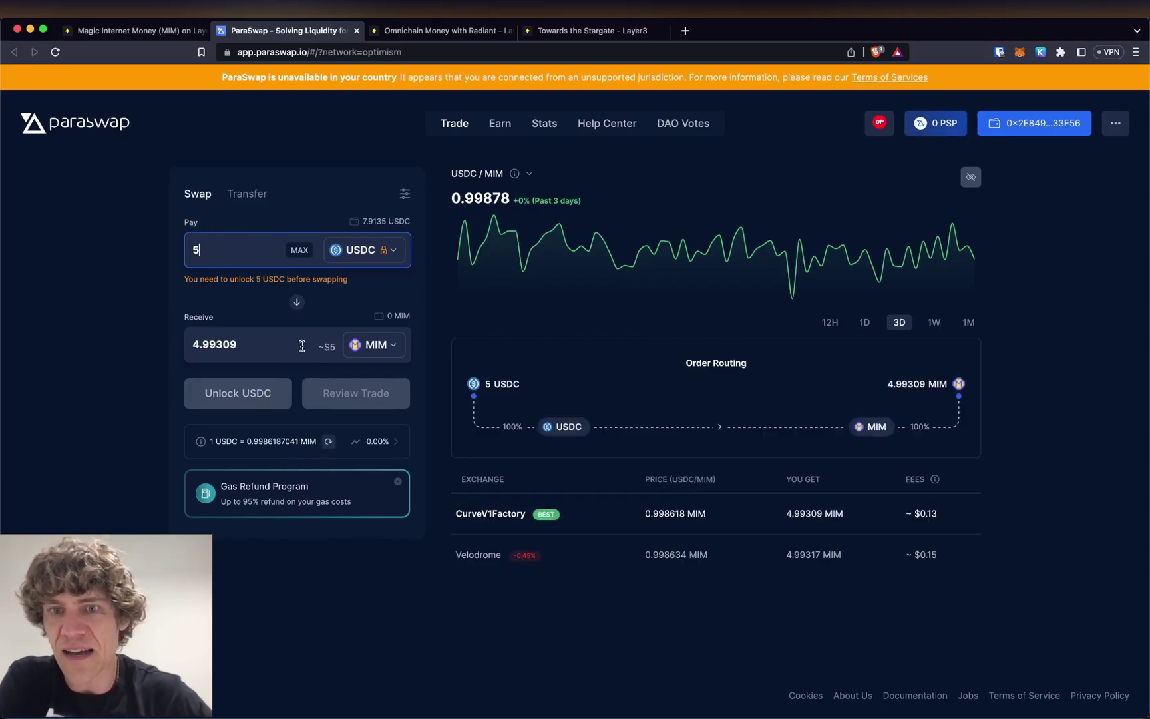
{"action": "left_click", "coordinate": [266, 393]}
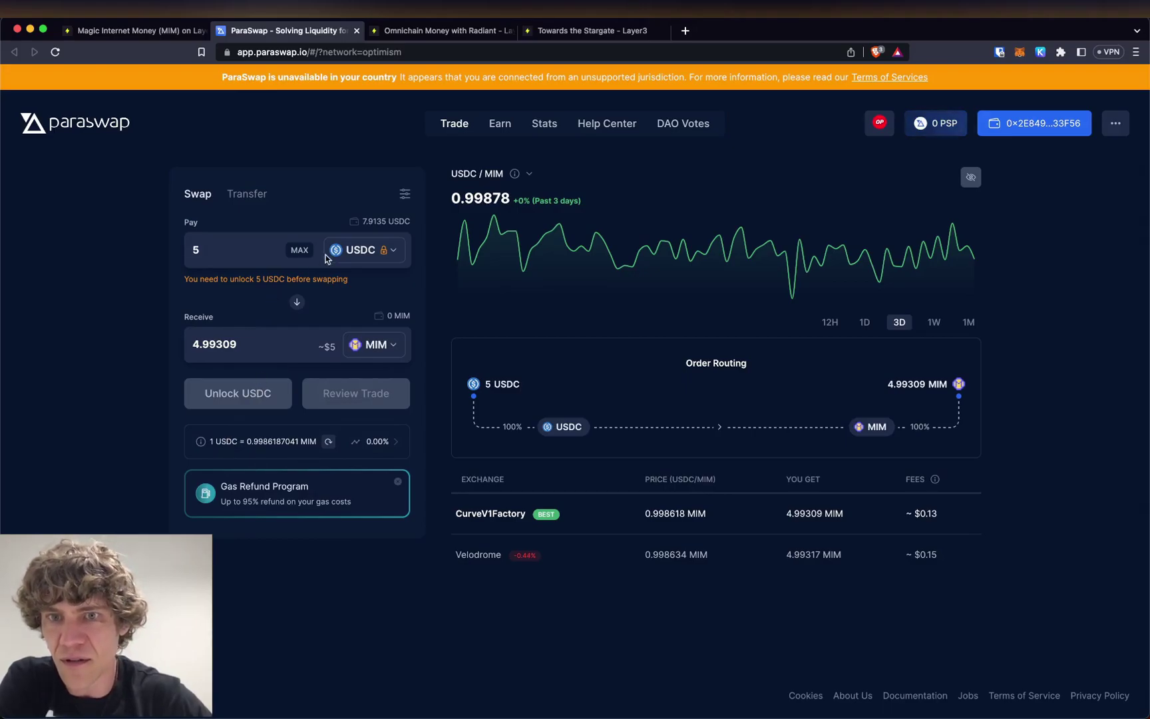
- Dismiss the gas refund promotion, re-enter 5 USDC after trying MAX, and reload the swap page
{"action": "left_click", "coordinate": [386, 249]}
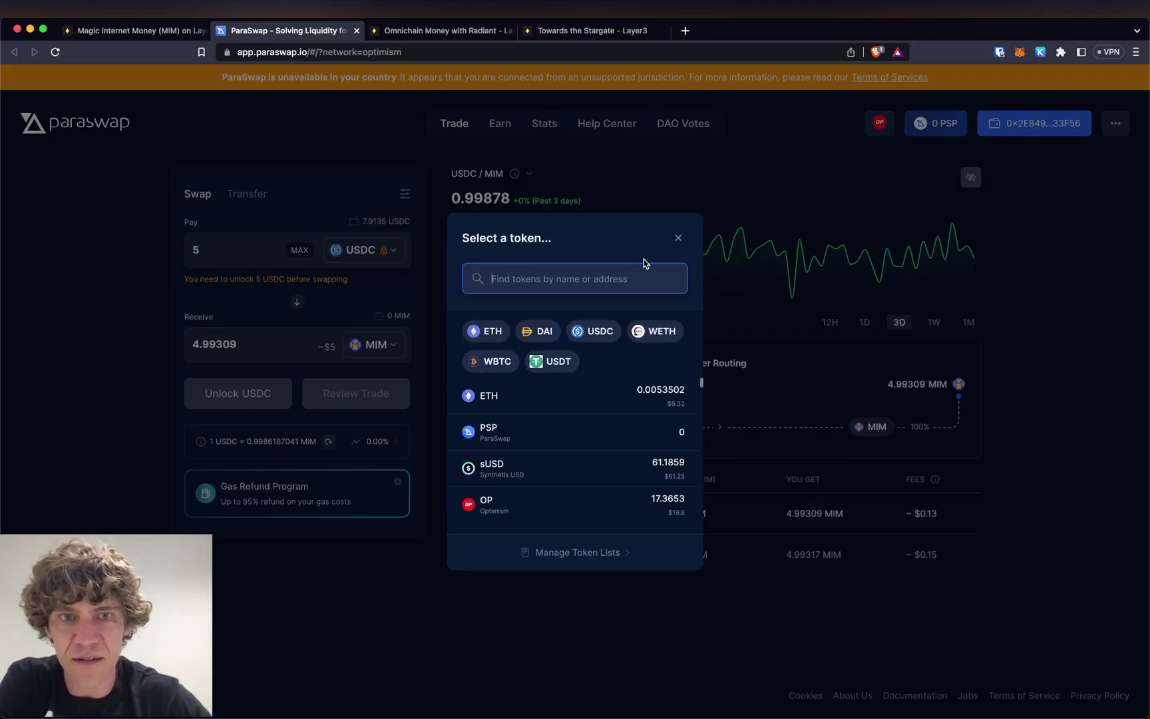
{"action": "left_click", "coordinate": [678, 238]}
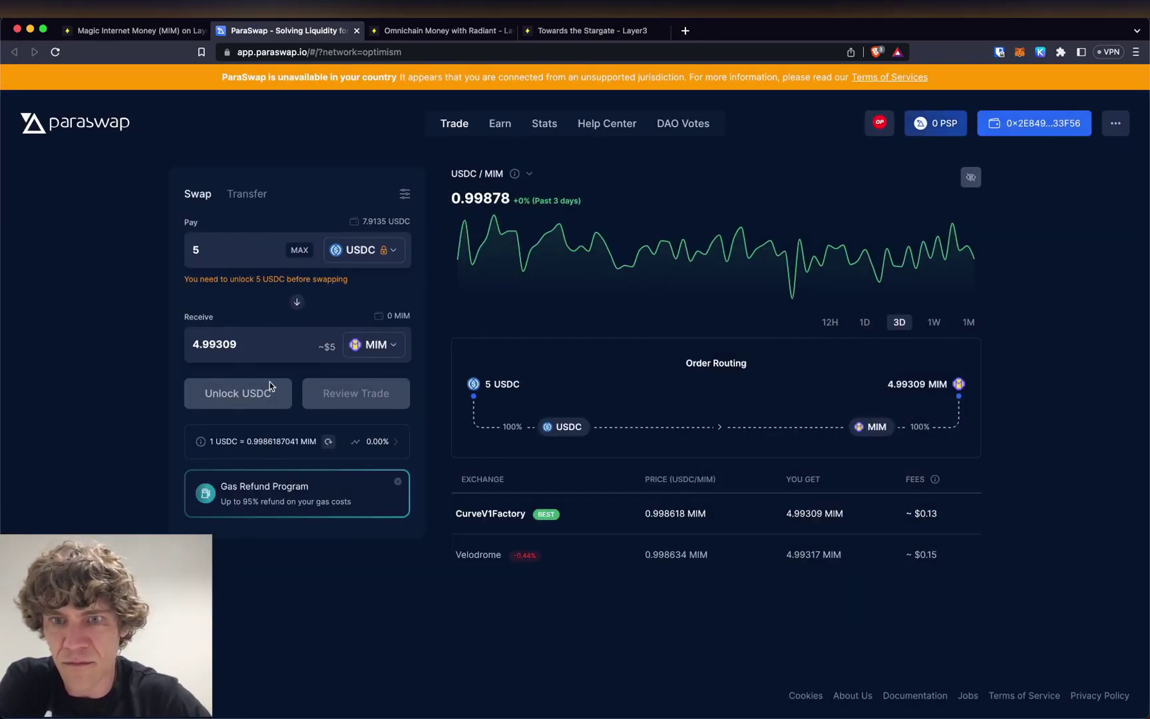
{"action": "left_click", "coordinate": [399, 482]}
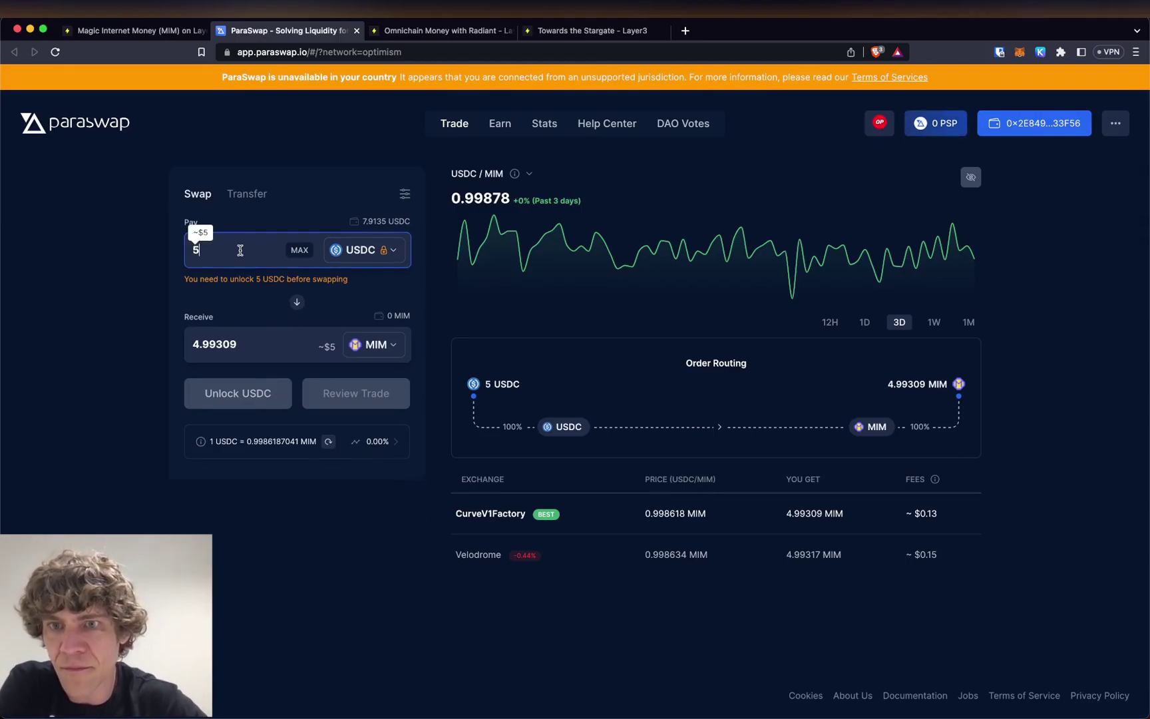
{"action": "left_click", "coordinate": [301, 250]}
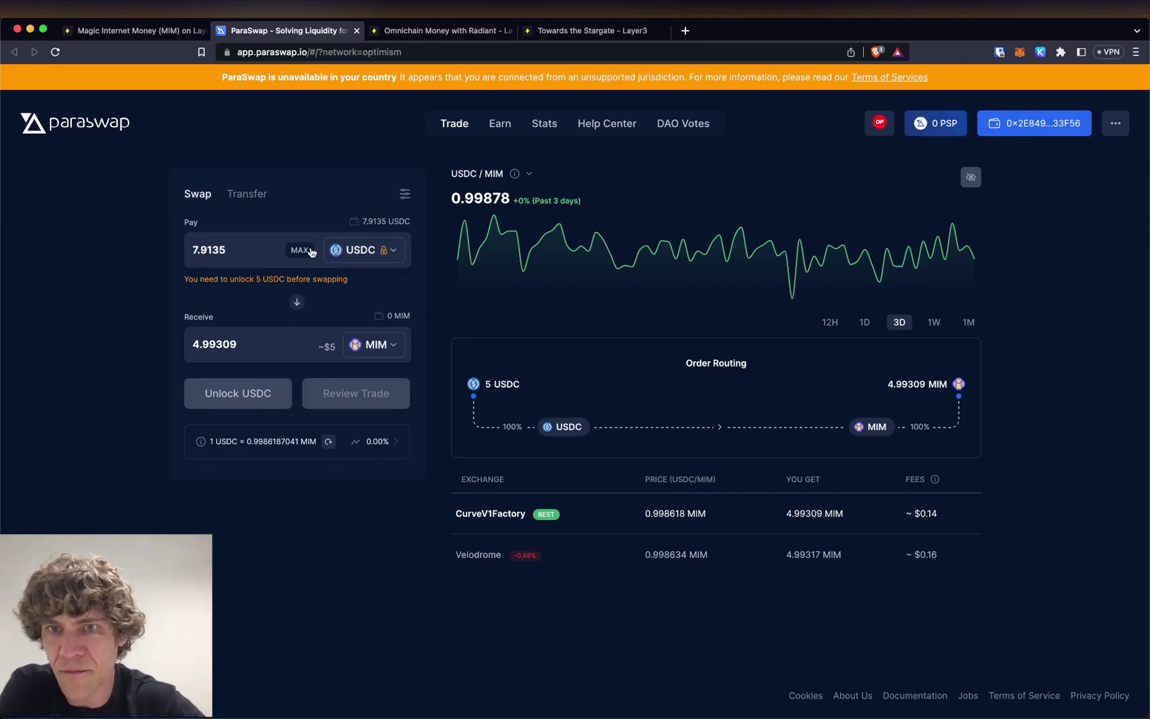
{"action": "left_click", "coordinate": [254, 246]}
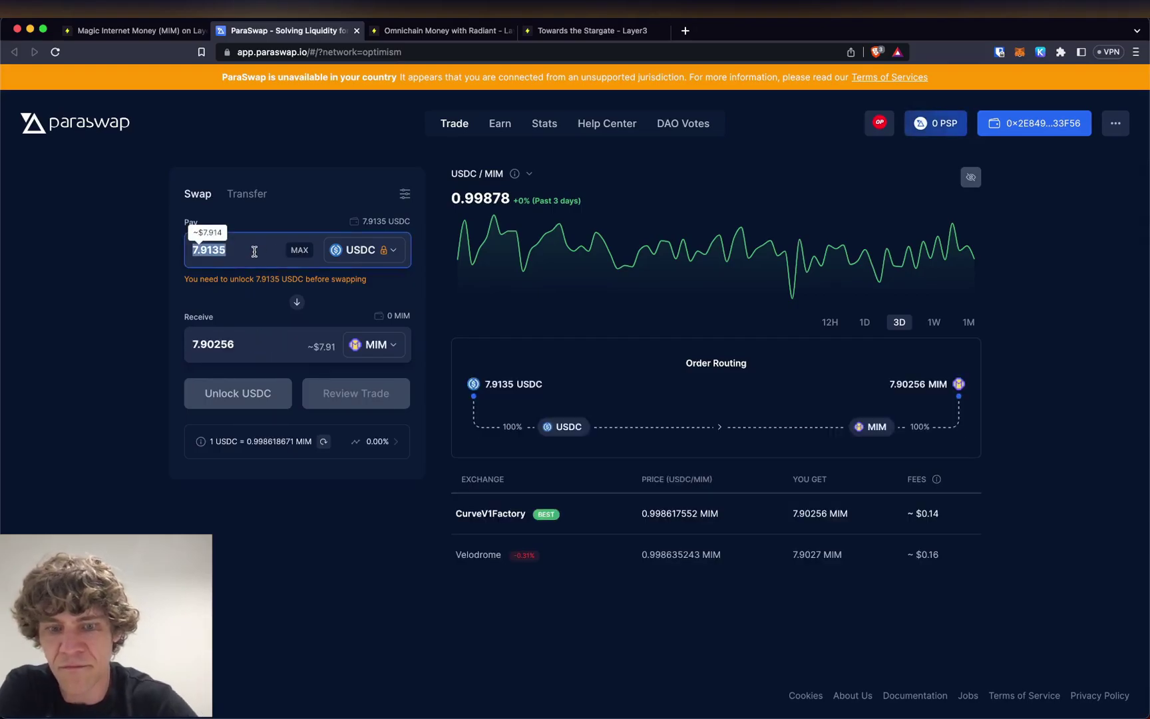
{"action": "type", "text": "5"}
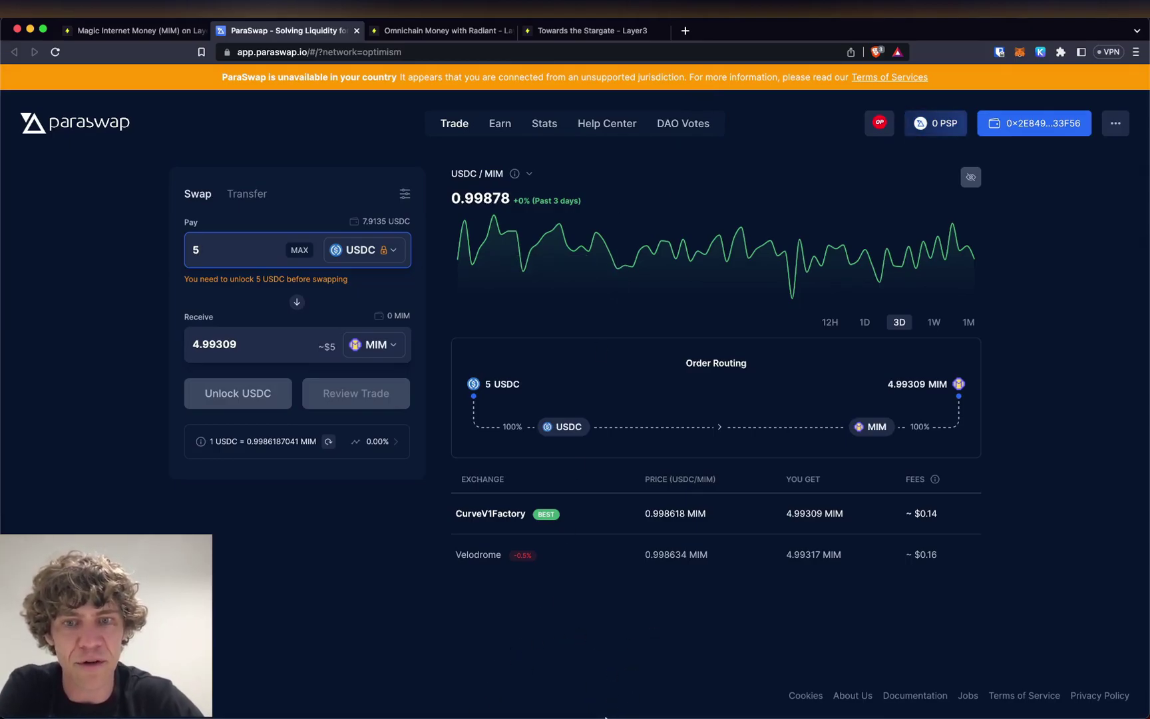
{"action": "mouse_move", "coordinate": [593, 702]}
{"action": "key", "text": "super+r"}
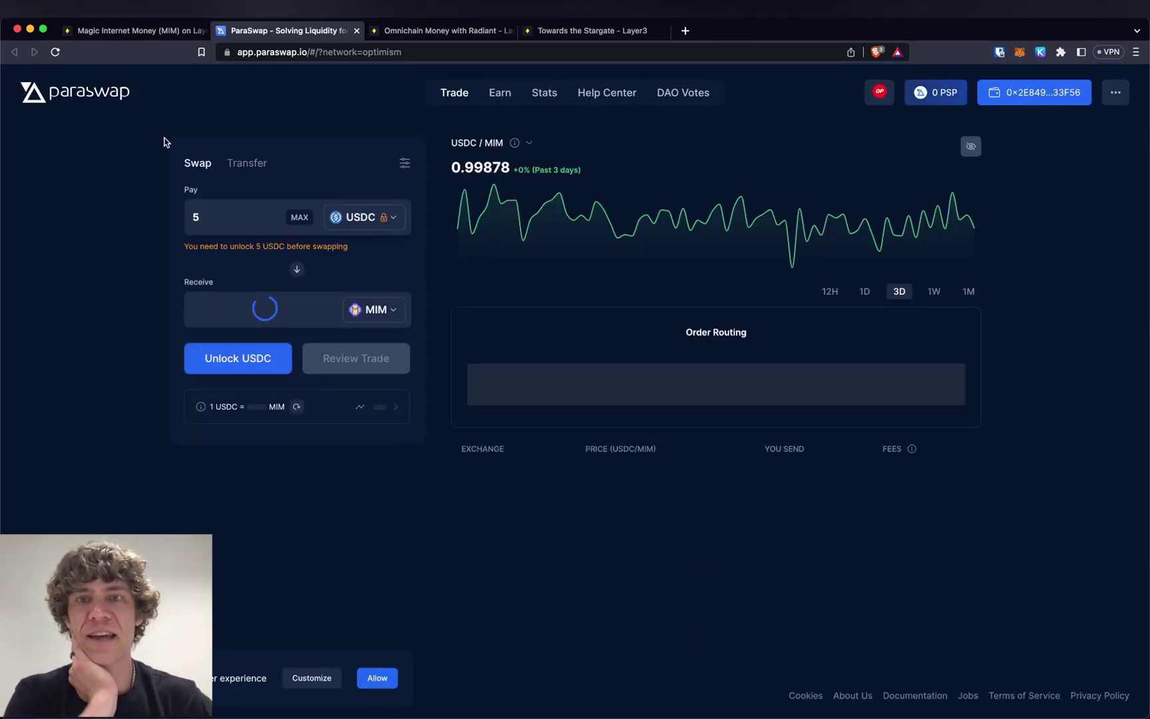
- Unlock USDC for this swap only and approve the spending cap in MetaMask
{"action": "left_click", "coordinate": [231, 360]}
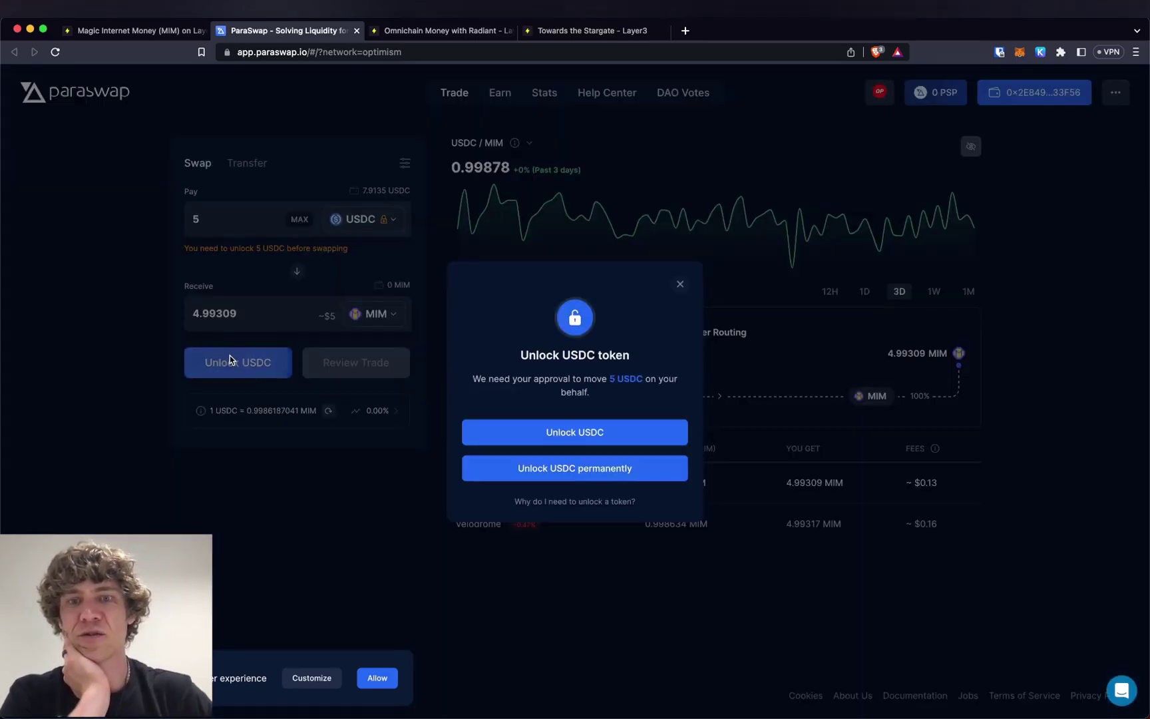
{"action": "left_click", "coordinate": [624, 434]}
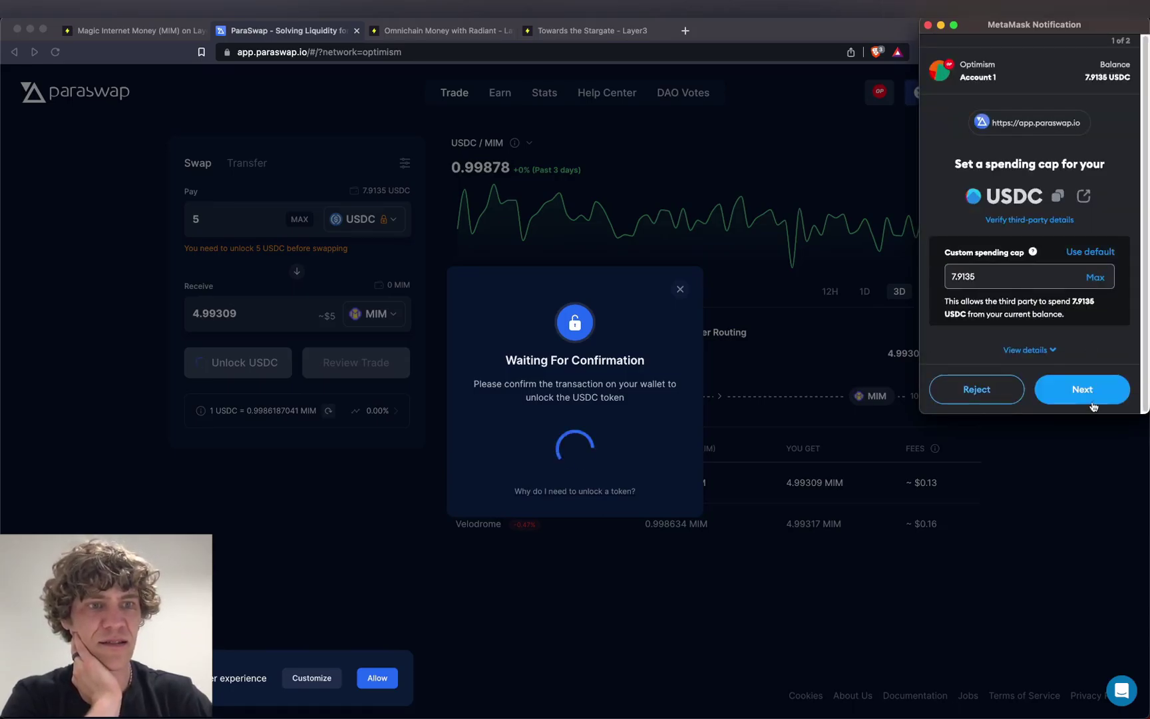
{"action": "left_click", "coordinate": [1093, 402]}
{"action": "scroll", "coordinate": [1085, 386], "scroll_direction": "down", "scroll_amount": 2}
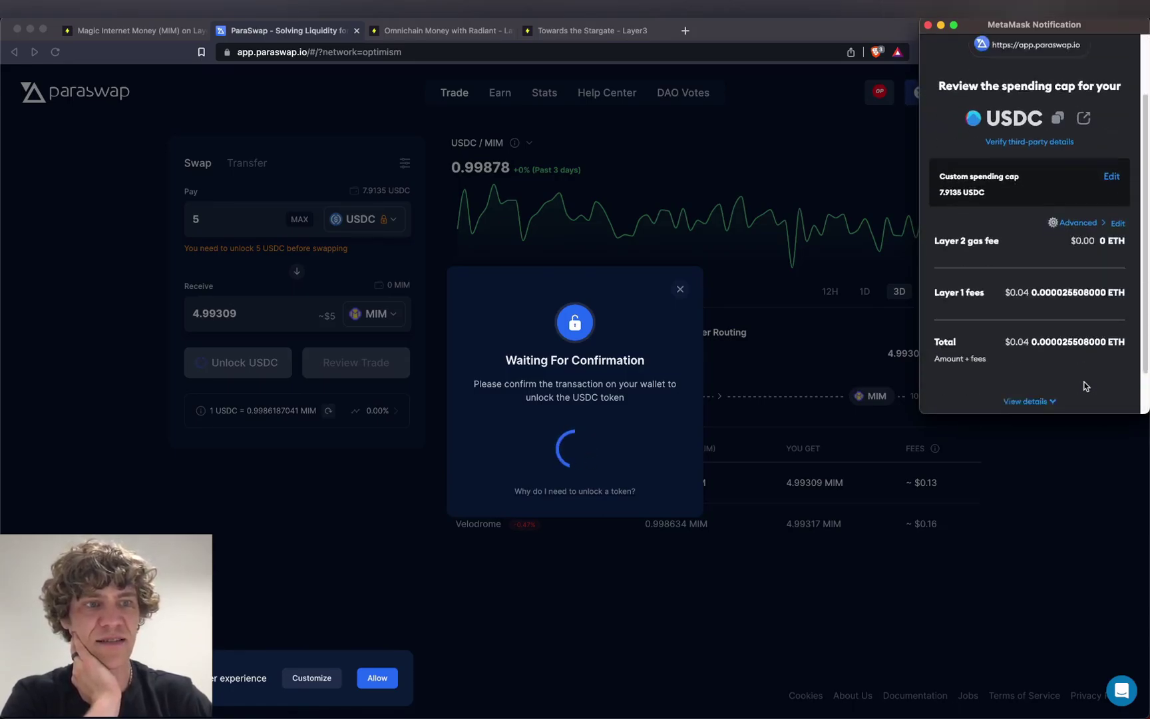
{"action": "scroll", "coordinate": [1085, 386], "scroll_direction": "down", "scroll_amount": 2}
{"action": "left_click", "coordinate": [1084, 388]}
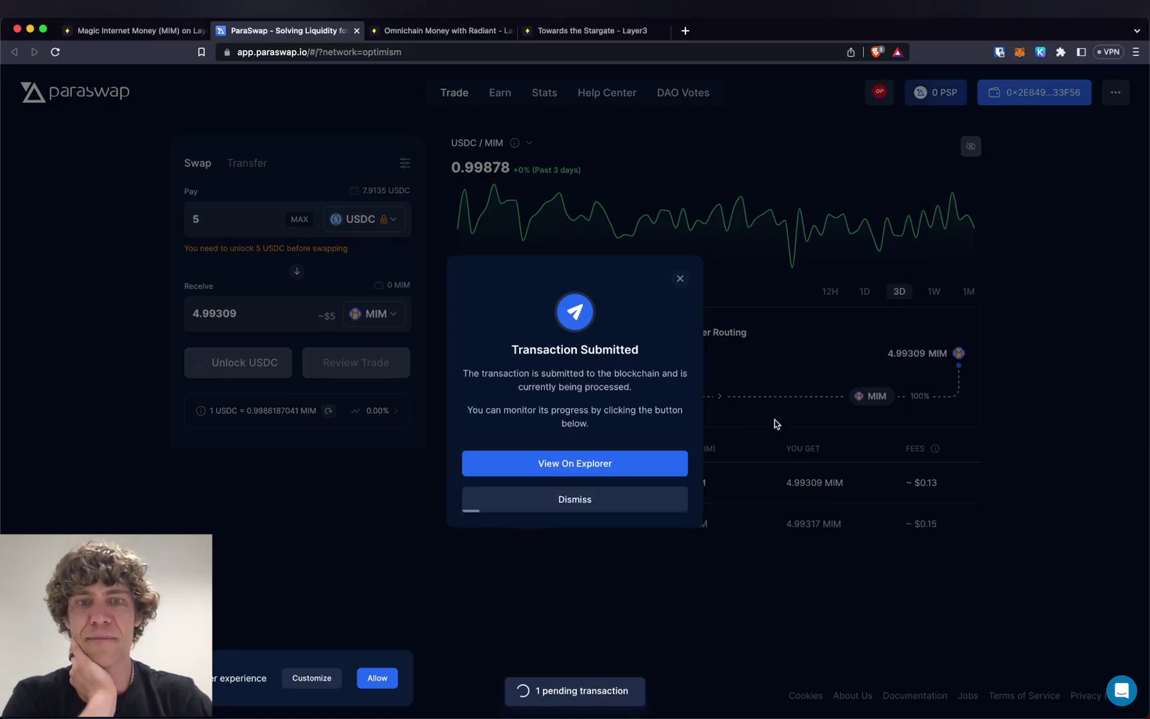
{"action": "left_click", "coordinate": [608, 503]}
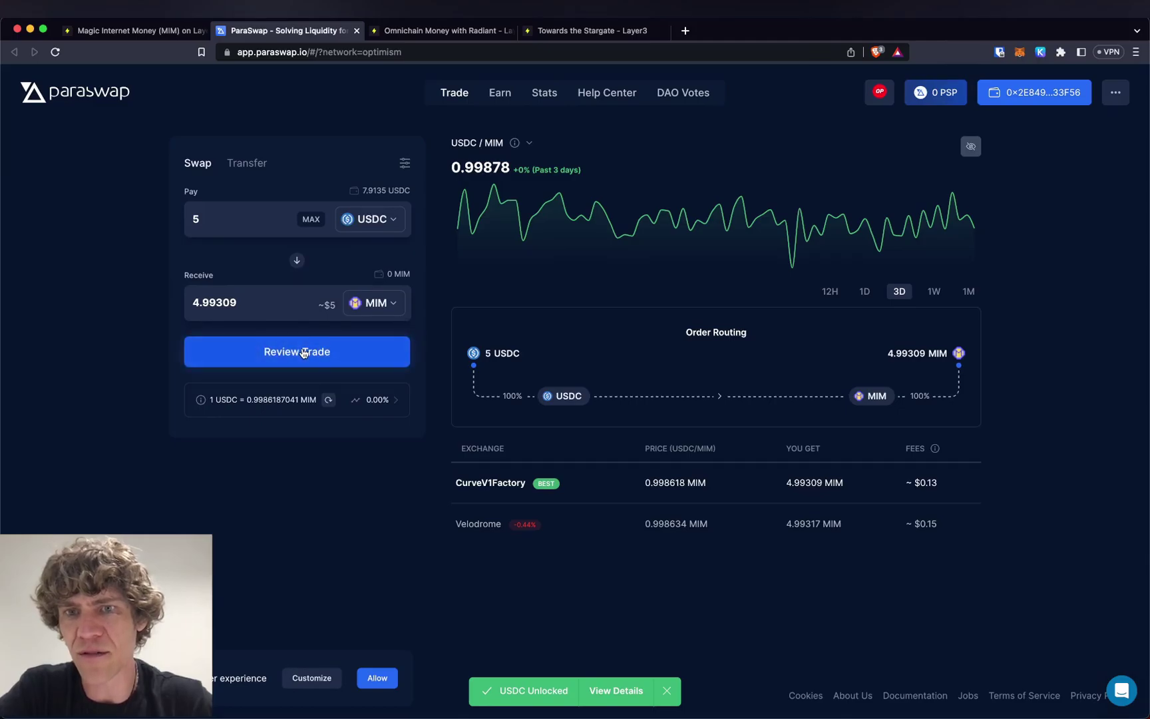
- Review and confirm the 5 USDC to MIM trade, approving the transaction in MetaMask
{"action": "left_click", "coordinate": [303, 351]}
{"action": "left_click", "coordinate": [597, 574]}
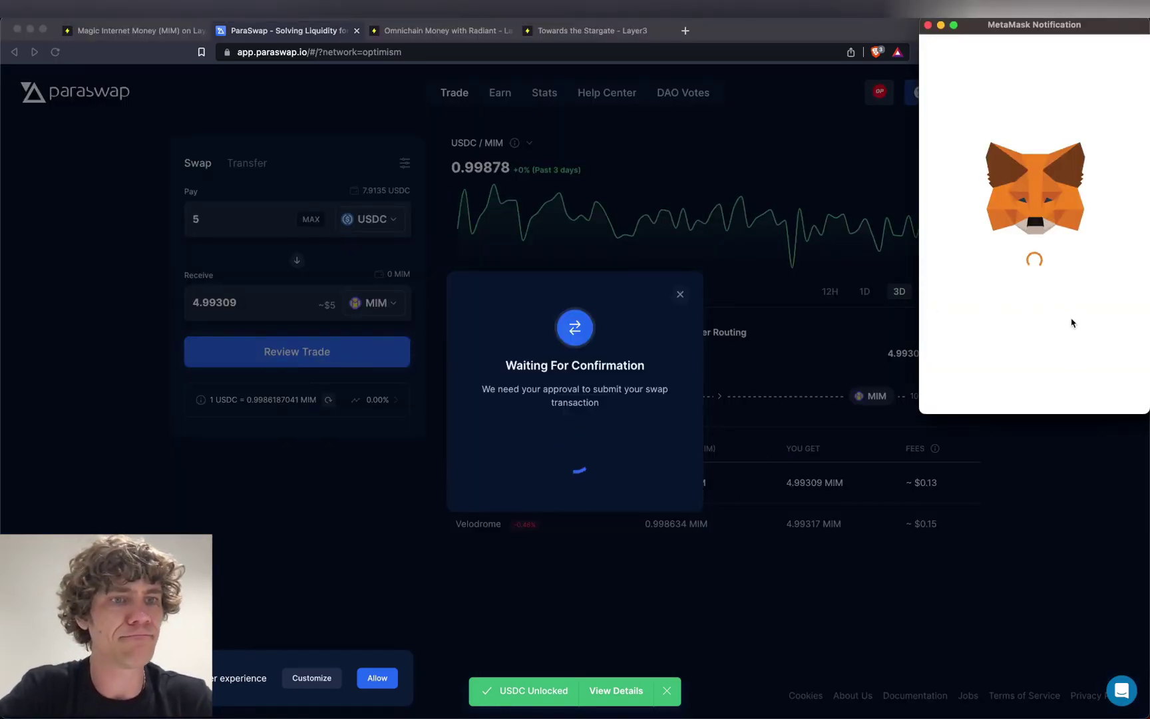
{"action": "left_click", "coordinate": [1091, 390]}
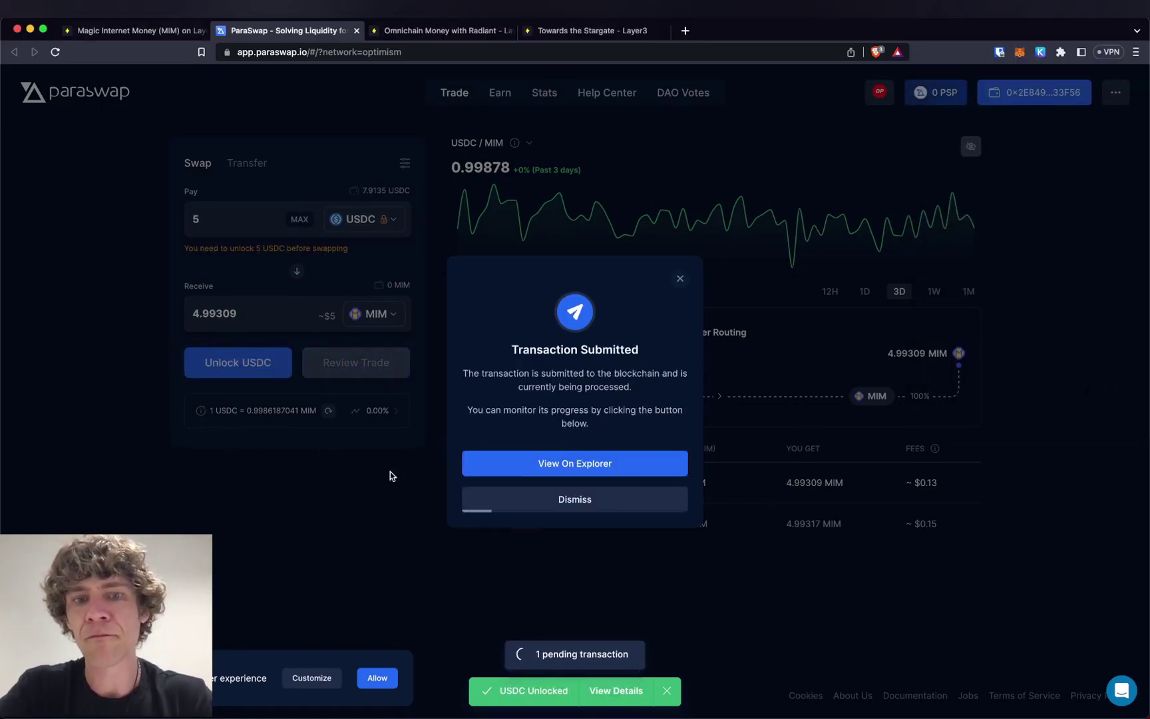
{"action": "left_click", "coordinate": [591, 500]}
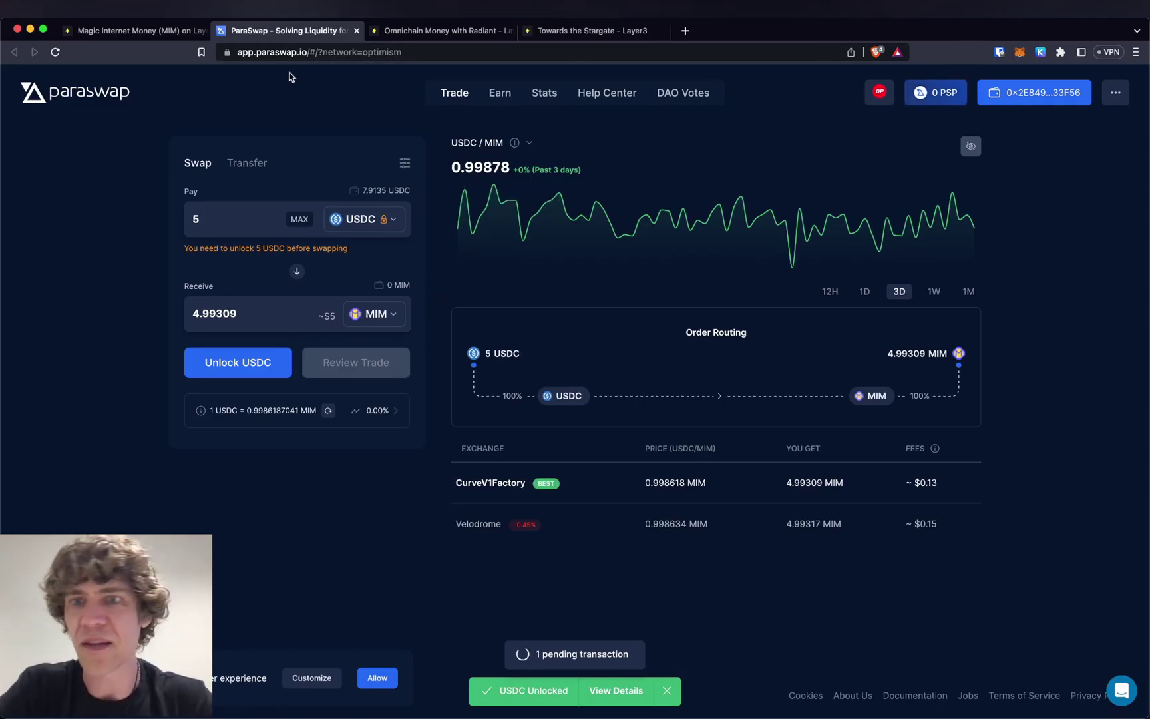
- Try verifying the Swap into MIM step twice, briefly checking the ParaSwap tab in between
{"action": "left_click", "coordinate": [160, 31]}
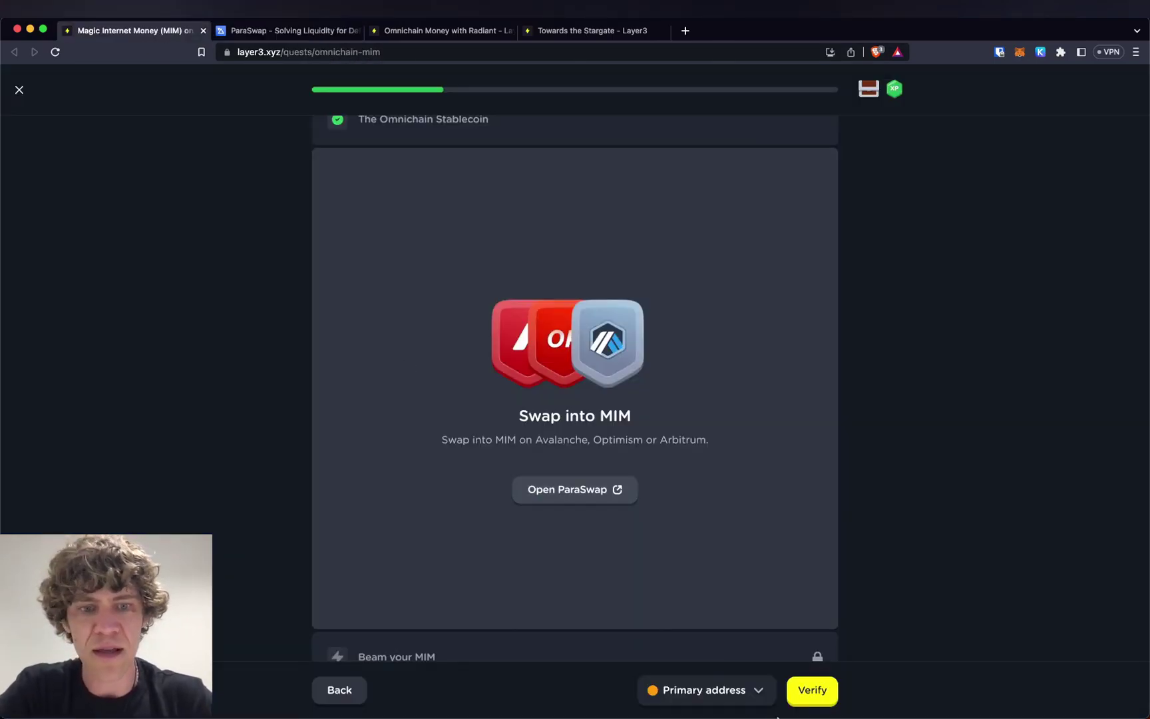
{"action": "left_click", "coordinate": [809, 692]}
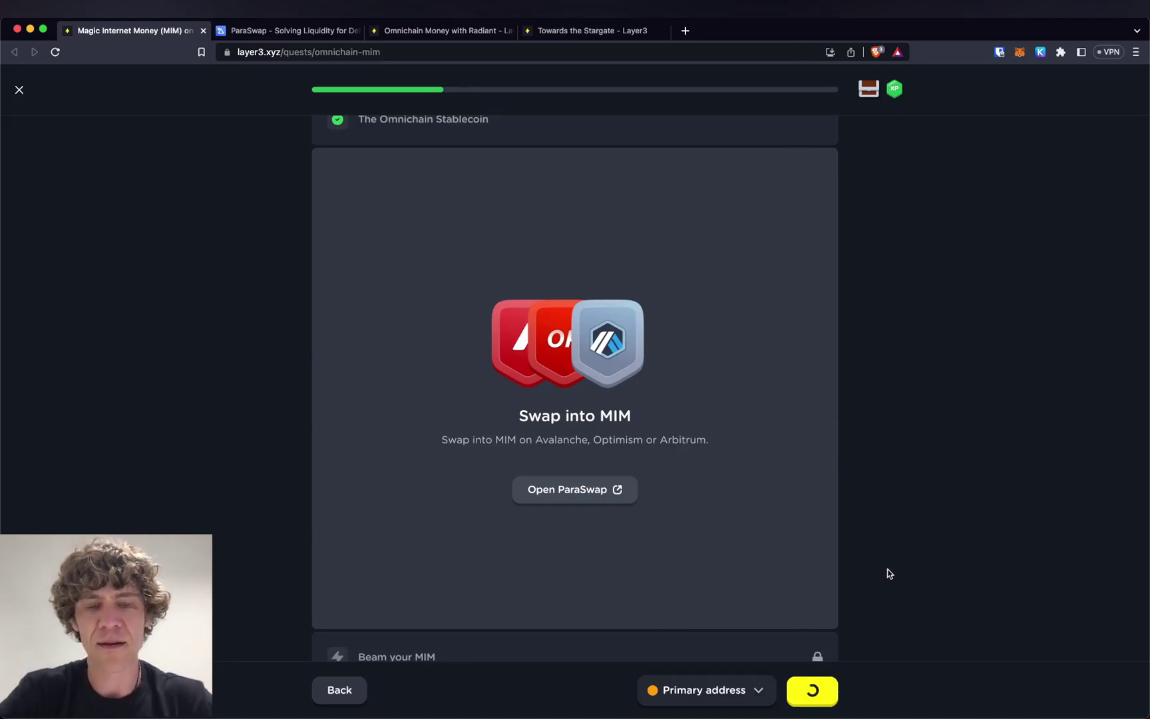
{"action": "left_click", "coordinate": [810, 693]}
{"action": "left_click", "coordinate": [811, 692]}
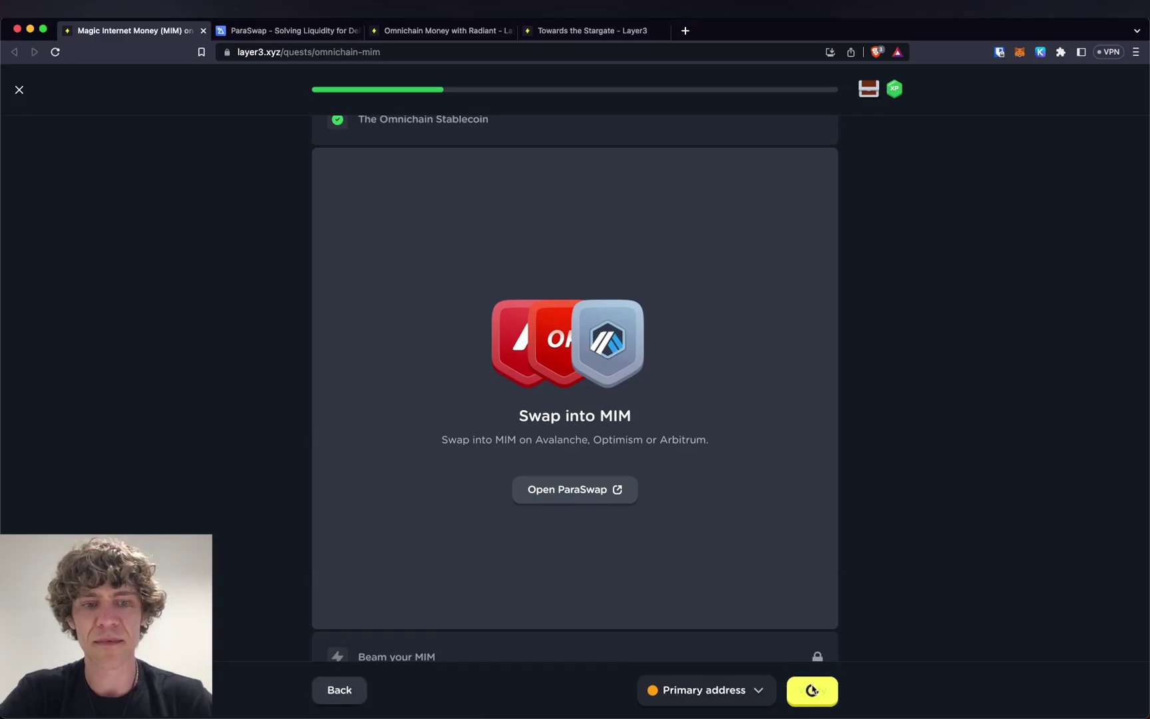
{"action": "left_click", "coordinate": [286, 30]}
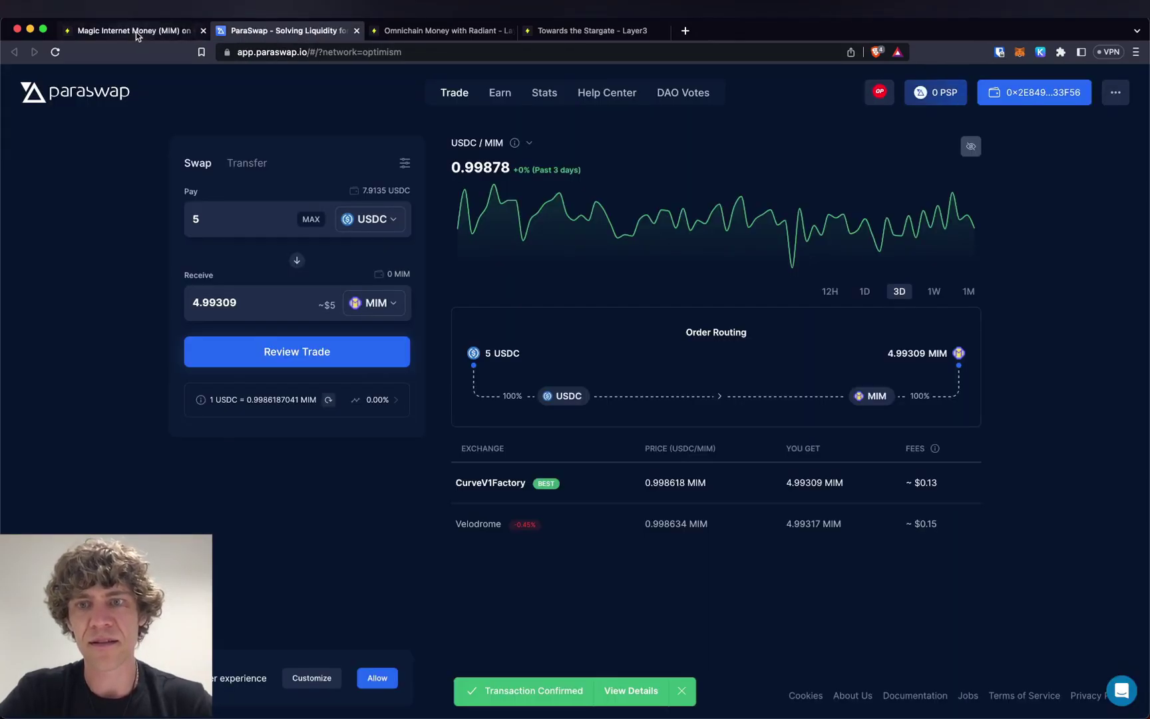
{"action": "left_click", "coordinate": [136, 35]}
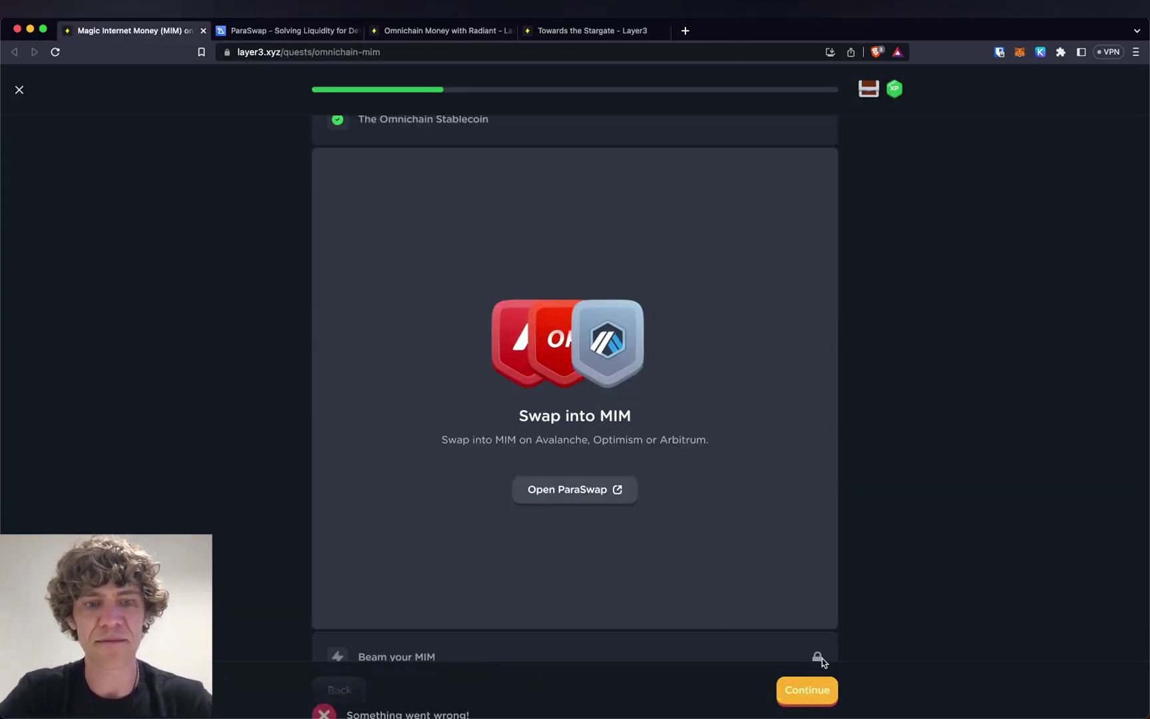
- Retry verification three more times, then reload ParaSwap, which shows a 4.99306 MIM balance
{"action": "left_click", "coordinate": [828, 692]}
{"action": "left_click", "coordinate": [830, 694]}
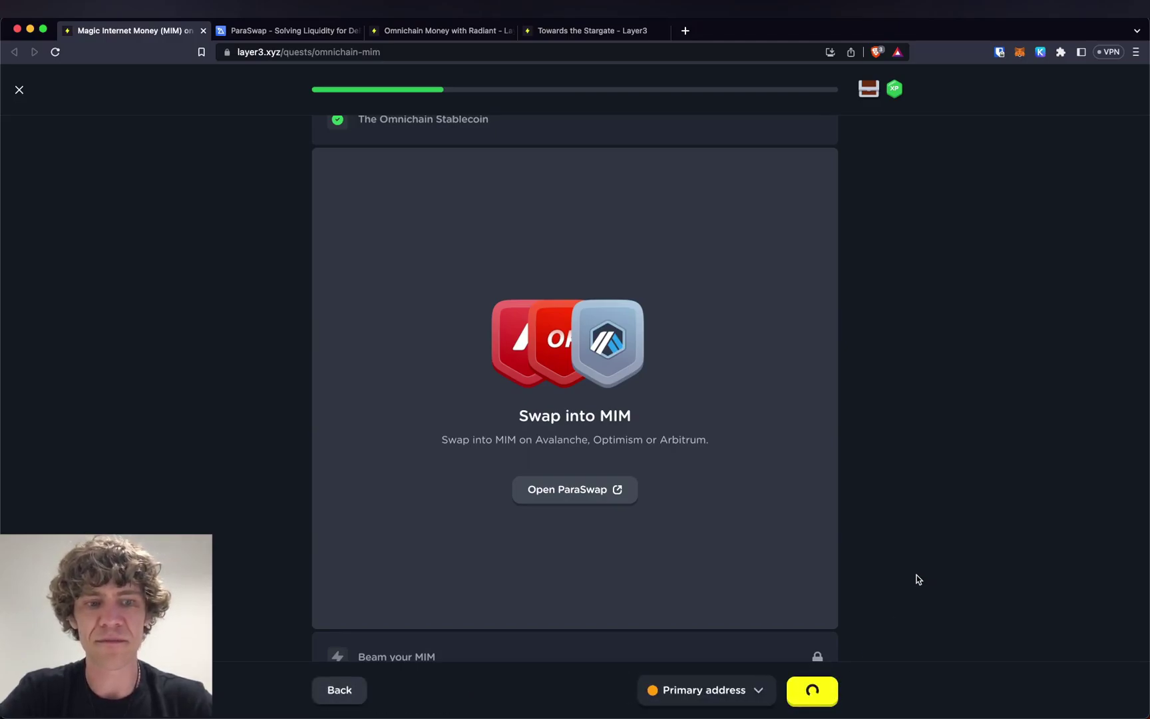
{"action": "left_click", "coordinate": [803, 692]}
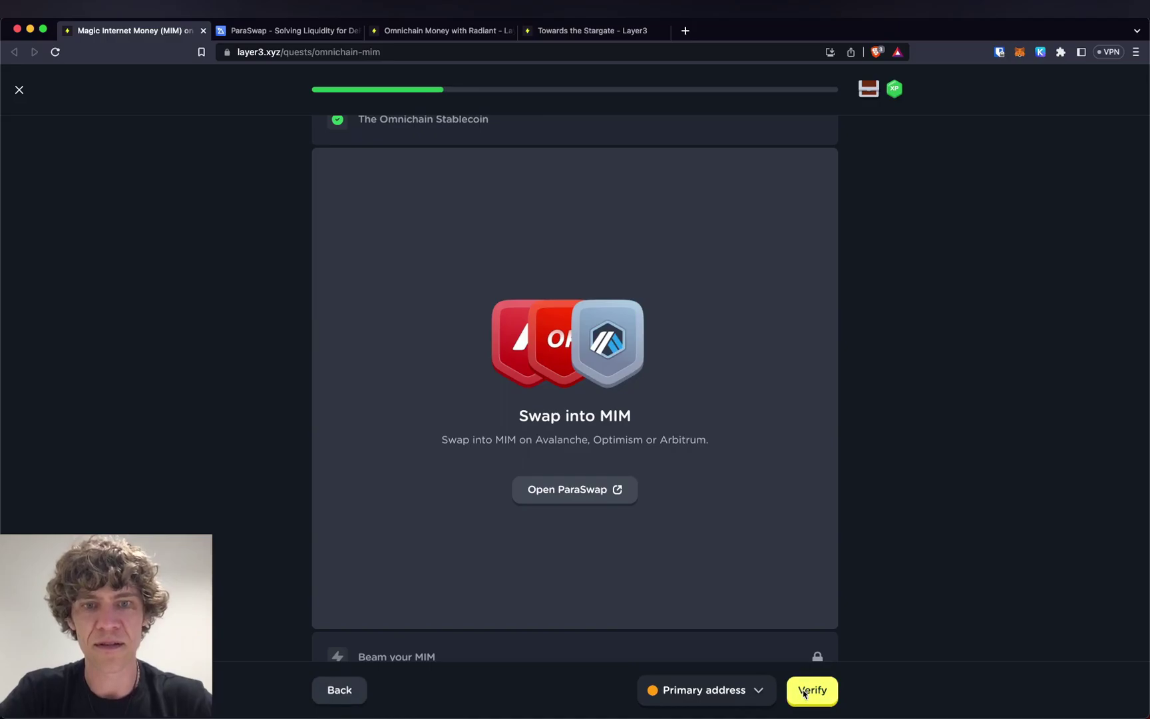
{"action": "left_click", "coordinate": [805, 692]}
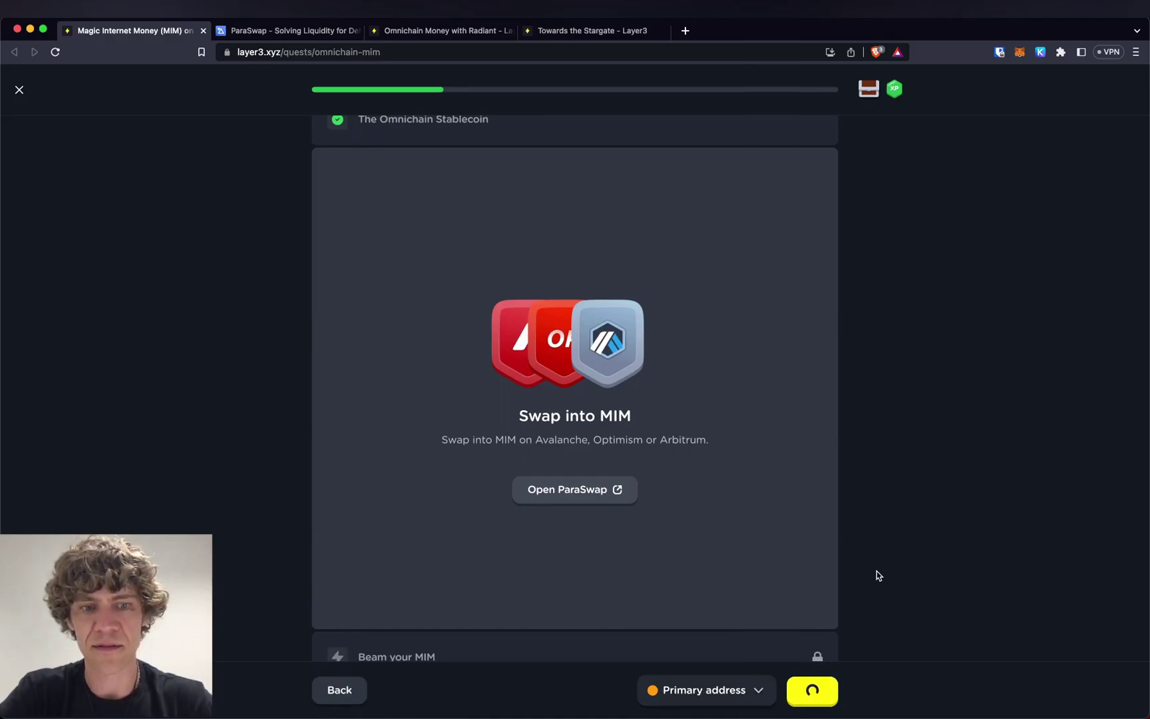
{"action": "left_click", "coordinate": [810, 703]}
{"action": "left_click", "coordinate": [810, 702]}
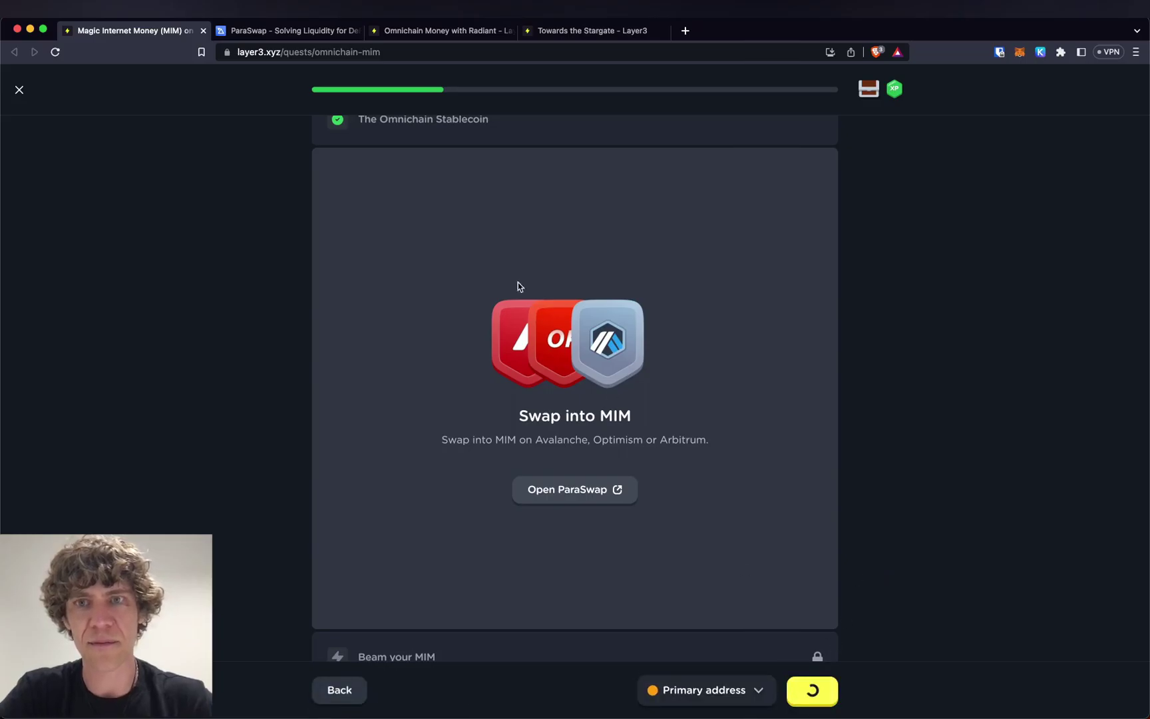
{"action": "left_click", "coordinate": [292, 32]}
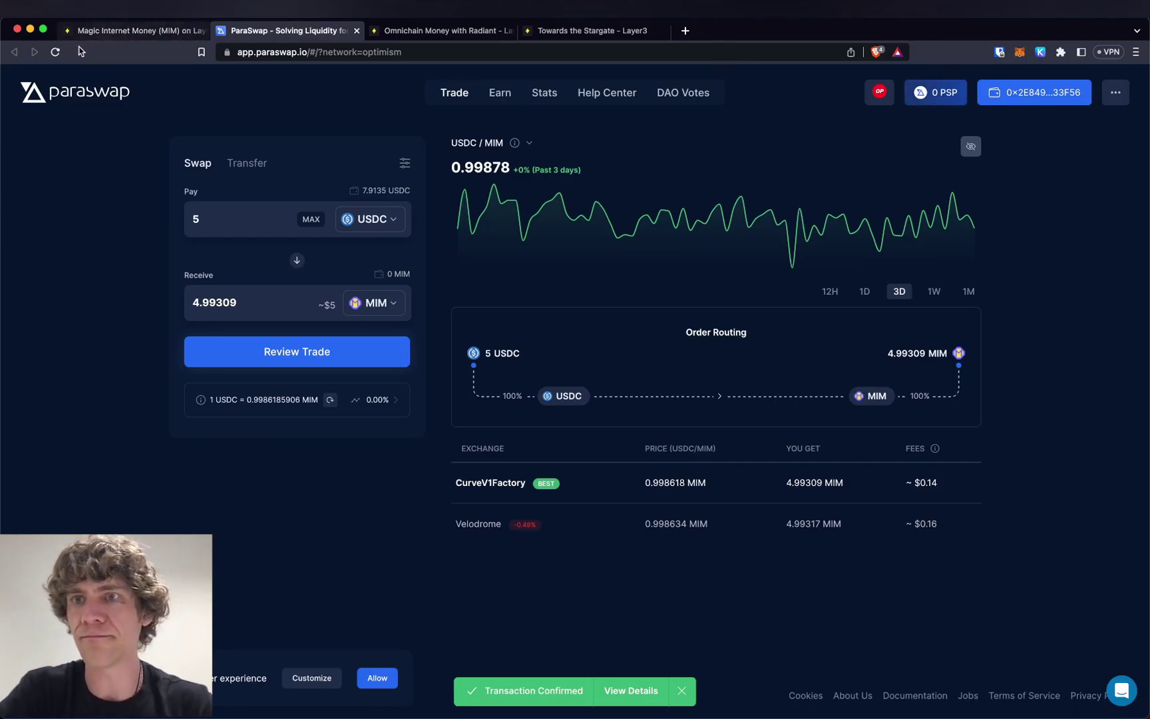
{"action": "left_click", "coordinate": [57, 52]}
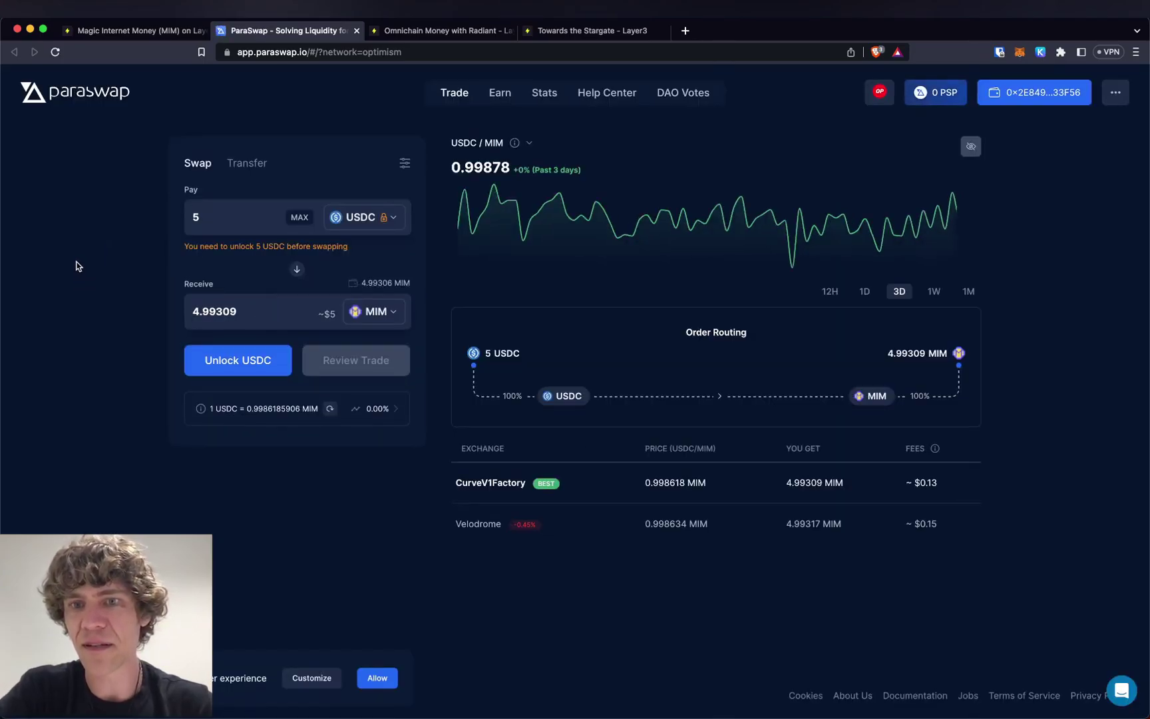
- Retry verification, reload the MIM quest, verify the Swap into MIM step again, and close ParaSwap
{"action": "left_click", "coordinate": [154, 30]}
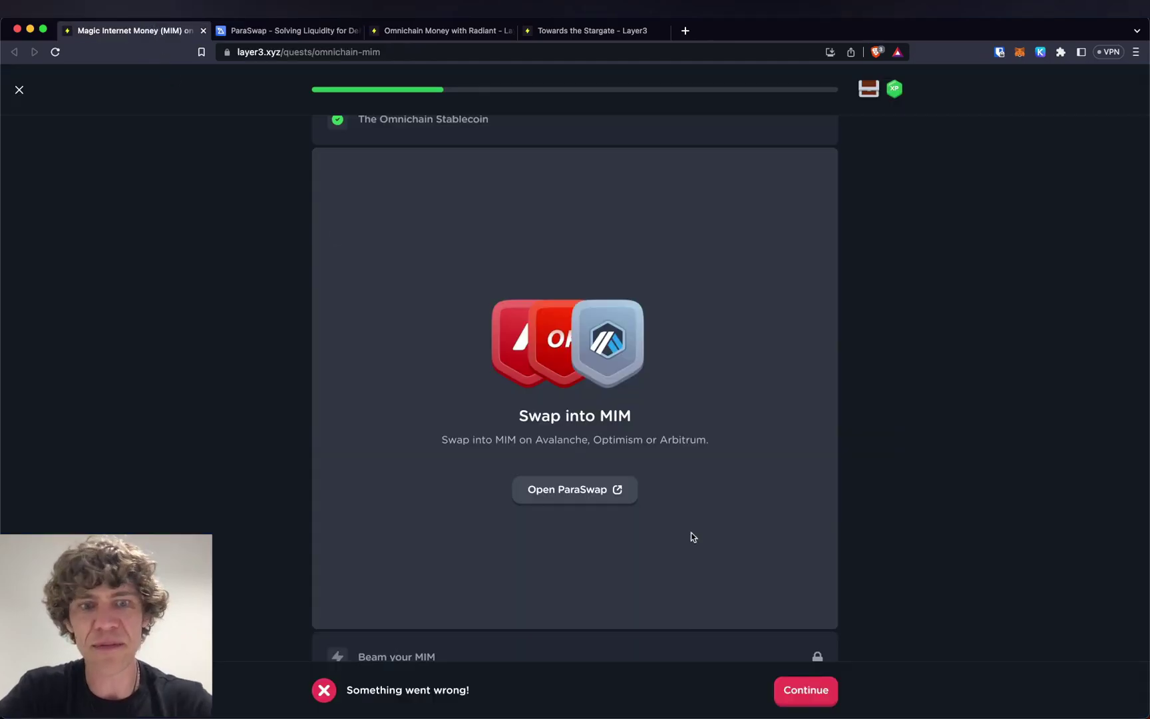
{"action": "left_click", "coordinate": [806, 690]}
{"action": "left_click", "coordinate": [807, 689]}
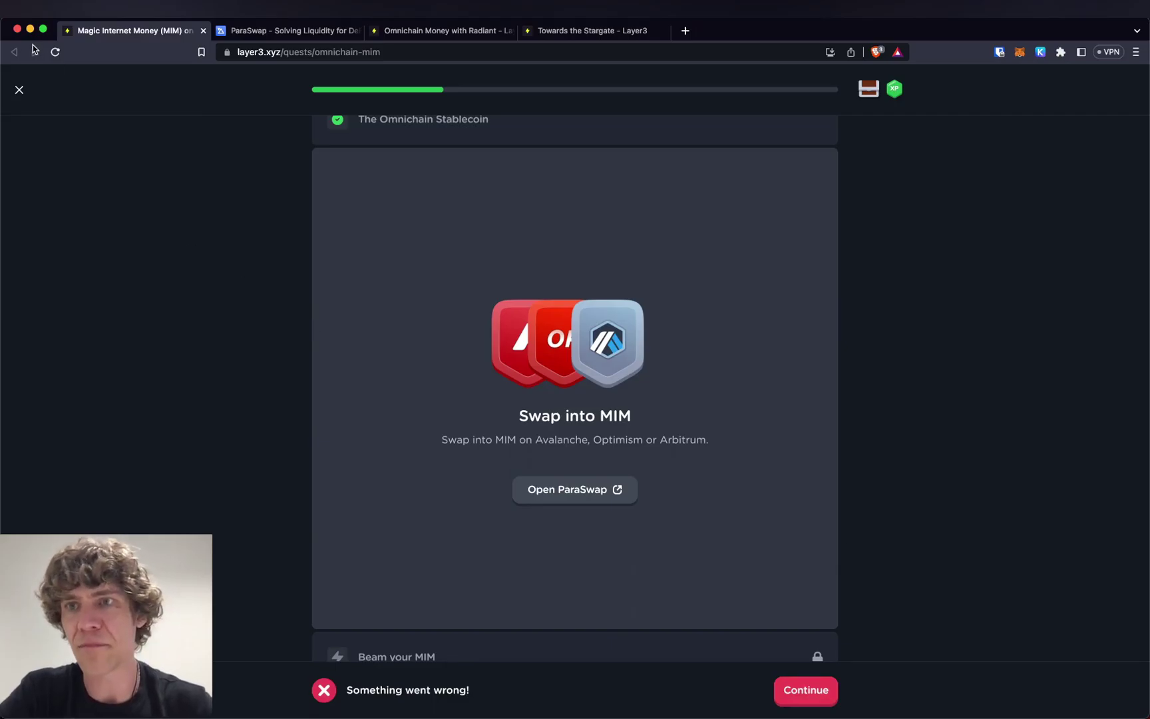
{"action": "left_click", "coordinate": [49, 56]}
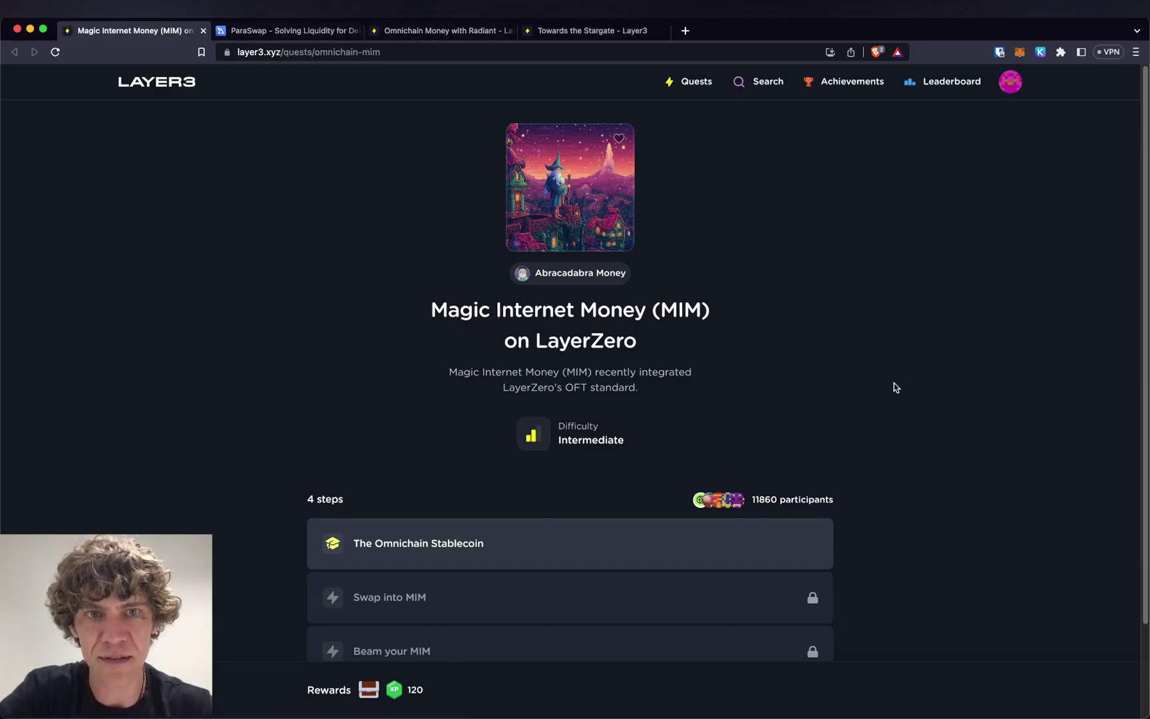
{"action": "left_click", "coordinate": [782, 688]}
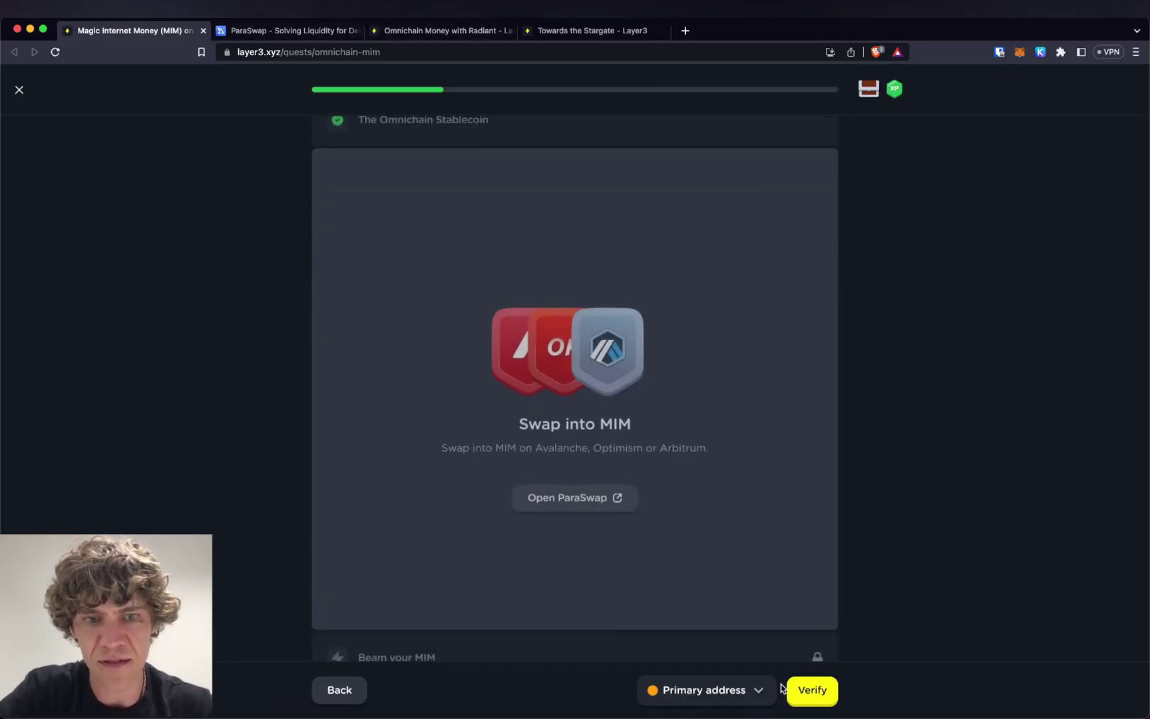
{"action": "left_click", "coordinate": [803, 690]}
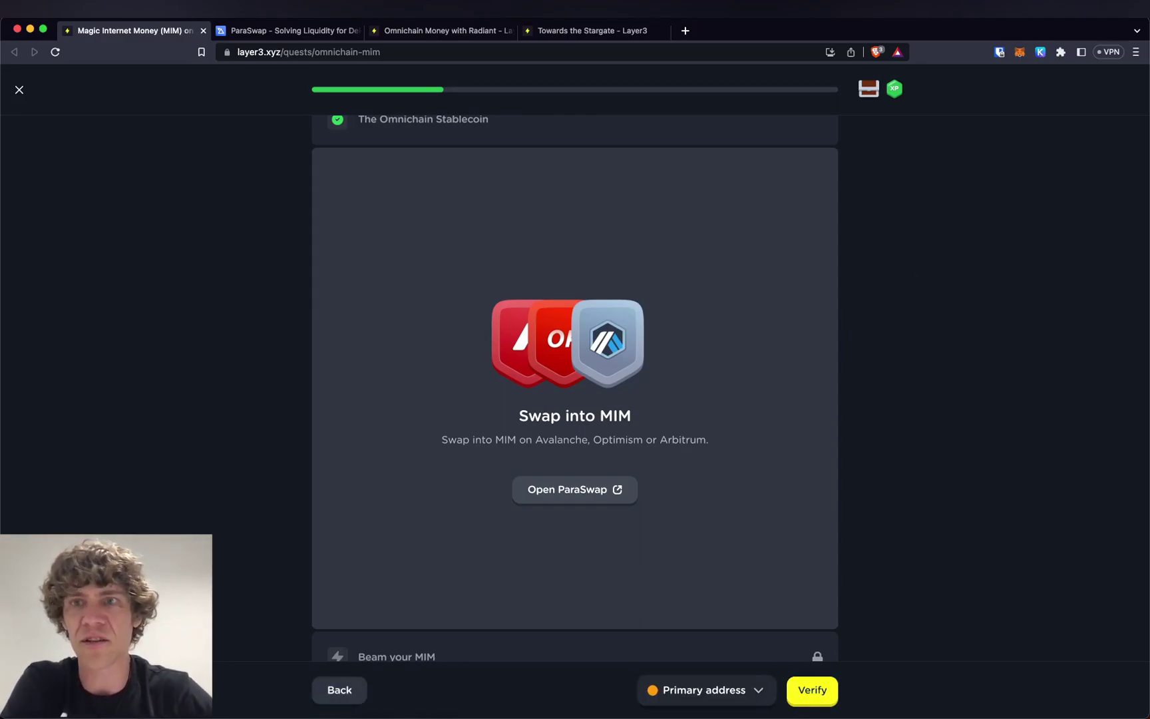
{"action": "left_click", "coordinate": [356, 31]}
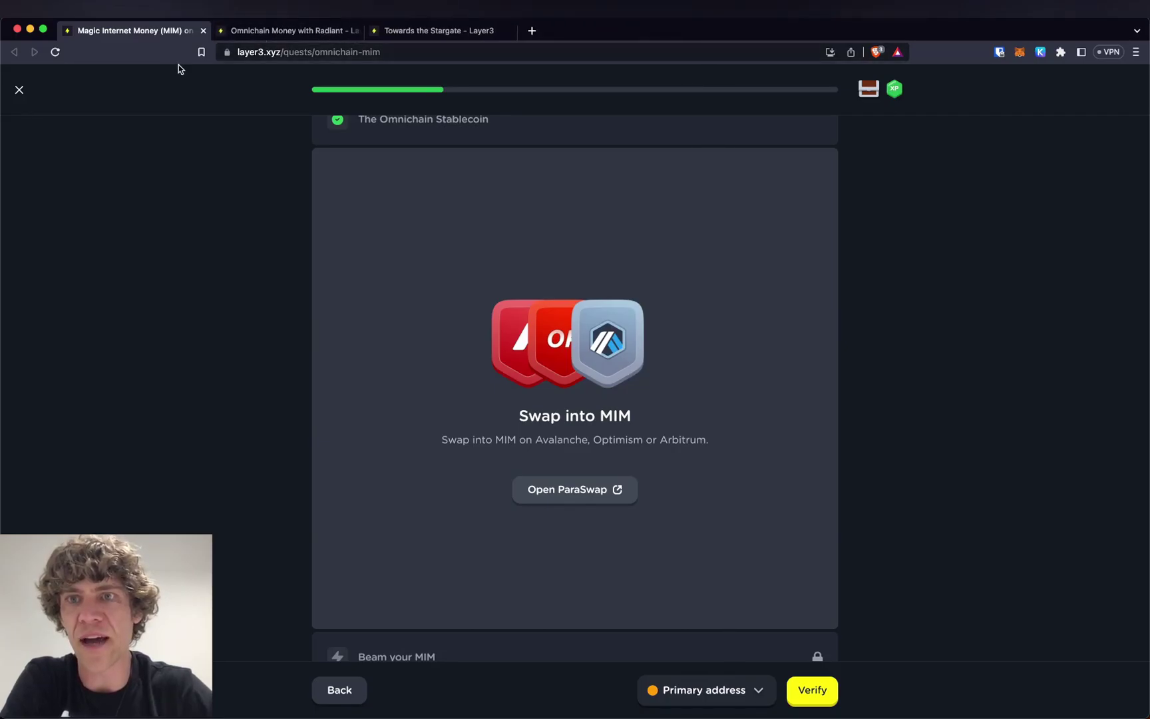
- Open the Radiant quest tab, begin the quest, and continue through two introduction slides
{"action": "left_click", "coordinate": [265, 33]}
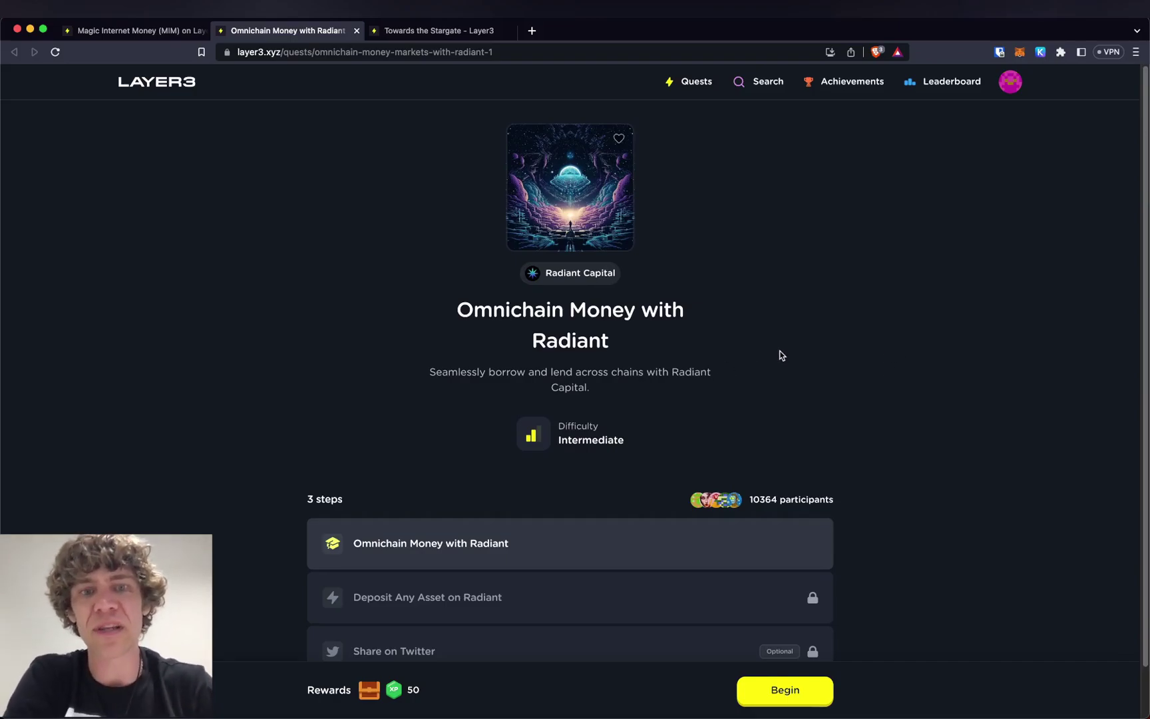
{"action": "scroll", "coordinate": [940, 431], "scroll_direction": "down", "scroll_amount": 2}
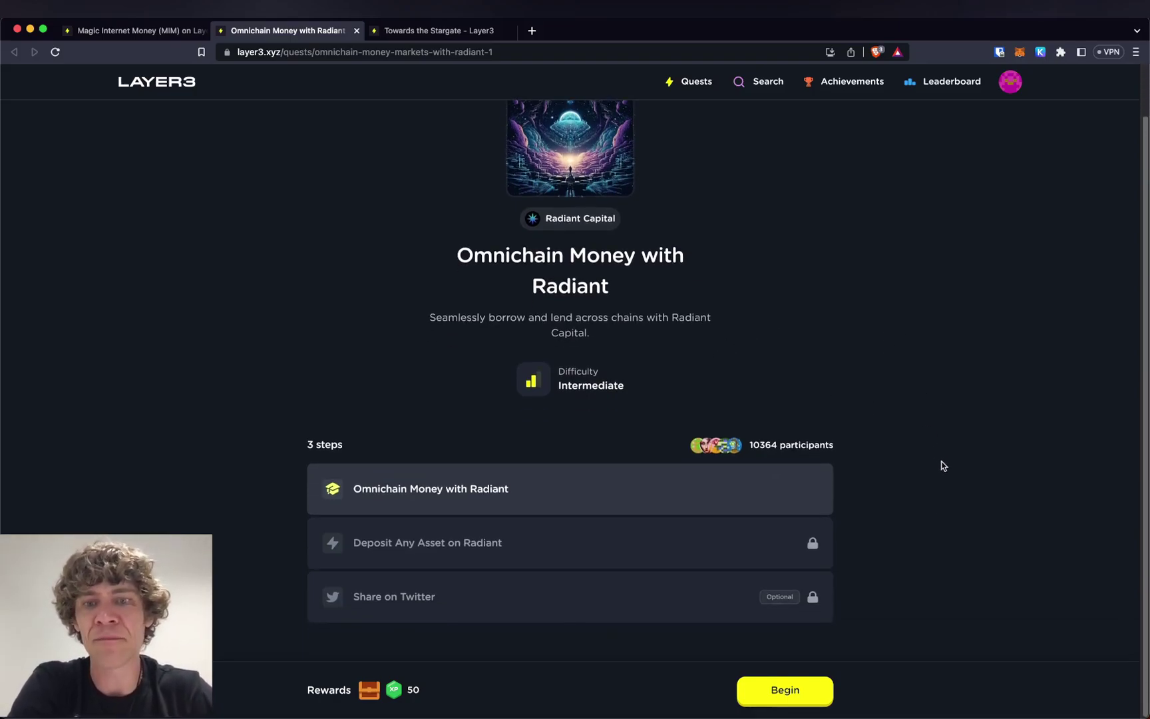
{"action": "left_click", "coordinate": [789, 692]}
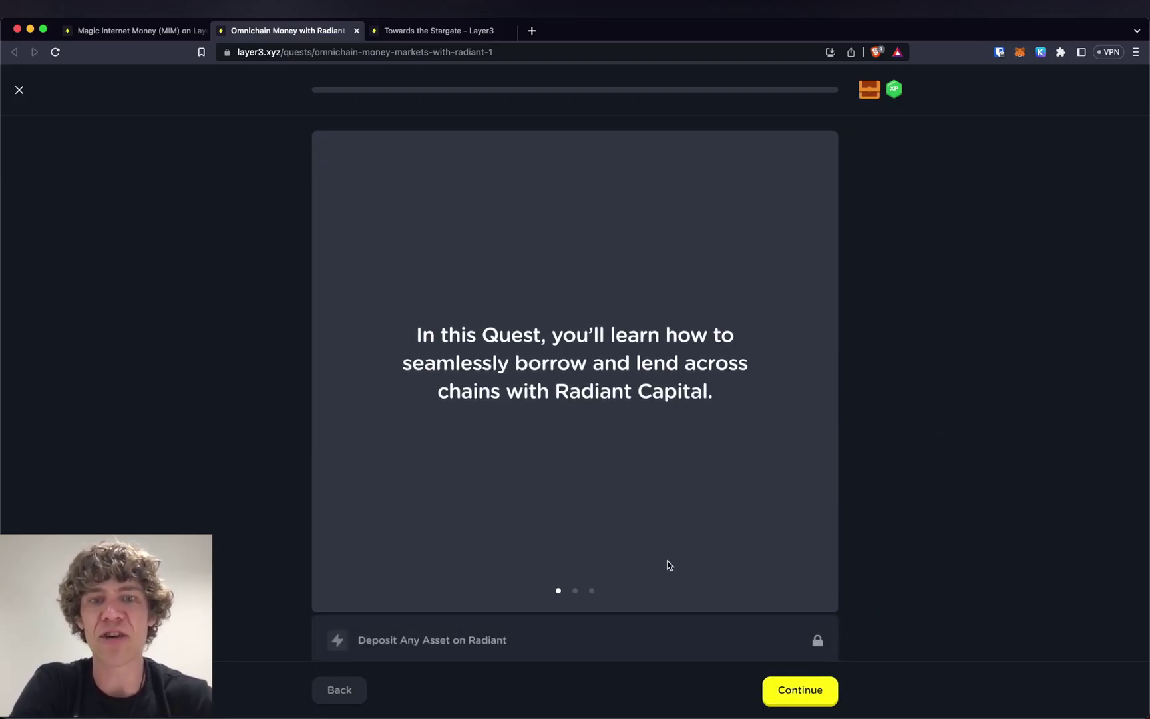
{"action": "left_click", "coordinate": [818, 692]}
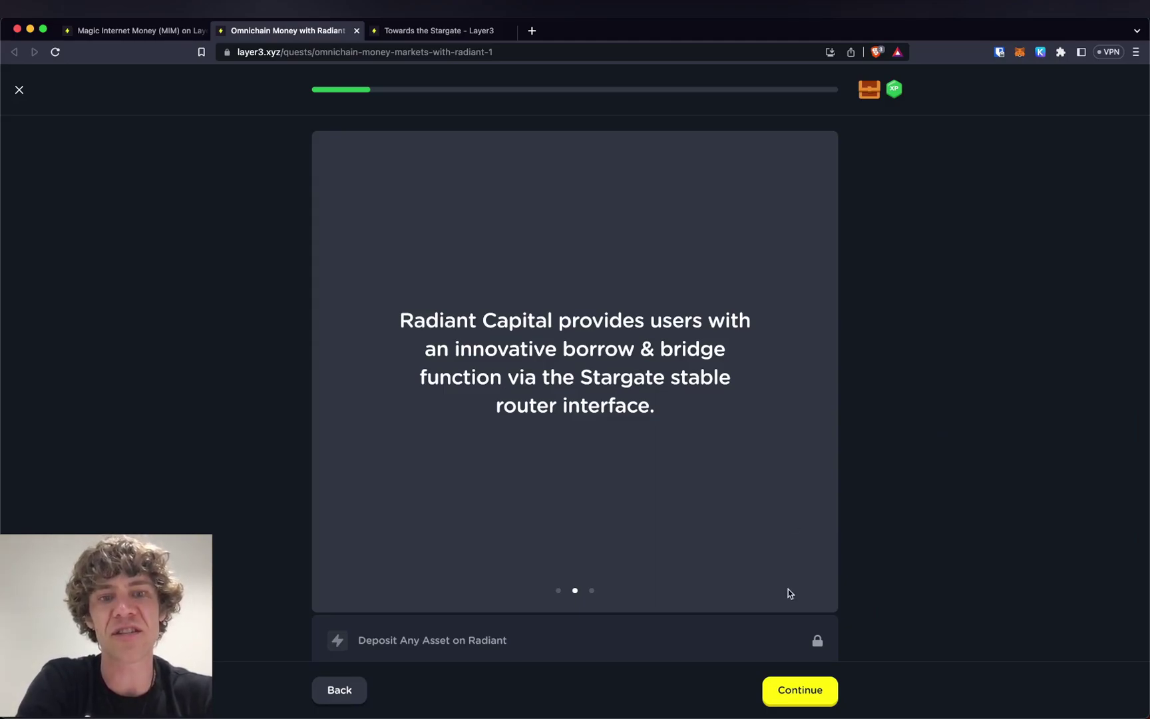
{"action": "left_click", "coordinate": [796, 694]}
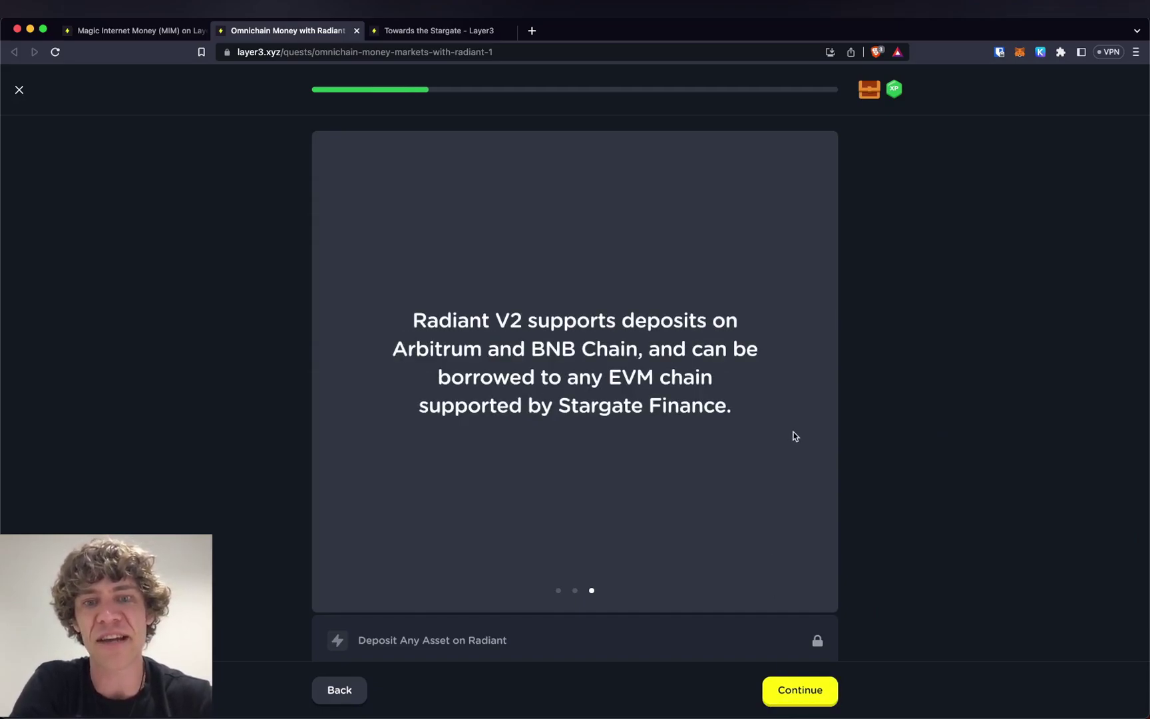
- Continue to Deposit Any Asset on Radiant, launch the Radiant site, try verifying, then switch to Radiant
{"action": "left_click", "coordinate": [804, 685]}
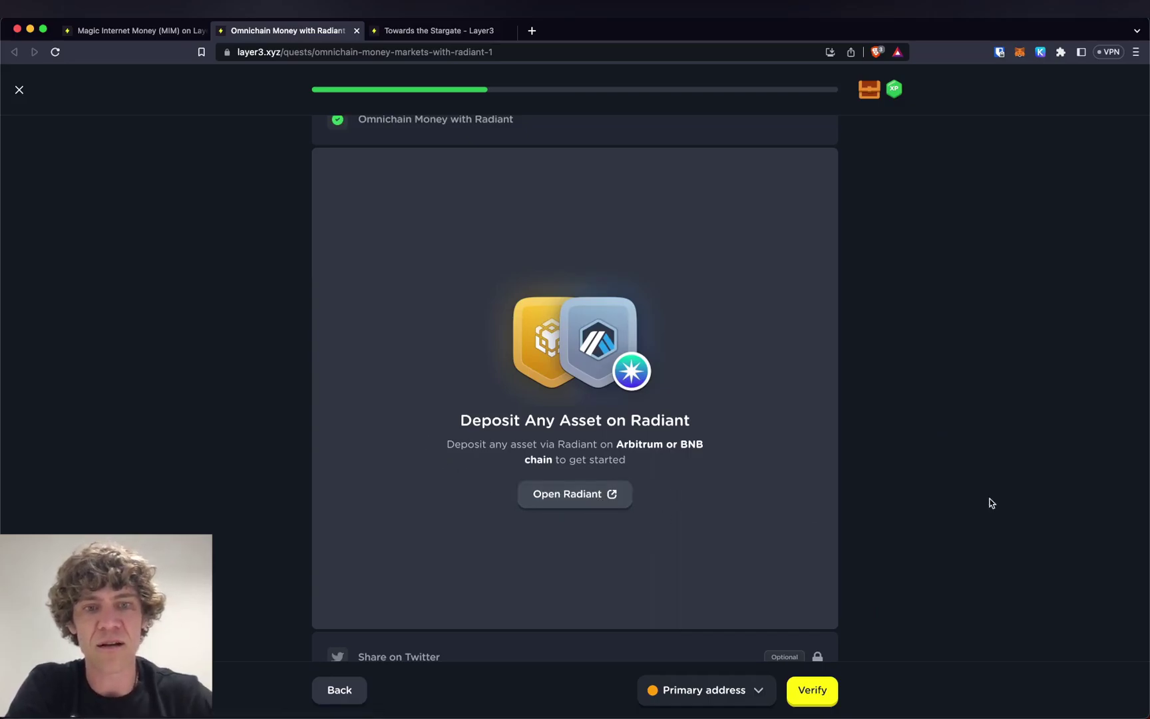
{"action": "left_click", "coordinate": [591, 502]}
{"action": "left_click", "coordinate": [315, 33]}
{"action": "left_click", "coordinate": [812, 691]}
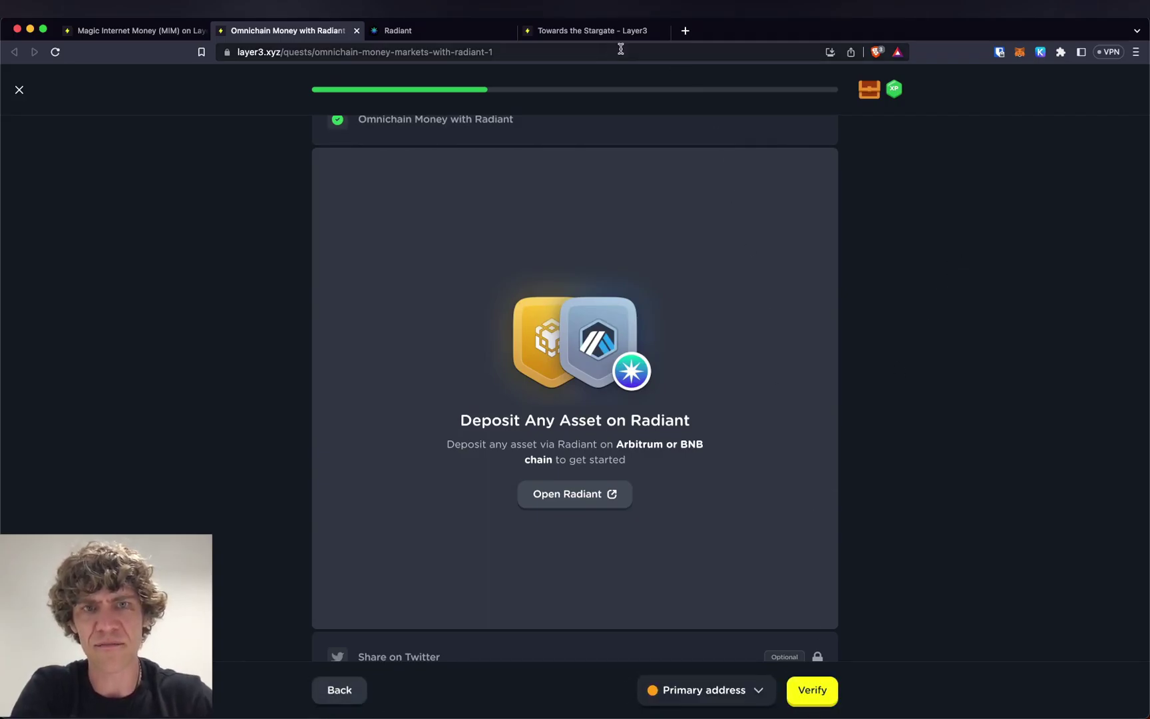
{"action": "left_click", "coordinate": [438, 34]}
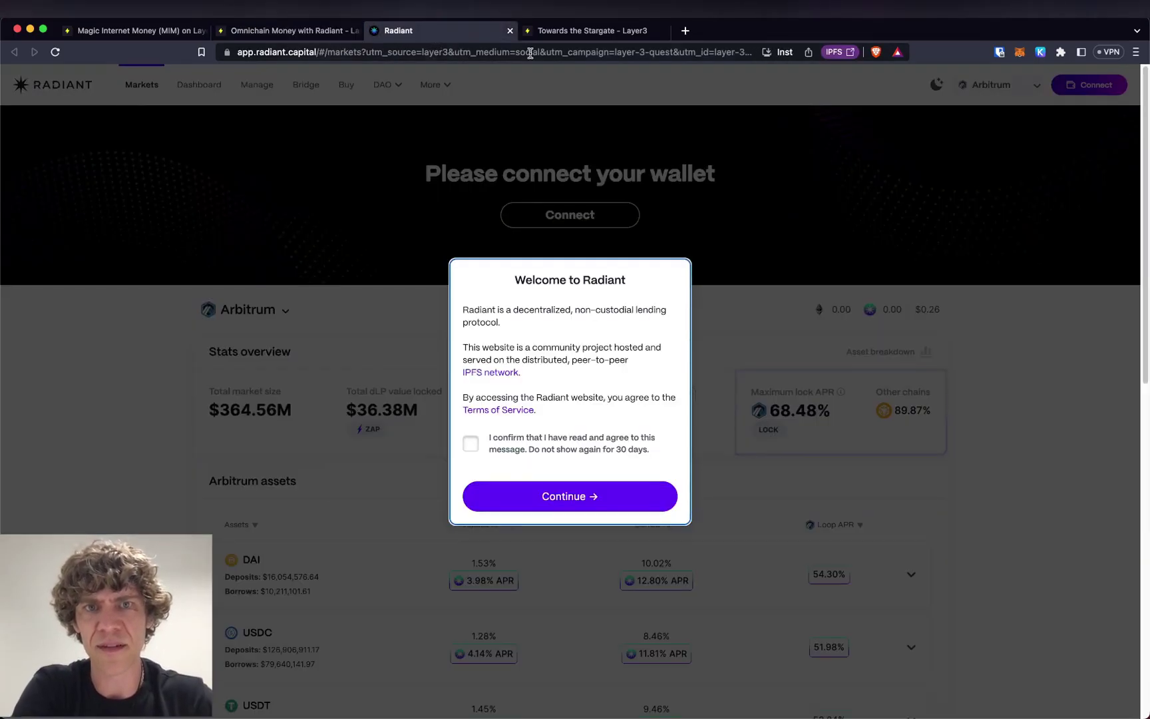
- Accept the Radiant welcome terms and switch the site to the dark theme
{"action": "left_click", "coordinate": [471, 444]}
{"action": "left_click", "coordinate": [569, 498]}
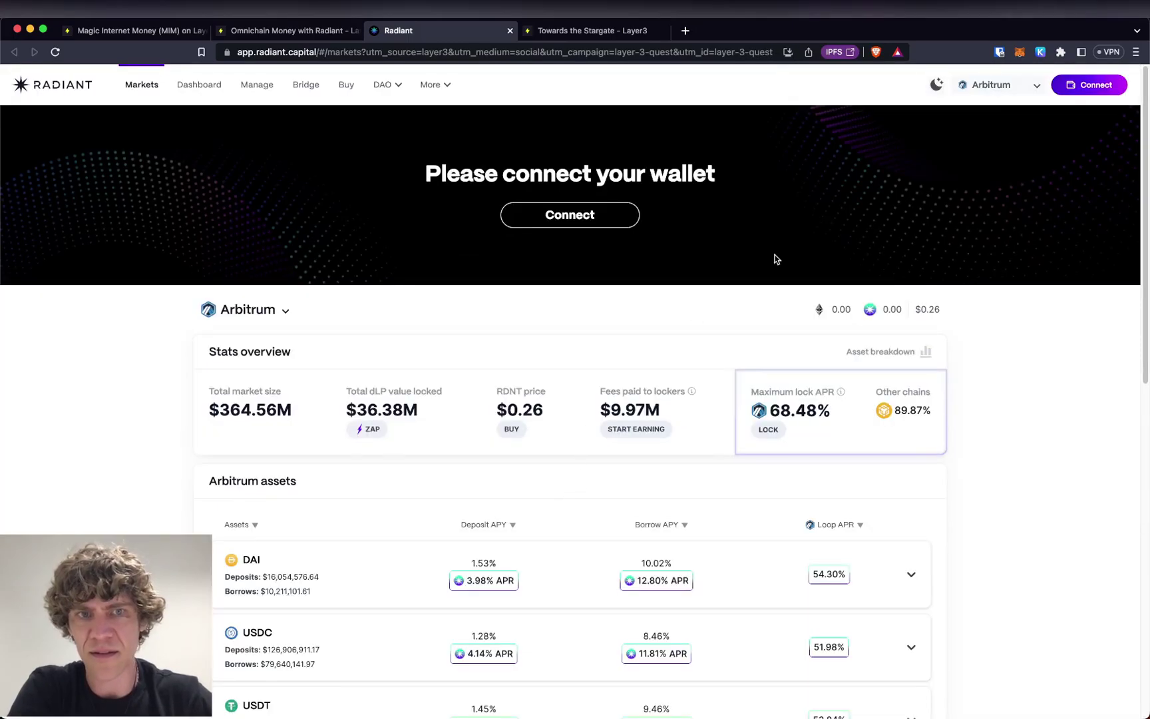
{"action": "left_click", "coordinate": [935, 86]}
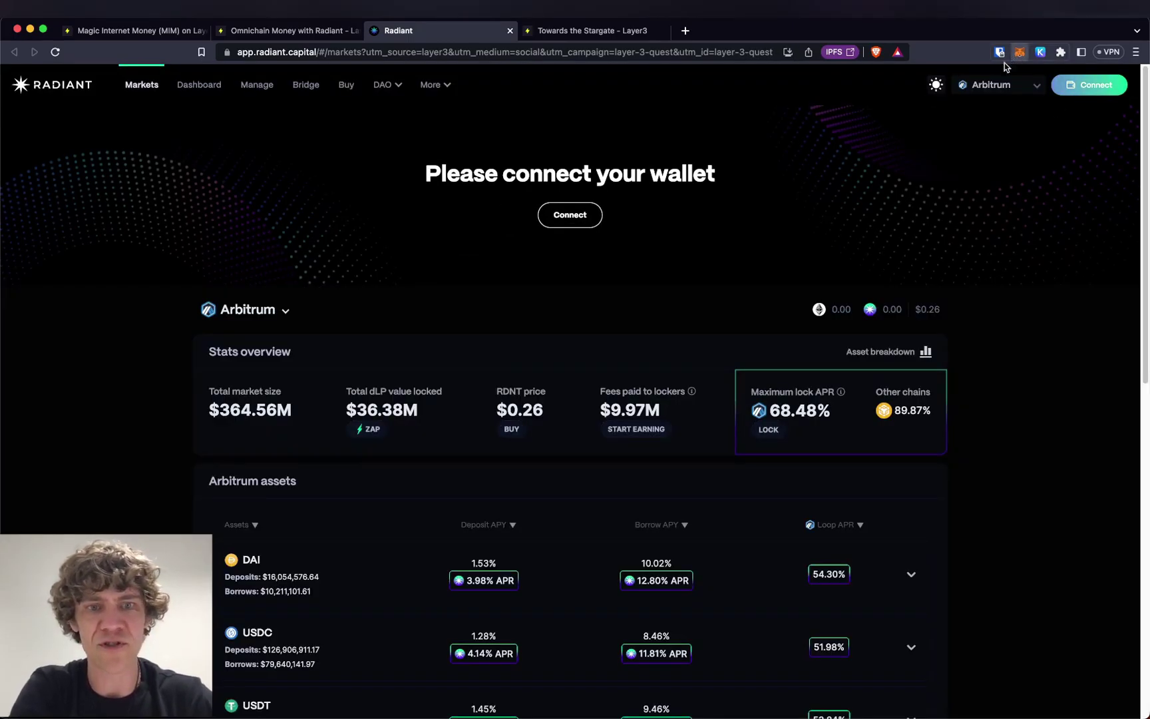
- Switch the MetaMask wallet to the Arbitrum mainnet network
{"action": "left_click", "coordinate": [945, 85]}
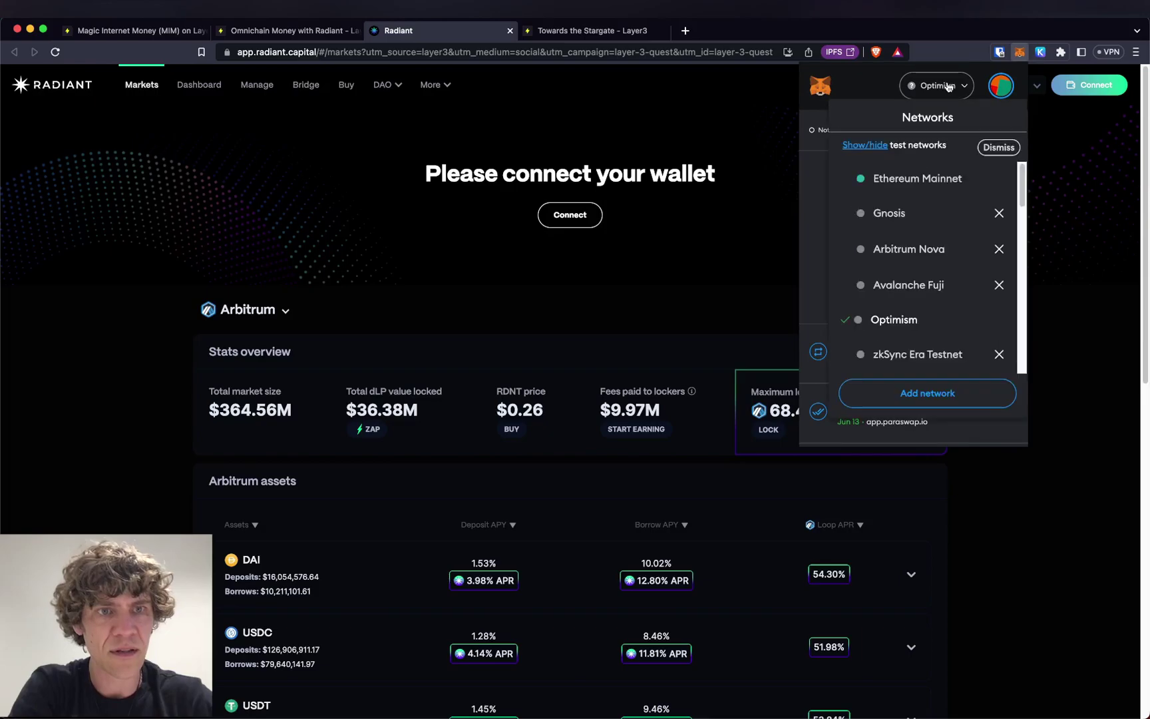
{"action": "scroll", "coordinate": [918, 306], "scroll_direction": "down", "scroll_amount": 5}
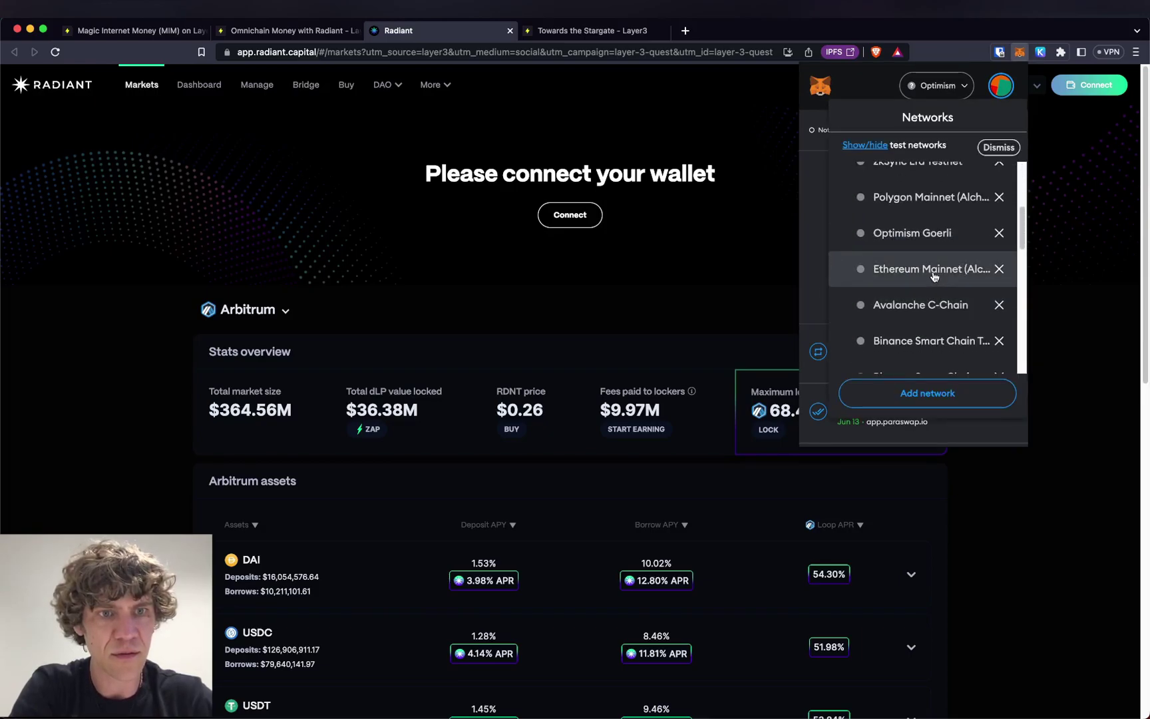
{"action": "scroll", "coordinate": [922, 322], "scroll_direction": "down", "scroll_amount": 4}
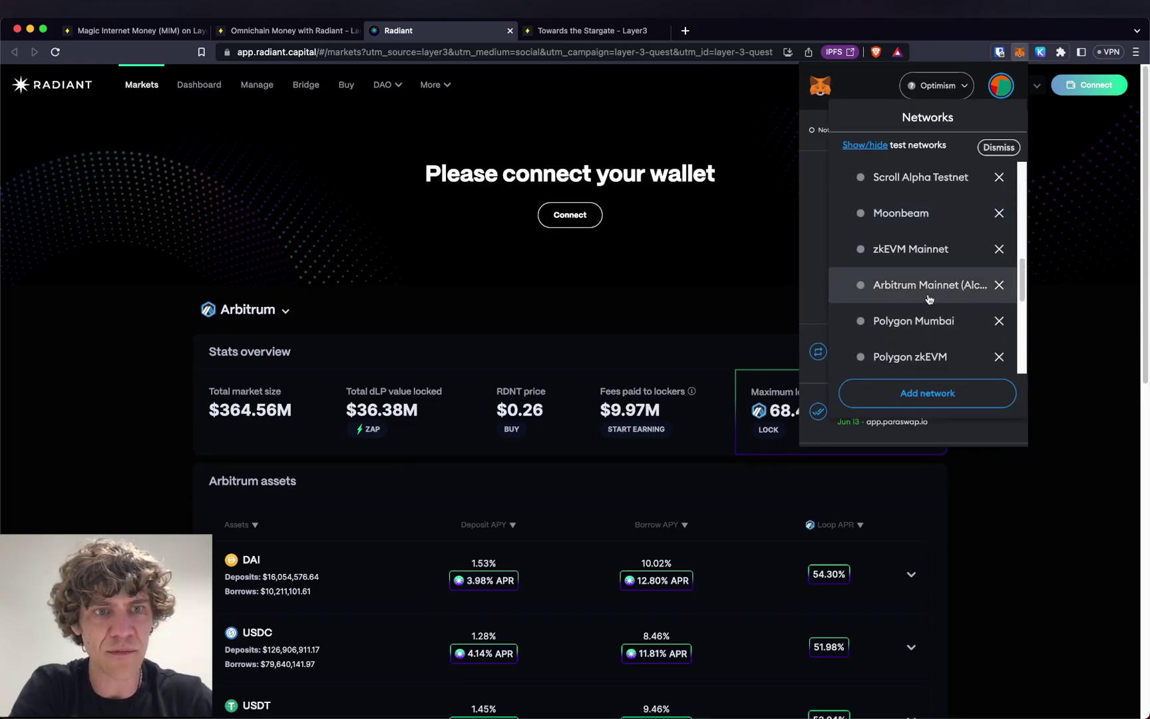
{"action": "key", "text": "Escape"}
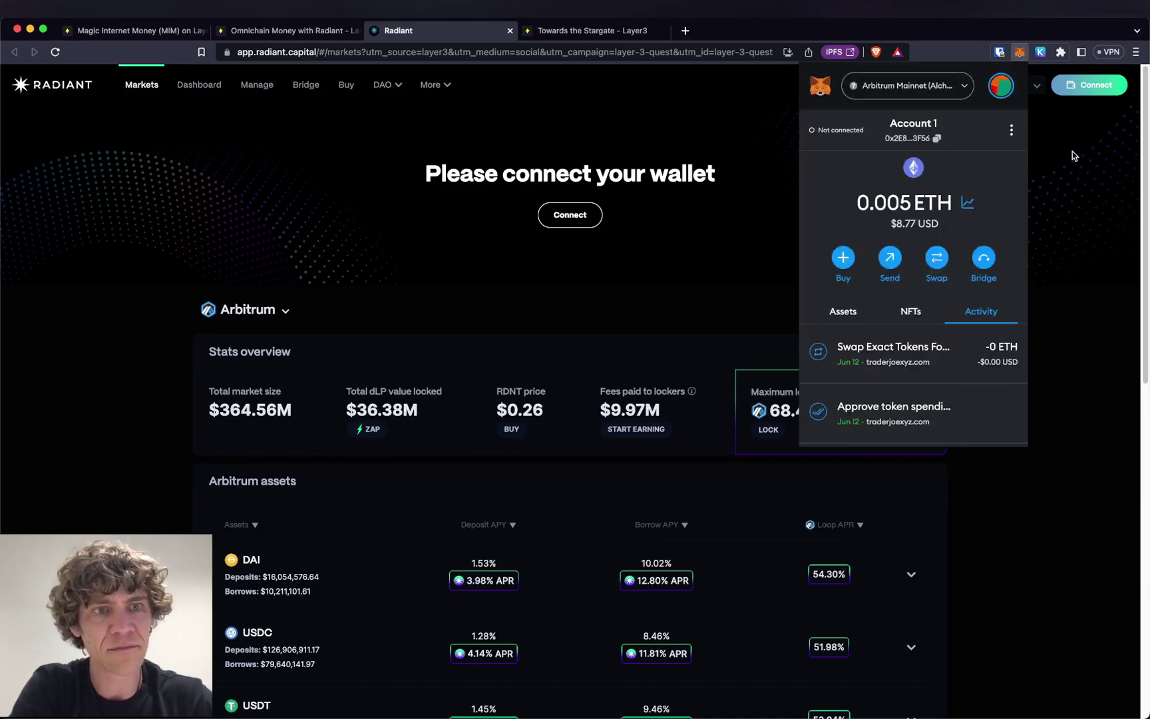
{"action": "left_click", "coordinate": [1072, 151]}
- Connect the MetaMask account to Radiant through the browser wallet option
{"action": "left_click", "coordinate": [1089, 85]}
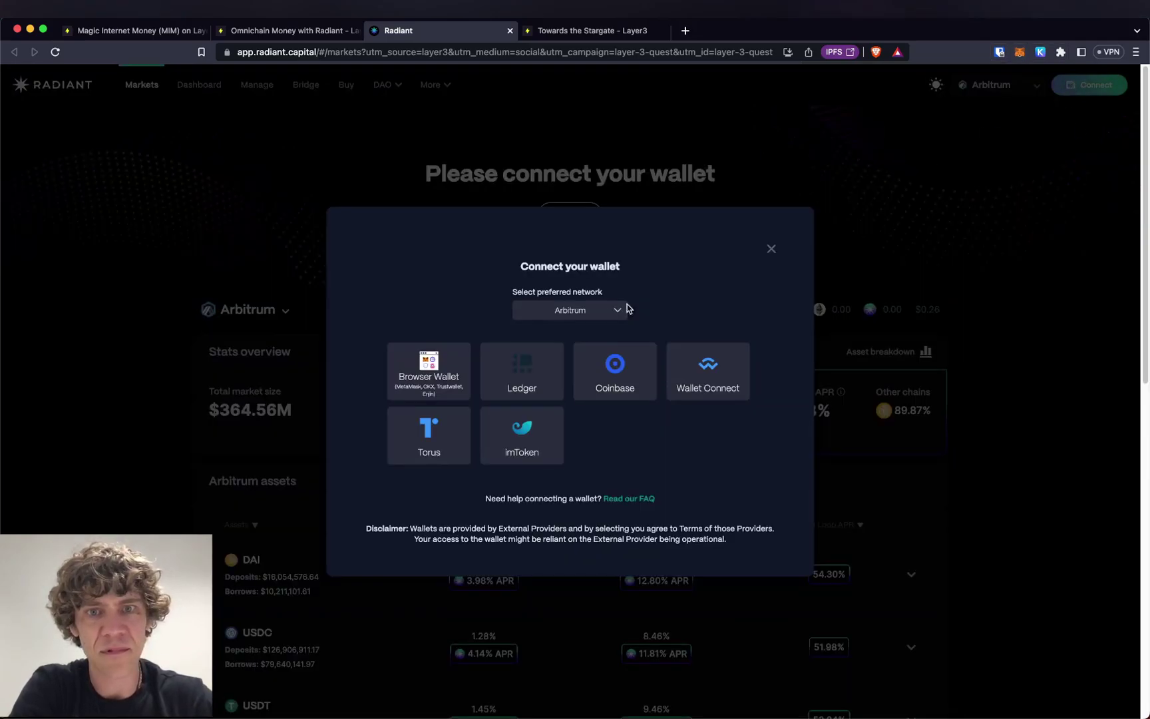
{"action": "left_click", "coordinate": [454, 369]}
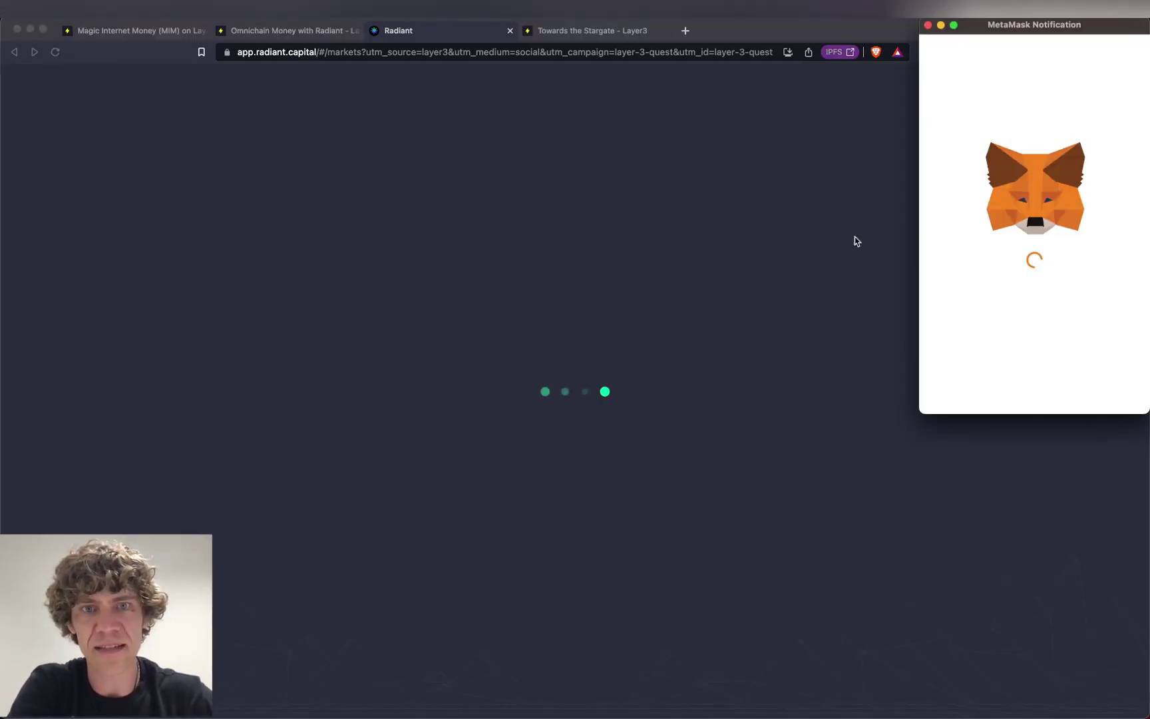
{"action": "left_click", "coordinate": [1105, 395]}
{"action": "left_click", "coordinate": [1102, 390]}
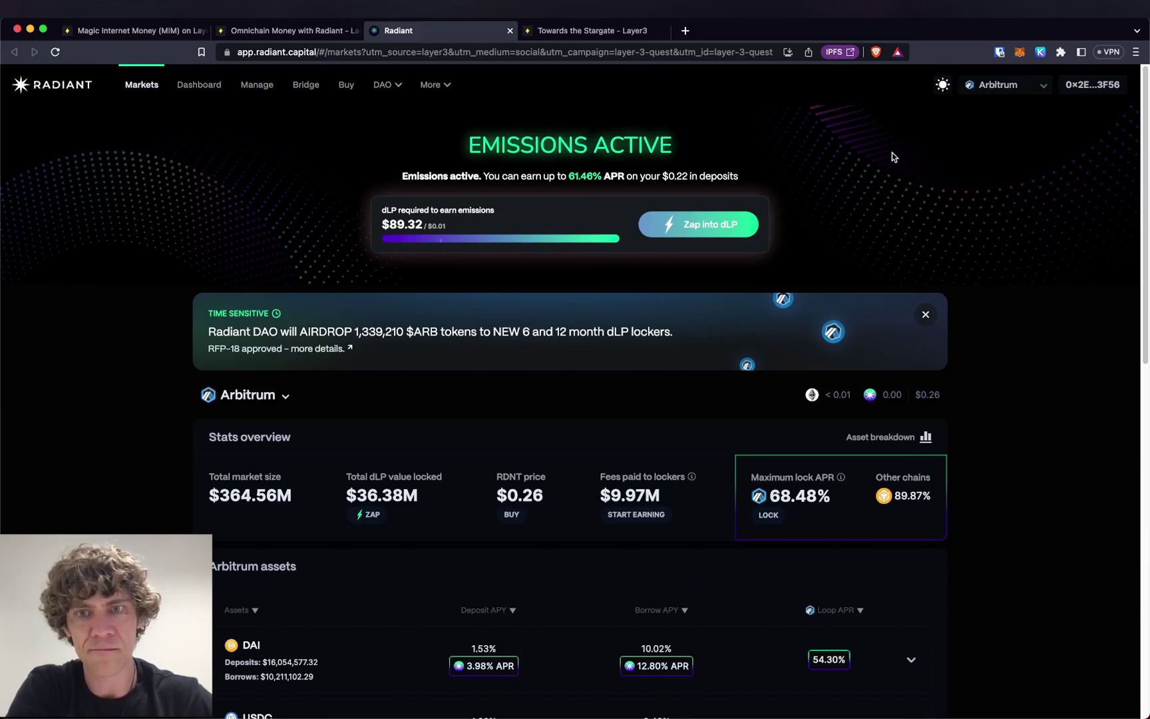
{"action": "scroll", "coordinate": [1016, 263], "scroll_direction": "down", "scroll_amount": 3}
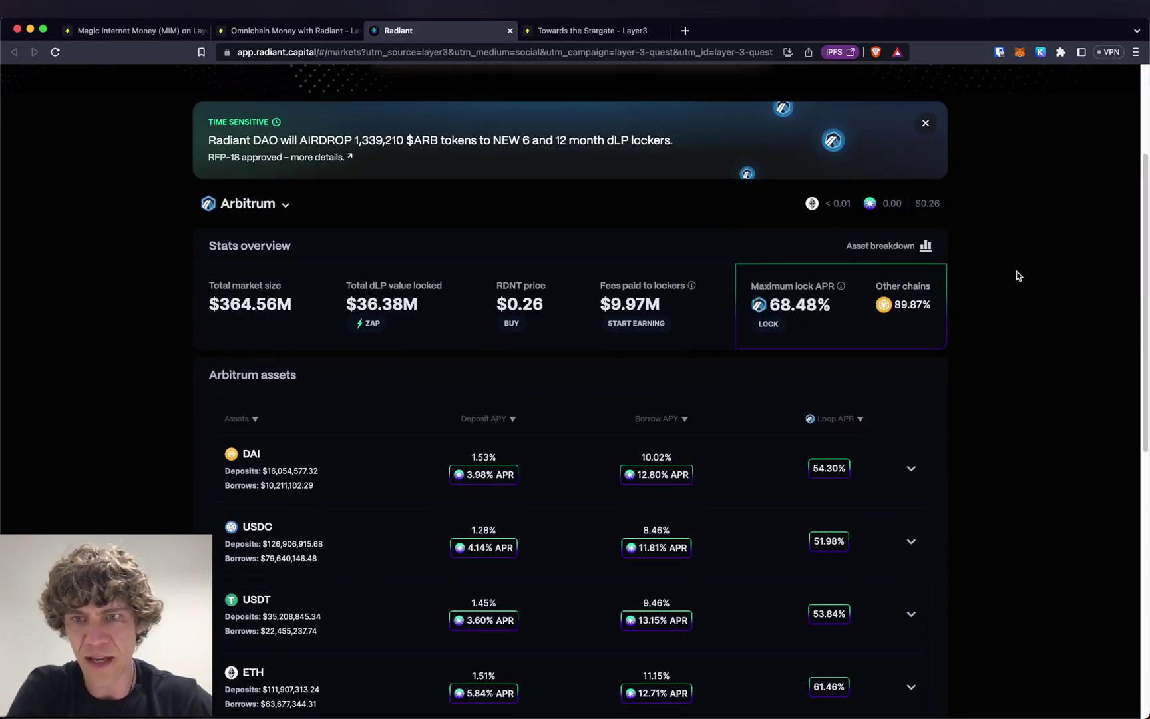
{"action": "scroll", "coordinate": [1019, 272], "scroll_direction": "up", "scroll_amount": 2}
{"action": "scroll", "coordinate": [1019, 273], "scroll_direction": "up", "scroll_amount": 2}
{"action": "left_click", "coordinate": [282, 31]}
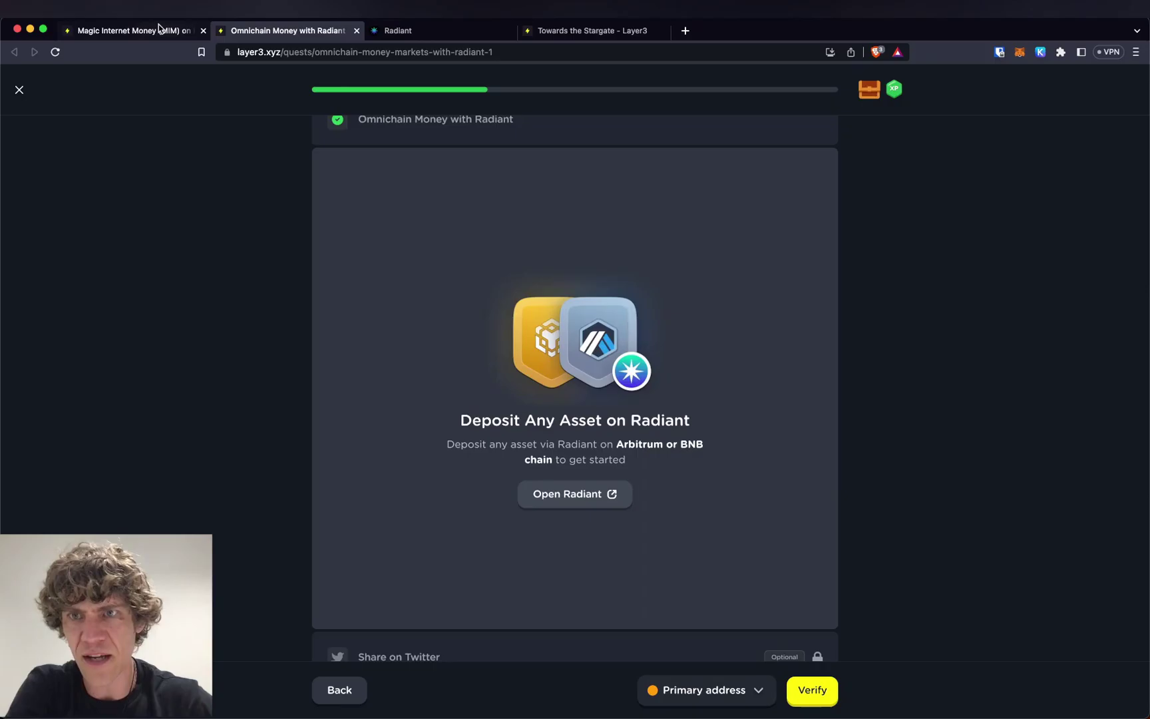
{"action": "left_click", "coordinate": [465, 40]}
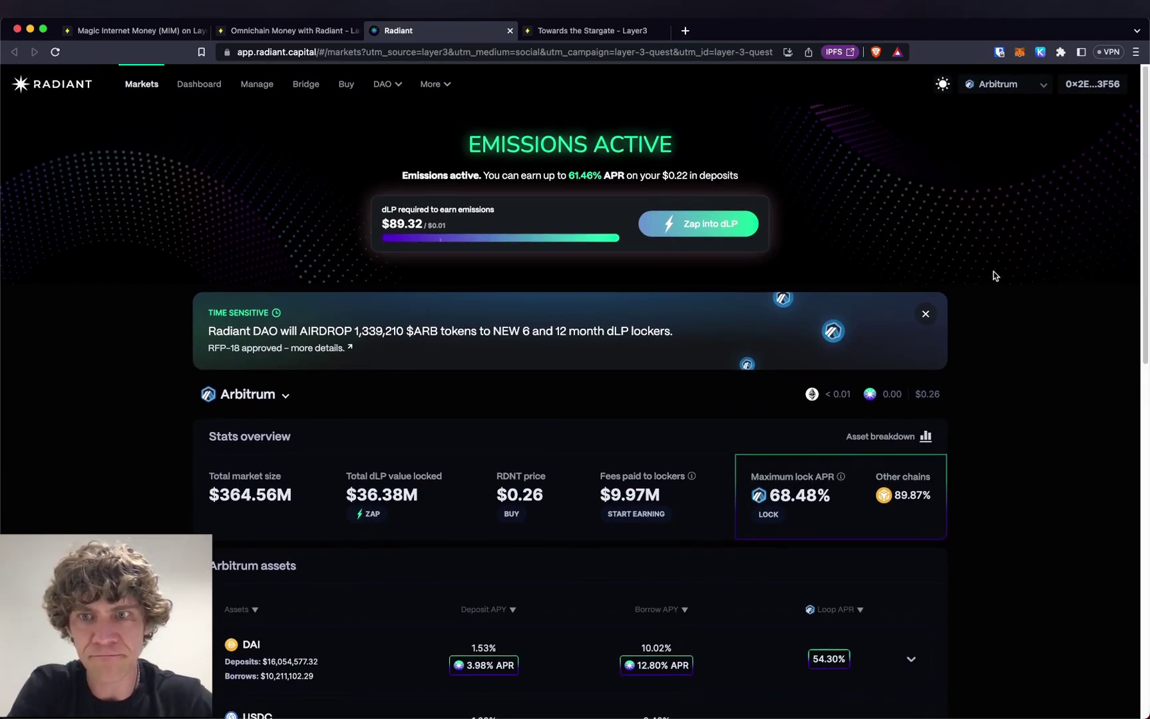
{"action": "scroll", "coordinate": [995, 276], "scroll_direction": "down", "scroll_amount": 1}
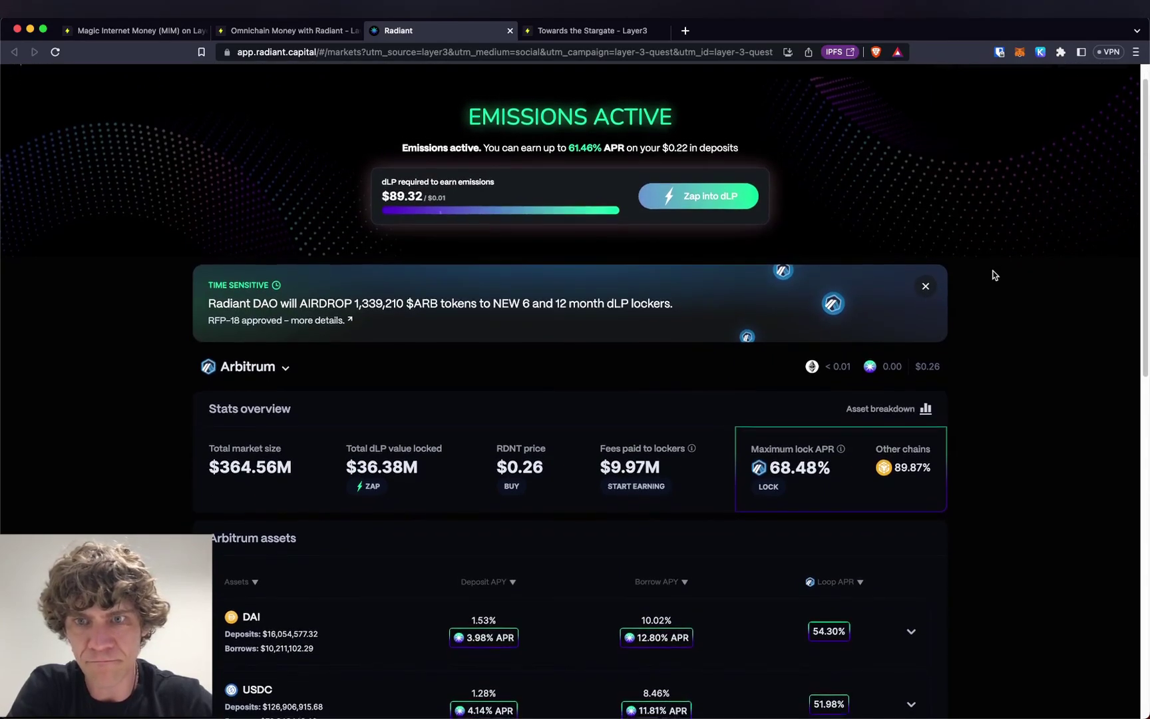
{"action": "scroll", "coordinate": [994, 275], "scroll_direction": "down", "scroll_amount": 5}
{"action": "scroll", "coordinate": [994, 274], "scroll_direction": "down", "scroll_amount": 6}
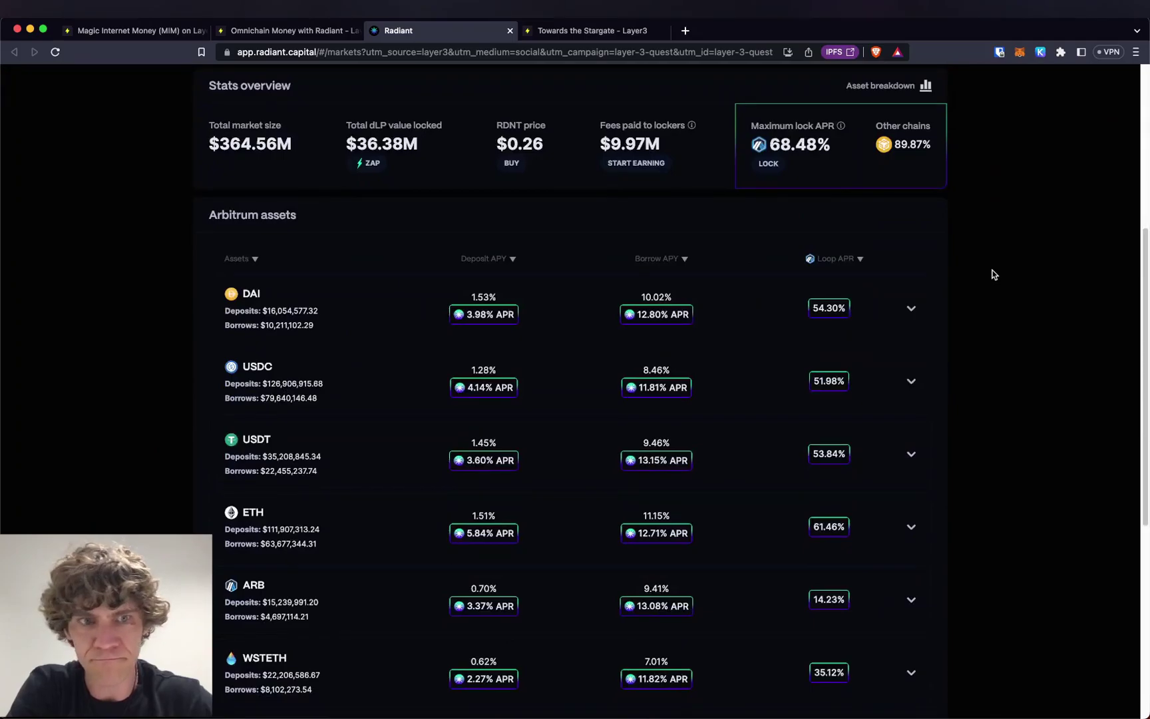
{"action": "scroll", "coordinate": [993, 274], "scroll_direction": "up", "scroll_amount": 10}
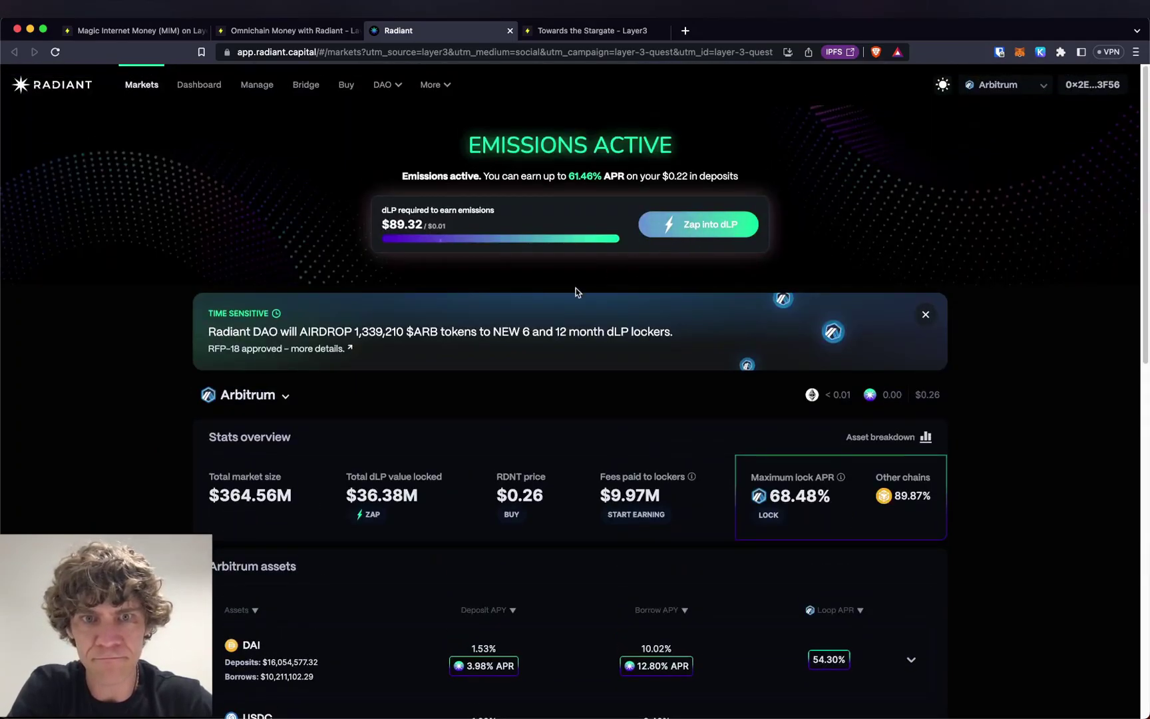
{"action": "scroll", "coordinate": [998, 290], "scroll_direction": "down", "scroll_amount": 9}
{"action": "scroll", "coordinate": [1025, 293], "scroll_direction": "down", "scroll_amount": 2}
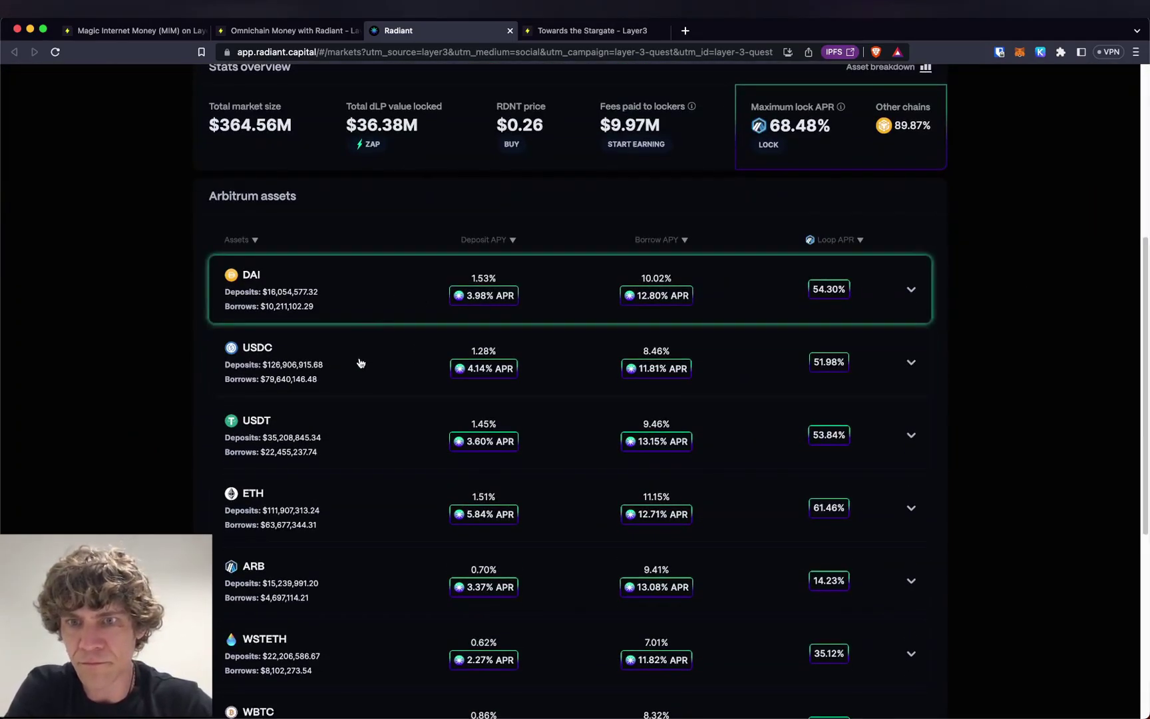
- Fill in the maximum USDC amount and approve the USDC spending cap in MetaMask
{"action": "left_click", "coordinate": [911, 360]}
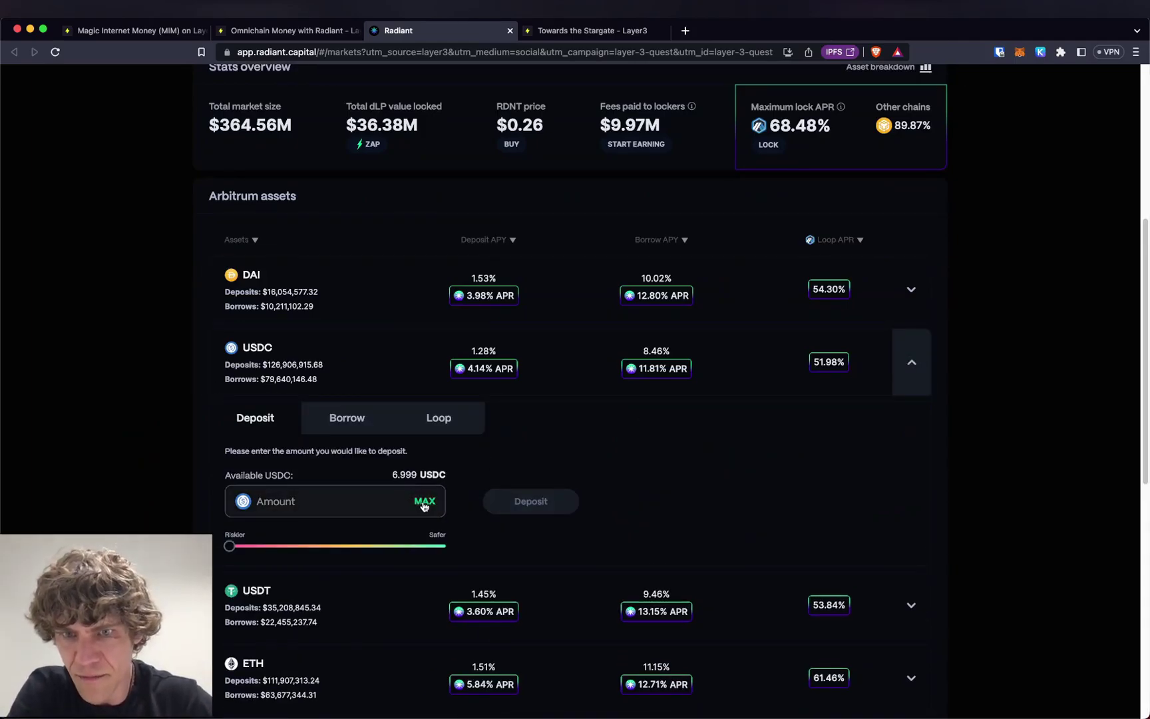
{"action": "left_click", "coordinate": [424, 503]}
{"action": "left_click", "coordinate": [534, 501]}
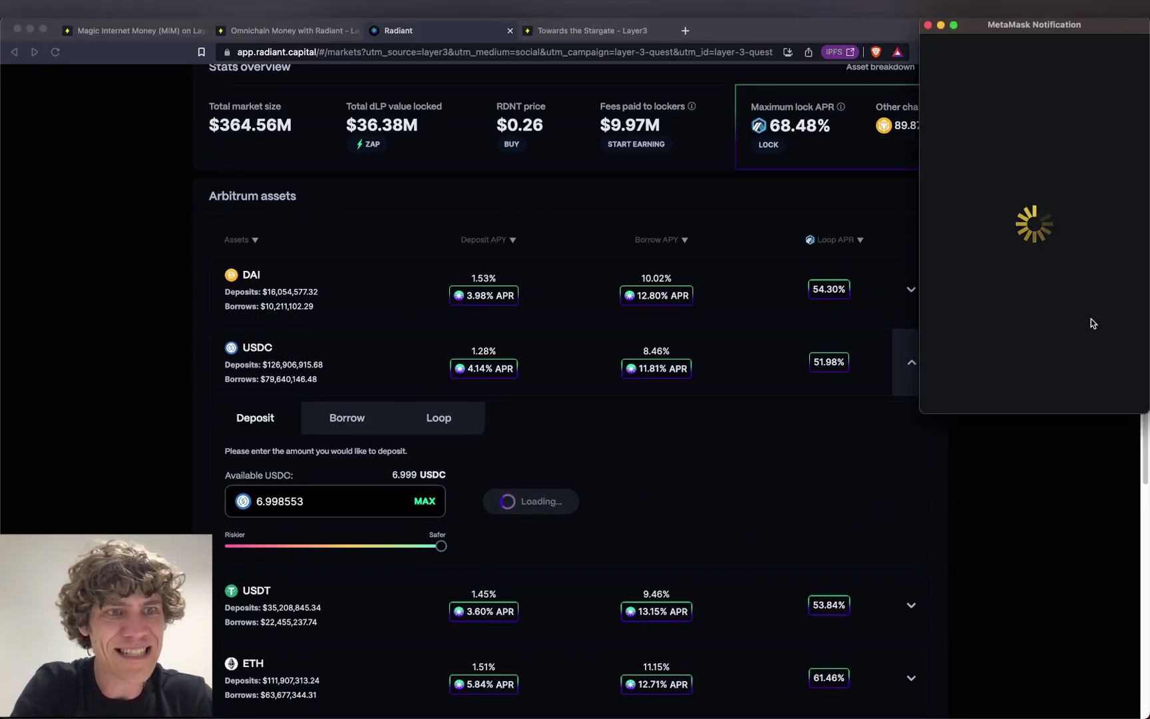
{"action": "left_click", "coordinate": [1082, 390]}
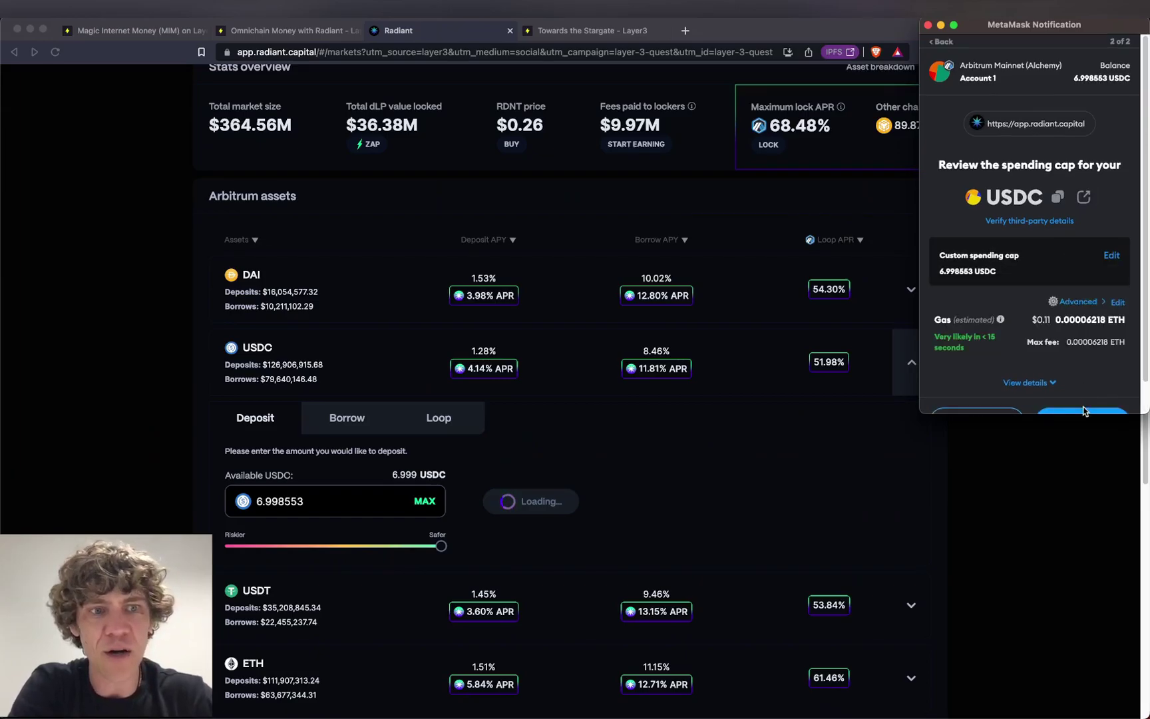
{"action": "scroll", "coordinate": [1087, 400], "scroll_direction": "down", "scroll_amount": 1}
{"action": "left_click", "coordinate": [1055, 393]}
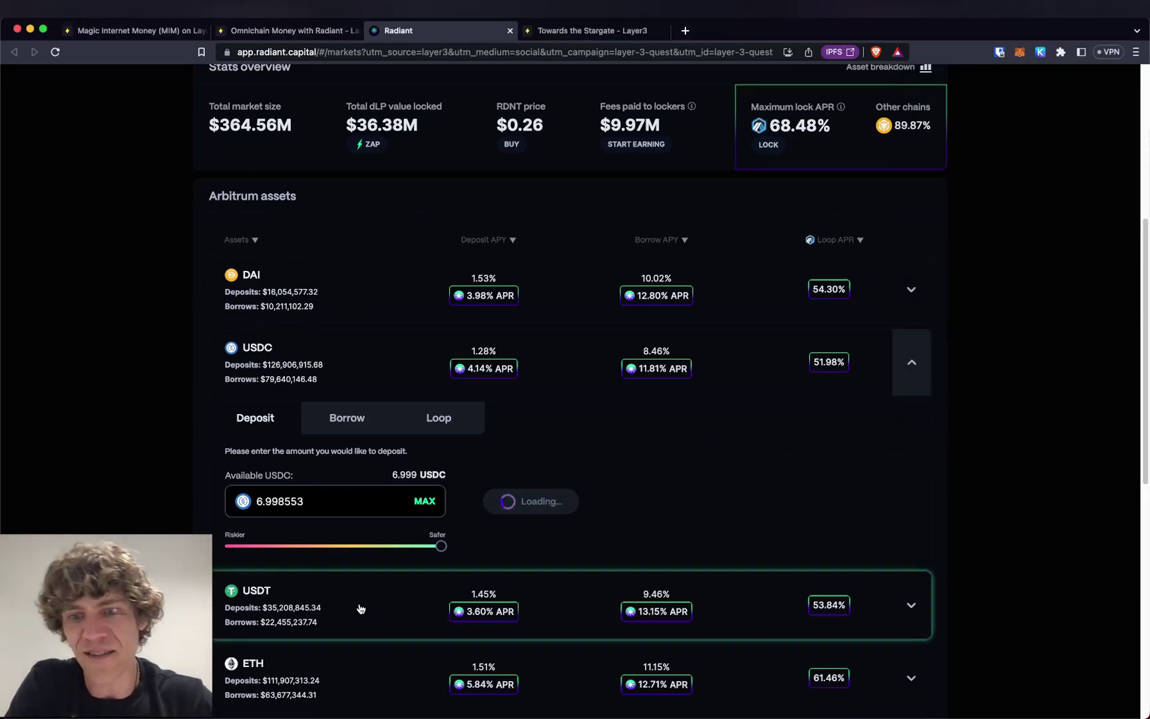
{"action": "scroll", "coordinate": [457, 408], "scroll_direction": "down", "scroll_amount": 5}
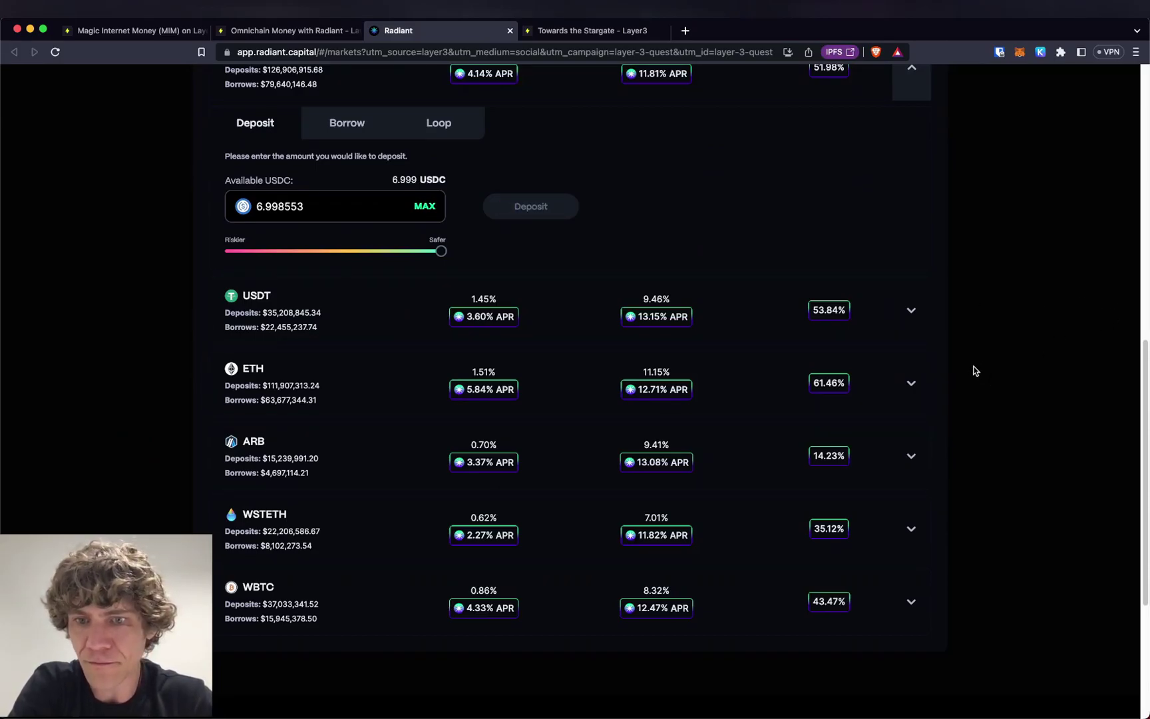
- Deposit the 6.998553 USDC into the Arbitrum USDC market and confirm it in MetaMask
{"action": "left_click", "coordinate": [911, 455]}
{"action": "scroll", "coordinate": [1011, 79], "scroll_direction": "up", "scroll_amount": 5}
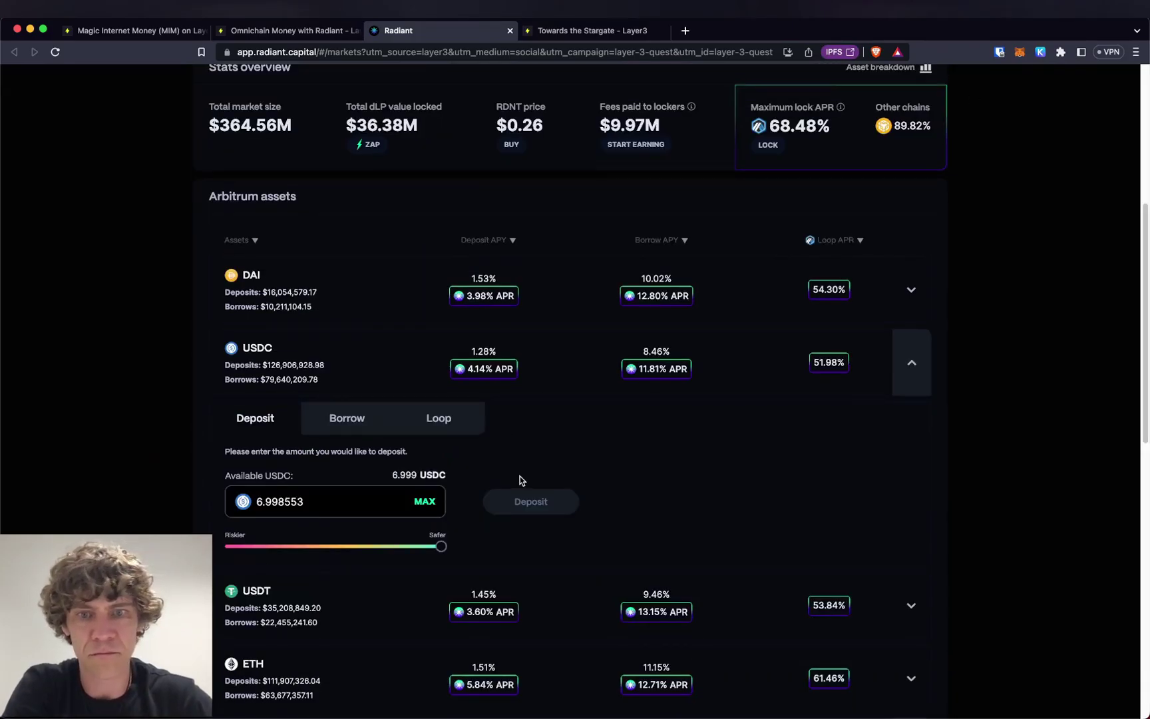
{"action": "left_click", "coordinate": [529, 501]}
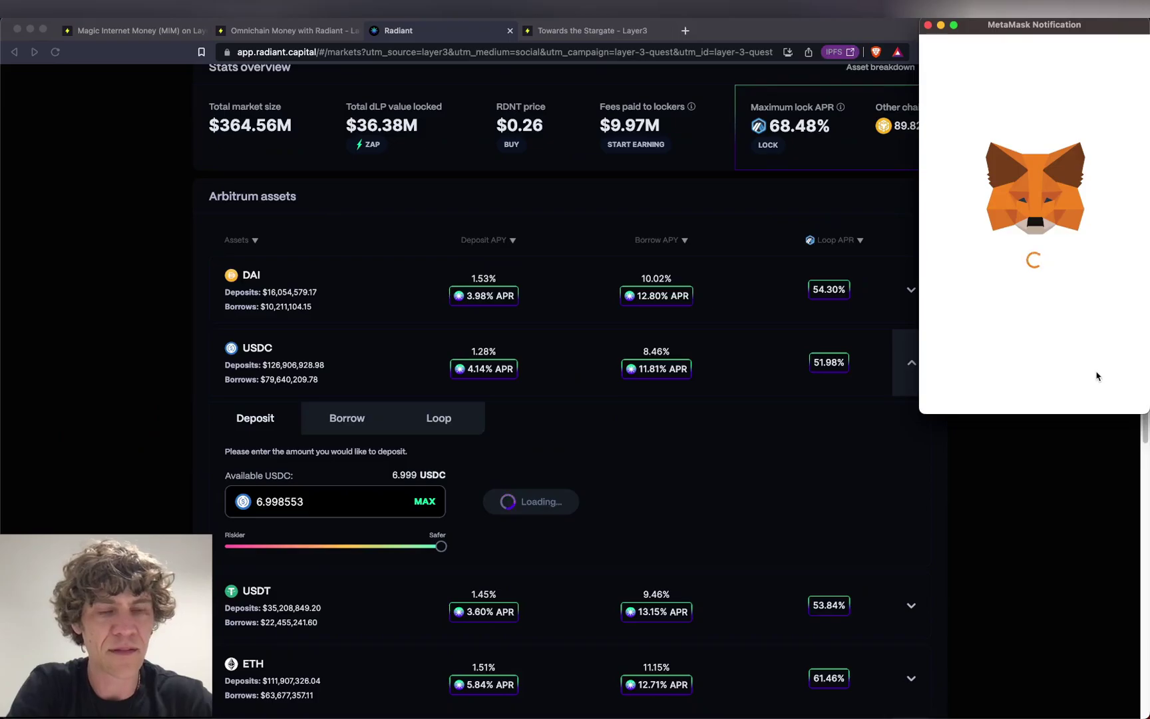
{"action": "left_click", "coordinate": [1090, 391]}
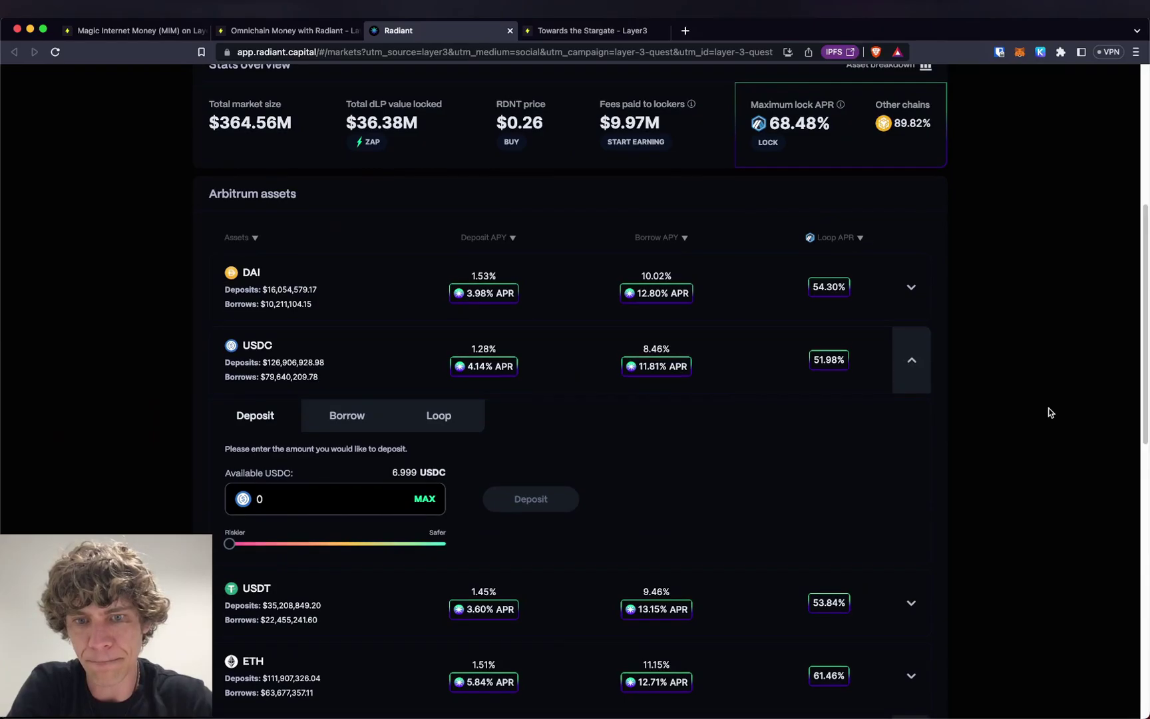
- Verify the Deposit Any Asset on Radiant task in the Omnichain Money with Radiant quest
{"action": "scroll", "coordinate": [1050, 412], "scroll_direction": "down", "scroll_amount": 9}
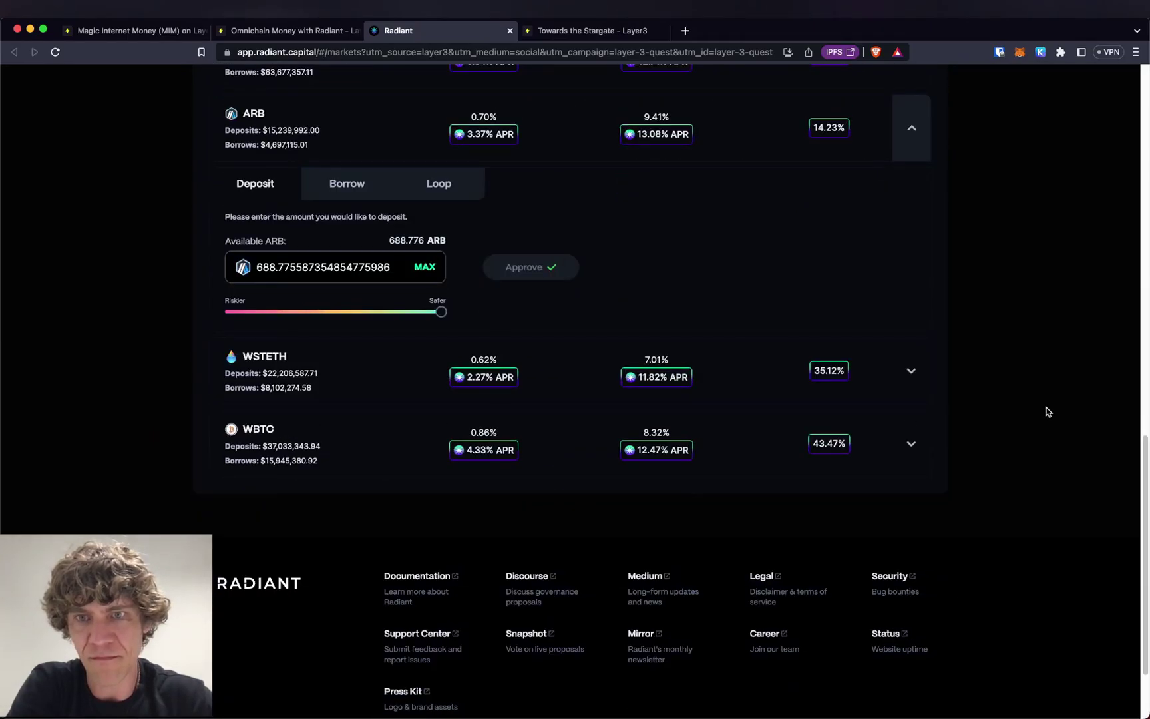
{"action": "scroll", "coordinate": [1048, 412], "scroll_direction": "up", "scroll_amount": 15}
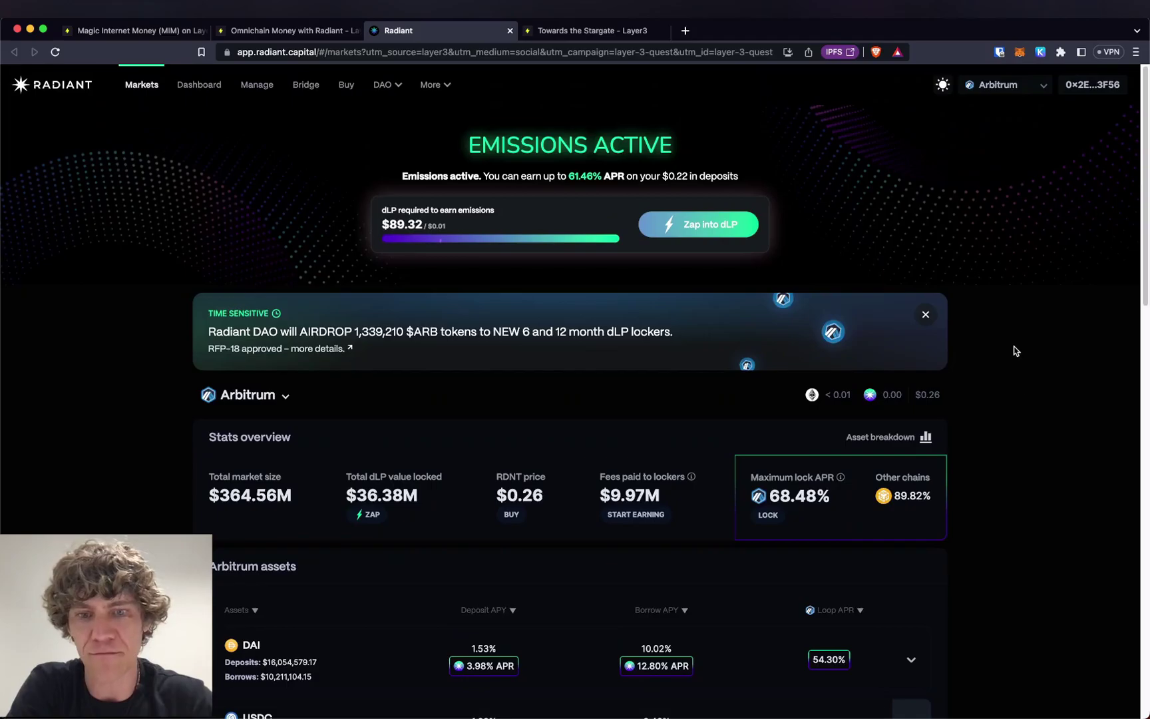
{"action": "scroll", "coordinate": [1016, 348], "scroll_direction": "down", "scroll_amount": 8}
{"action": "scroll", "coordinate": [1017, 347], "scroll_direction": "up", "scroll_amount": 8}
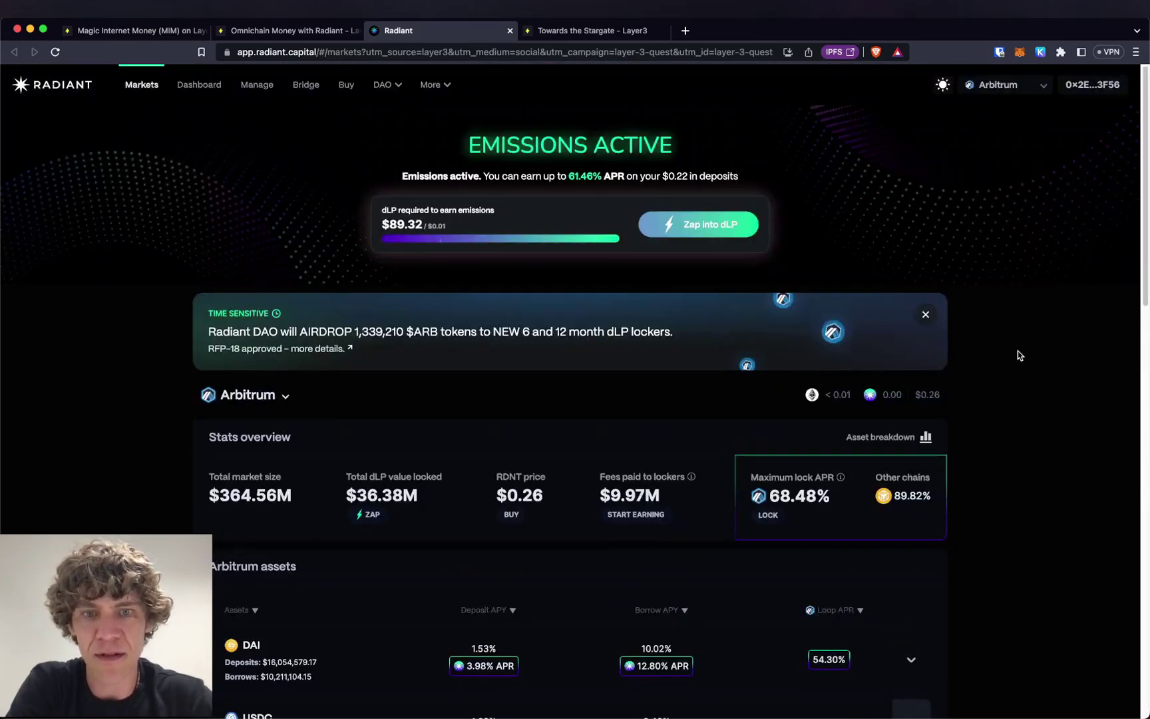
{"action": "left_click", "coordinate": [292, 31]}
{"action": "left_click", "coordinate": [800, 687]}
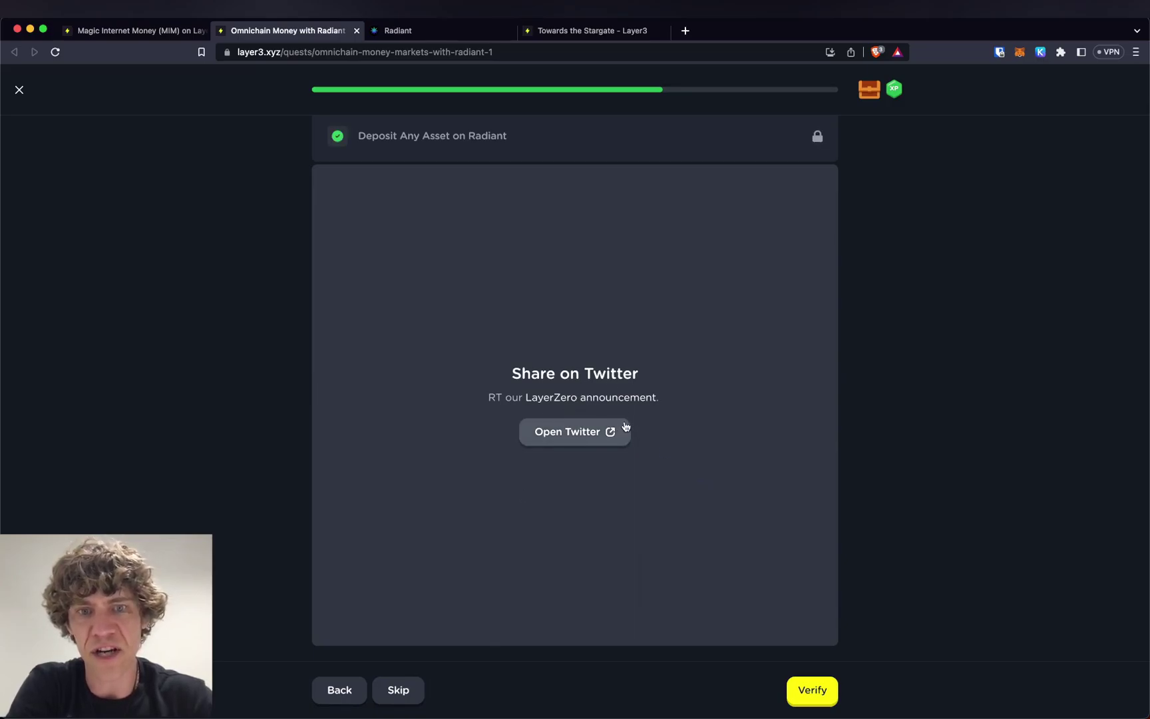
- Skip the optional Share on Twitter step to finish the Radiant quest
{"action": "left_click", "coordinate": [398, 690]}
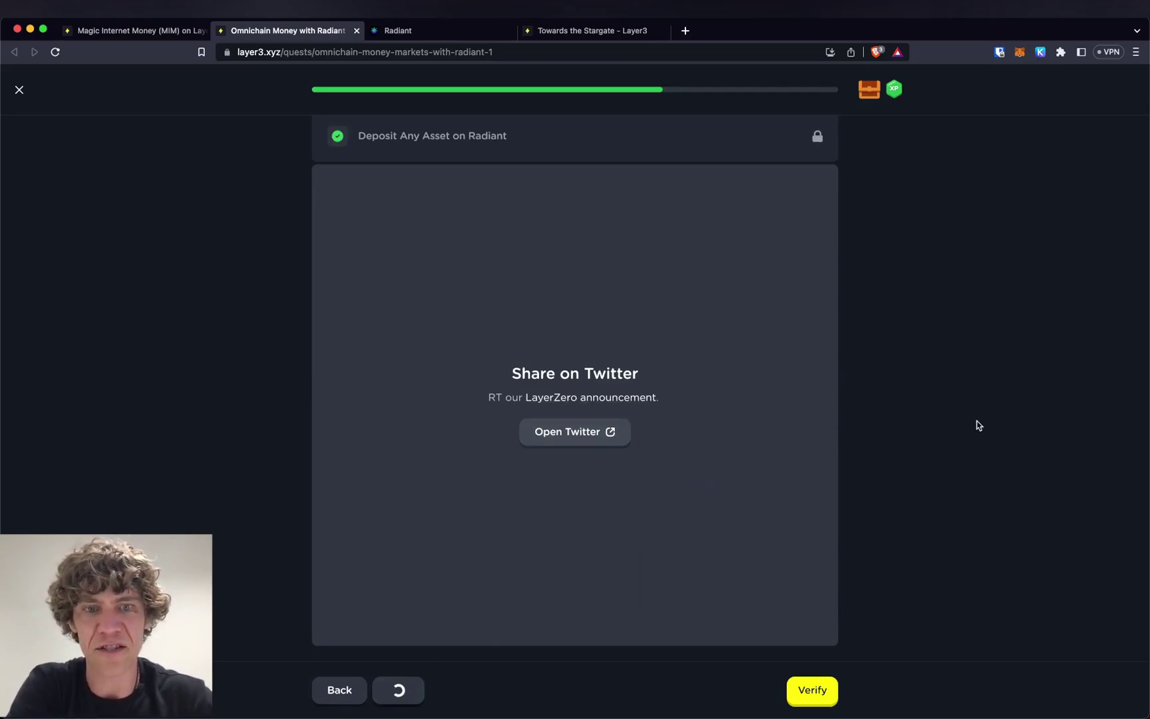
{"action": "left_click", "coordinate": [436, 30]}
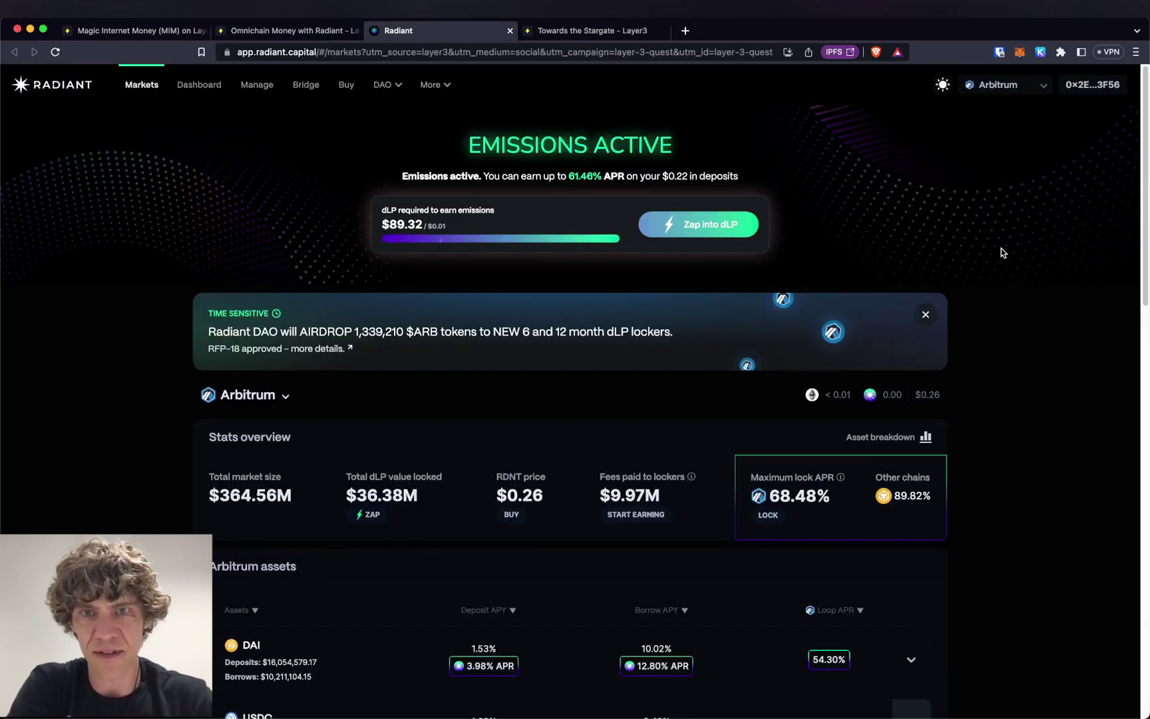
{"action": "scroll", "coordinate": [1002, 253], "scroll_direction": "down", "scroll_amount": 5}
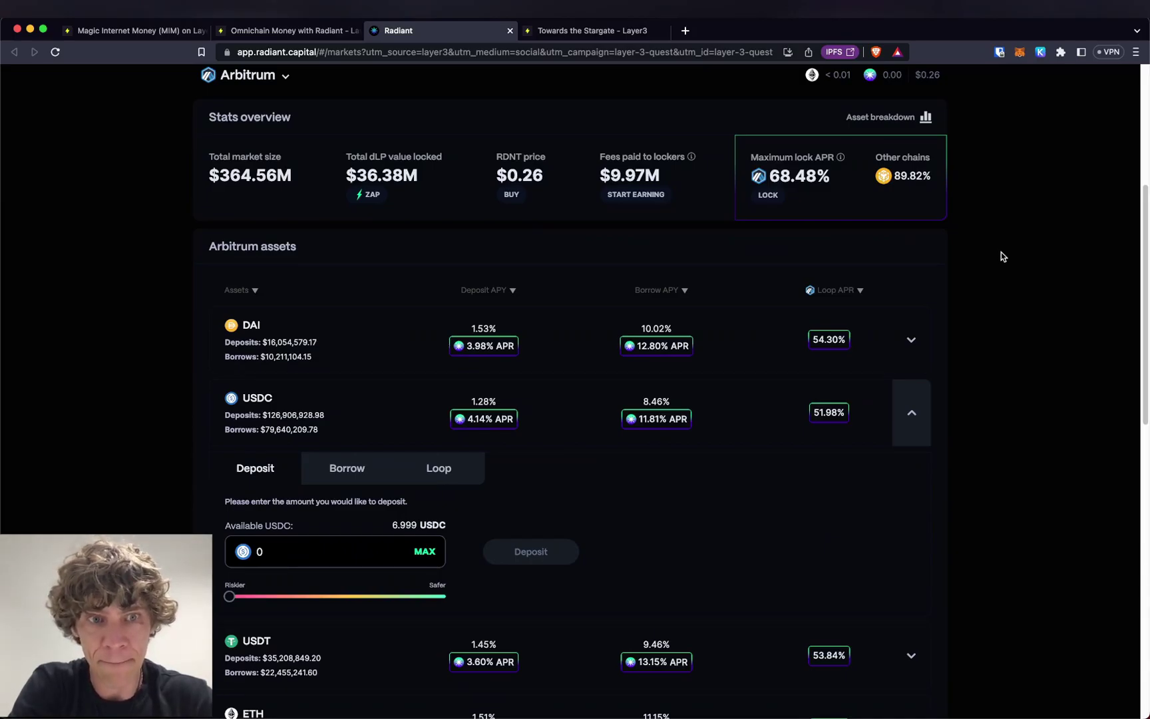
{"action": "scroll", "coordinate": [991, 319], "scroll_direction": "down", "scroll_amount": 10}
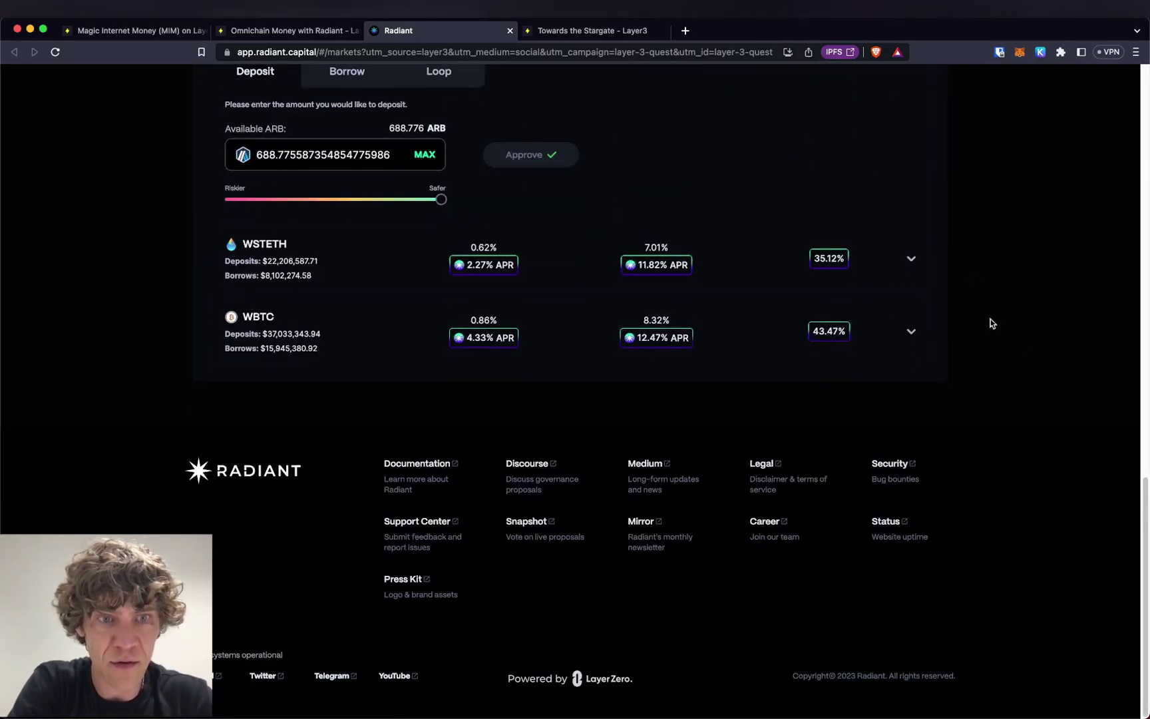
{"action": "scroll", "coordinate": [813, 266], "scroll_direction": "up", "scroll_amount": 5}
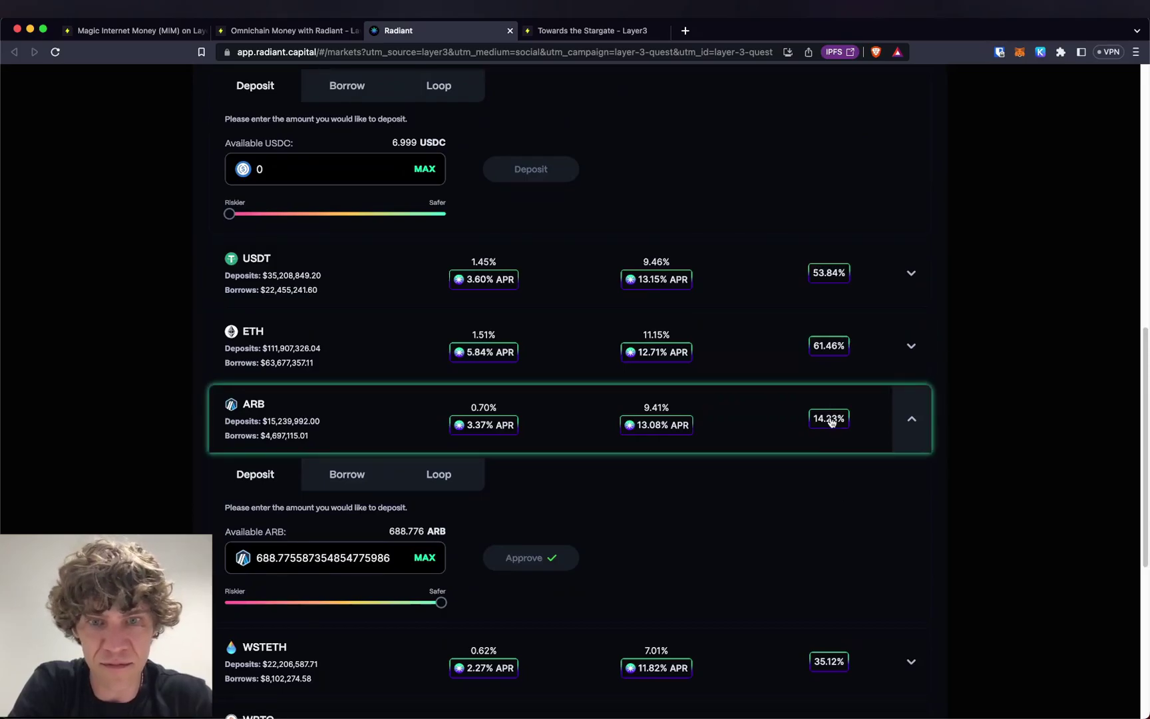
- Browse Radiant's ARB asset detail page, then close the Radiant tab
{"action": "left_click", "coordinate": [432, 478]}
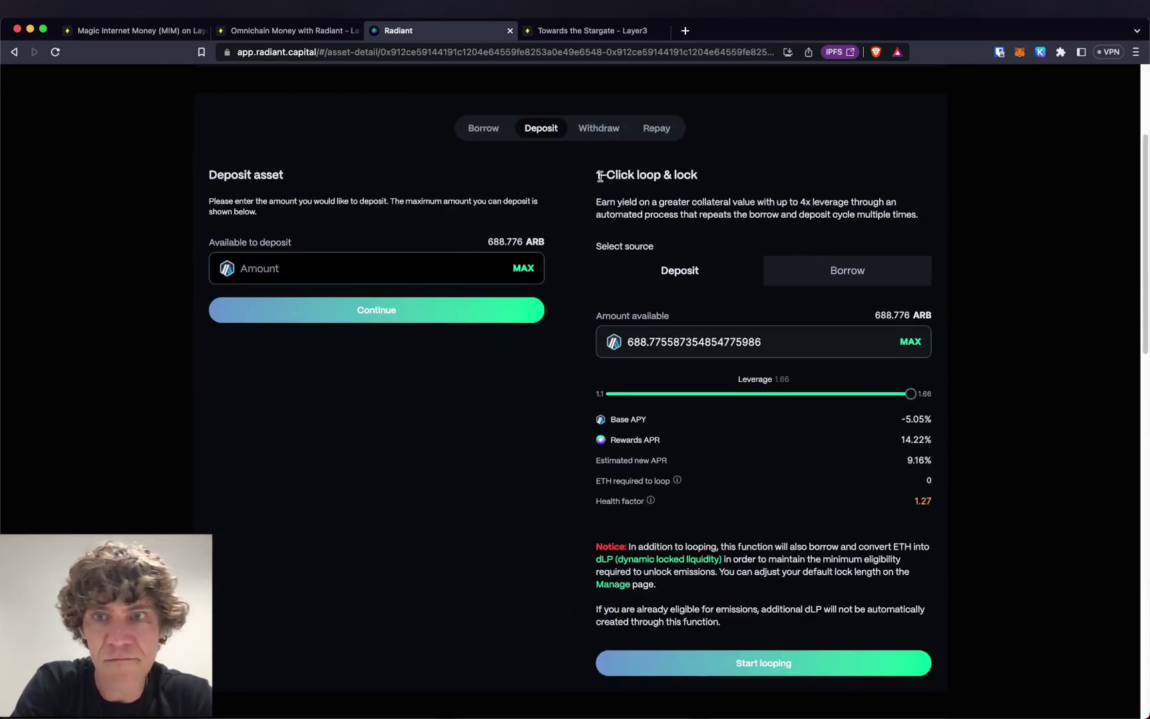
{"action": "scroll", "coordinate": [515, 184], "scroll_direction": "up", "scroll_amount": 3}
{"action": "left_click", "coordinate": [416, 239]}
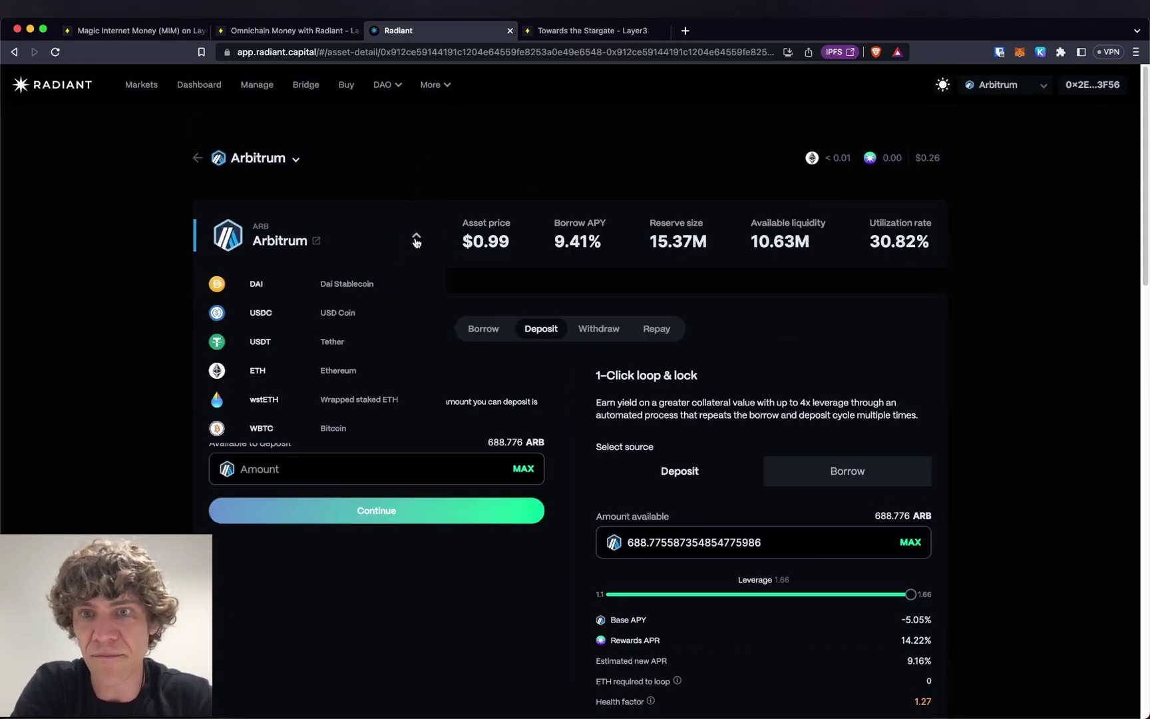
{"action": "left_click", "coordinate": [416, 240]}
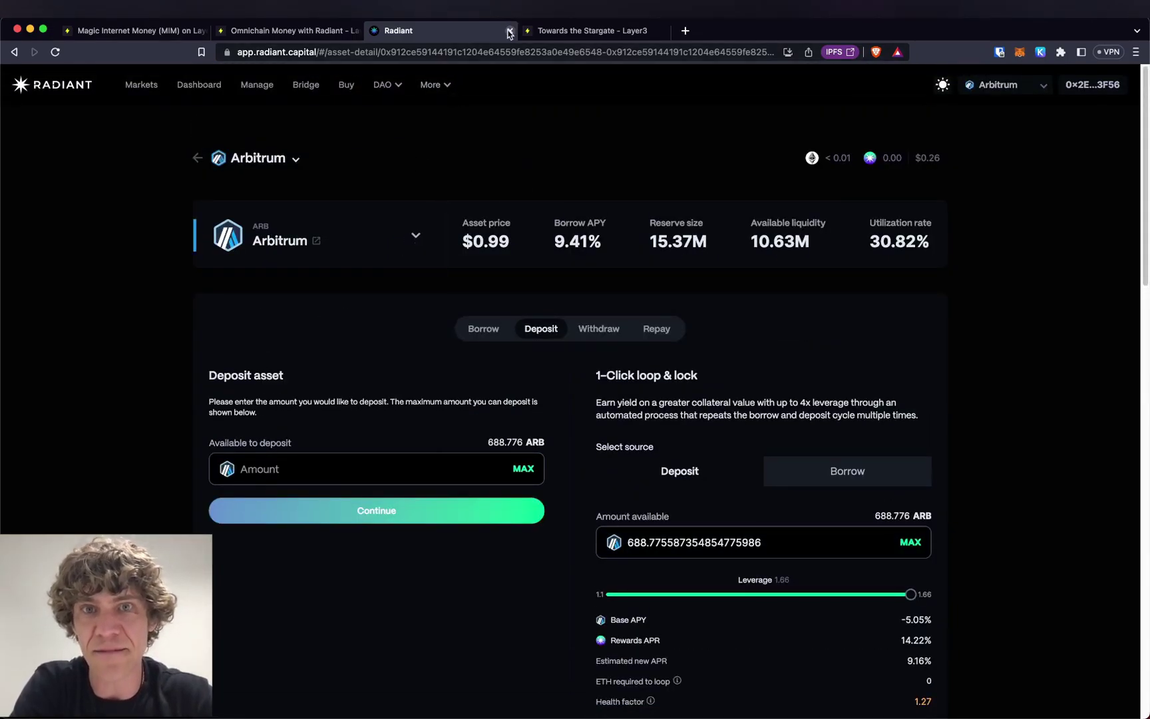
{"action": "key", "text": "super+w"}
- Open the Omnichain Money with Radiant reward chest and continue past the level progress back to the quest page
{"action": "left_click", "coordinate": [802, 691]}
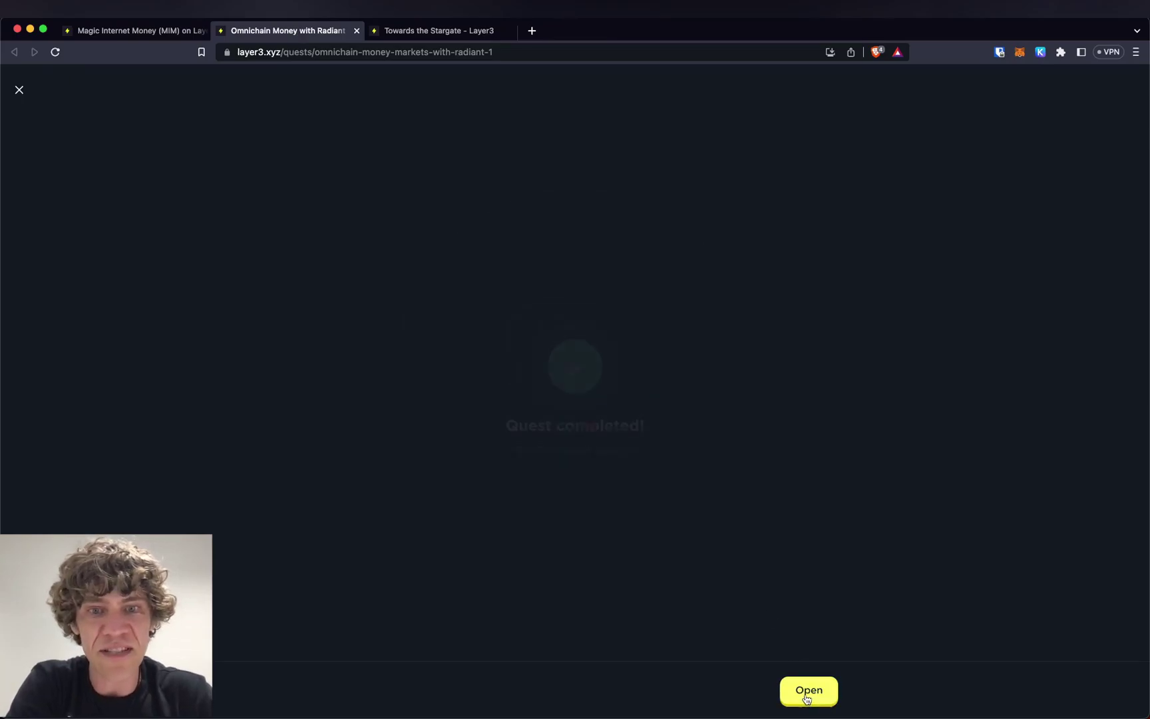
{"action": "left_click", "coordinate": [808, 693]}
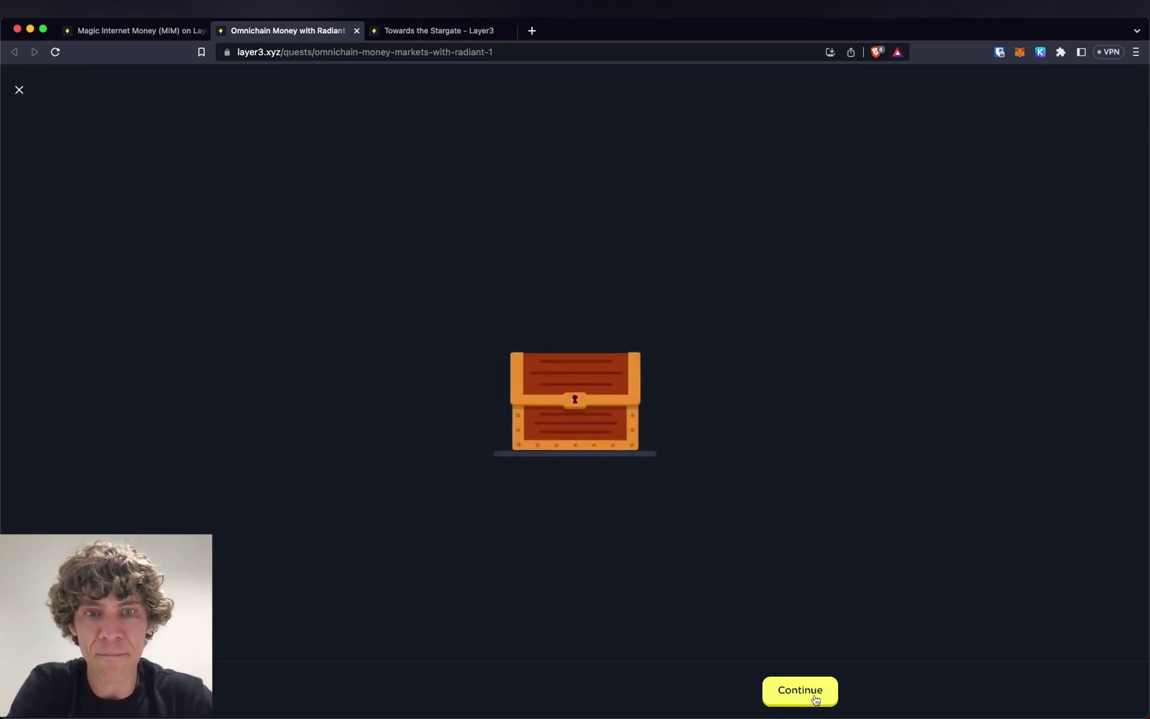
{"action": "left_click", "coordinate": [813, 700]}
{"action": "left_click", "coordinate": [815, 699]}
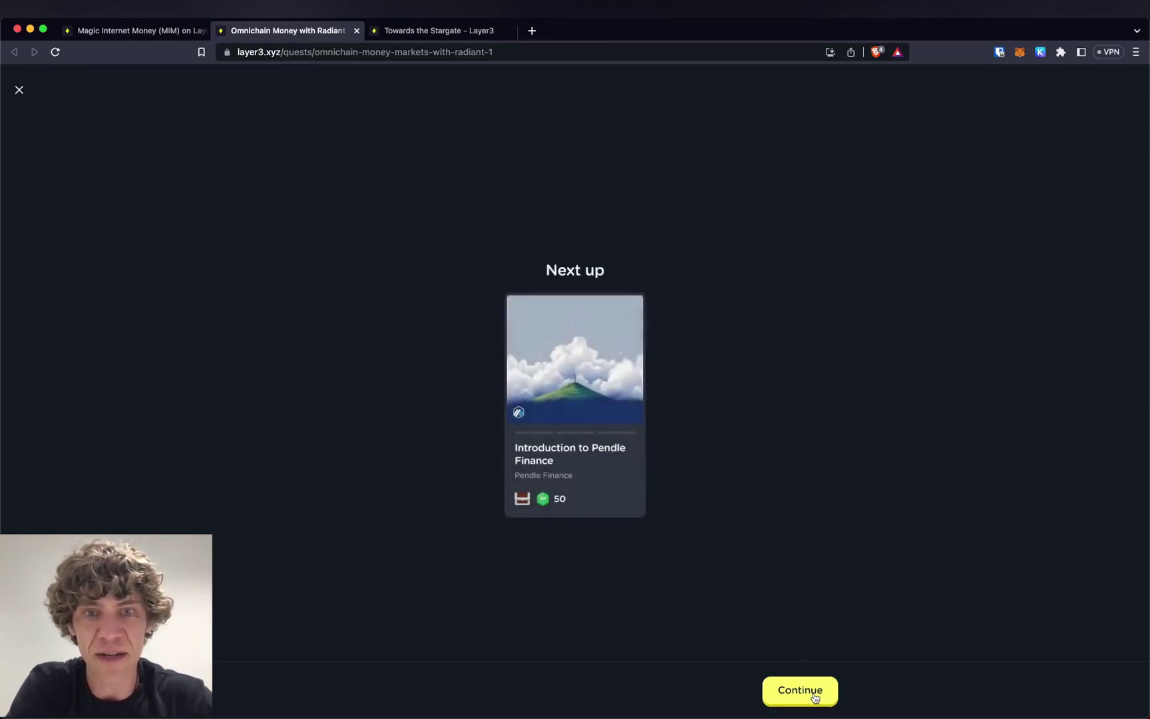
{"action": "left_click", "coordinate": [18, 90]}
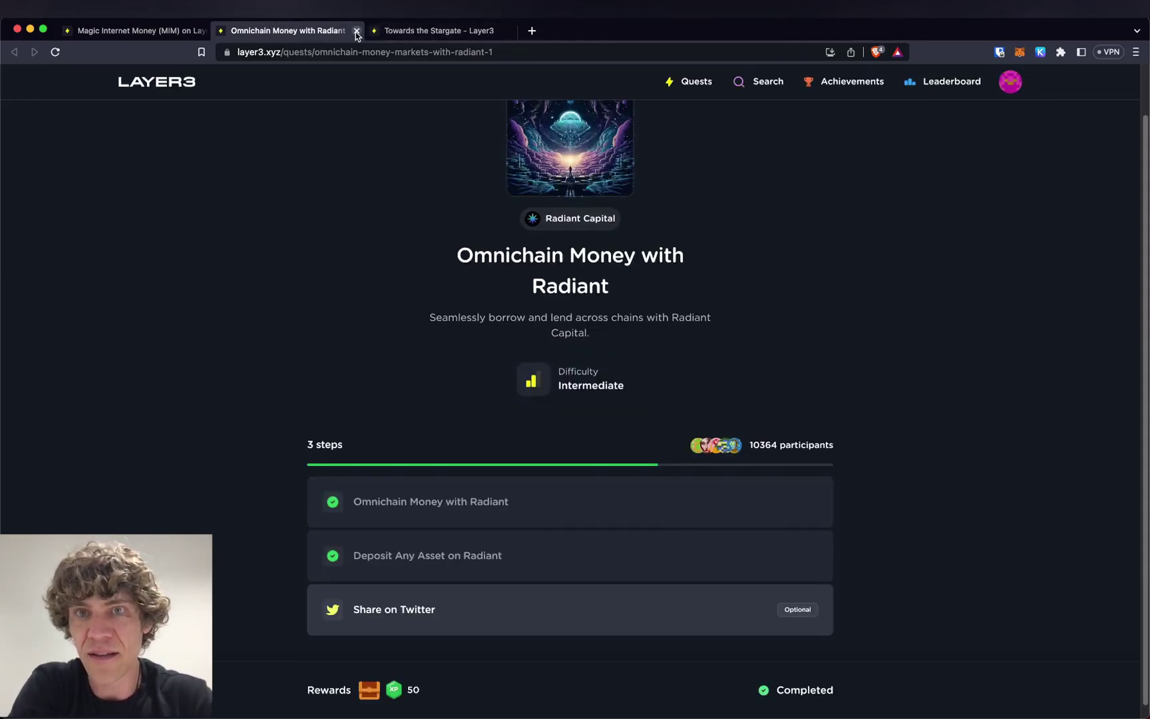
- Close the finished Radiant quest and verify the Swap into MIM step, which errors
{"action": "key", "text": "super+w"}
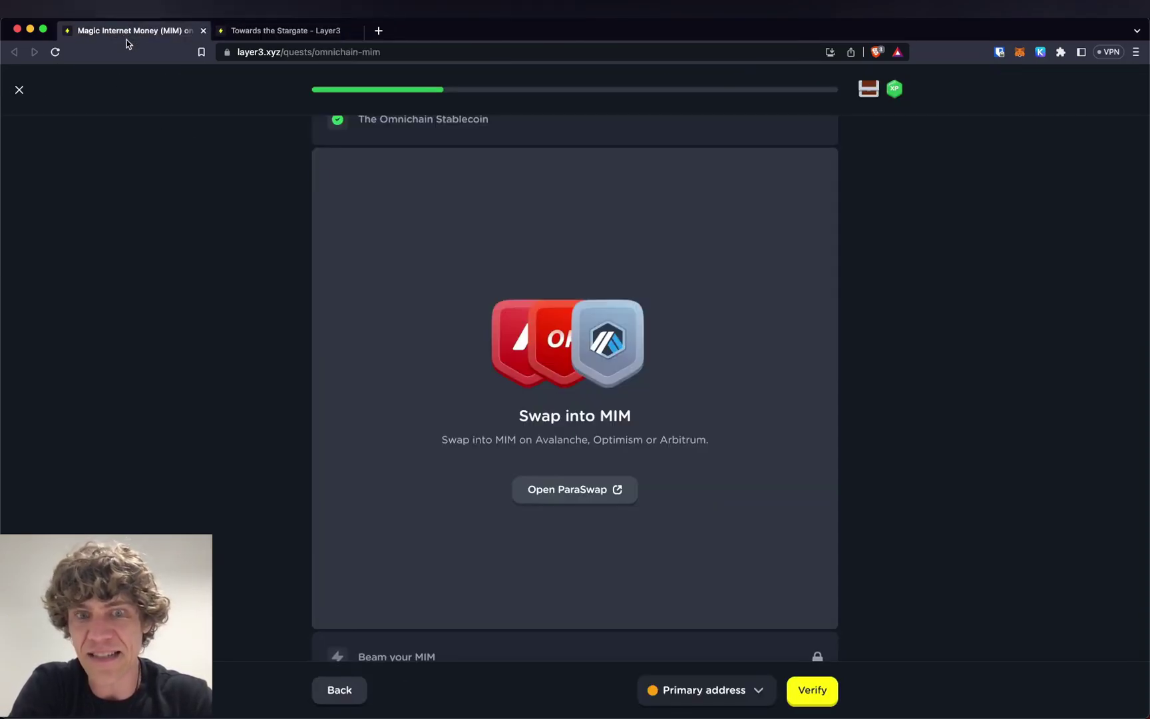
{"action": "left_click", "coordinate": [817, 699]}
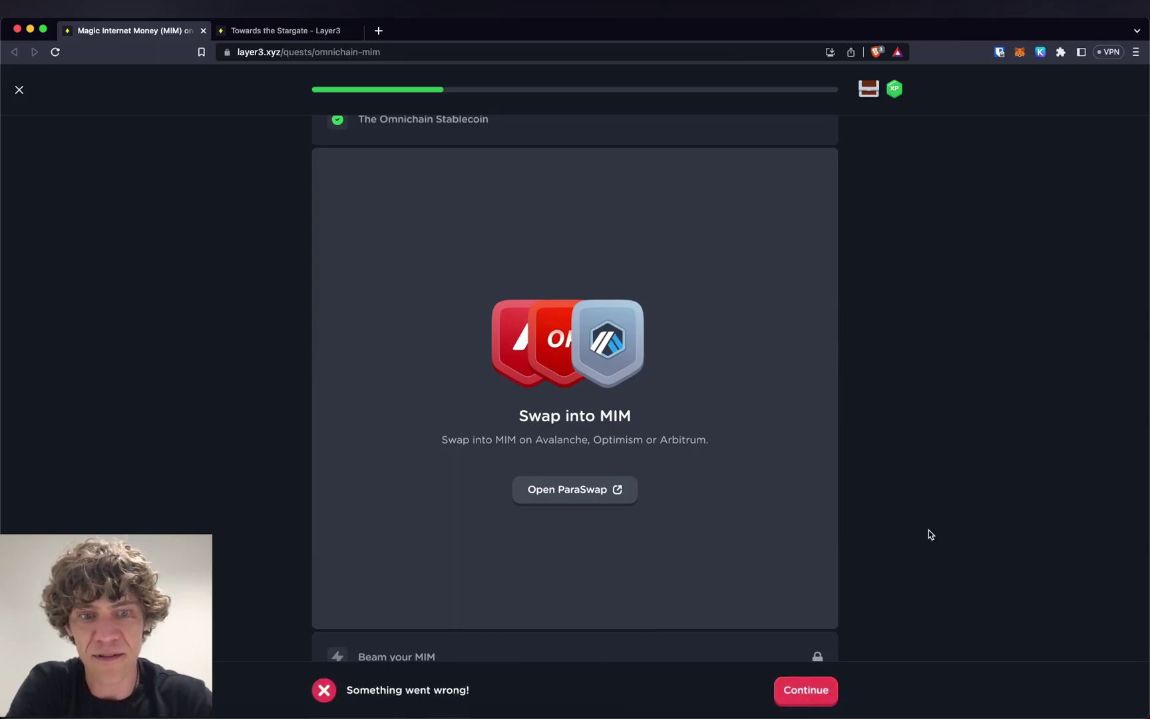
{"action": "left_click", "coordinate": [820, 688]}
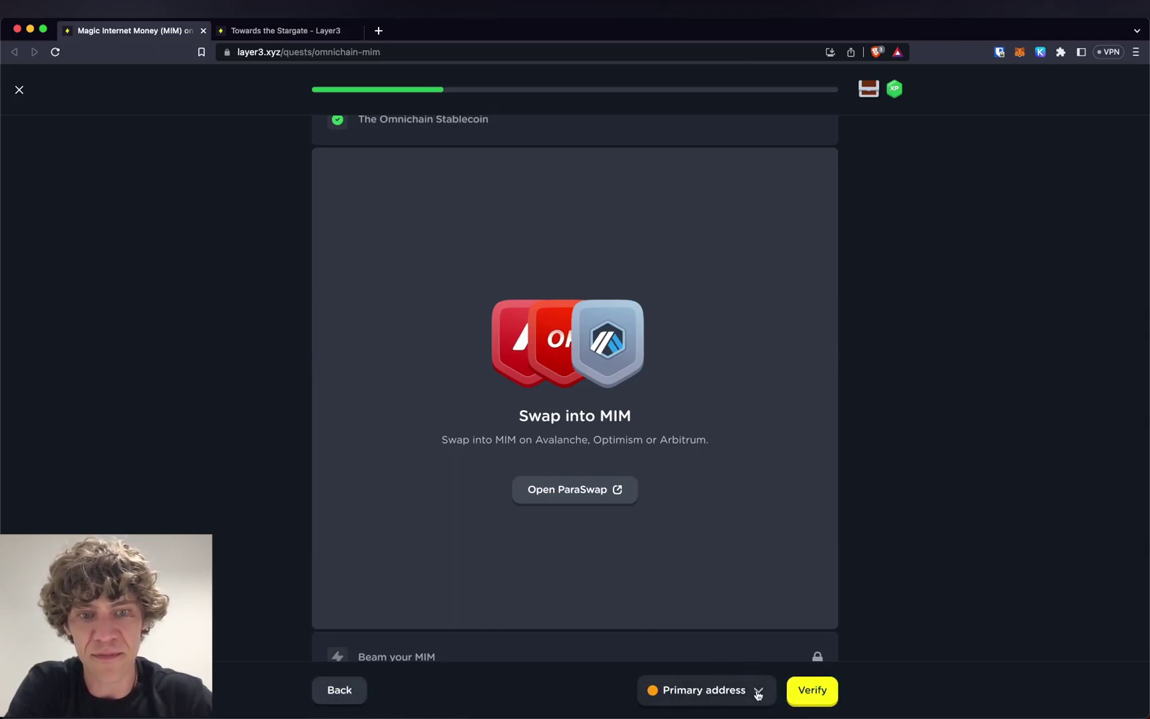
- Retry verifying Swap into MIM with Coinbase Wallet, then with the primary address
{"action": "left_click", "coordinate": [758, 690]}
{"action": "left_click", "coordinate": [723, 611]}
{"action": "left_click", "coordinate": [813, 690]}
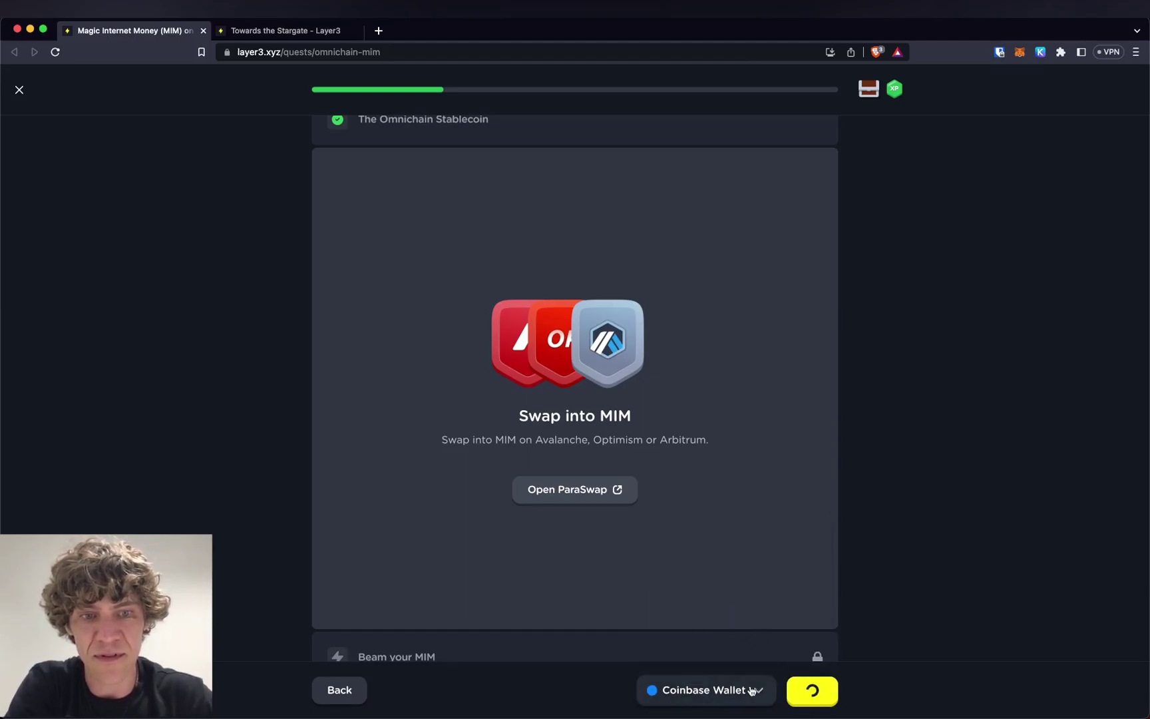
{"action": "left_click", "coordinate": [731, 690]}
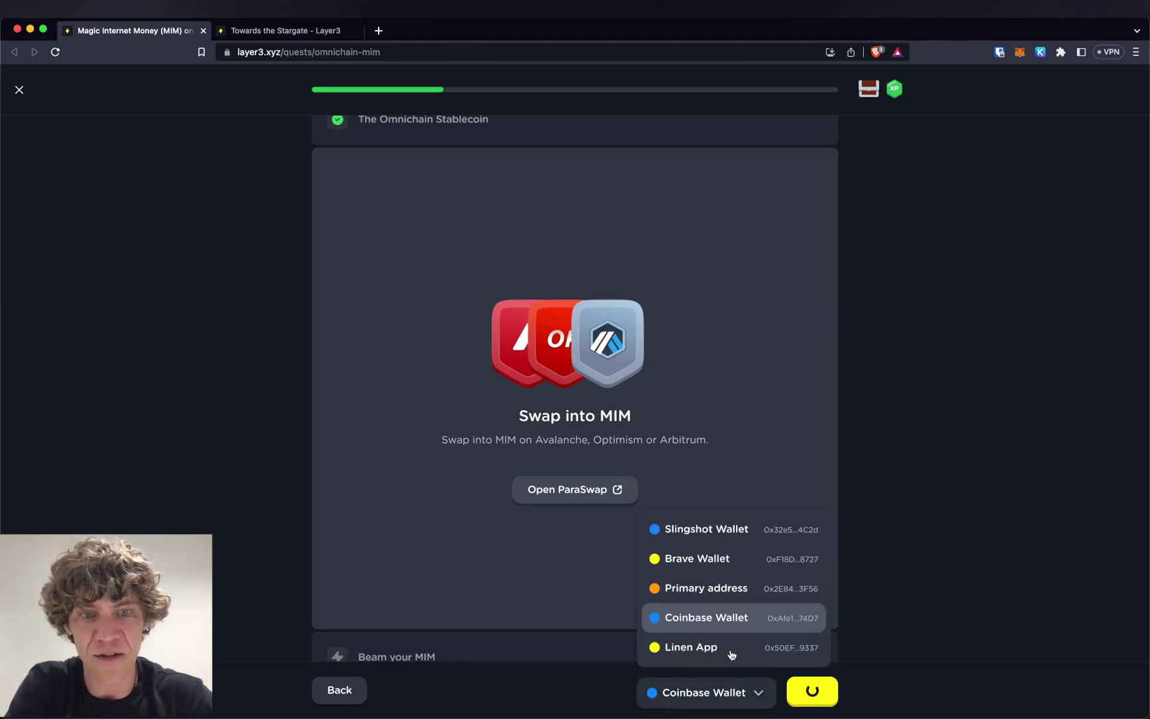
{"action": "left_click", "coordinate": [737, 589]}
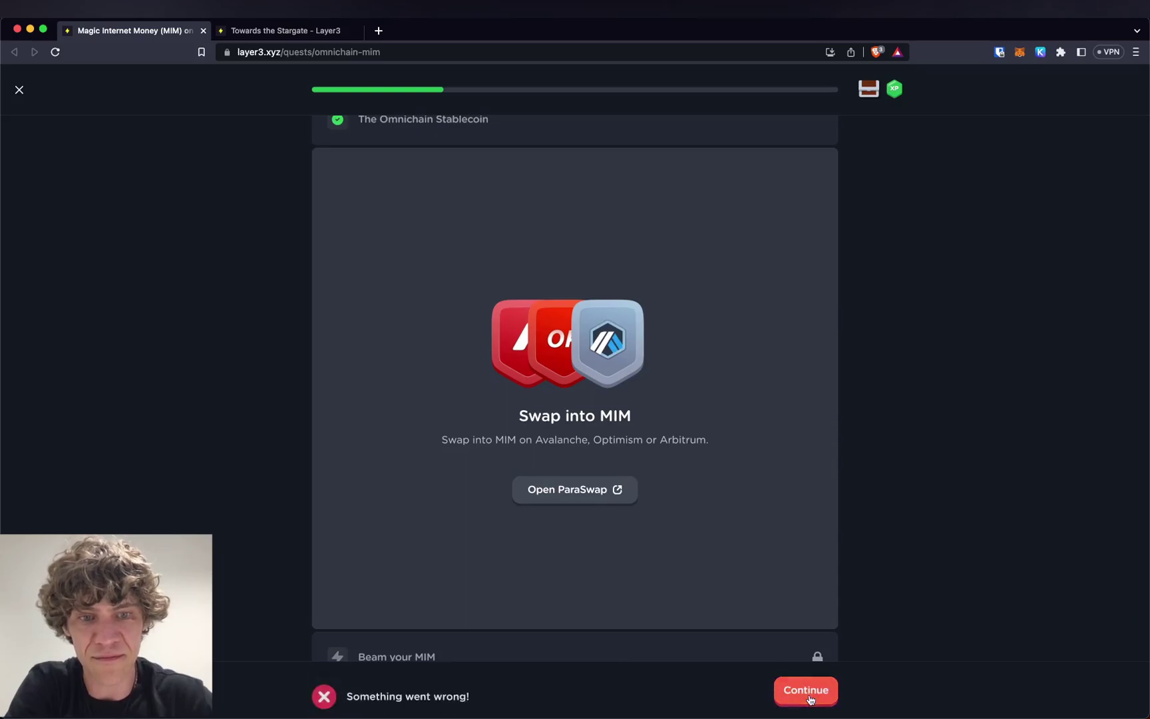
{"action": "left_click", "coordinate": [808, 695]}
{"action": "left_click", "coordinate": [809, 698]}
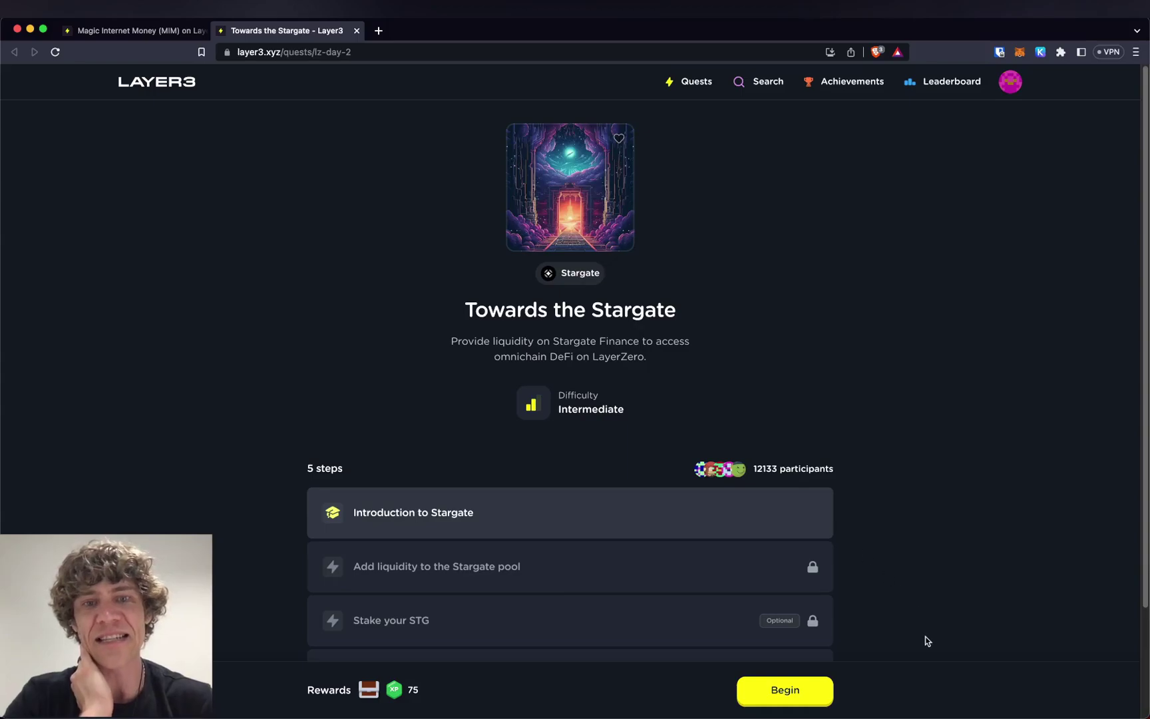
- Start Towards the Stargate and continue through the intro and Understanding Stargate cards
{"action": "left_click", "coordinate": [808, 693]}
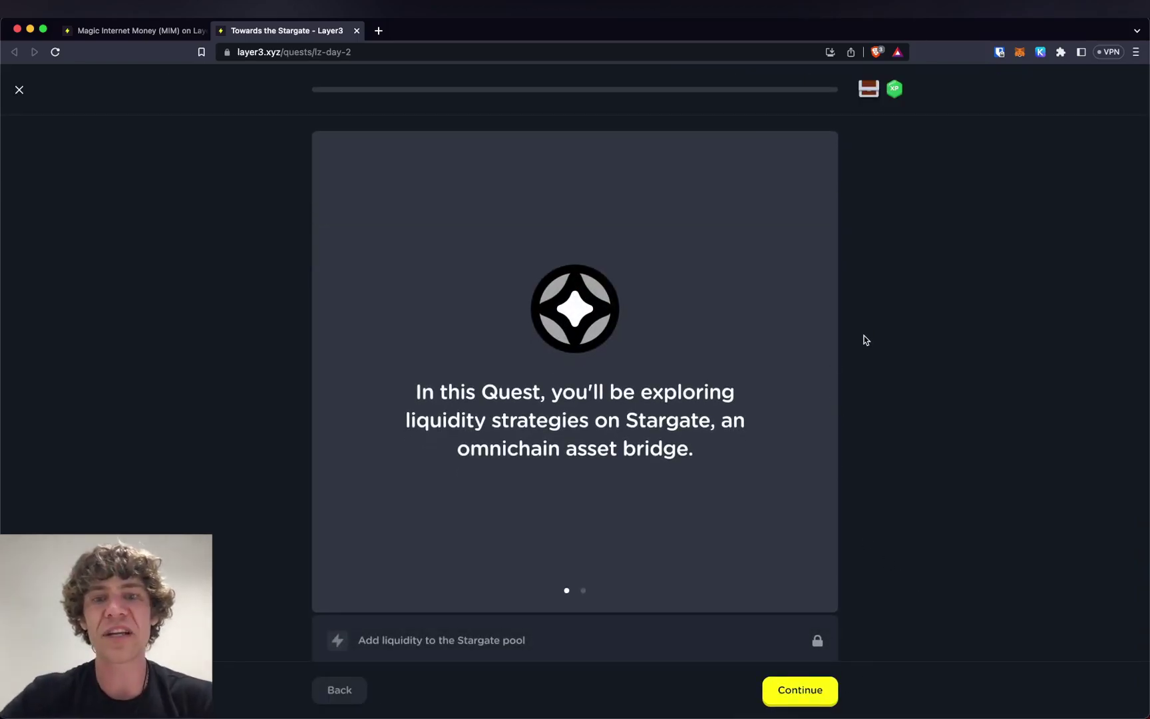
{"action": "left_click", "coordinate": [801, 693]}
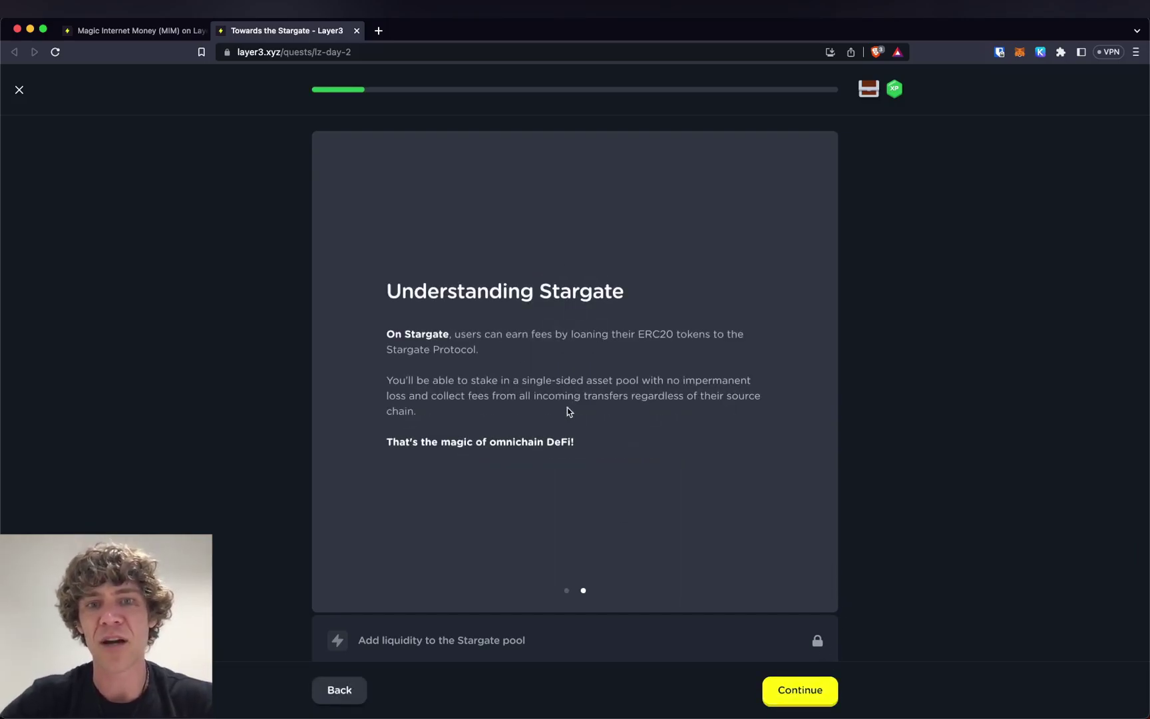
{"action": "scroll", "coordinate": [498, 342], "scroll_direction": "up", "scroll_amount": 5}
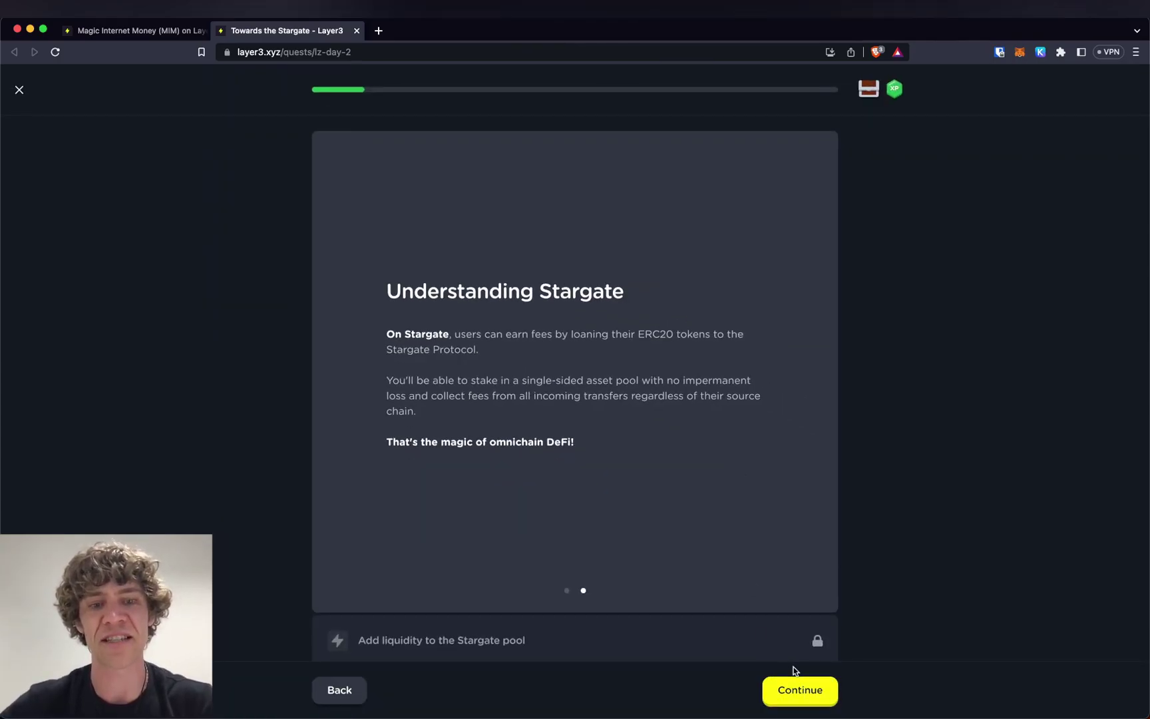
{"action": "left_click", "coordinate": [800, 693]}
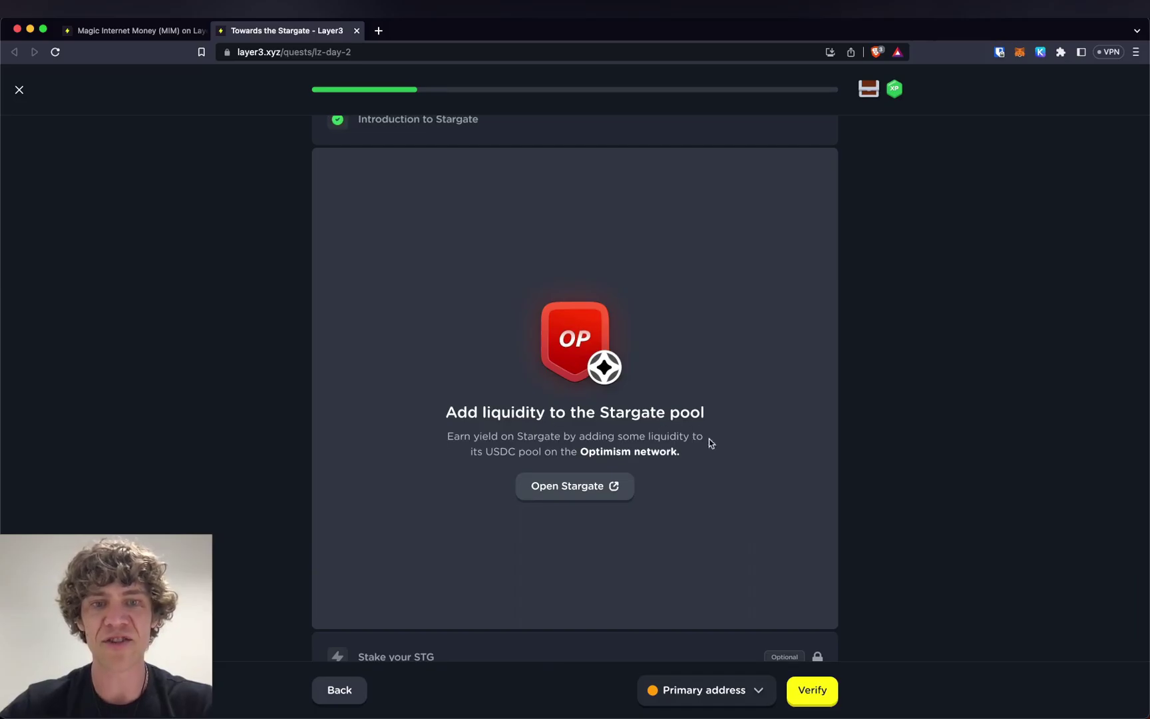
- Open Stargate's Optimism USDC pool page, try verifying the liquidity task, and switch to the Stargate tab
{"action": "left_click", "coordinate": [572, 486]}
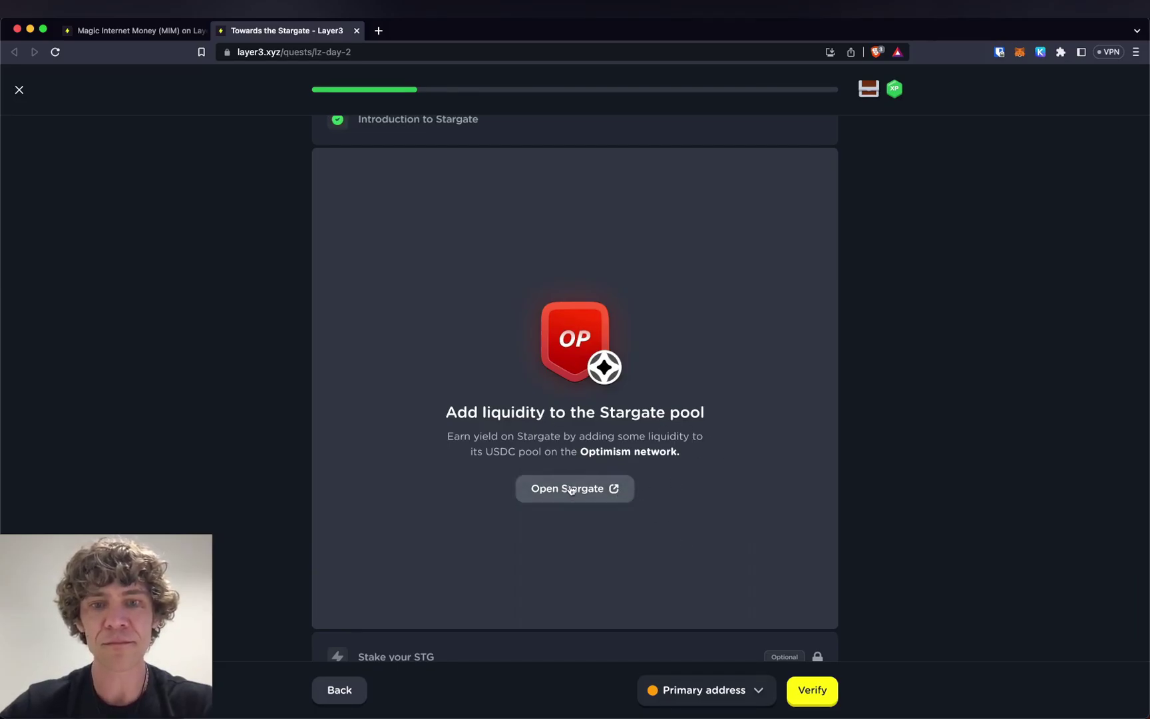
{"action": "left_click", "coordinate": [332, 31]}
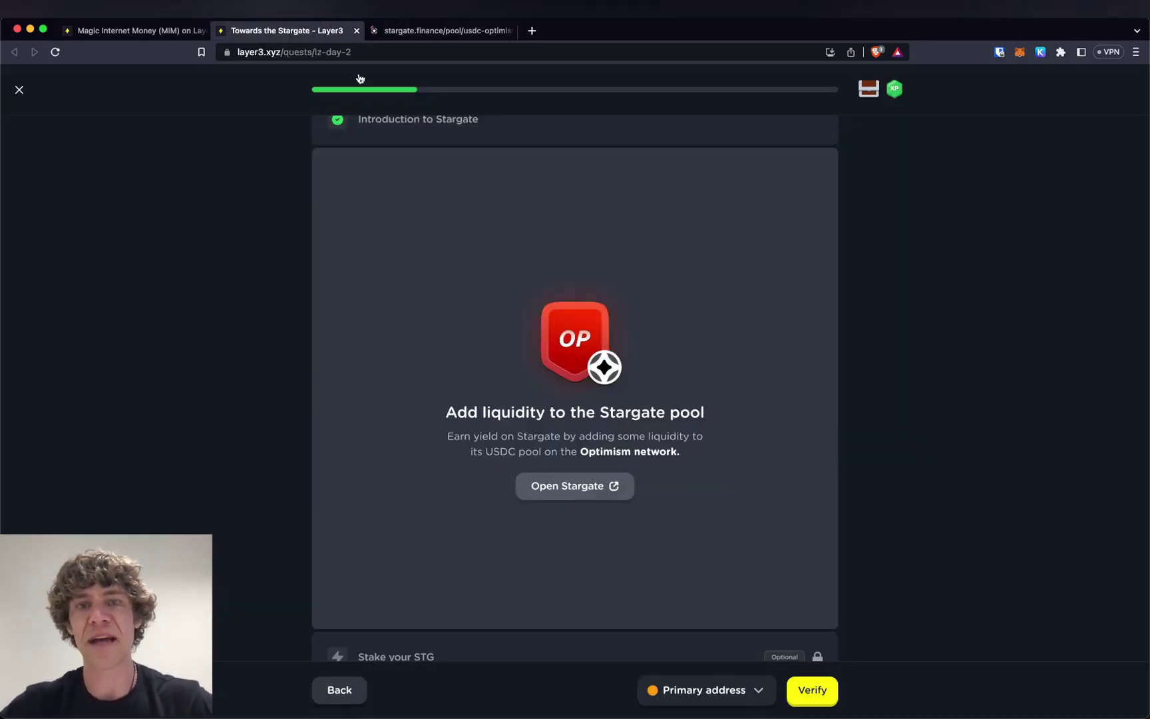
{"action": "left_click", "coordinate": [812, 692]}
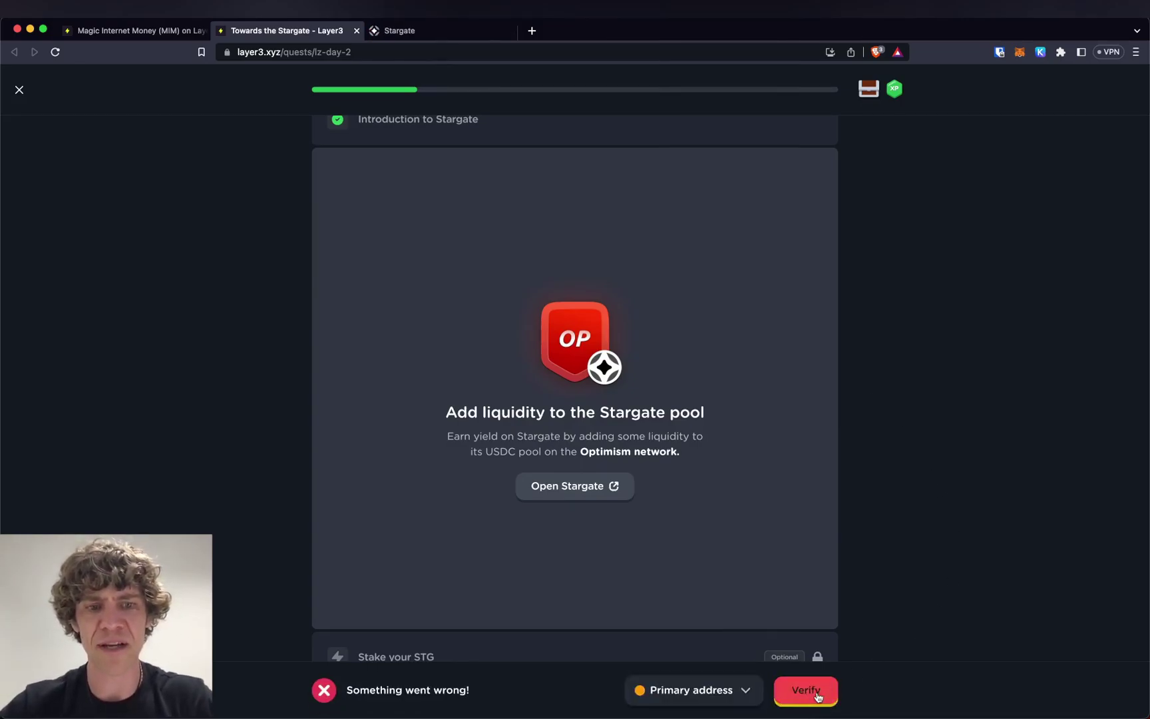
{"action": "left_click", "coordinate": [426, 31]}
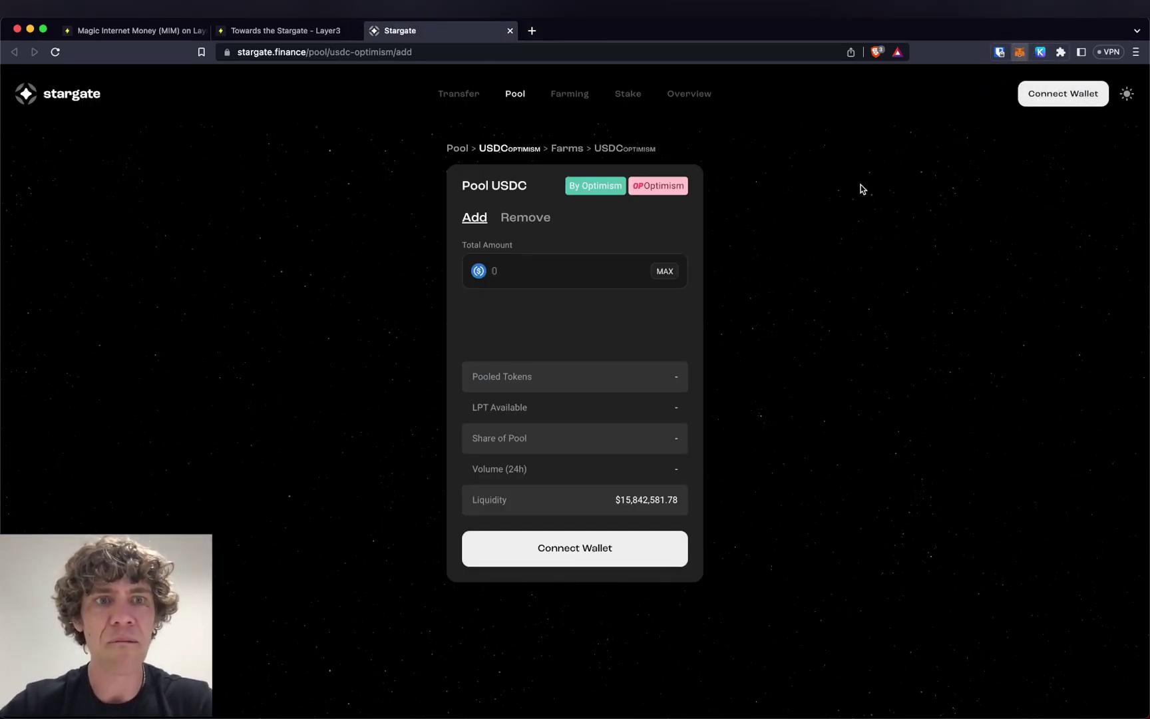
- Switch the MetaMask wallet to the Optimism network
{"action": "left_click", "coordinate": [1019, 52]}
{"action": "left_click", "coordinate": [933, 86]}
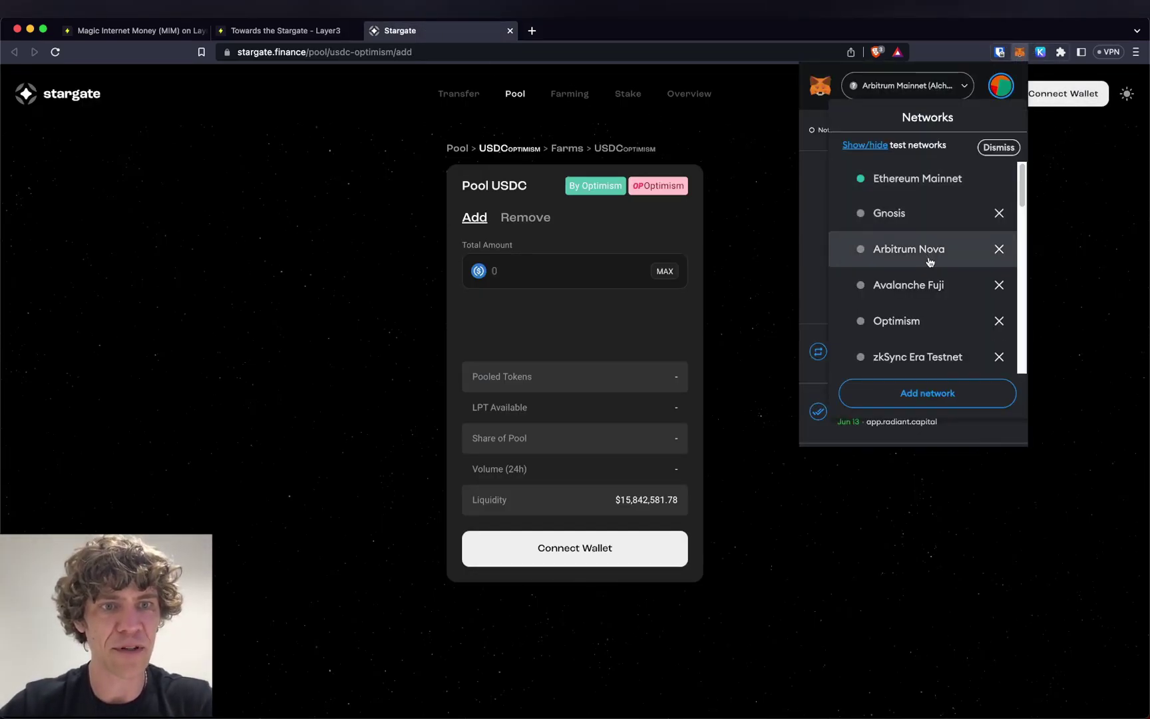
{"action": "left_click", "coordinate": [930, 321]}
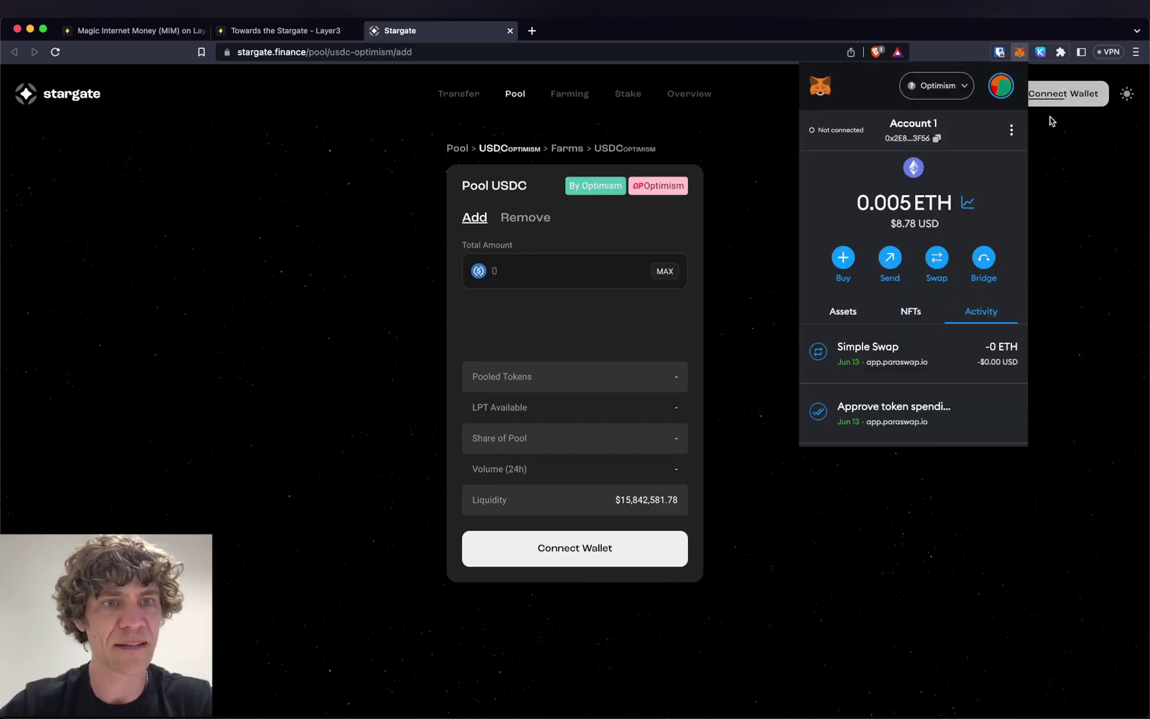
- Connect the MetaMask account to Stargate's USDC pool page
{"action": "left_click", "coordinate": [1054, 98]}
{"action": "left_click", "coordinate": [541, 241]}
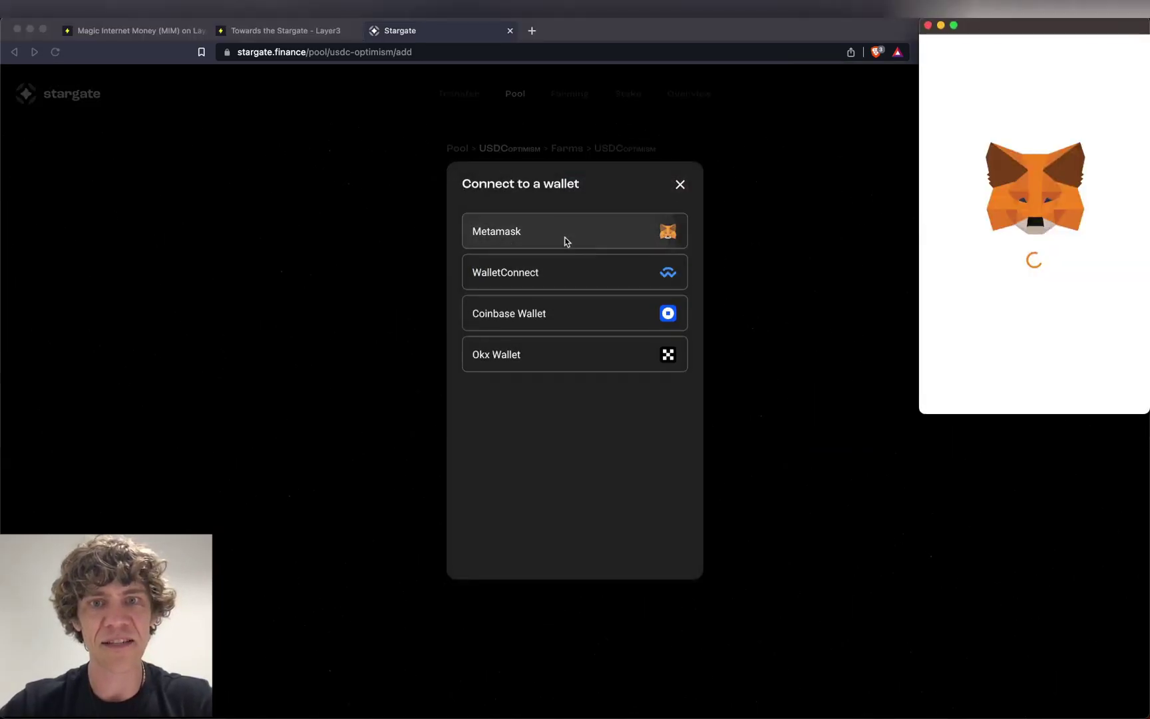
{"action": "left_click", "coordinate": [1108, 402]}
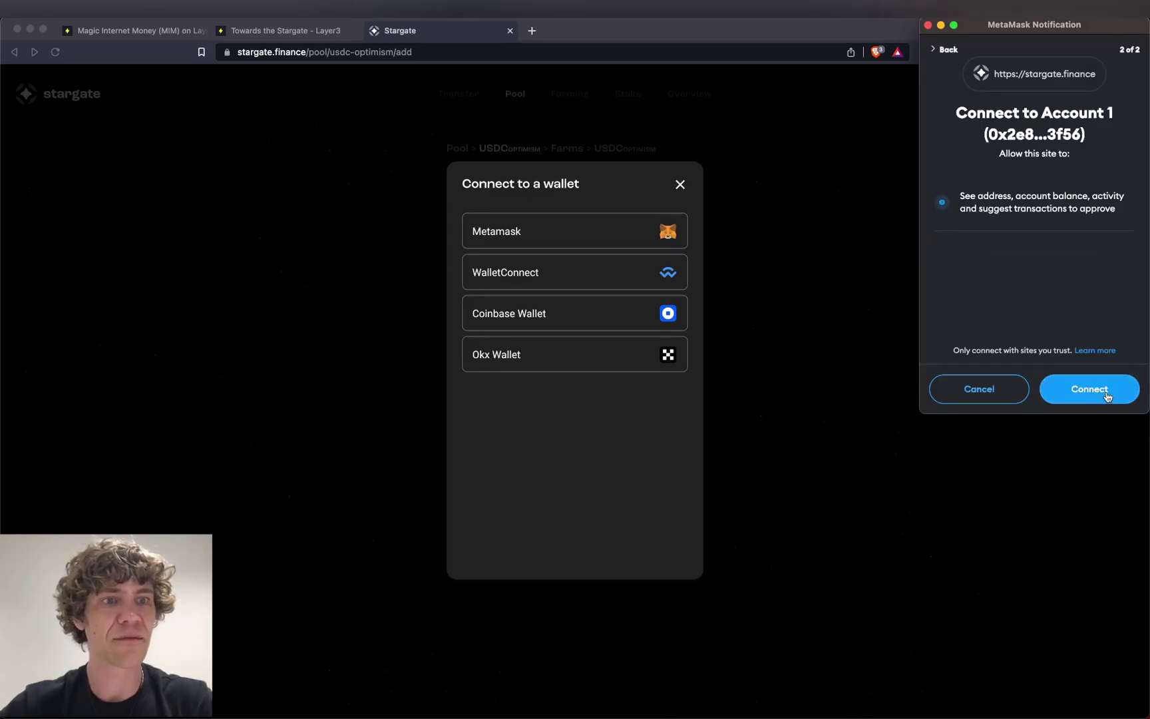
{"action": "left_click", "coordinate": [1108, 390]}
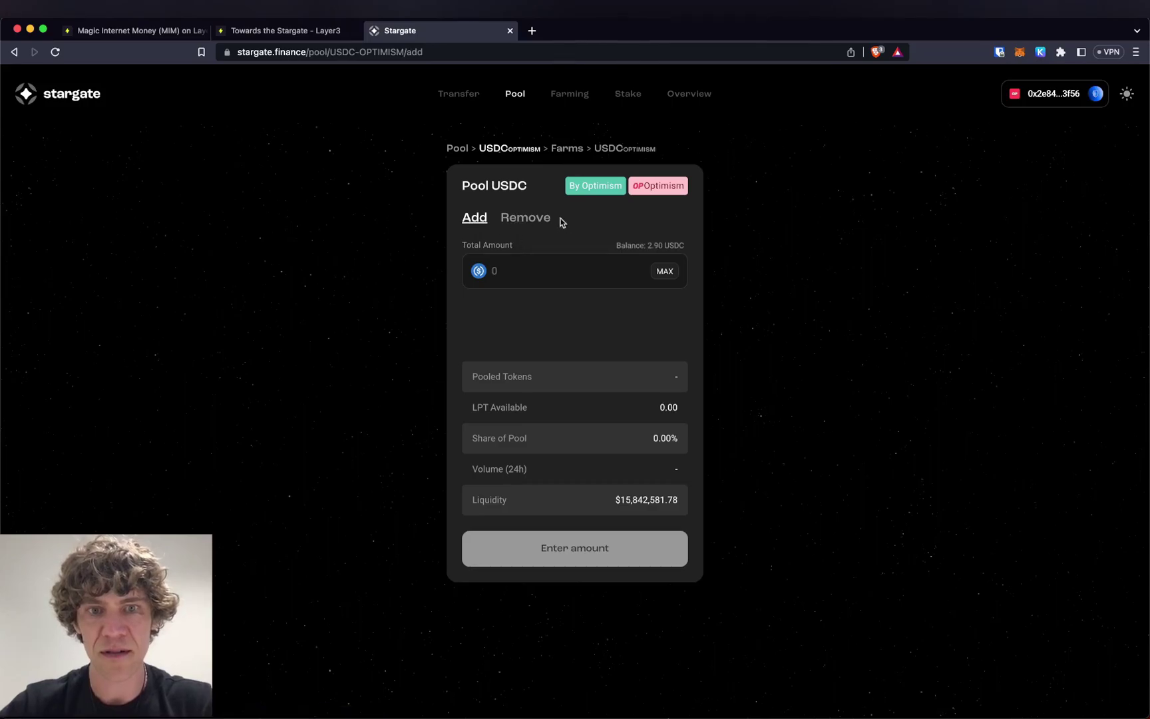
- Enter the full 2.90 USDC balance and approve Stargate's USDC spending cap in MetaMask
{"action": "left_click", "coordinate": [662, 271]}
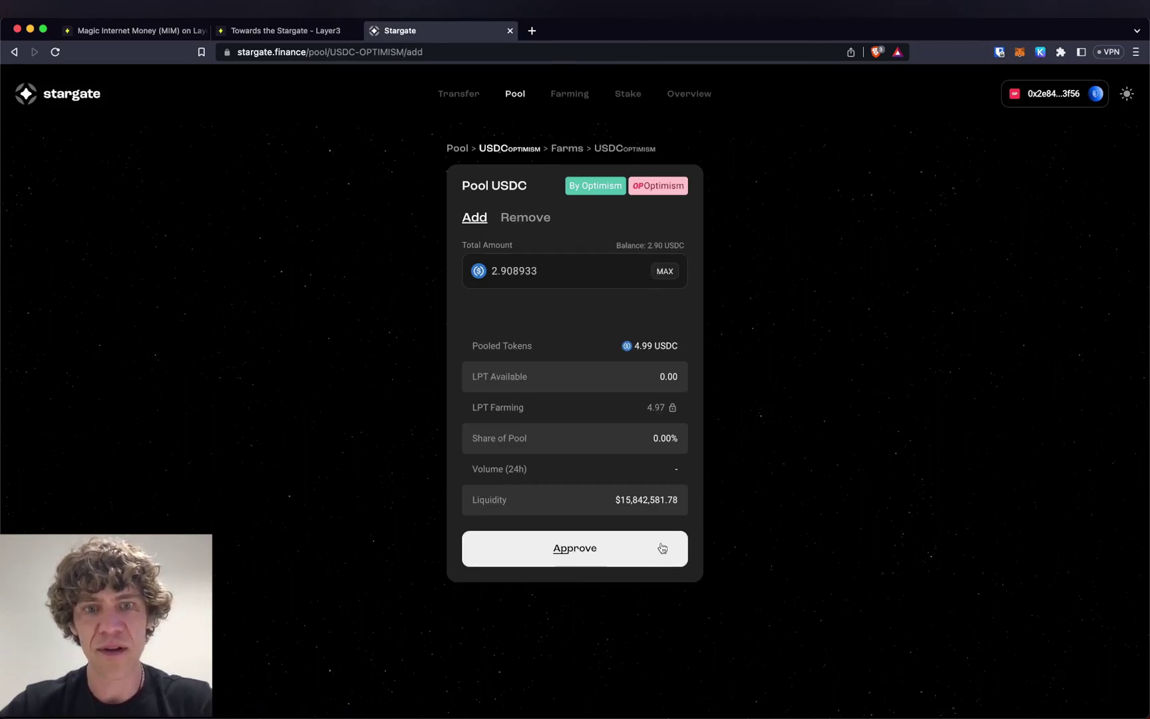
{"action": "left_click", "coordinate": [550, 218]}
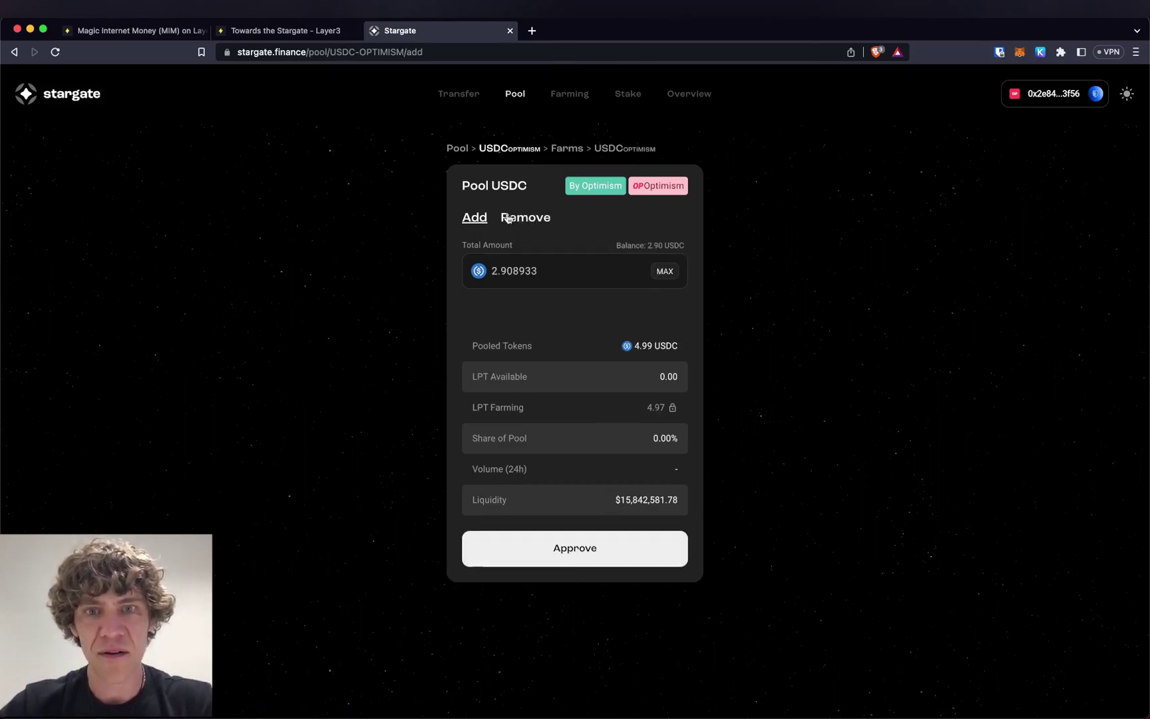
{"action": "left_click", "coordinate": [472, 218]}
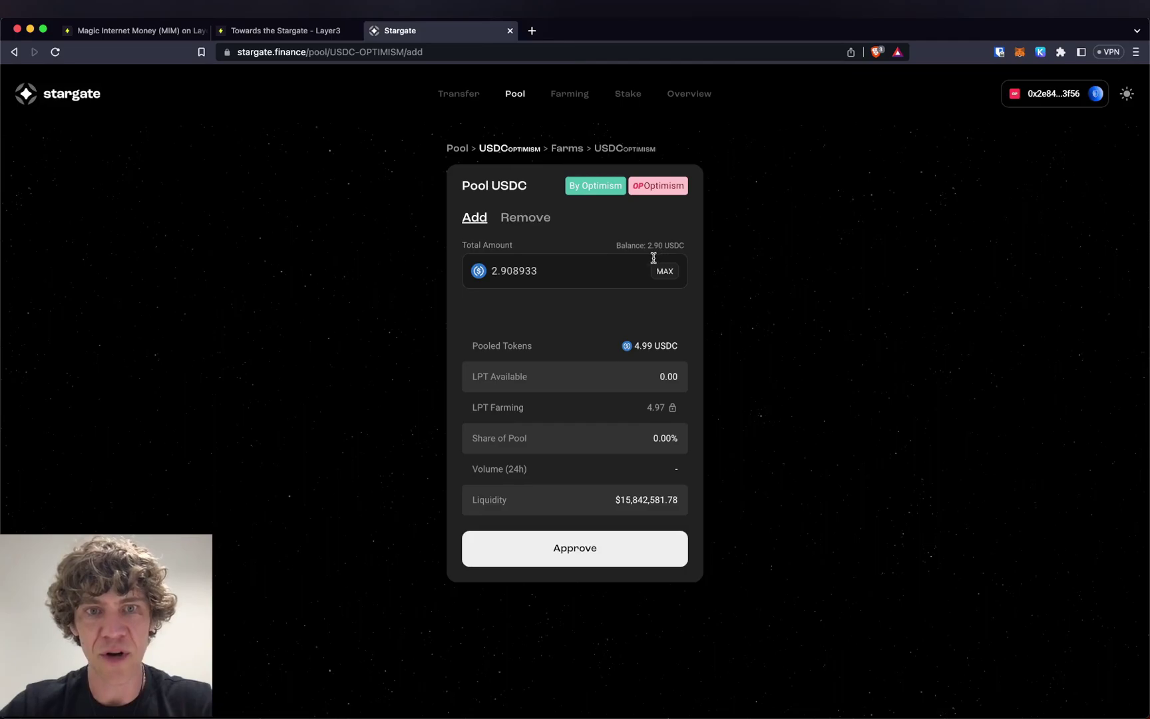
{"action": "left_click", "coordinate": [616, 552]}
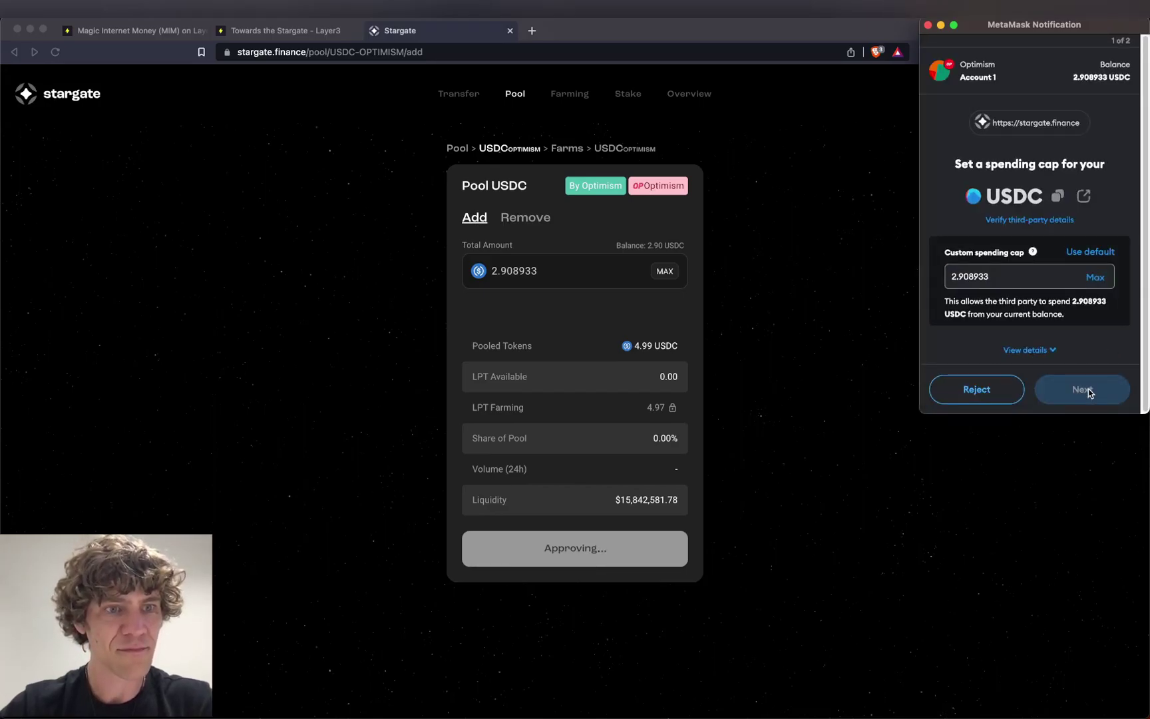
{"action": "left_click", "coordinate": [1088, 391]}
{"action": "scroll", "coordinate": [1086, 378], "scroll_direction": "down", "scroll_amount": 3}
{"action": "left_click", "coordinate": [1088, 379]}
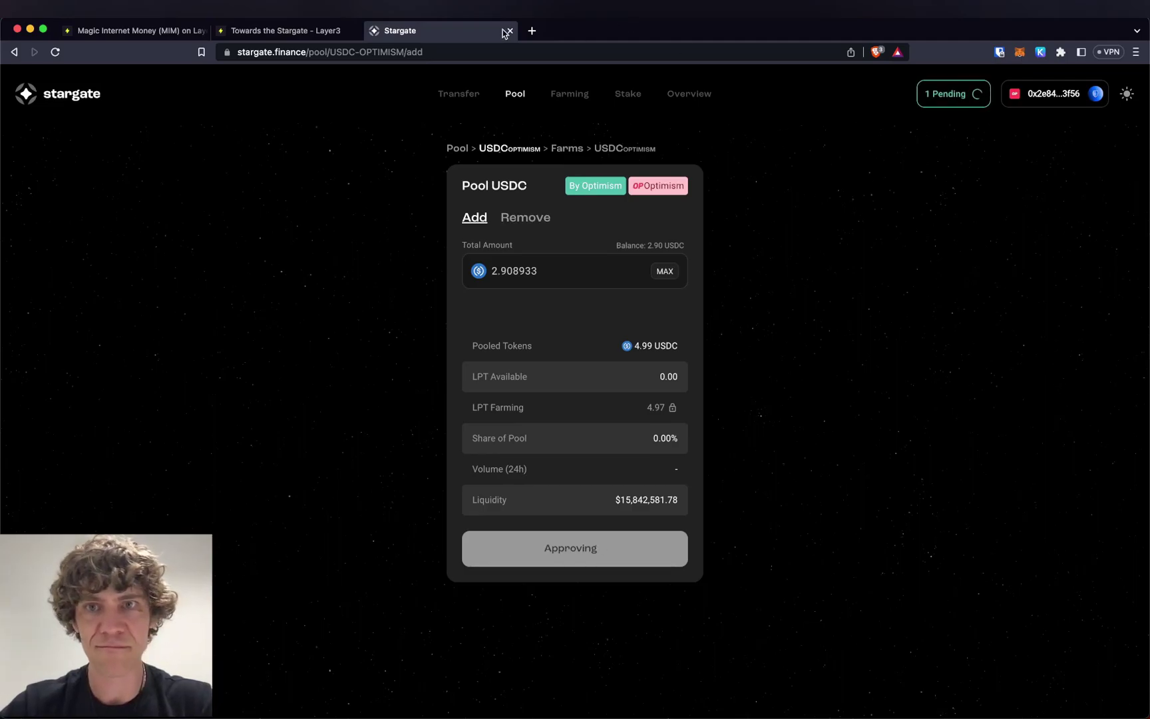
- Confirm adding 2.90 USDC liquidity, load Radiant in a new tab, and return to Stargate
{"action": "left_click", "coordinate": [532, 31]}
{"action": "type", "text": "radi"}
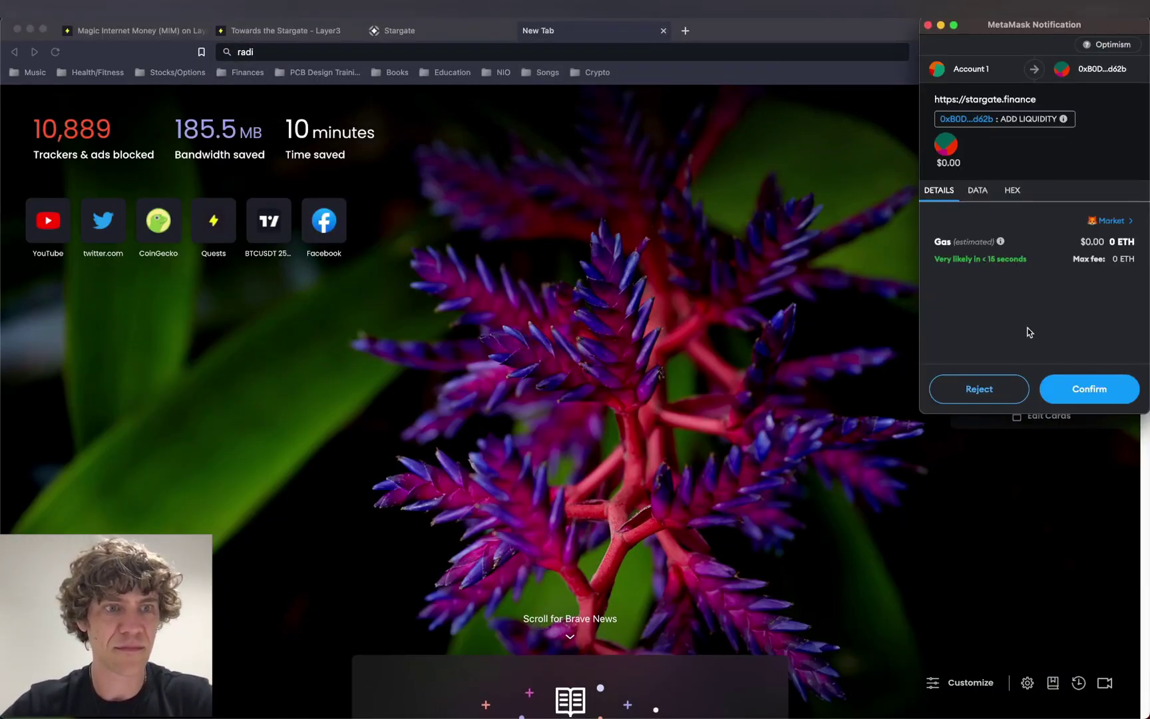
{"action": "left_click", "coordinate": [1080, 384]}
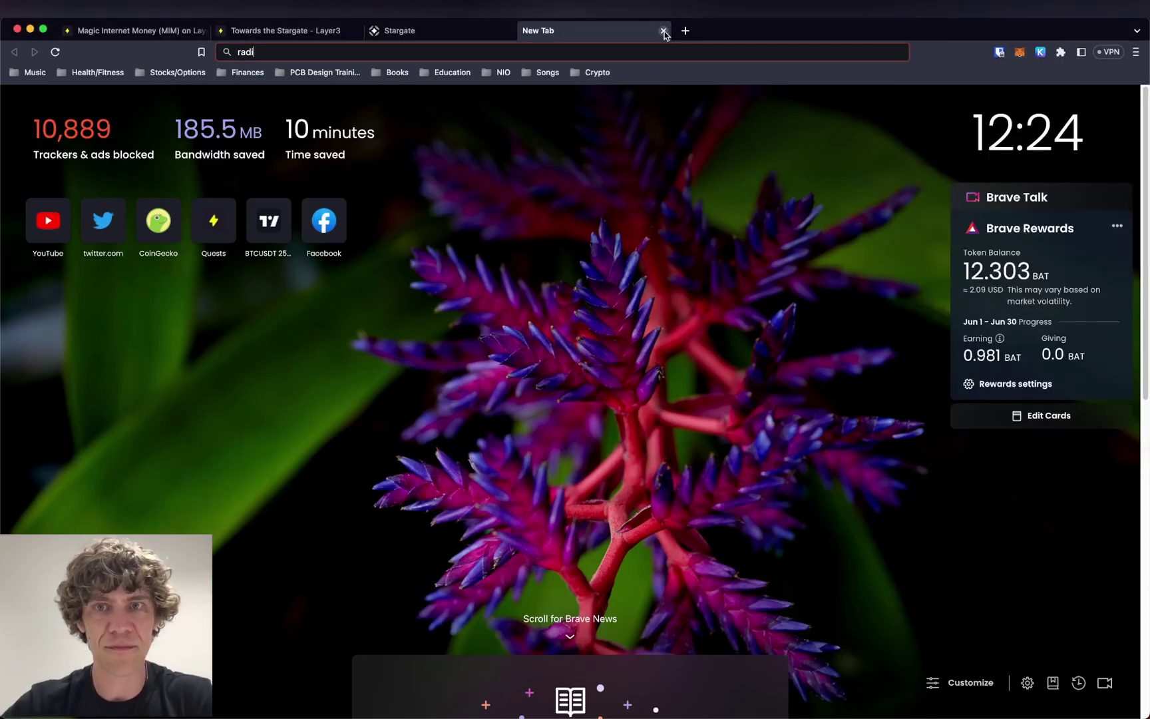
{"action": "type", "text": "radiant"}
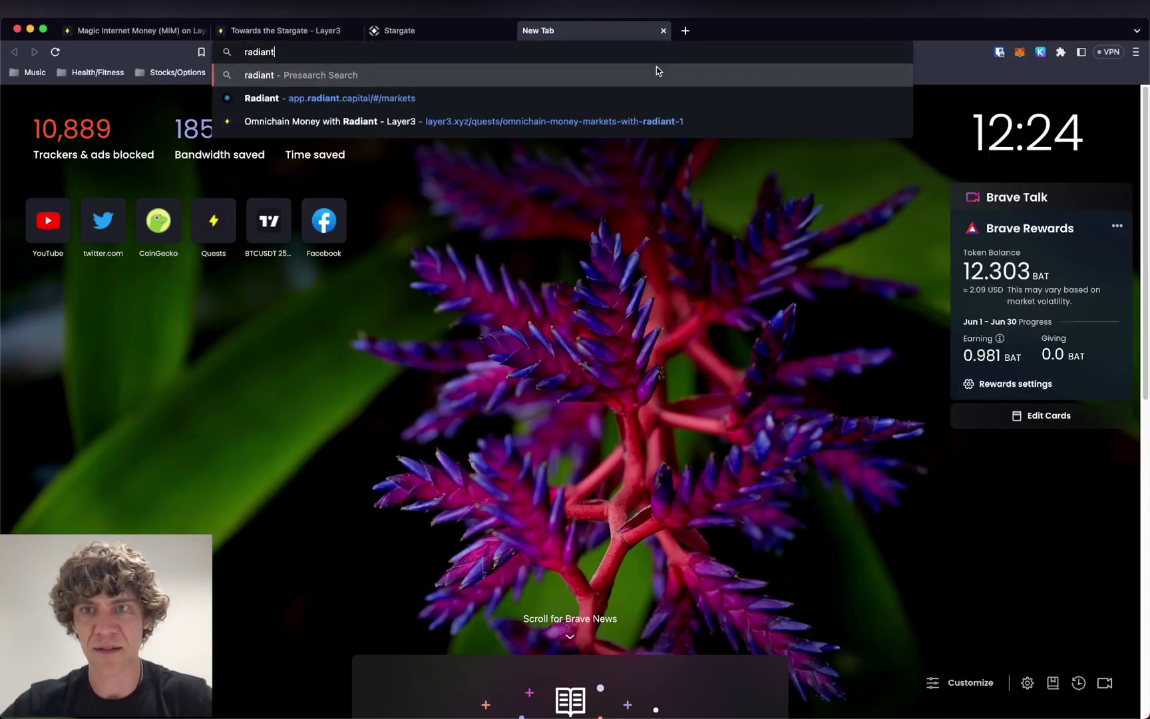
{"action": "key", "text": "Down"}
{"action": "key", "text": "Return"}
{"action": "left_click", "coordinate": [485, 28]}
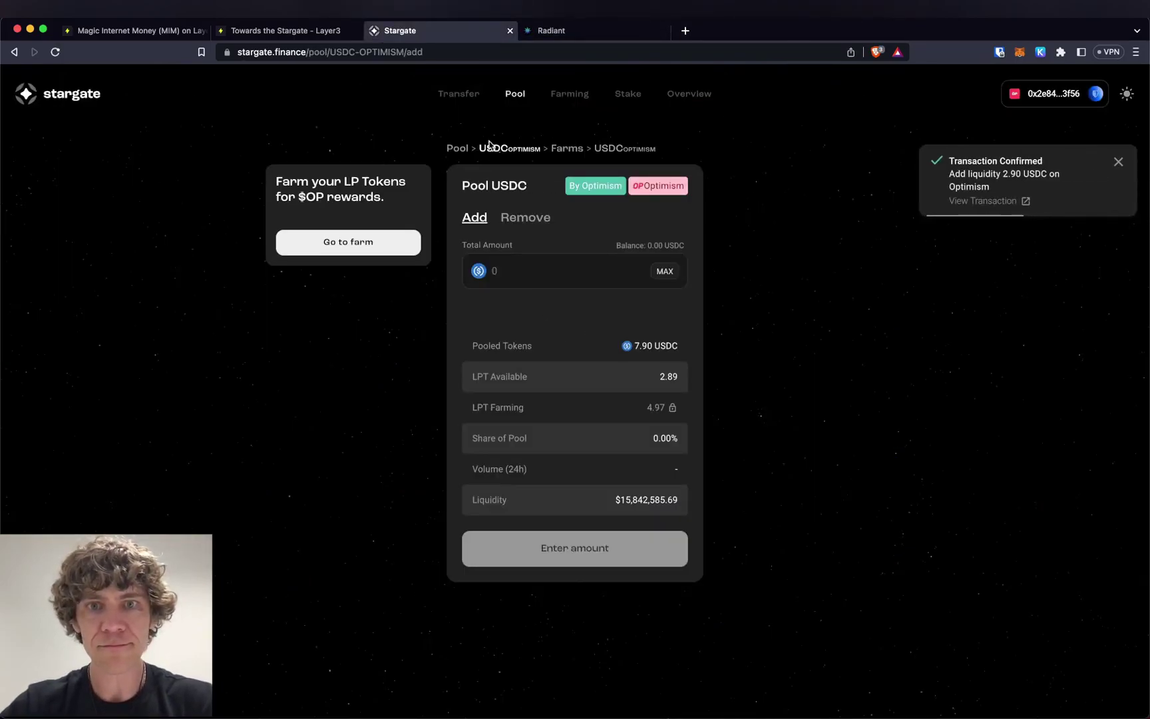
- Attempt to verify the quest's add-liquidity step, then review the Stargate pool's add and remove liquidity views
{"action": "left_click", "coordinate": [274, 30]}
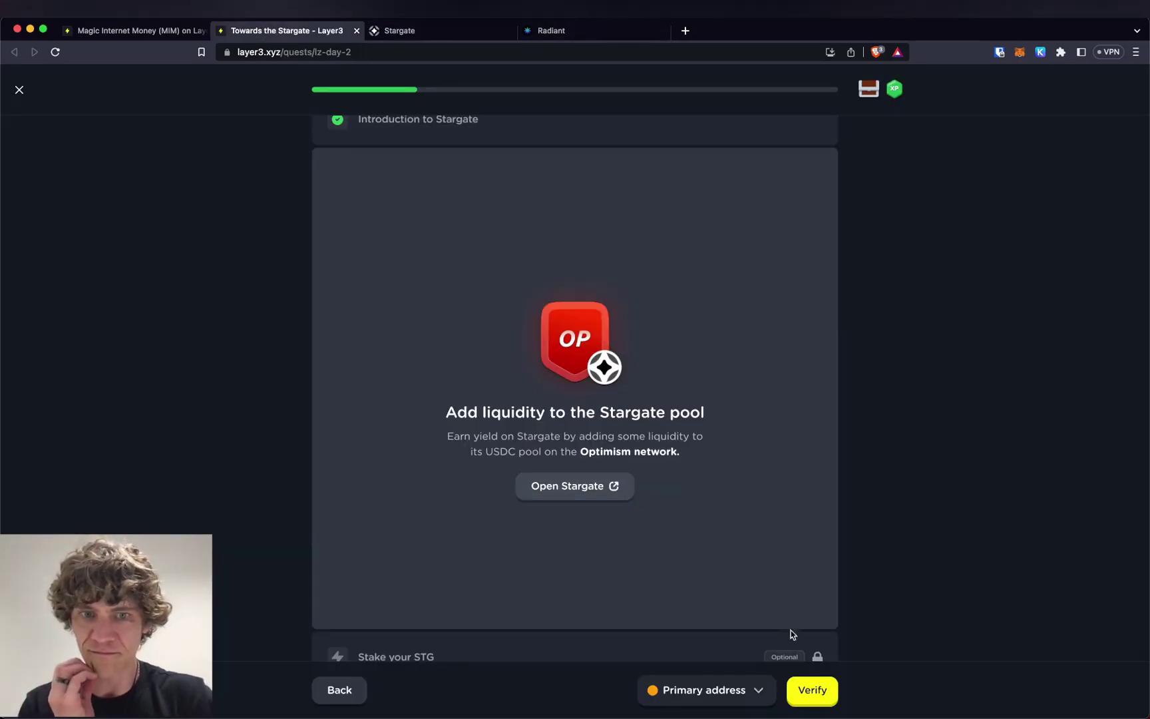
{"action": "left_click", "coordinate": [822, 704]}
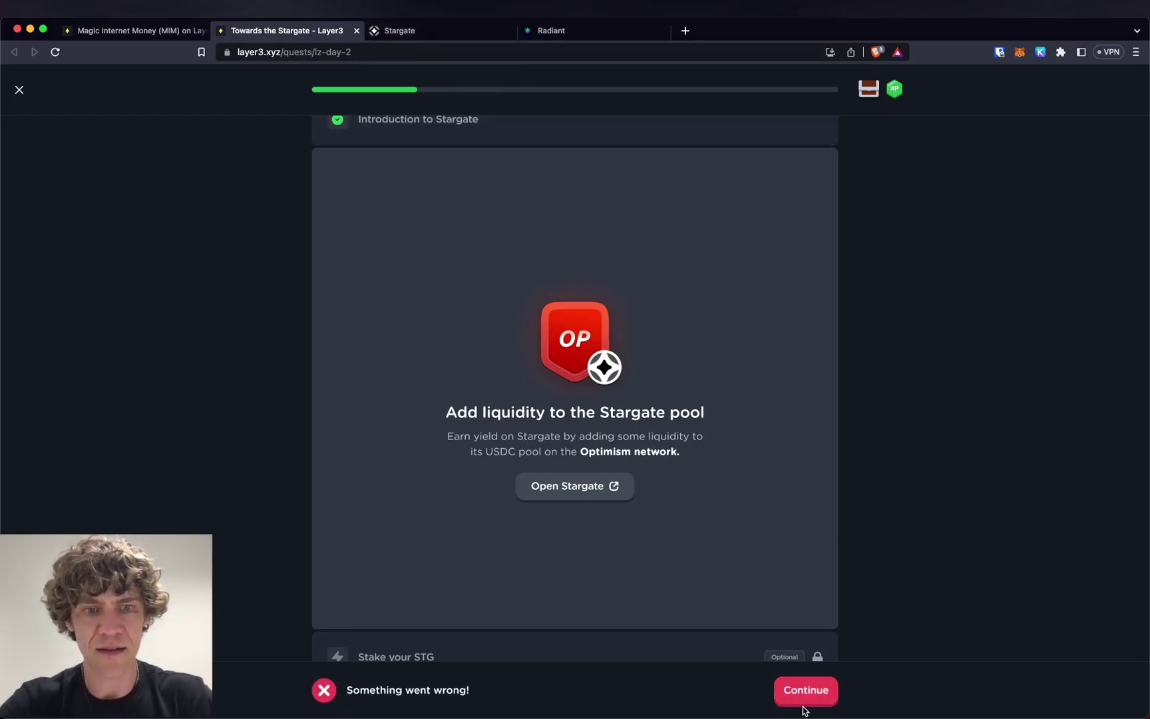
{"action": "left_click", "coordinate": [803, 699]}
{"action": "left_click", "coordinate": [460, 32]}
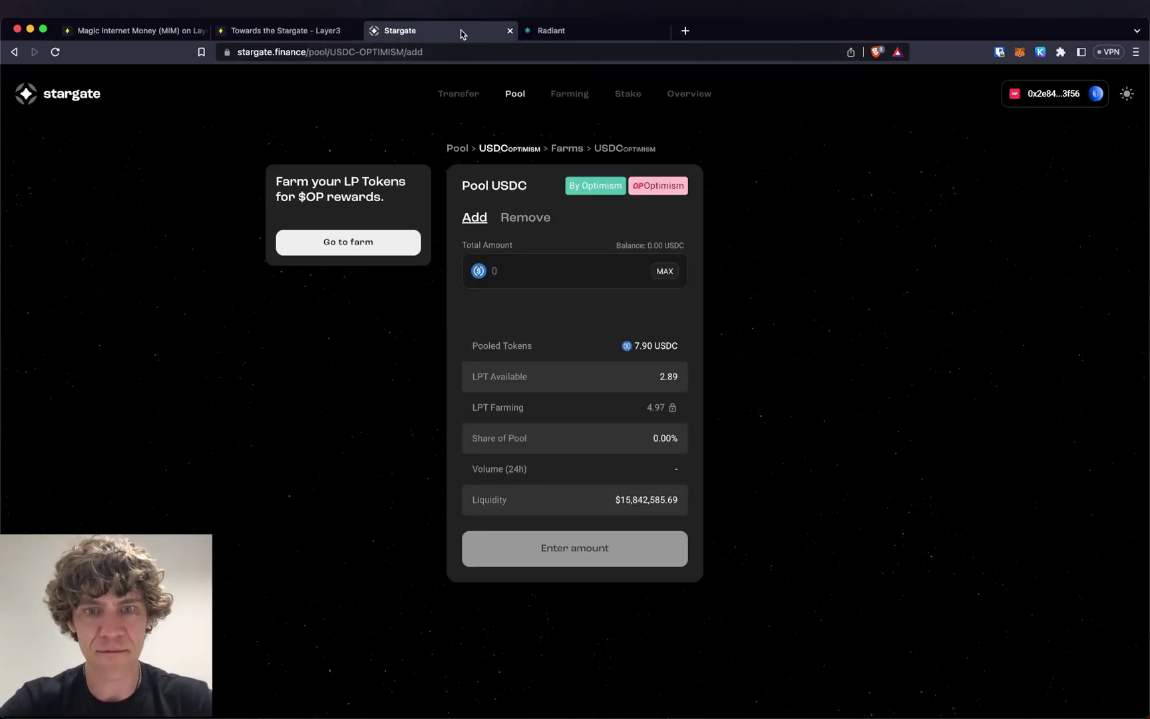
{"action": "left_click", "coordinate": [526, 219]}
{"action": "left_click", "coordinate": [474, 218]}
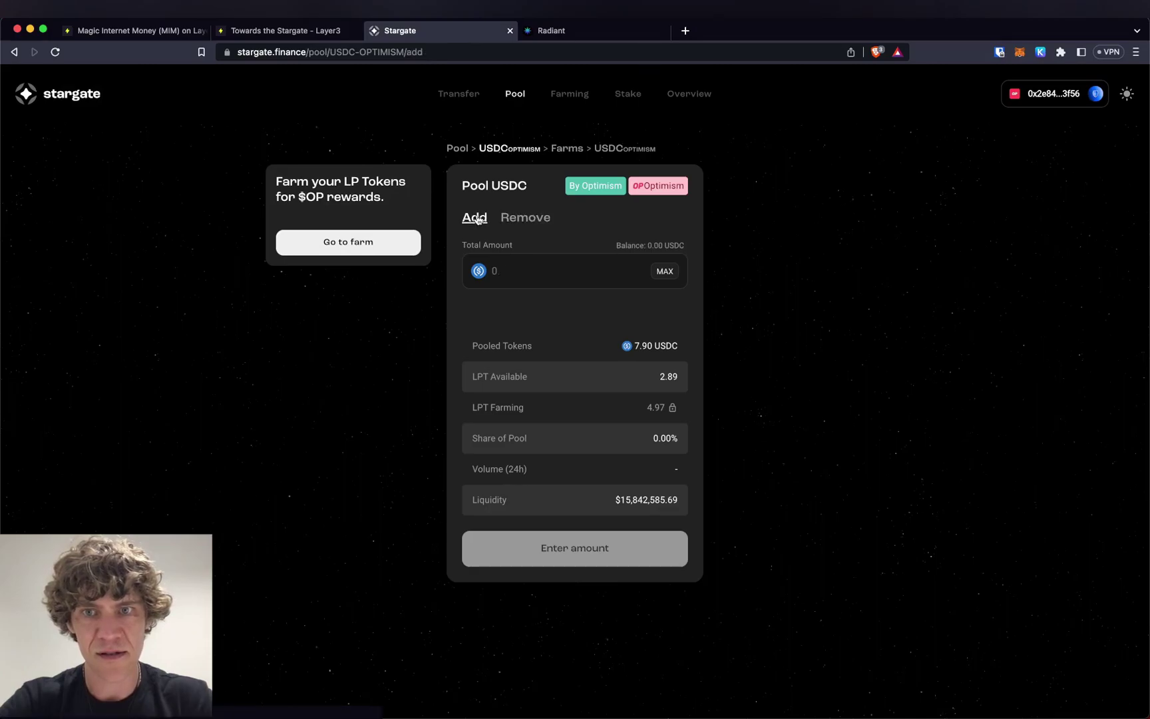
- Retry verifying the add-liquidity step on Layer3, dismiss the error, and return to the Stargate pool
{"action": "left_click", "coordinate": [300, 31]}
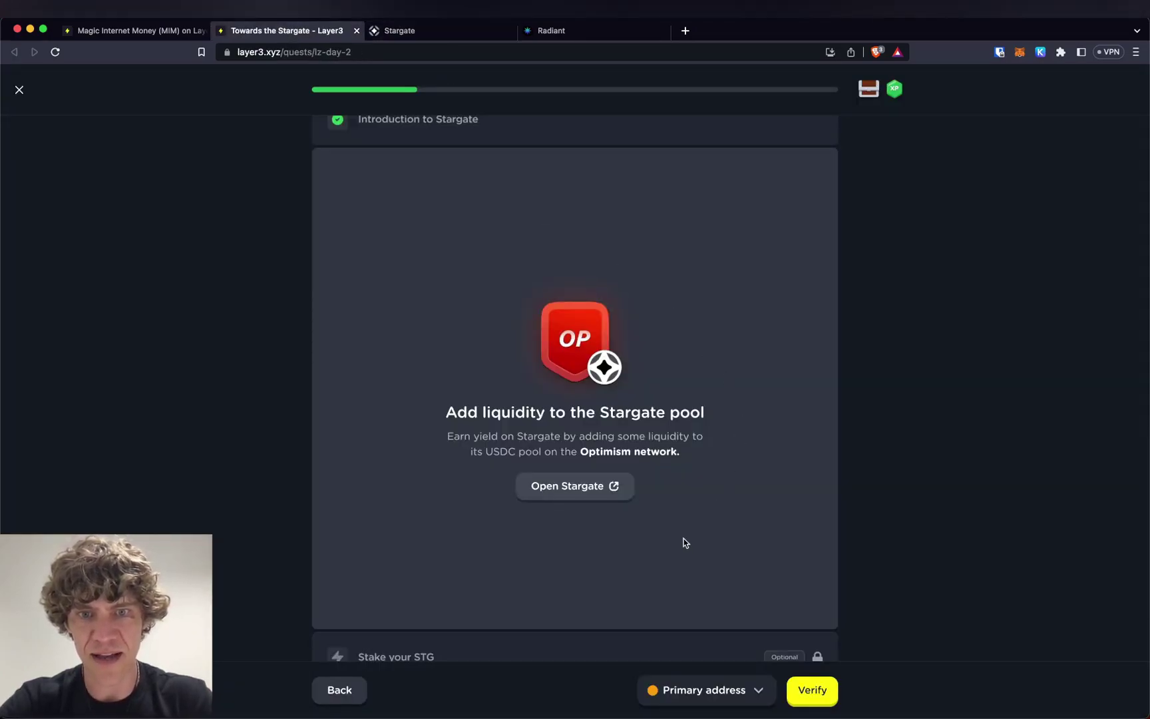
{"action": "left_click", "coordinate": [819, 699]}
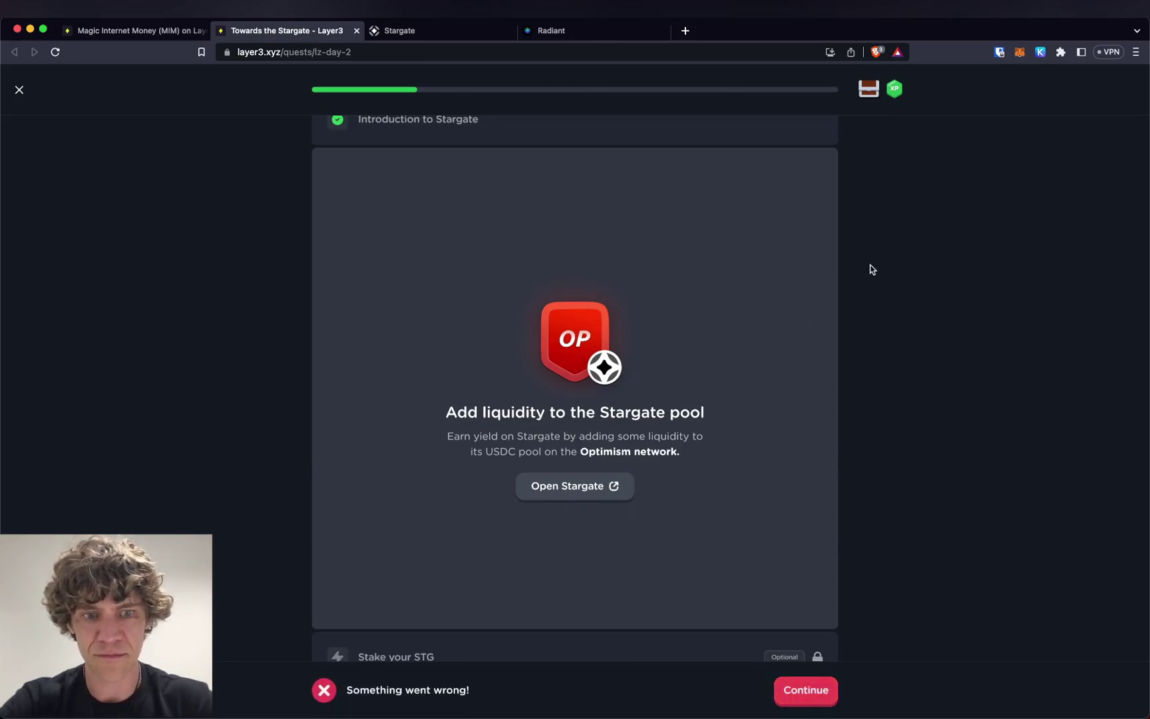
{"action": "left_click", "coordinate": [835, 681]}
{"action": "scroll", "coordinate": [919, 405], "scroll_direction": "down", "scroll_amount": 3}
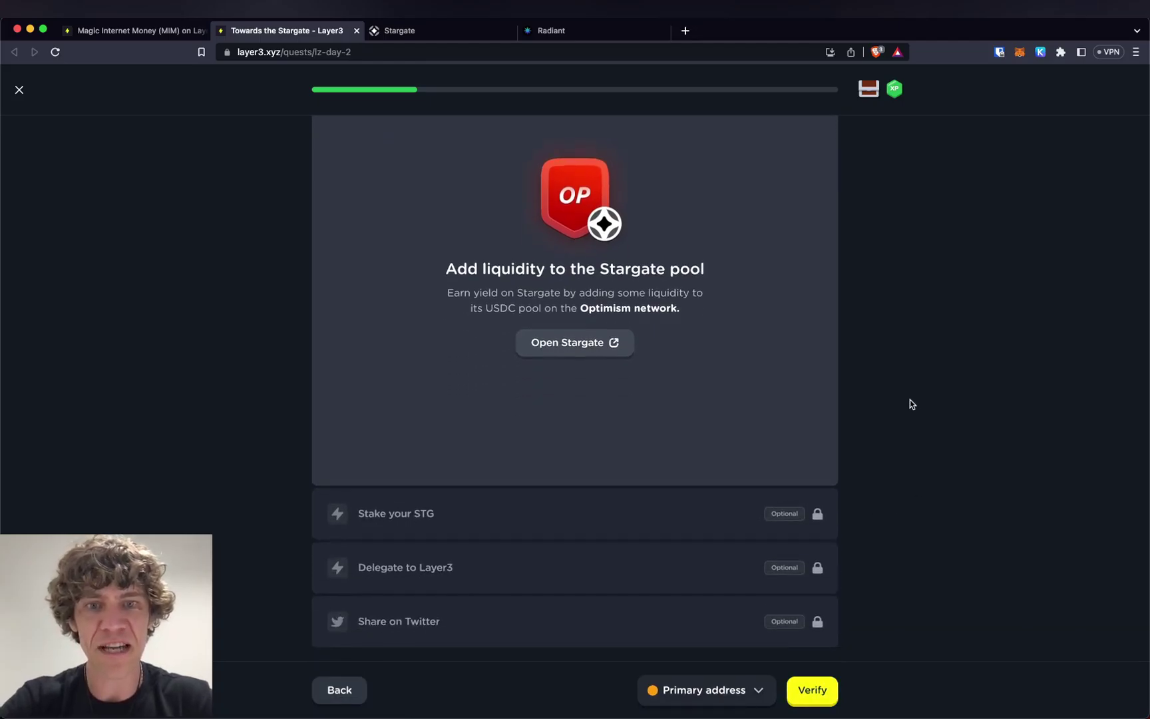
{"action": "scroll", "coordinate": [764, 387], "scroll_direction": "up", "scroll_amount": 3}
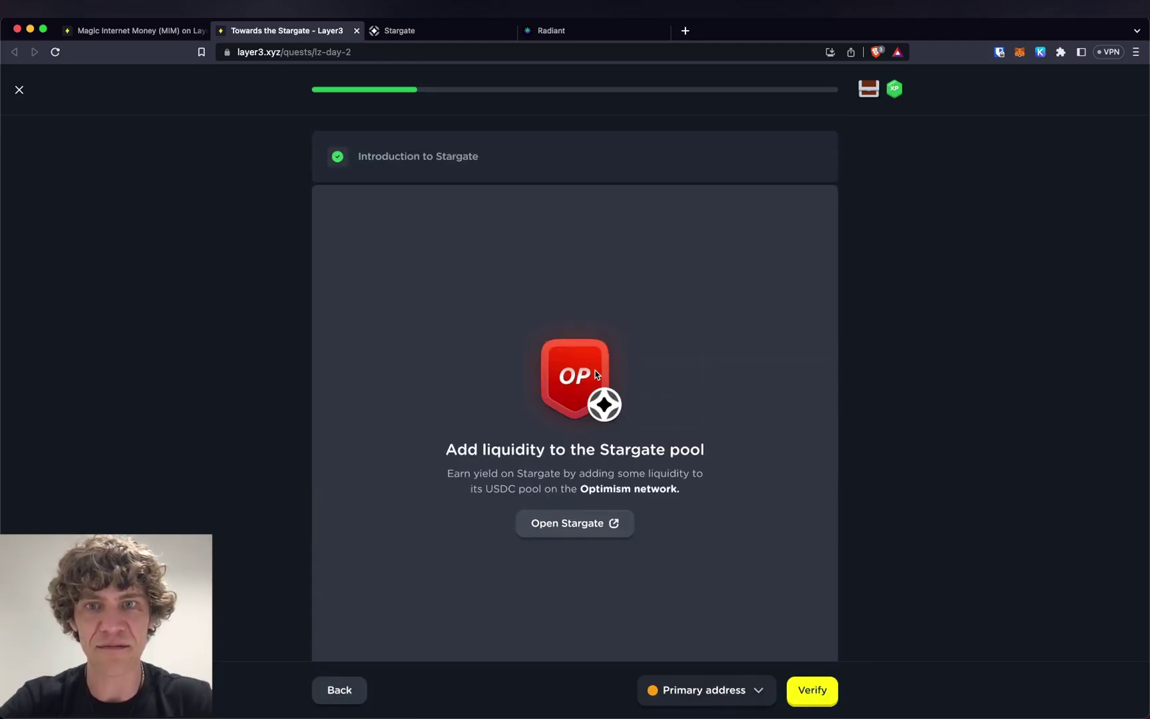
{"action": "left_click", "coordinate": [429, 33]}
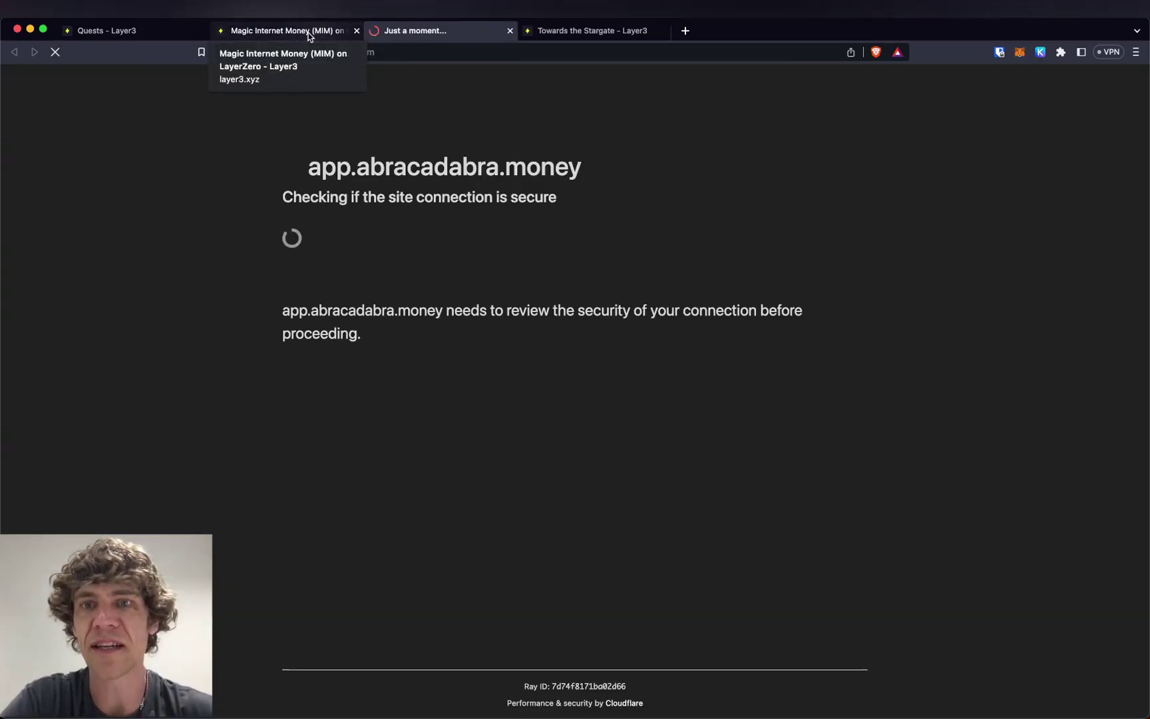
- Return to the Towards the Stargate quest and verify its Add liquidity to the Stargate pool step
{"action": "left_click", "coordinate": [547, 34]}
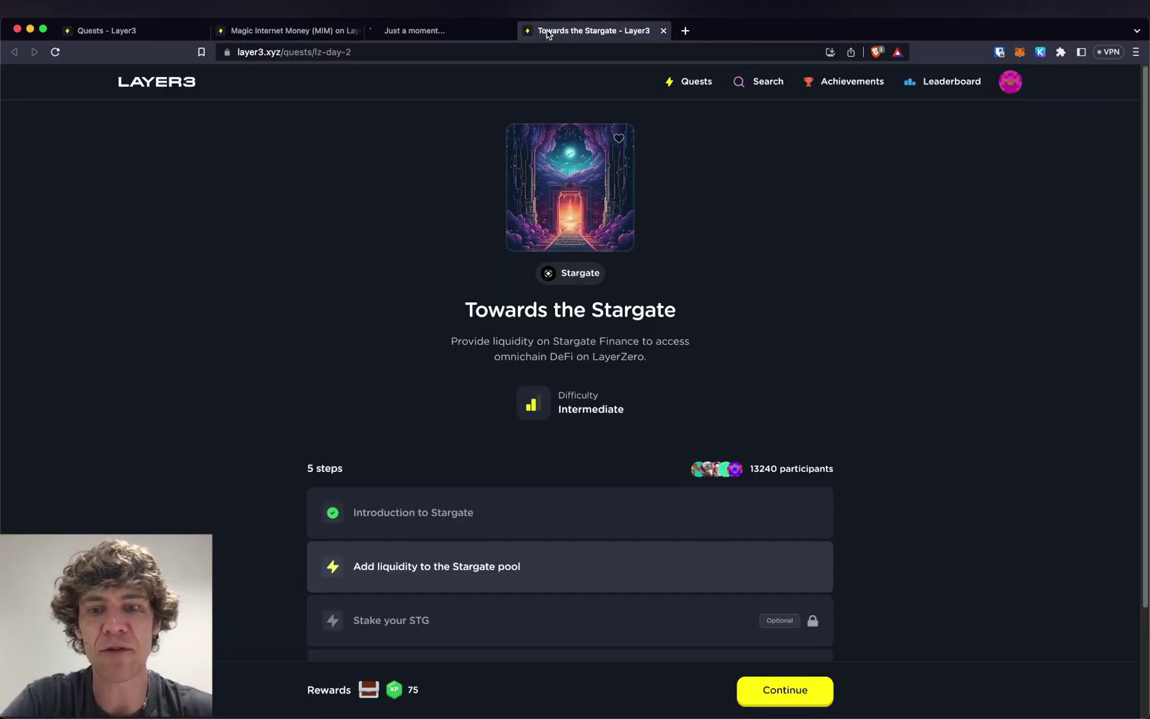
{"action": "left_click", "coordinate": [775, 691]}
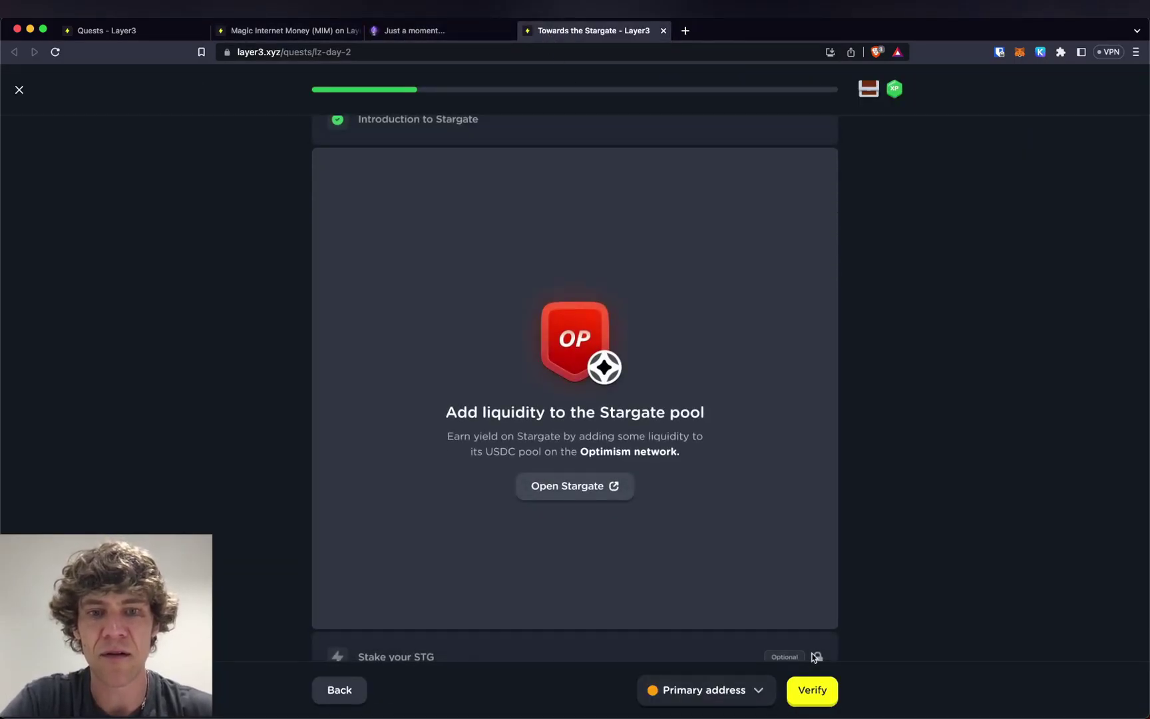
{"action": "left_click", "coordinate": [813, 691]}
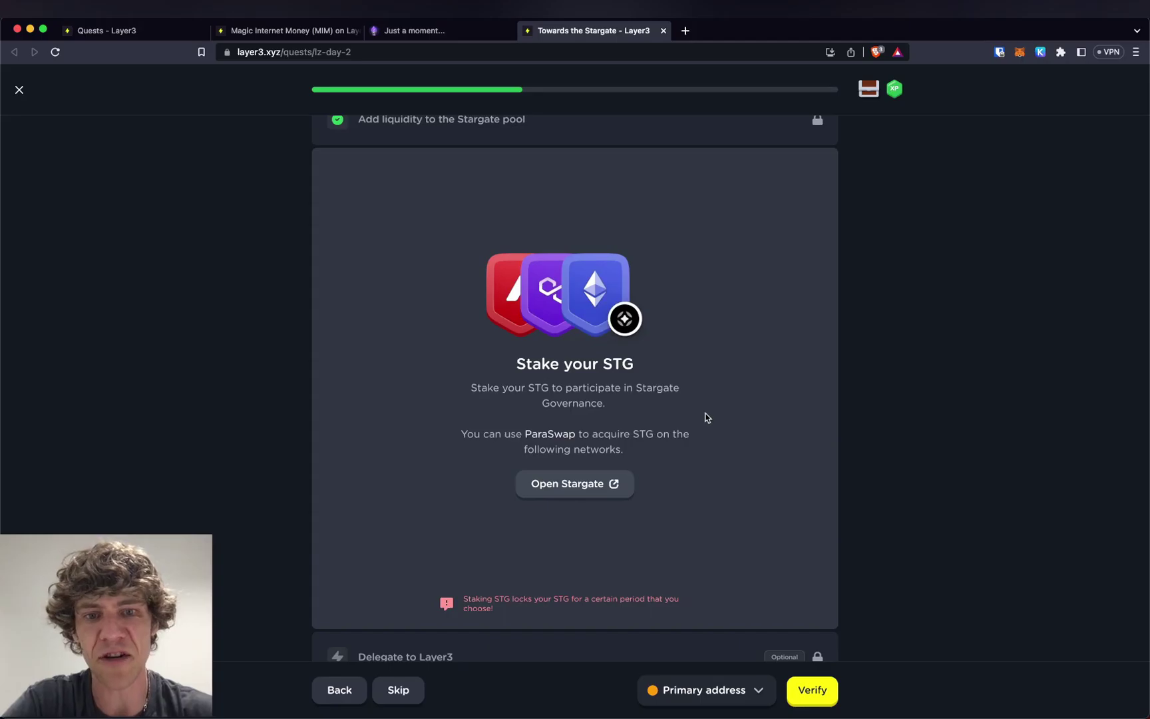
- Open Stargate's staking site and verify the Stake your STG step
{"action": "left_click", "coordinate": [576, 493]}
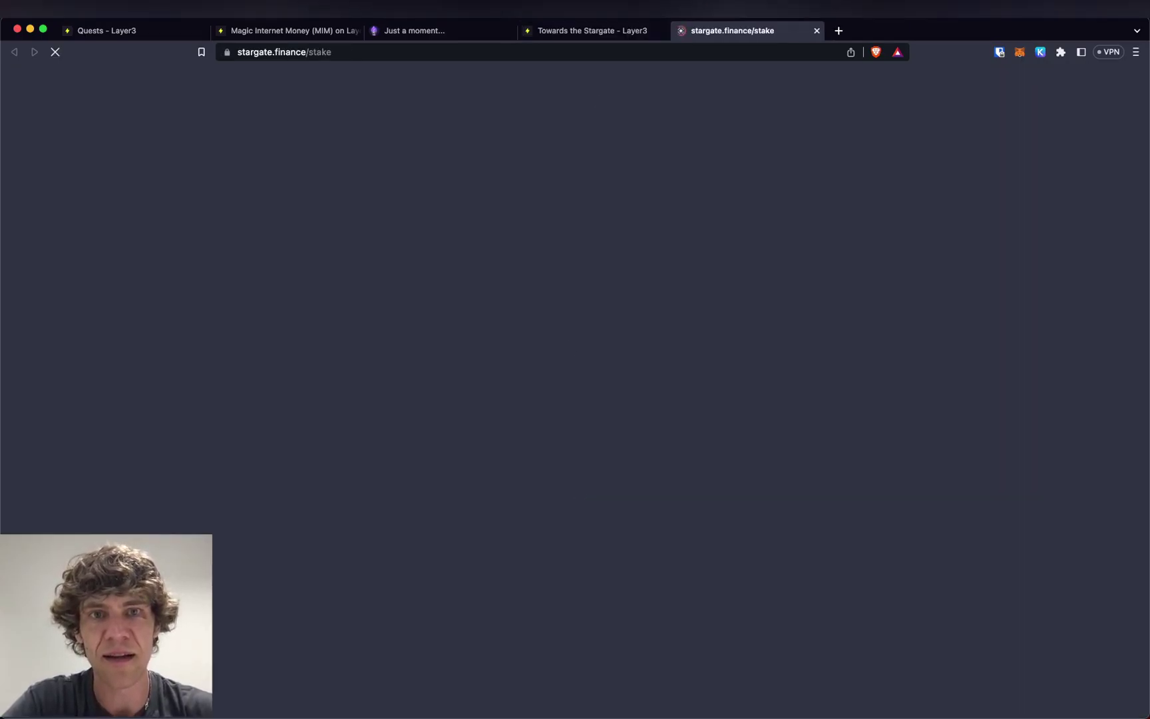
{"action": "left_click", "coordinate": [629, 30]}
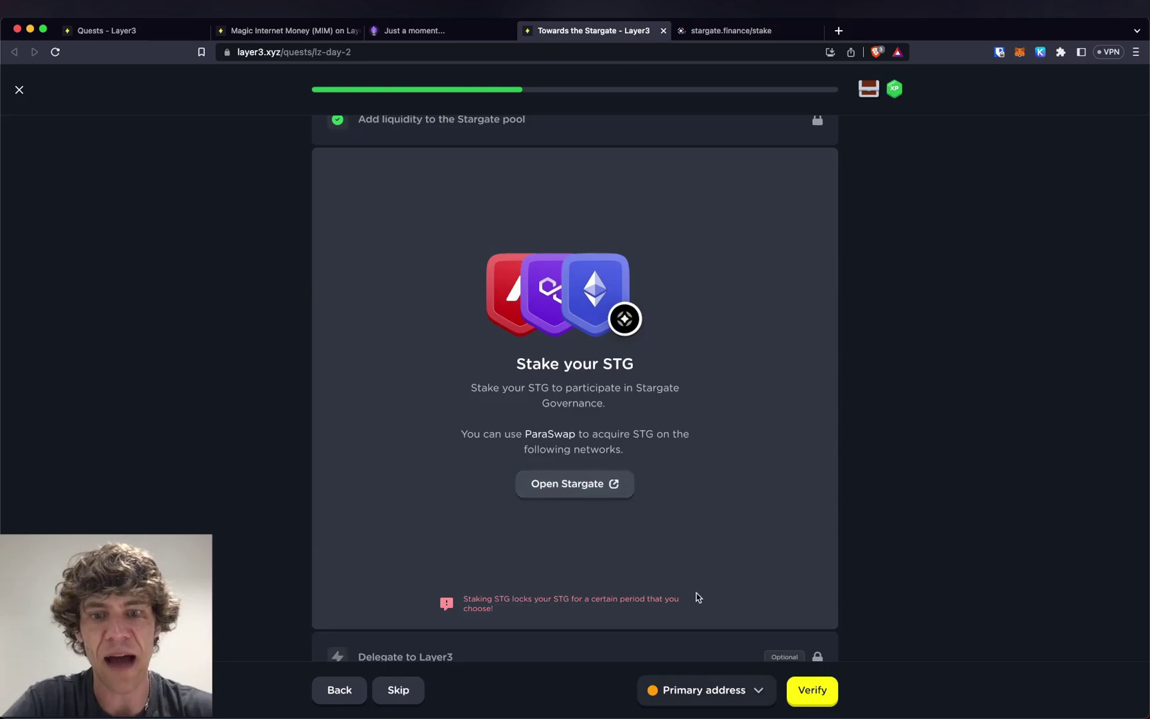
{"action": "left_click", "coordinate": [808, 691]}
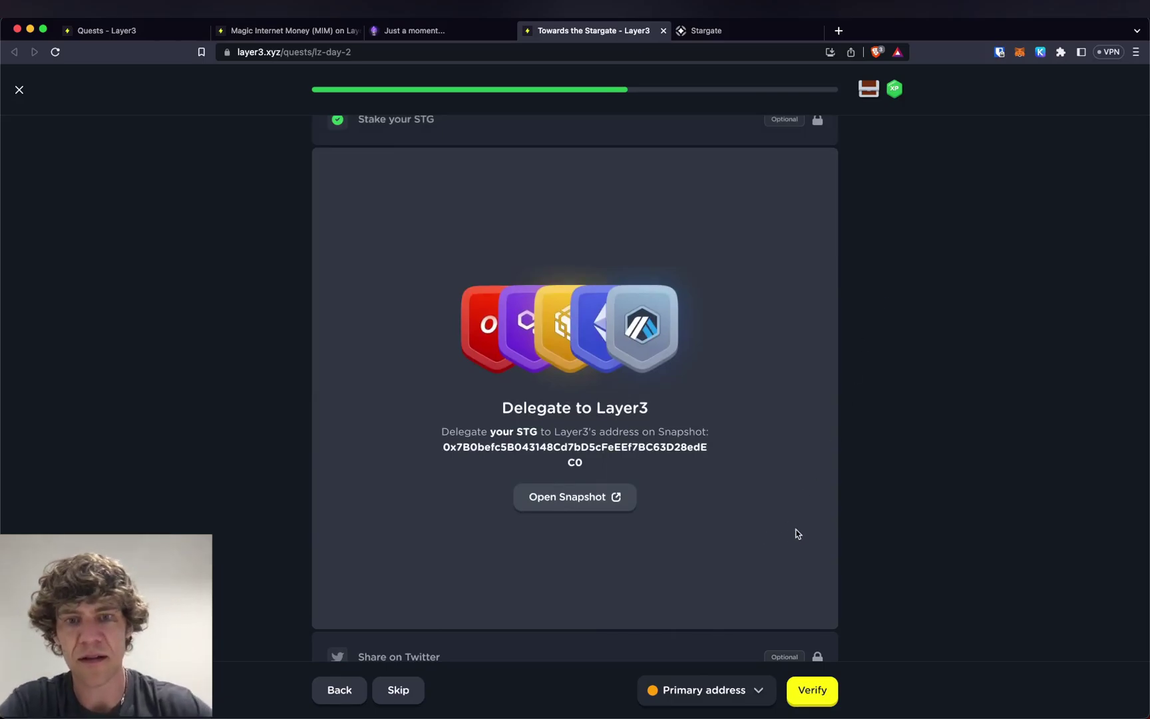
- Try verifying Delegate to Layer3, then skip it and the optional Share on Twitter step
{"action": "left_click", "coordinate": [812, 692]}
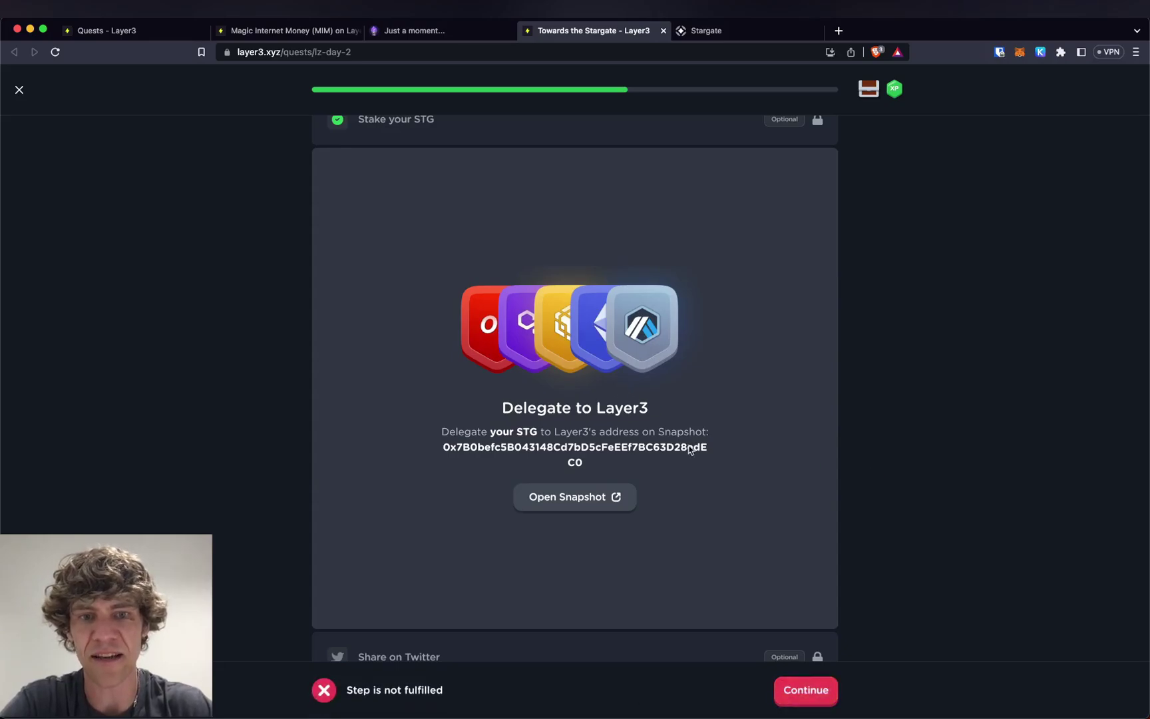
{"action": "left_click", "coordinate": [813, 693]}
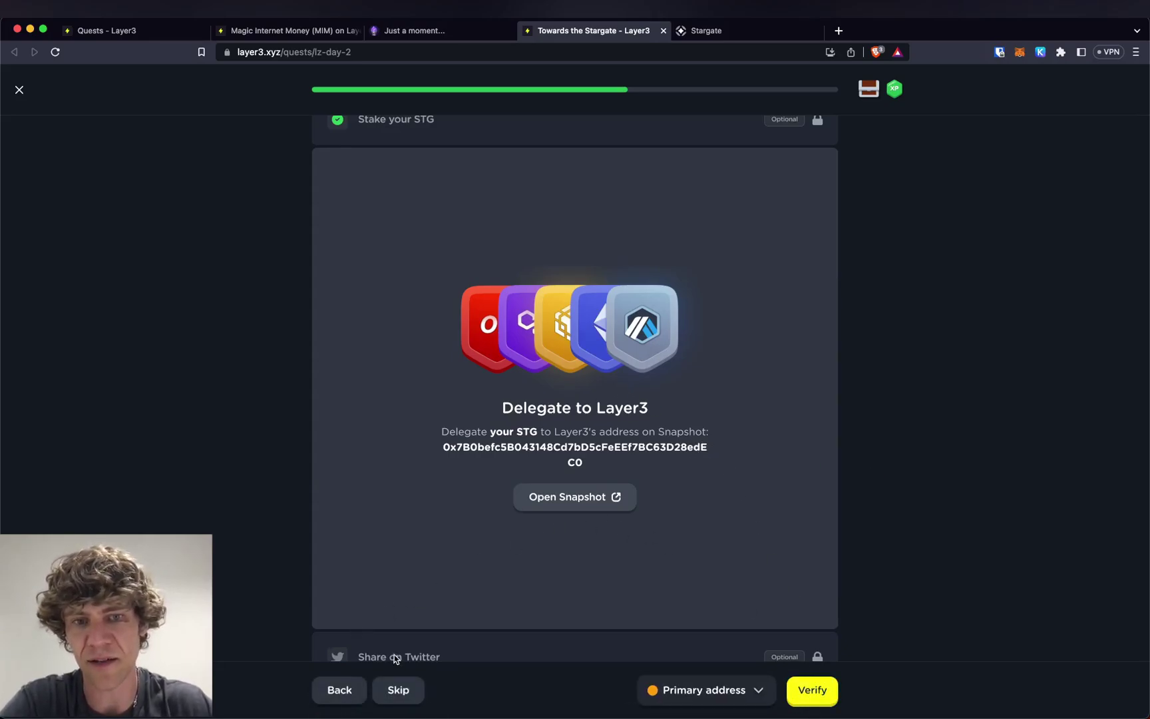
{"action": "left_click", "coordinate": [401, 695]}
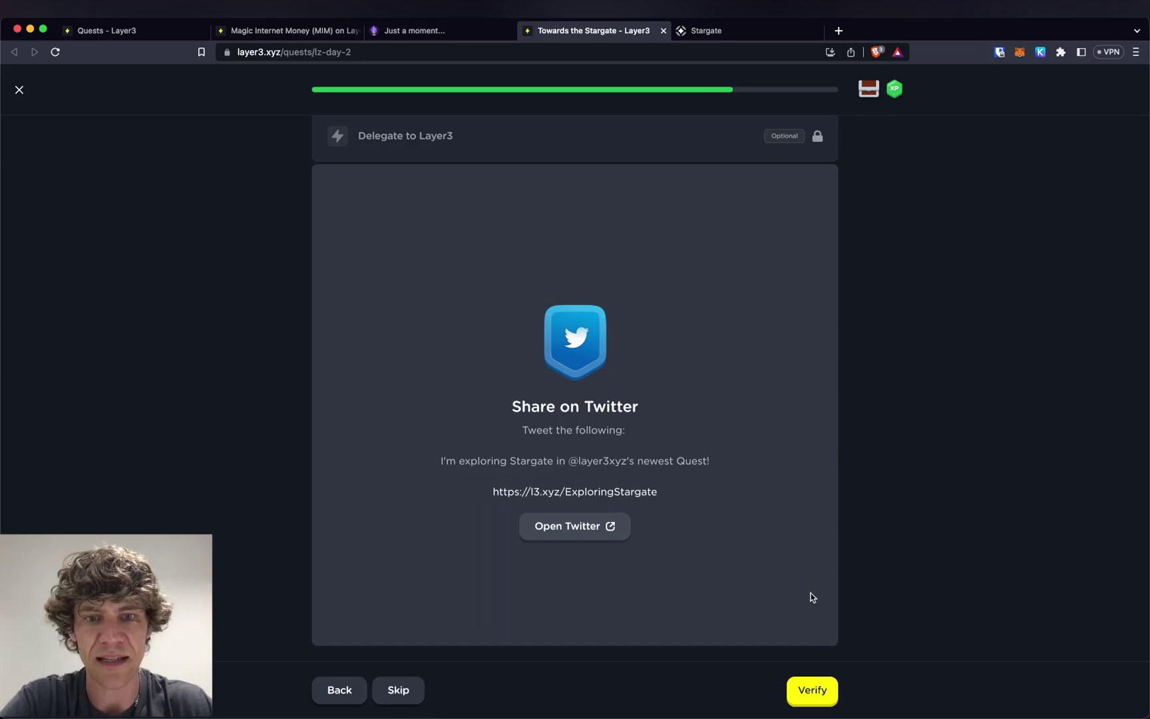
{"action": "left_click", "coordinate": [401, 689]}
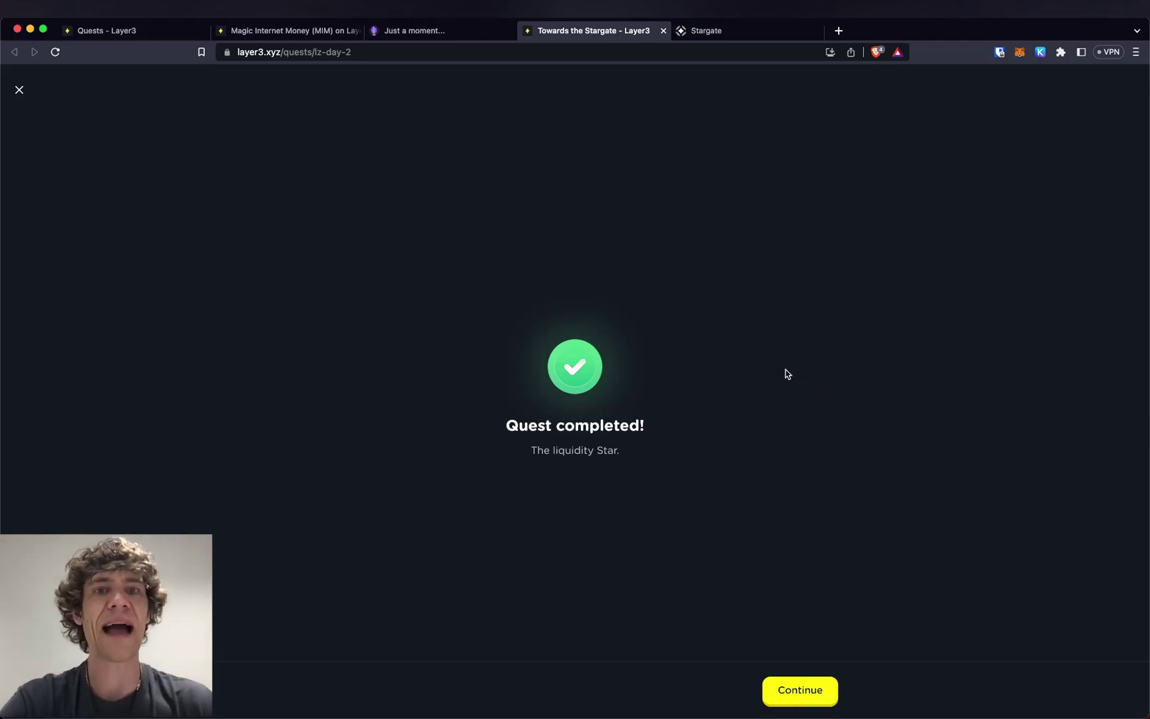
- Open the quest reward chest, get past the level and next-up screens, and close the finished quest tab
{"action": "left_click", "coordinate": [802, 698]}
{"action": "left_click", "coordinate": [812, 697]}
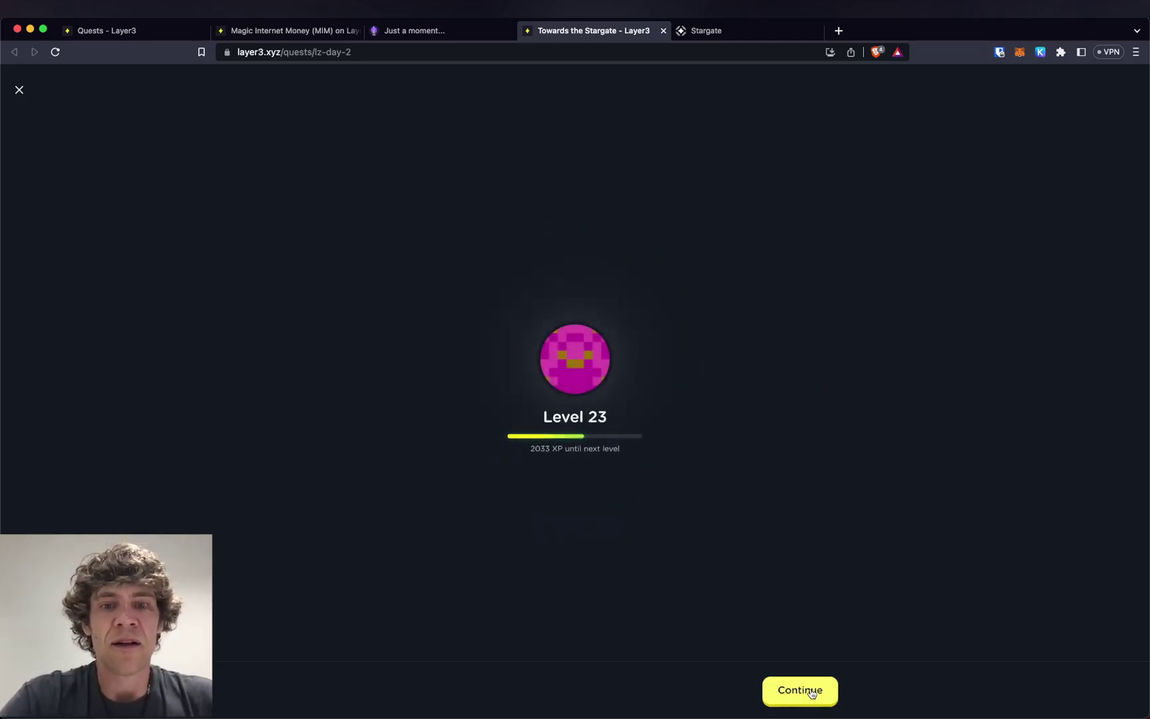
{"action": "left_click", "coordinate": [812, 694]}
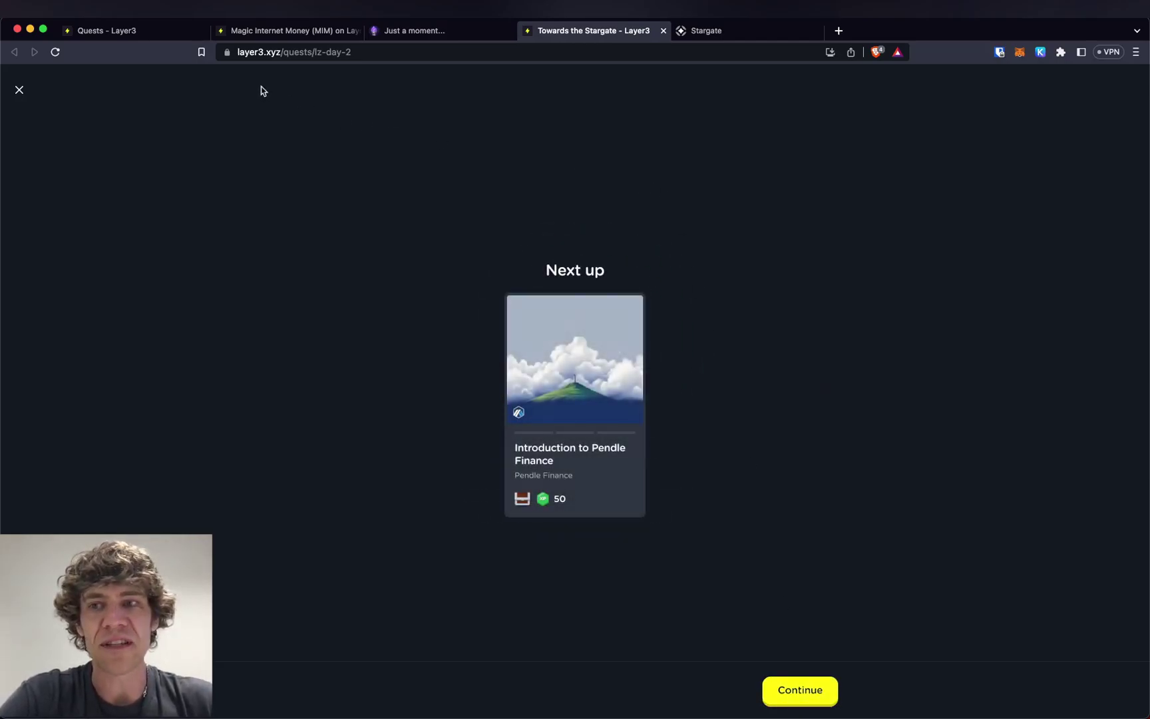
{"action": "left_click", "coordinate": [31, 94]}
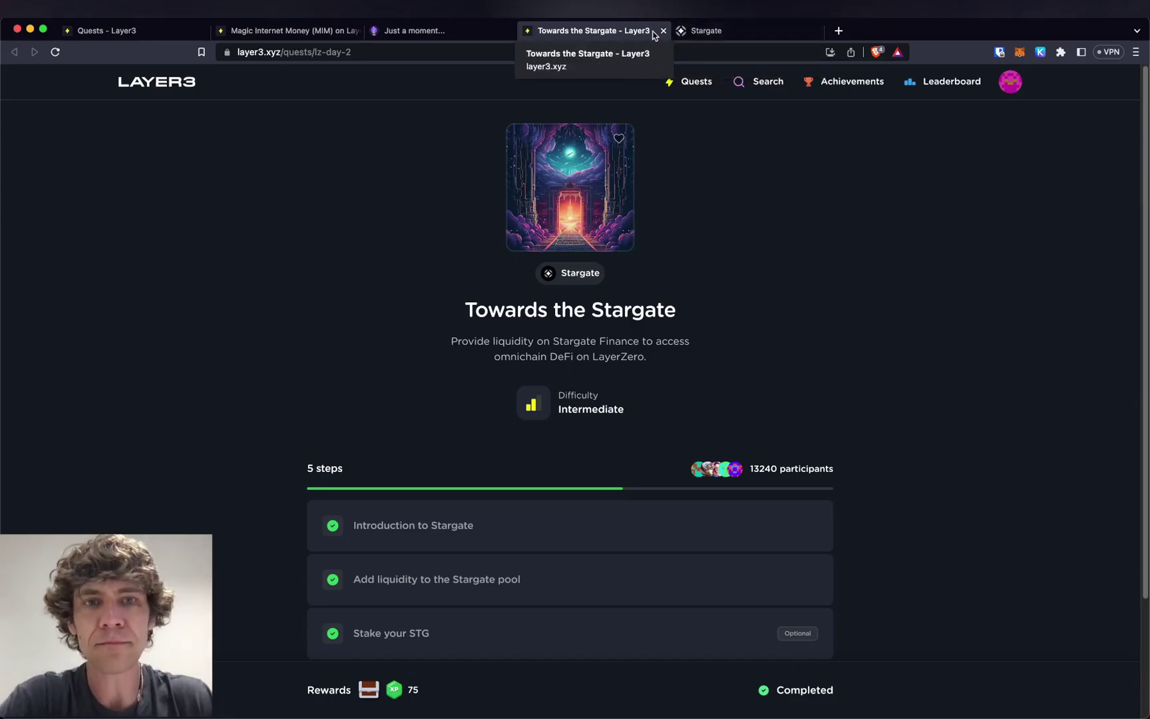
{"action": "scroll", "coordinate": [843, 339], "scroll_direction": "down", "scroll_amount": 3}
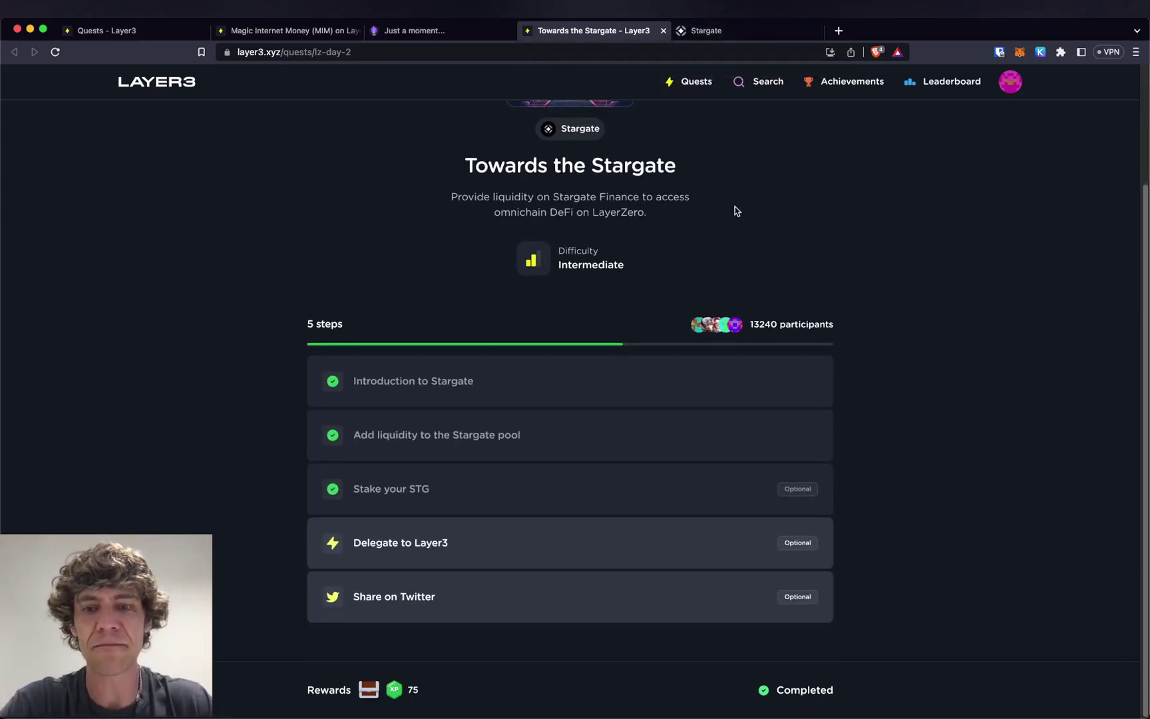
{"action": "left_click", "coordinate": [663, 31]}
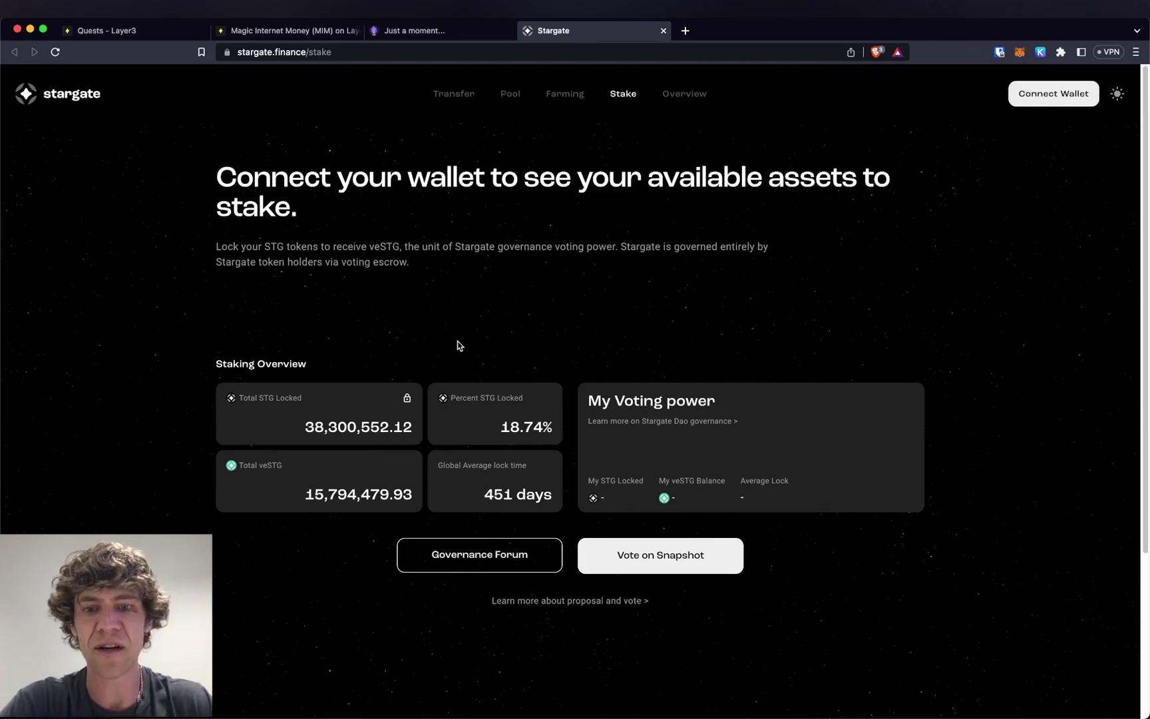
- Connect and unlock MetaMask on Stargate to show 27.70 STG staked, then open the DAO's Snapshot proposals
{"action": "left_click", "coordinate": [1072, 98]}
{"action": "left_click", "coordinate": [1109, 52]}
{"action": "left_click", "coordinate": [722, 147]}
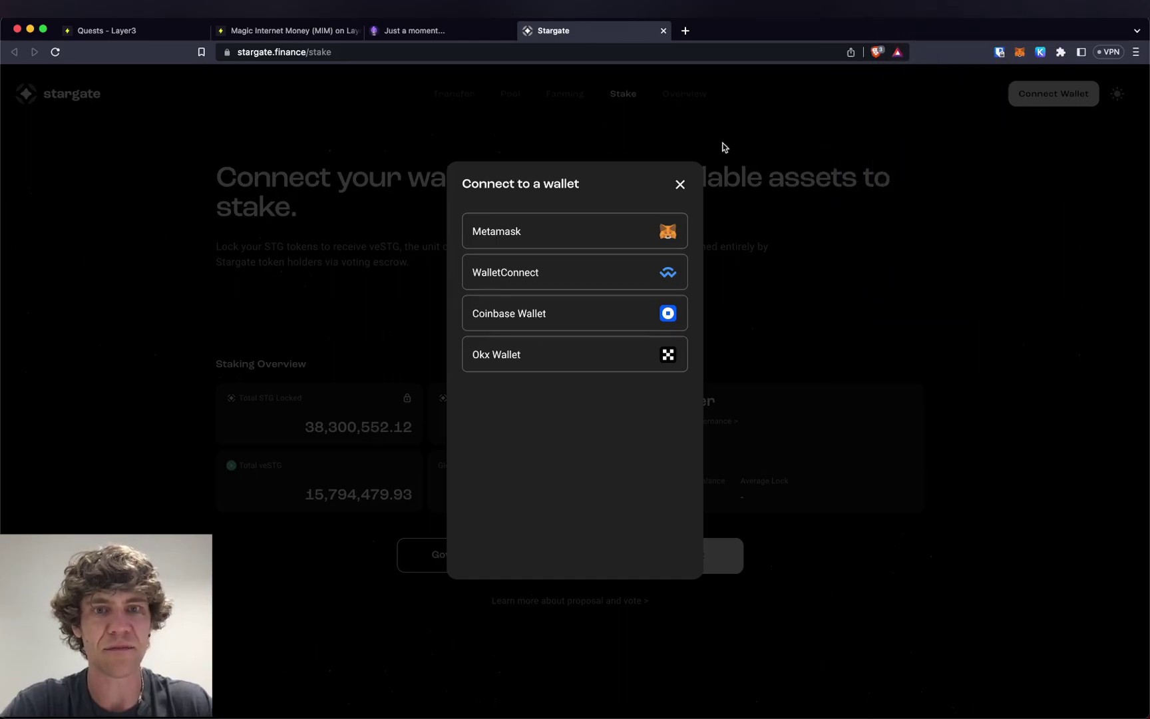
{"action": "left_click", "coordinate": [552, 239]}
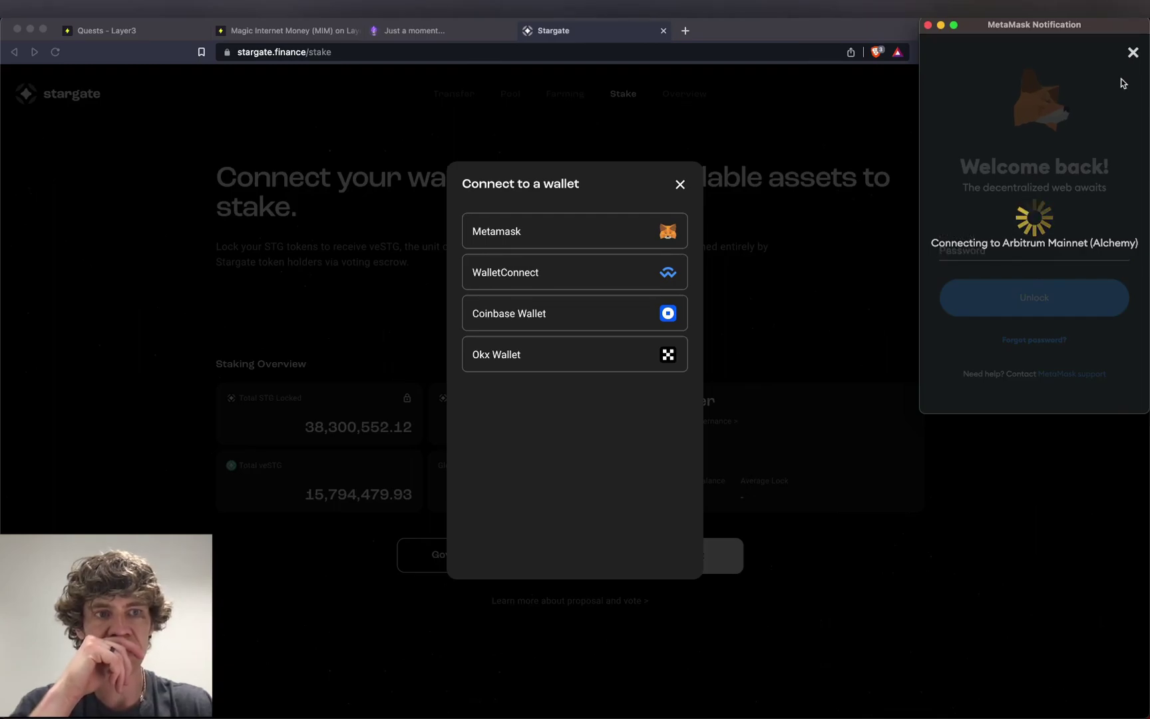
{"action": "left_click", "coordinate": [991, 248]}
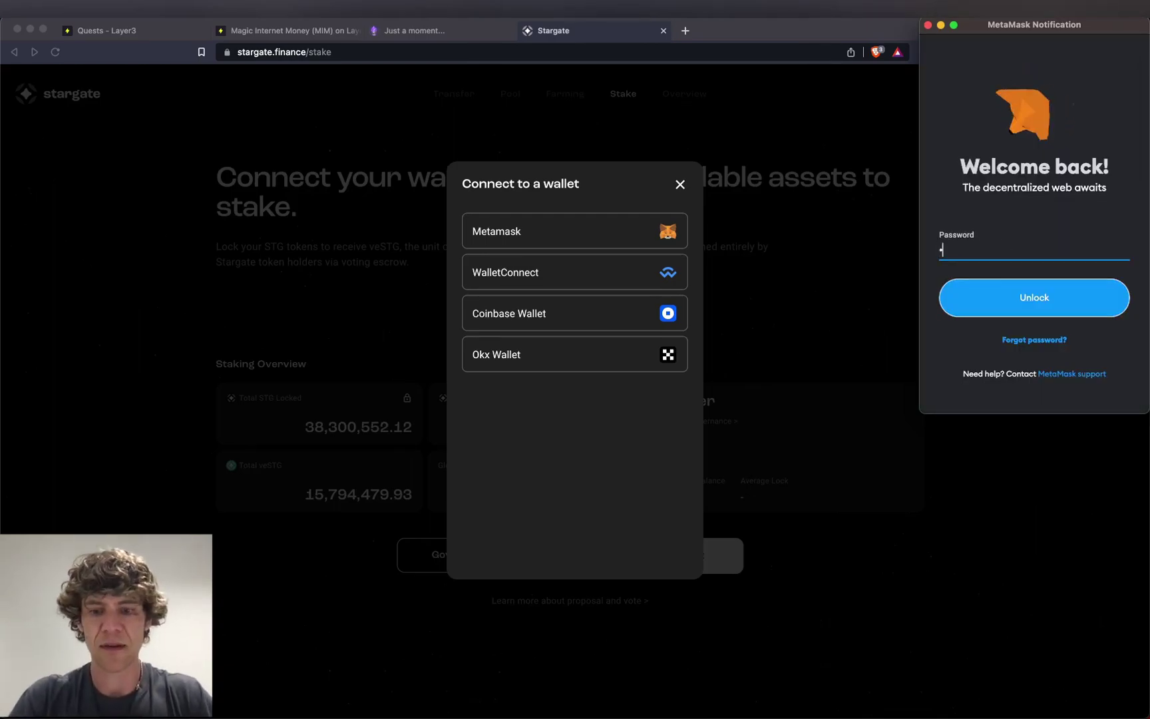
{"action": "type", "text": "••••••••••••••••"}
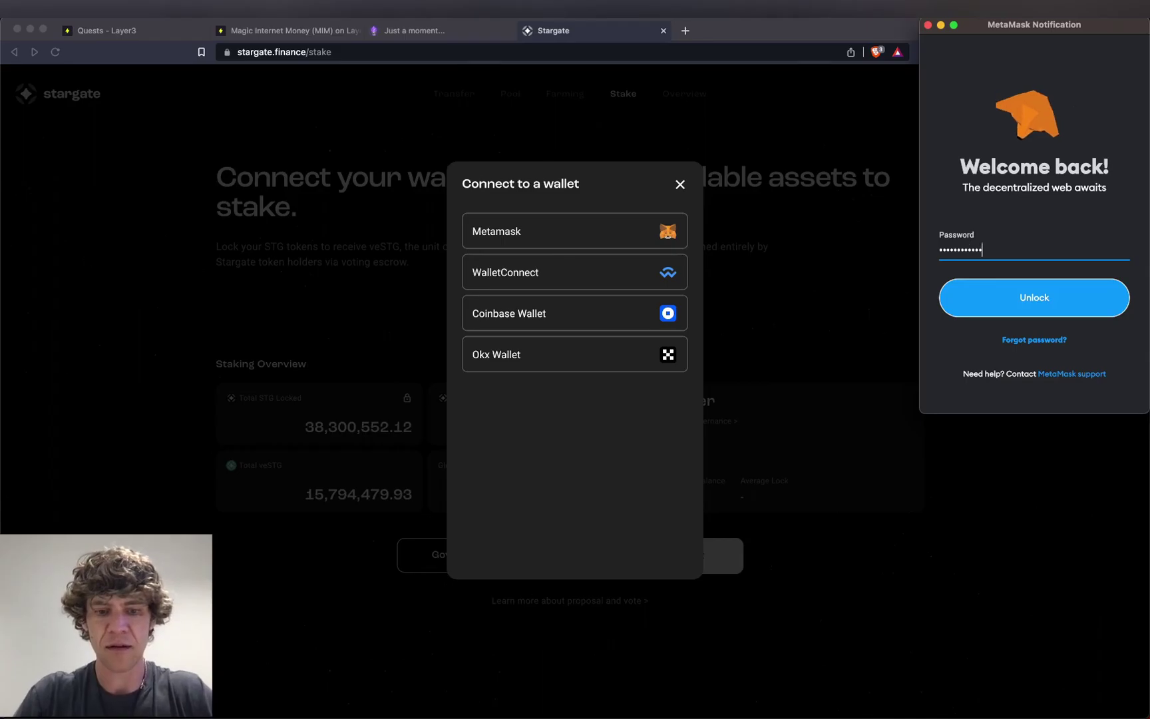
{"action": "key", "text": "Return"}
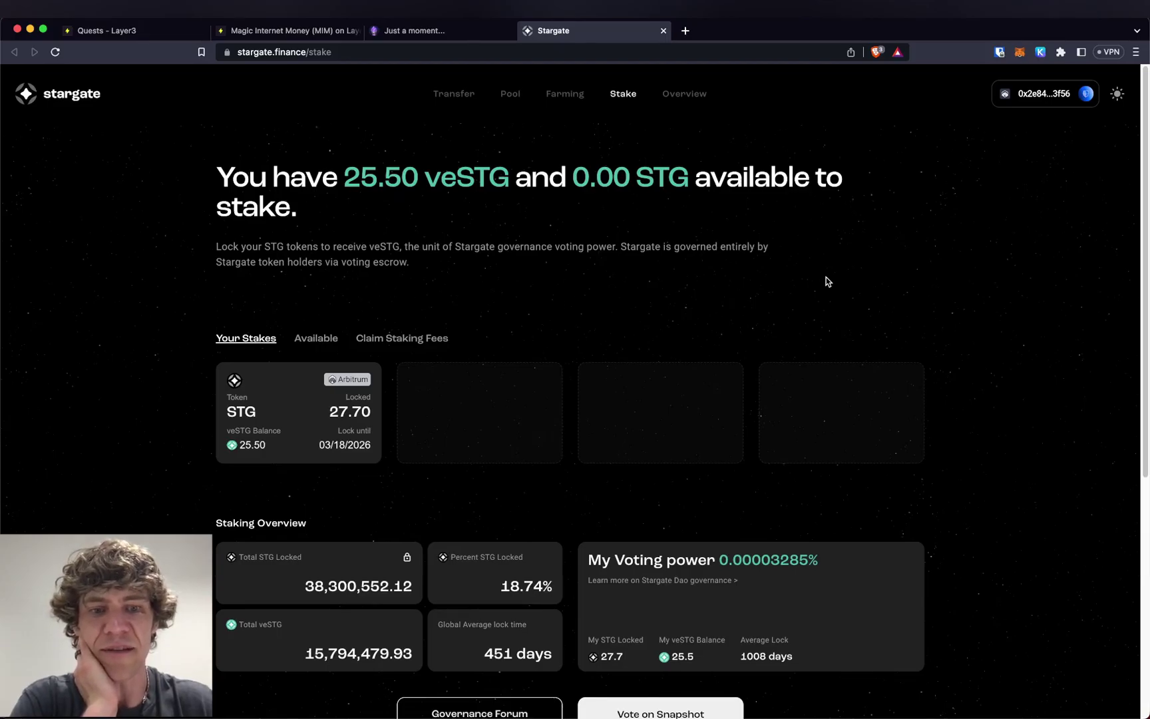
{"action": "scroll", "coordinate": [1003, 343], "scroll_direction": "down", "scroll_amount": 3}
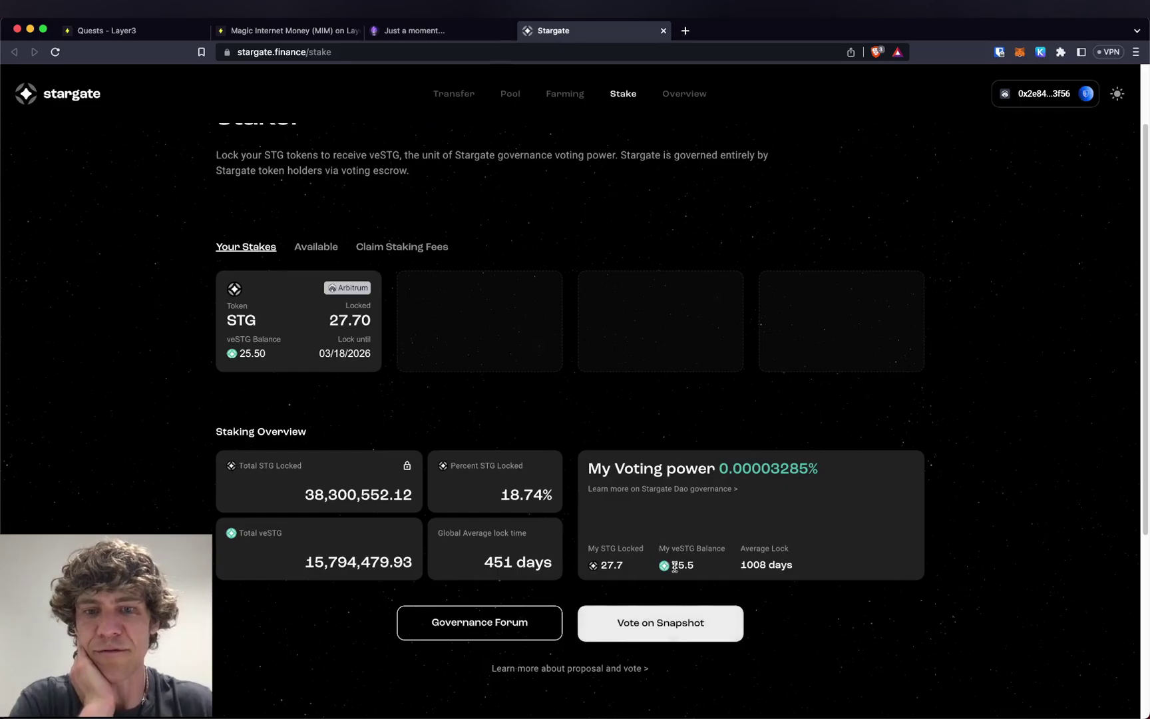
{"action": "left_click", "coordinate": [644, 627]}
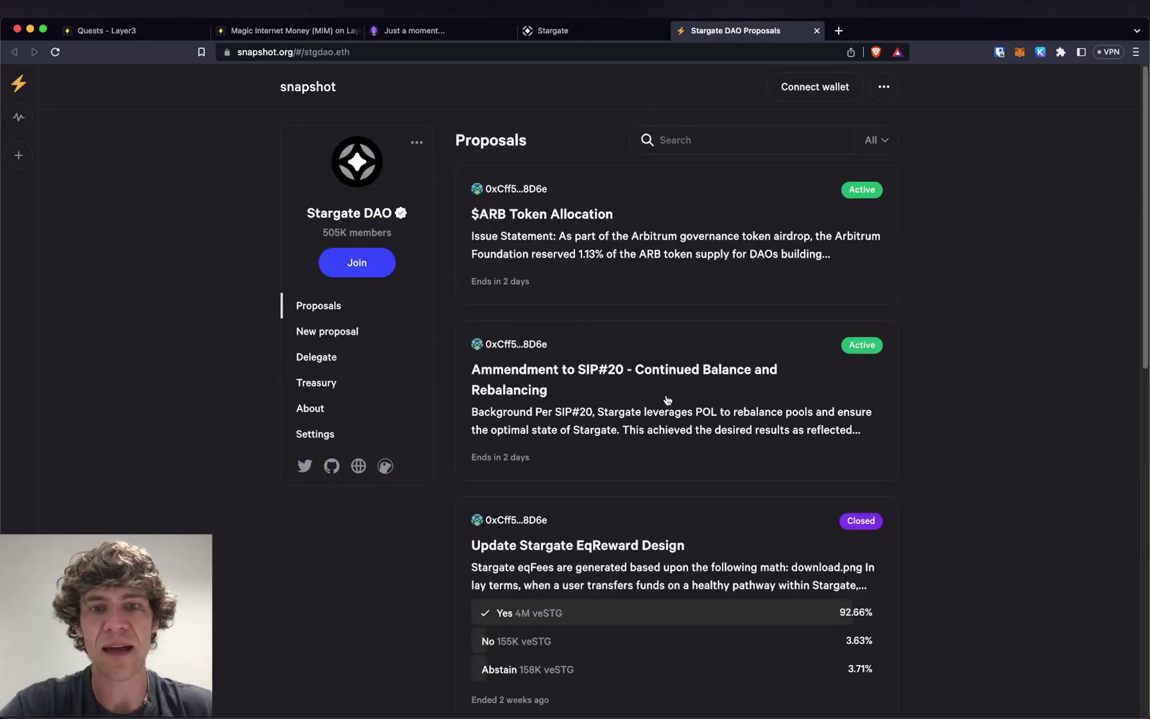
- Connect MetaMask to Snapshot's Stargate DAO space and open the $ARB Token Allocation proposal
{"action": "left_click", "coordinate": [810, 88]}
{"action": "left_click", "coordinate": [595, 377]}
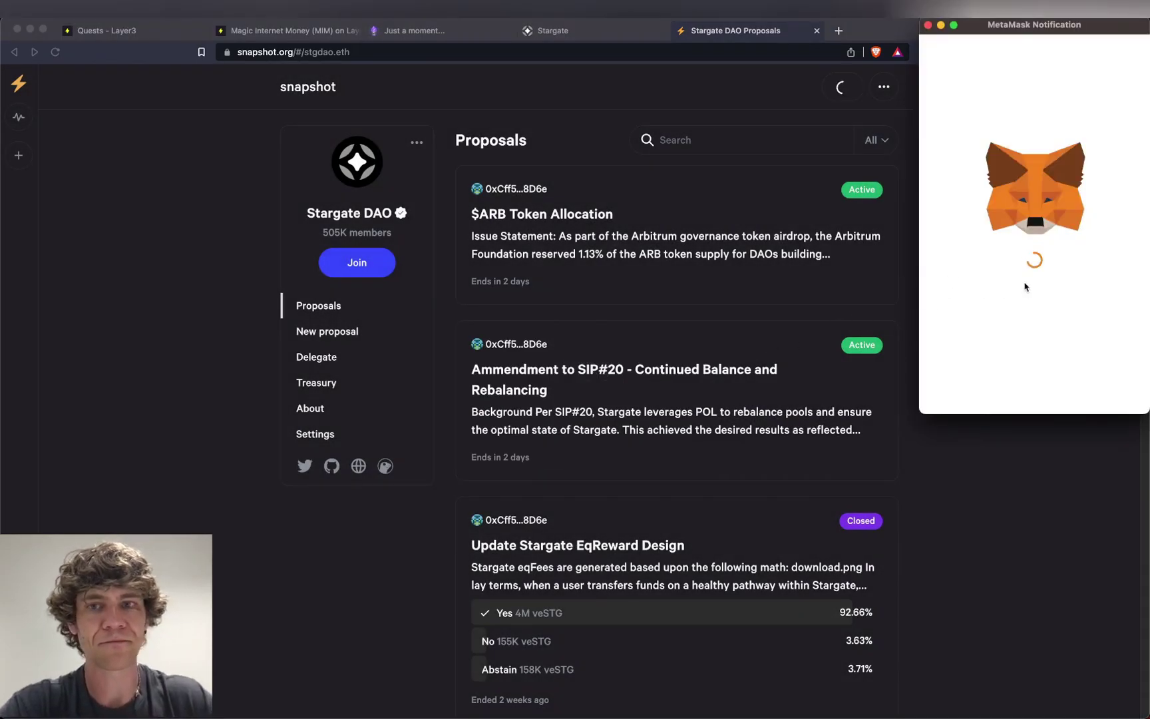
{"action": "left_click", "coordinate": [1098, 389]}
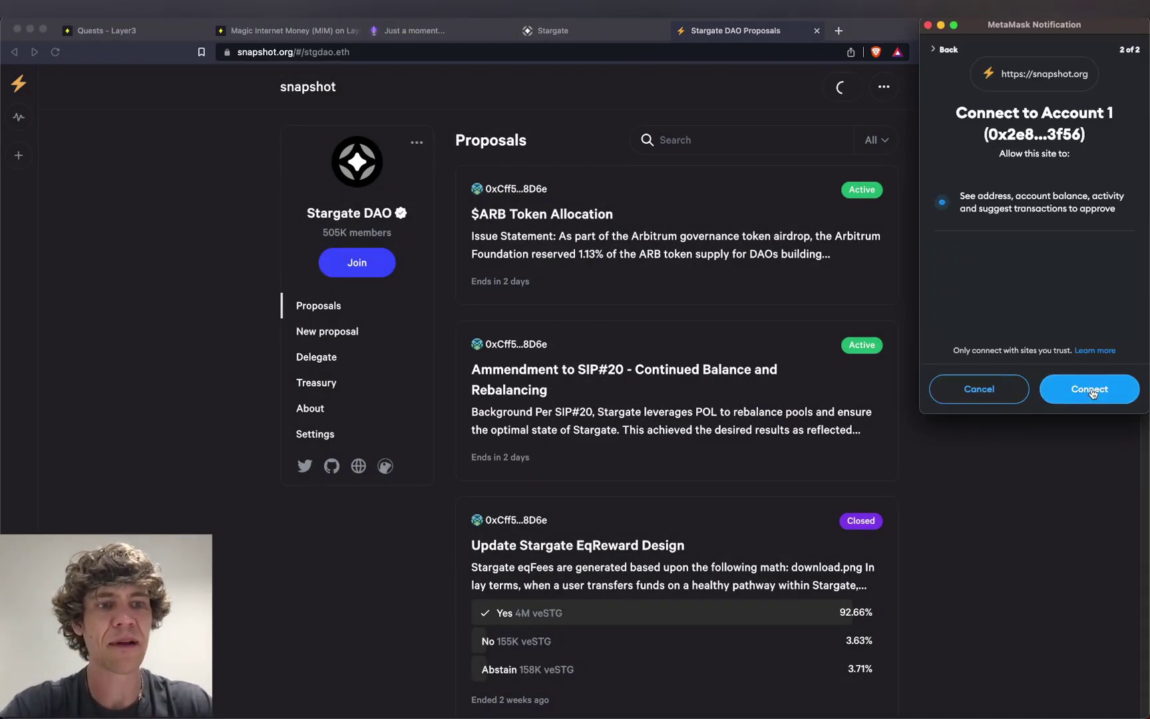
{"action": "left_click", "coordinate": [1097, 389]}
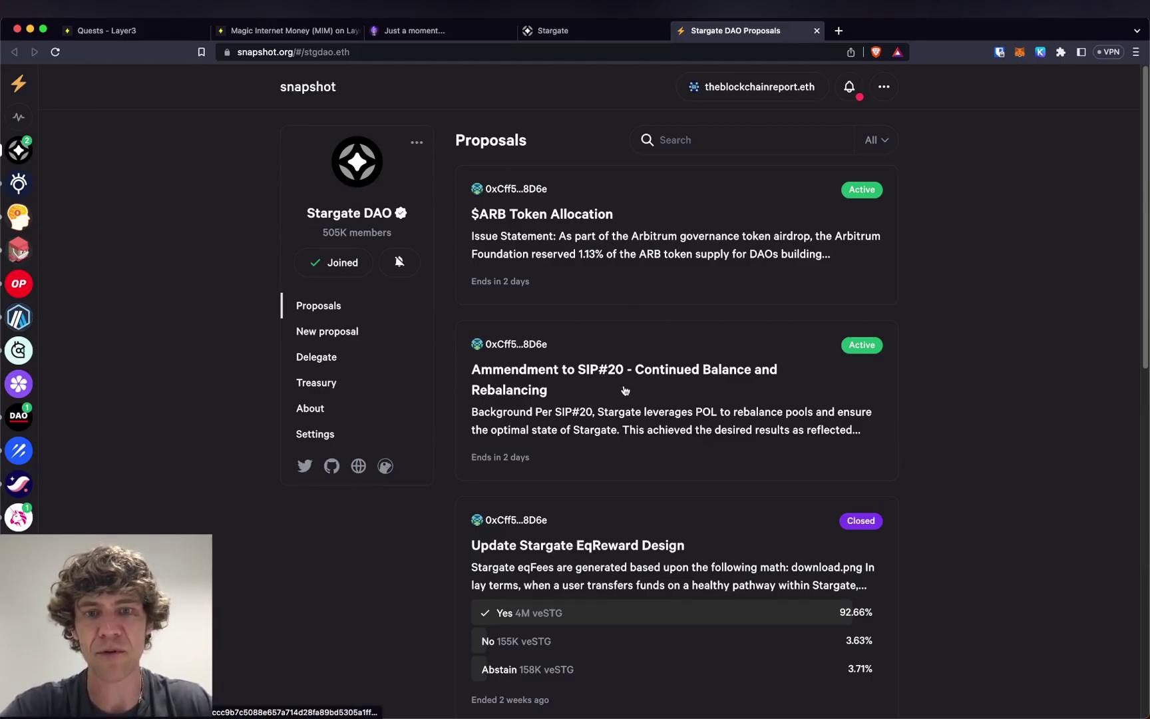
{"action": "left_click", "coordinate": [651, 270]}
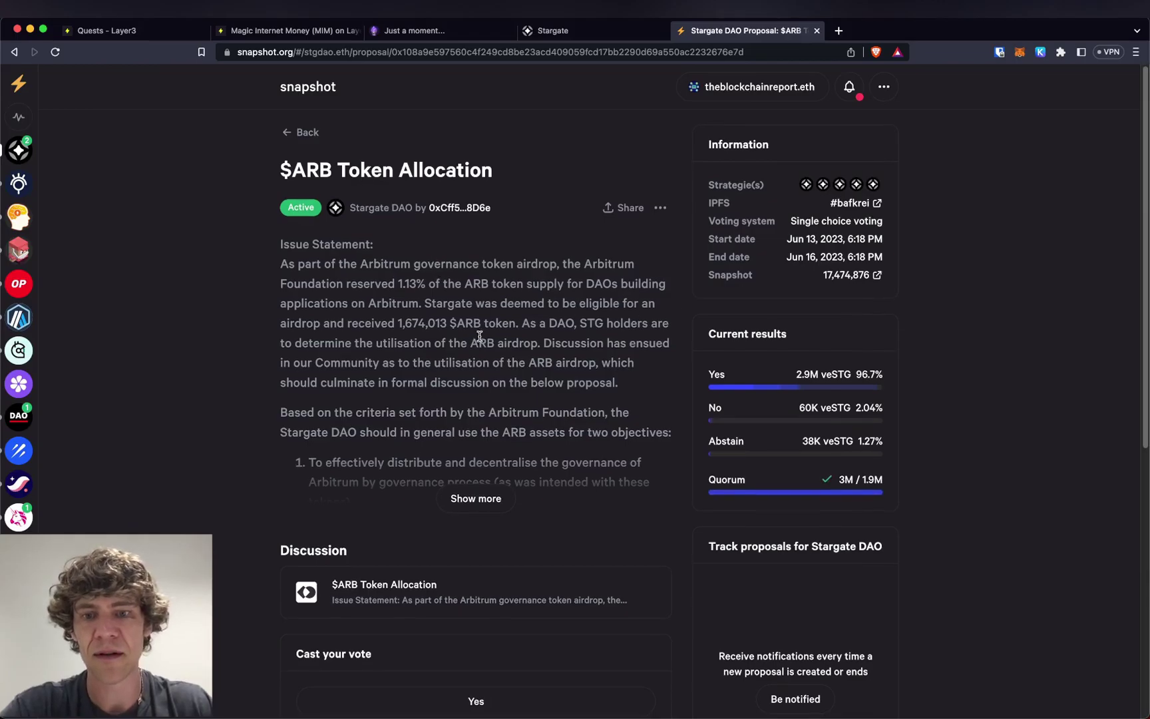
- Vote Yes on the $ARB Token Allocation proposal, signing the vote message in MetaMask
{"action": "scroll", "coordinate": [693, 295], "scroll_direction": "down", "scroll_amount": 1}
{"action": "scroll", "coordinate": [527, 239], "scroll_direction": "down", "scroll_amount": 2}
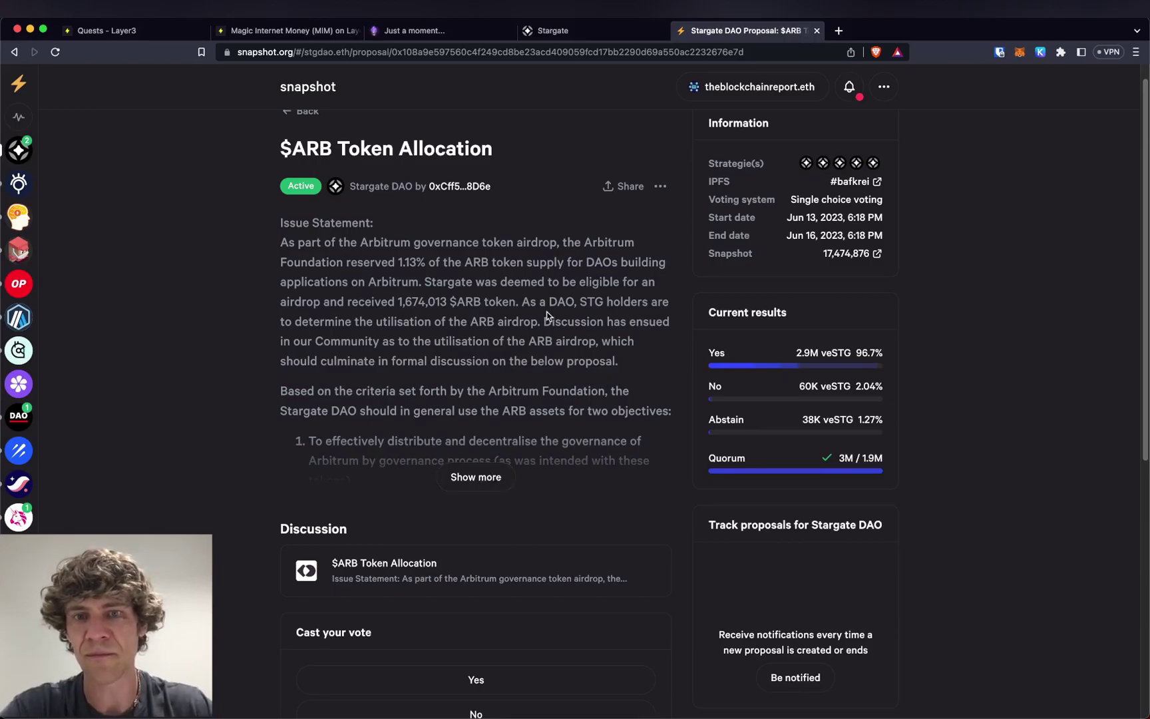
{"action": "scroll", "coordinate": [547, 319], "scroll_direction": "down", "scroll_amount": 5}
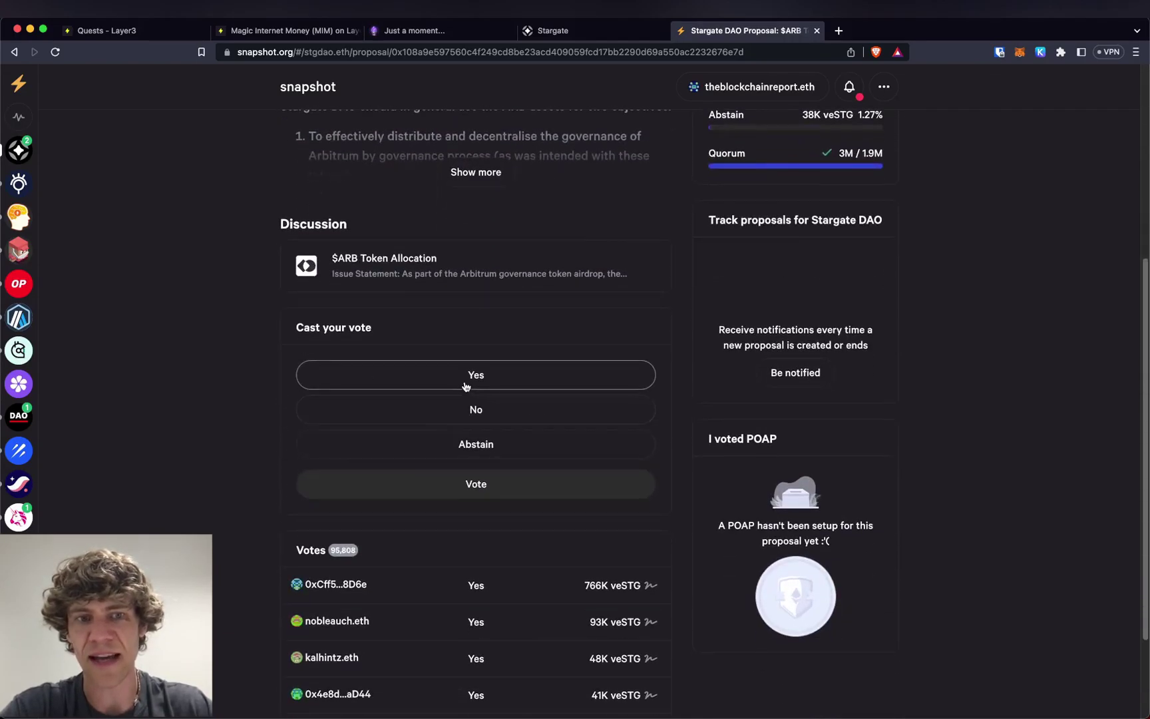
{"action": "left_click", "coordinate": [470, 382]}
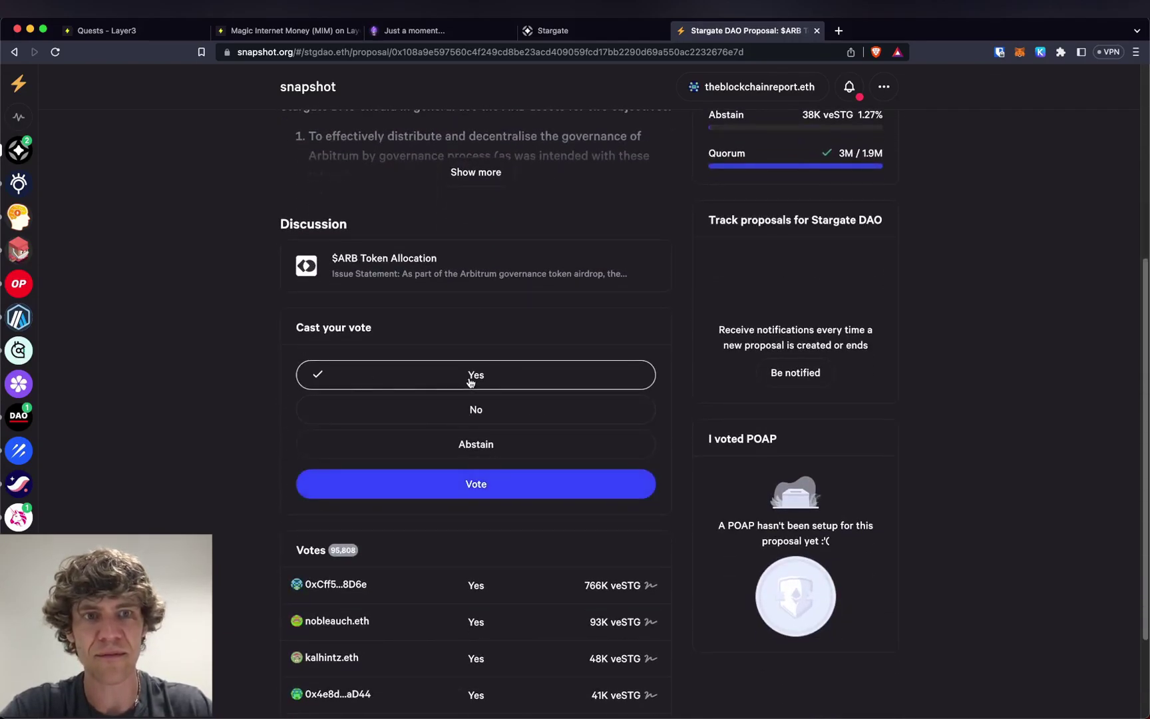
{"action": "left_click", "coordinate": [493, 487]}
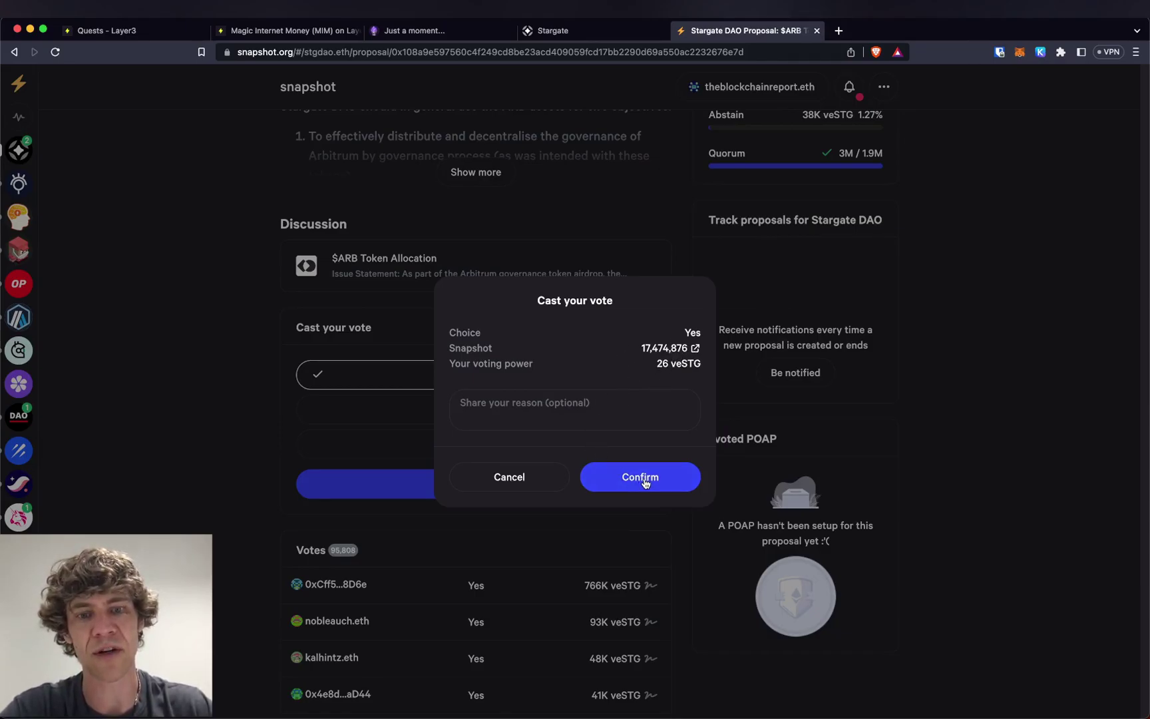
{"action": "left_click", "coordinate": [640, 477]}
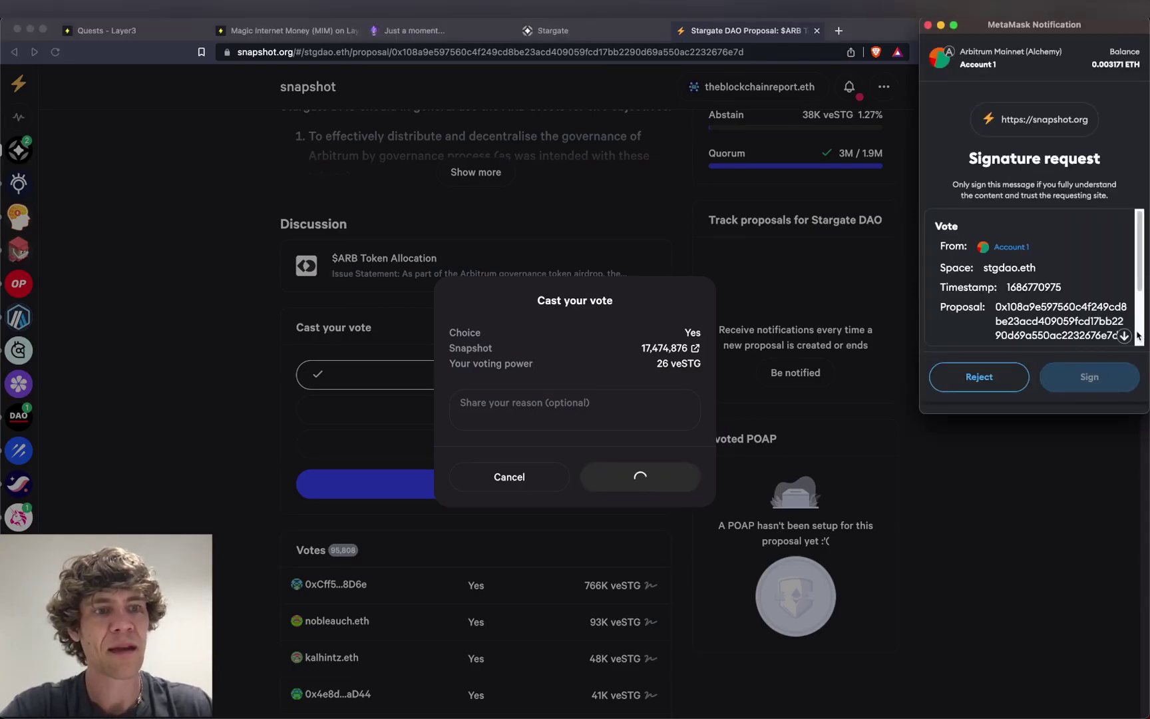
{"action": "left_click", "coordinate": [1124, 336]}
{"action": "left_click", "coordinate": [1111, 376]}
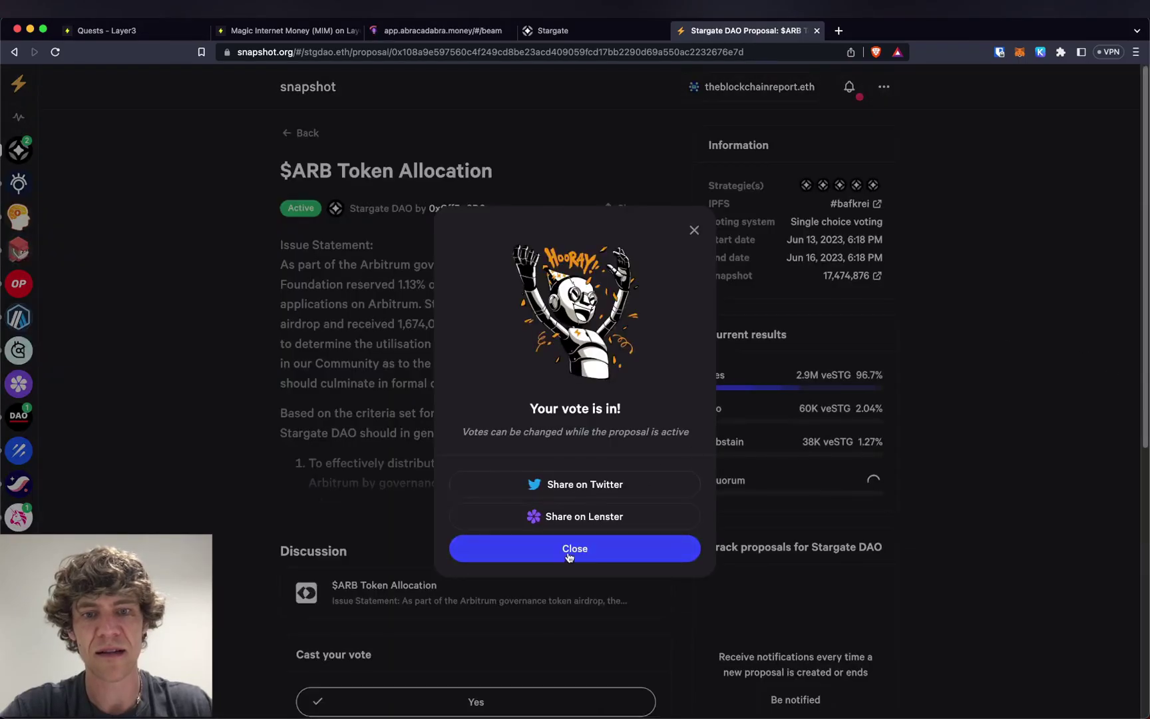
{"action": "left_click", "coordinate": [574, 549]}
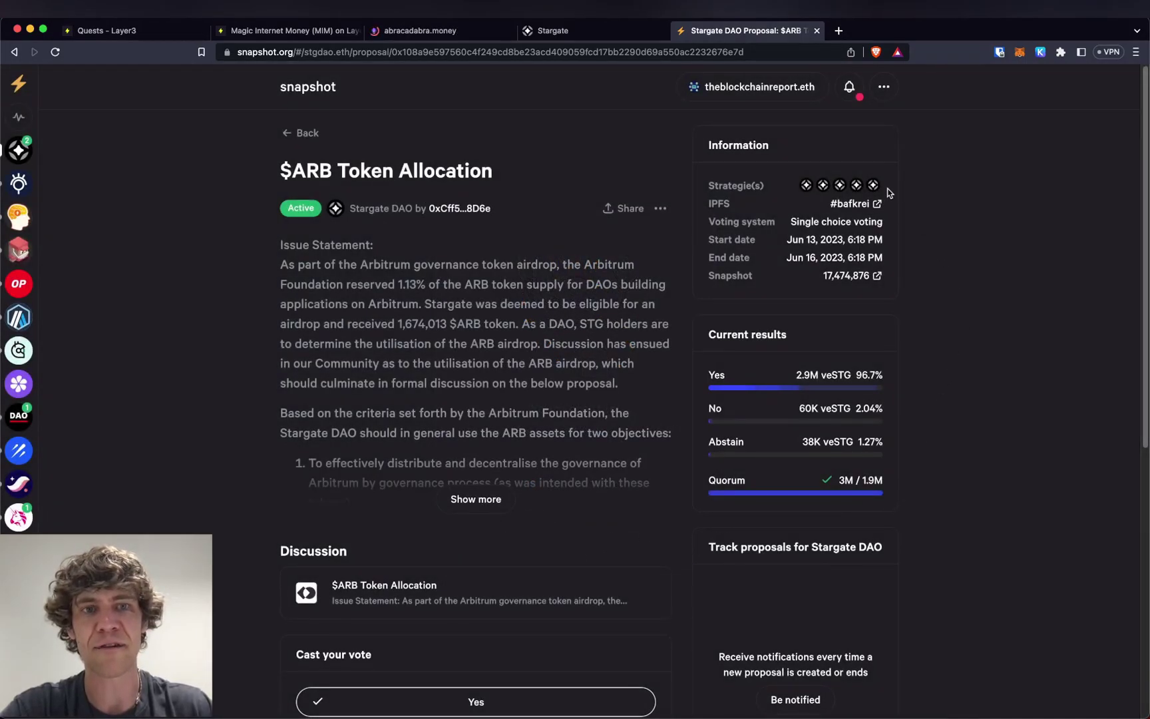
- Vote Yes on the Amendment to SIP#20 proposal and sign it in MetaMask
{"action": "left_click", "coordinate": [303, 133]}
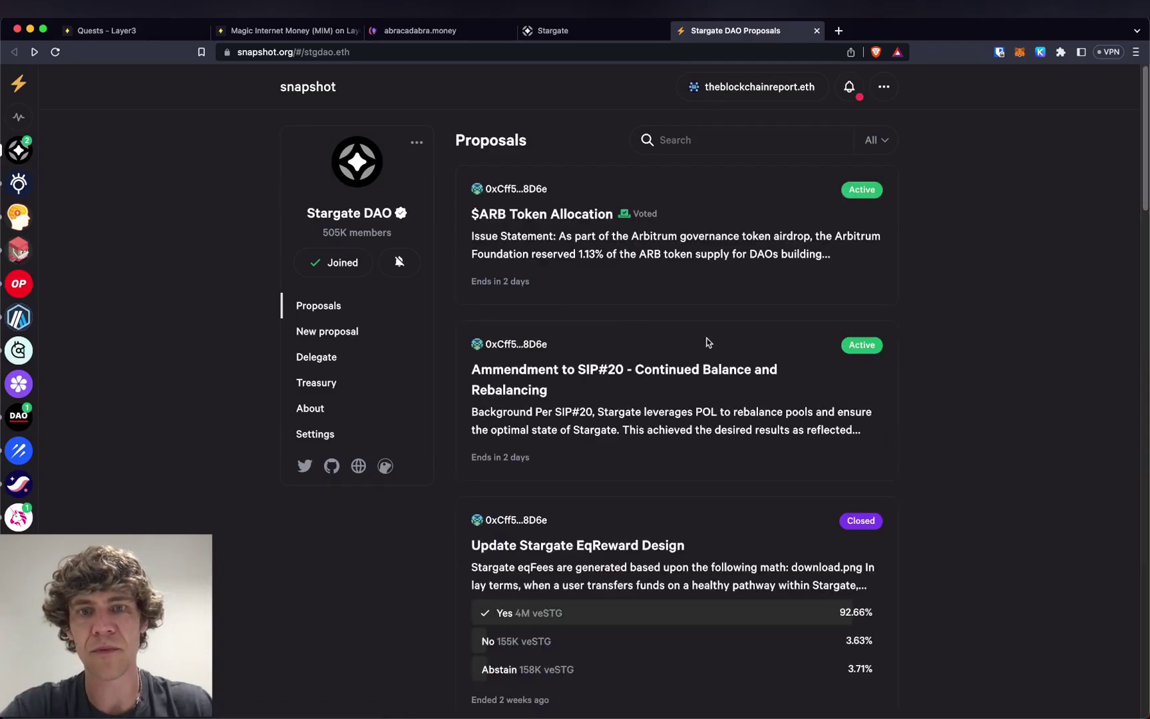
{"action": "left_click", "coordinate": [680, 373]}
{"action": "scroll", "coordinate": [552, 380], "scroll_direction": "down", "scroll_amount": 5}
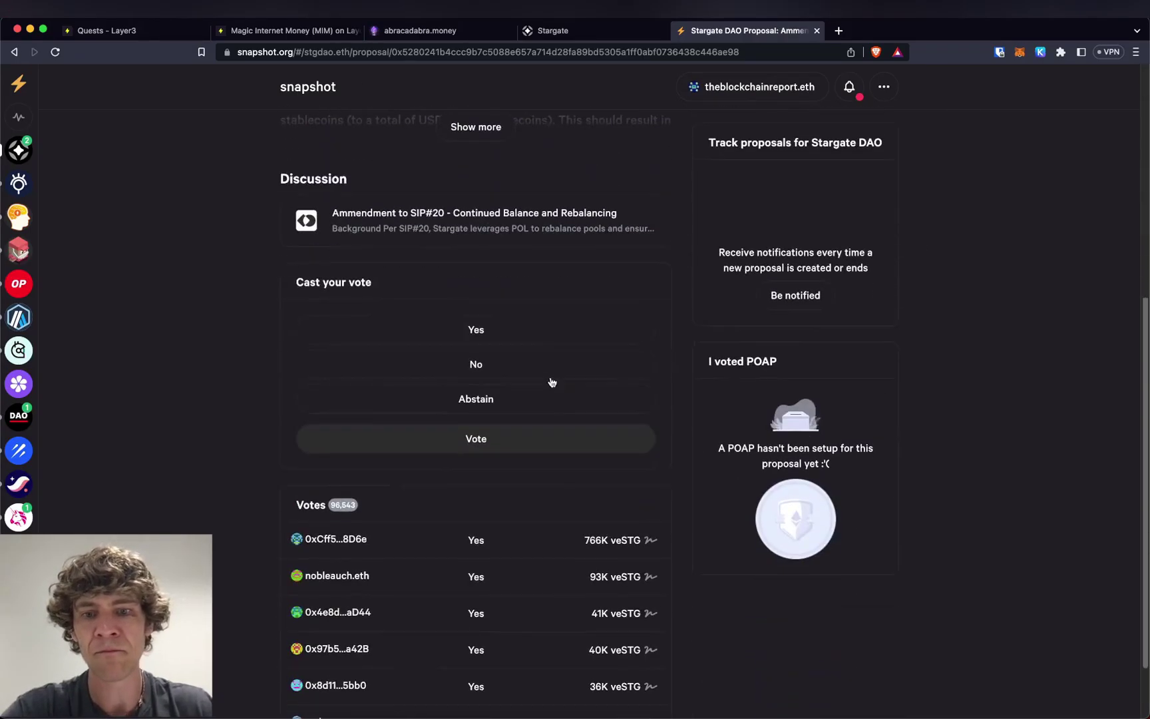
{"action": "left_click", "coordinate": [540, 326]}
{"action": "left_click", "coordinate": [517, 449]}
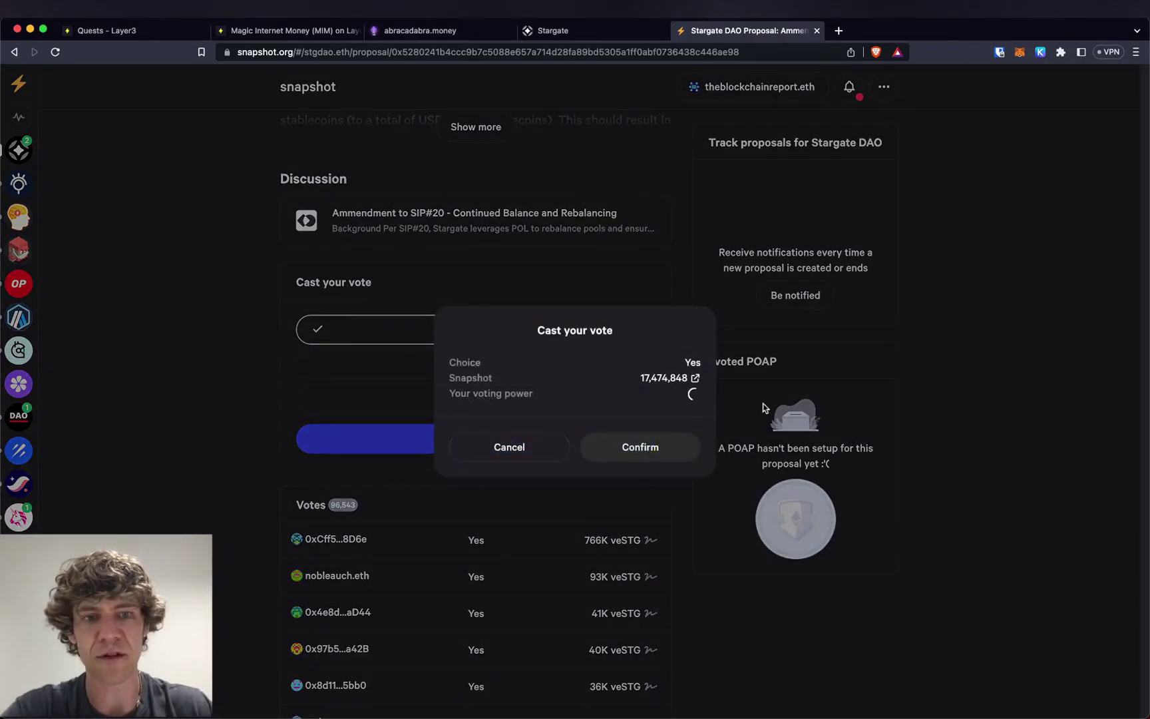
{"action": "left_click", "coordinate": [639, 475]}
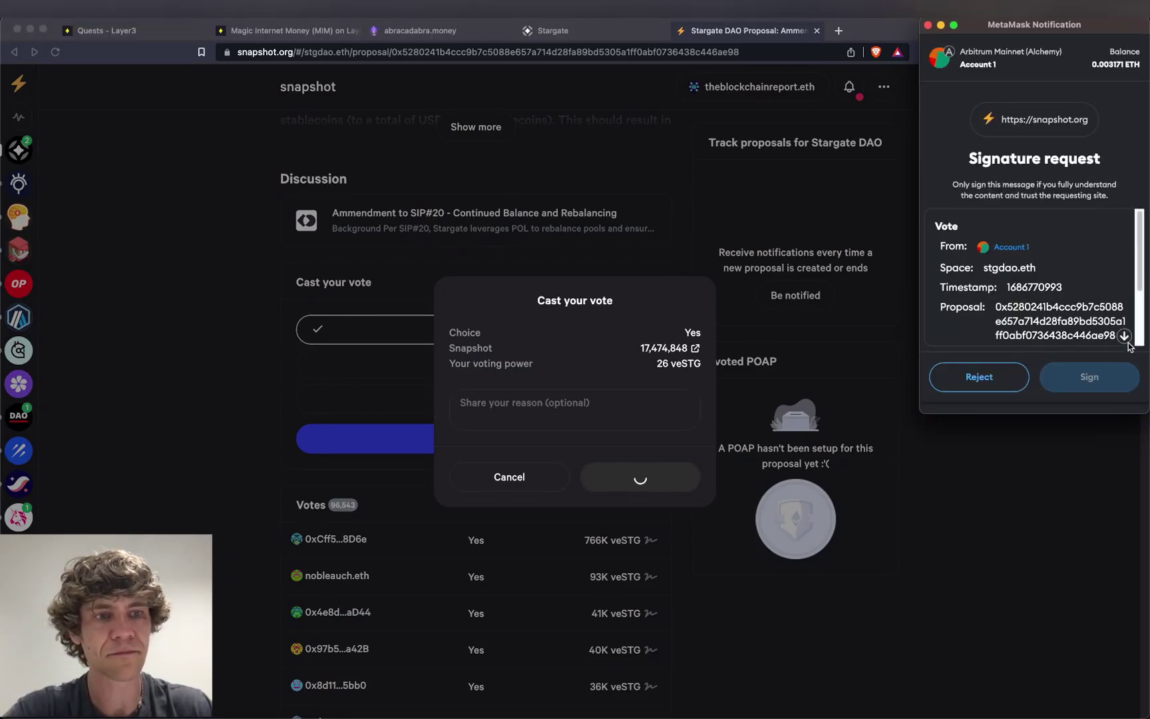
{"action": "left_click", "coordinate": [1124, 336]}
{"action": "left_click", "coordinate": [1113, 383]}
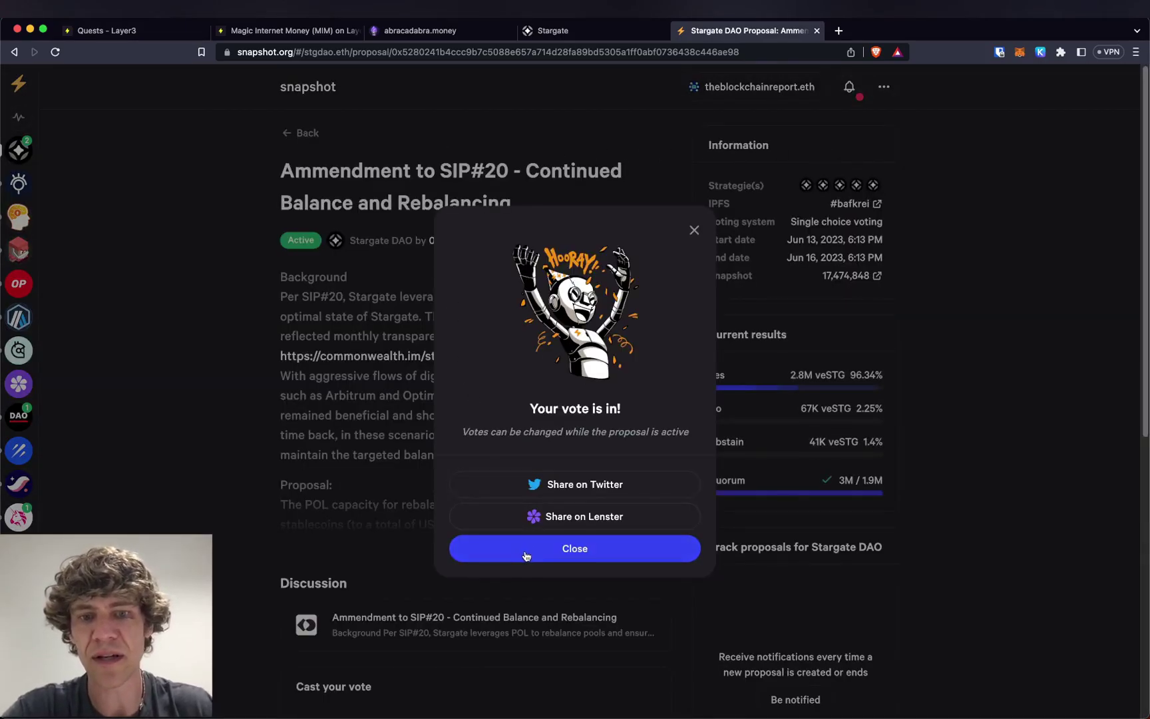
{"action": "left_click", "coordinate": [331, 138]}
- Open Uniswap's Filecoin FVM proposal, pick No, then cancel the vote dialog without voting
{"action": "left_click", "coordinate": [308, 134]}
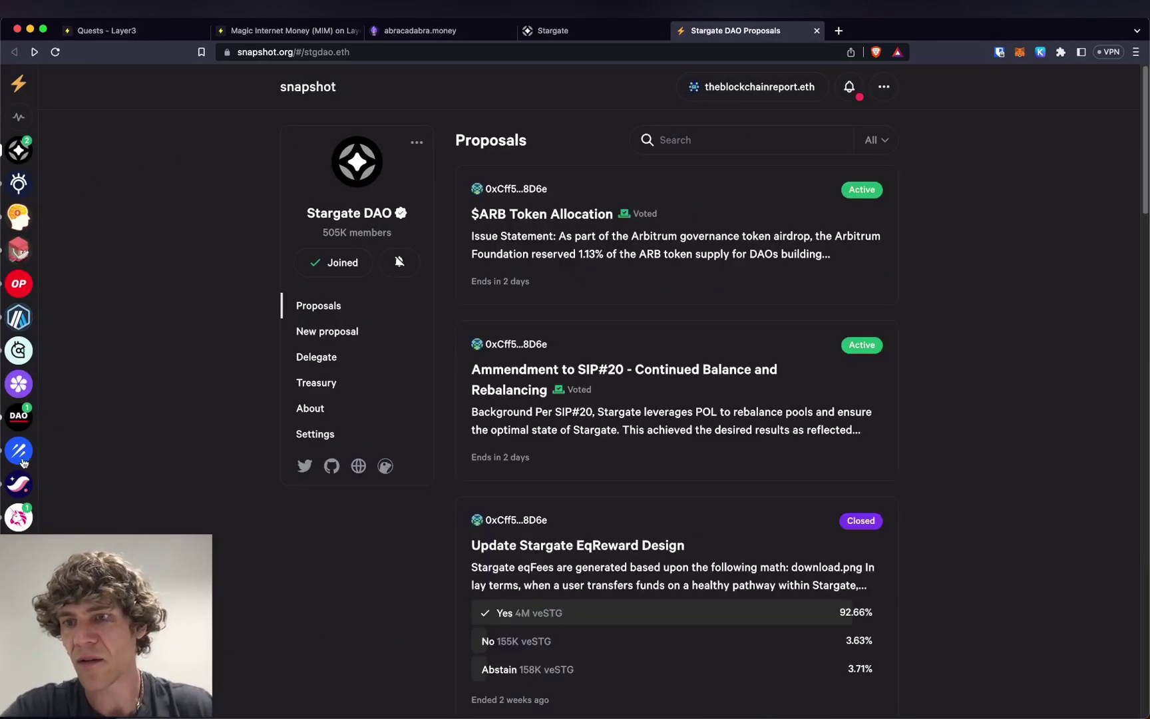
{"action": "left_click", "coordinate": [8, 523]}
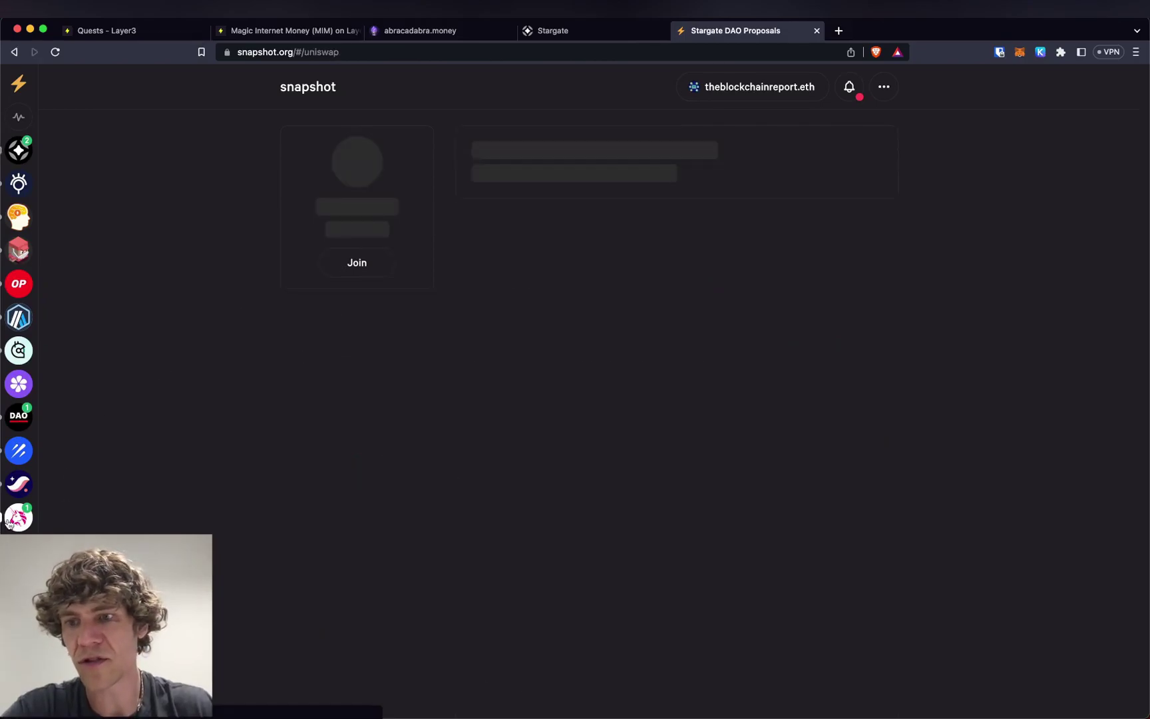
{"action": "left_click", "coordinate": [635, 303]}
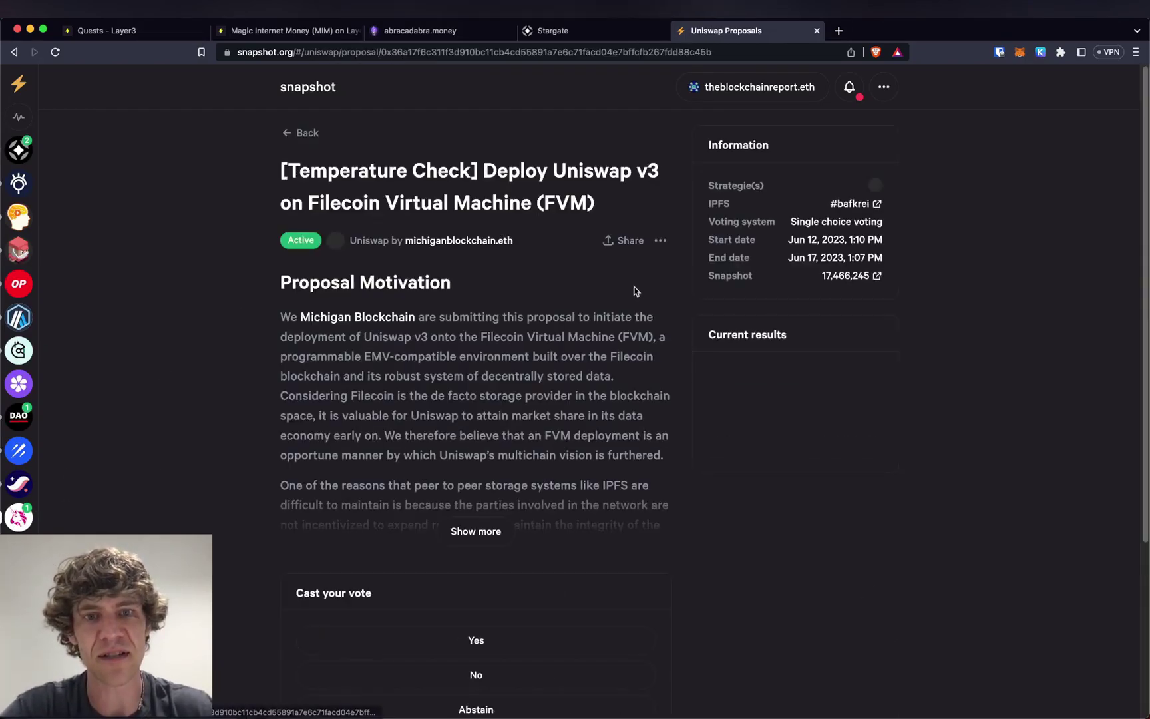
{"action": "left_click", "coordinate": [477, 677]}
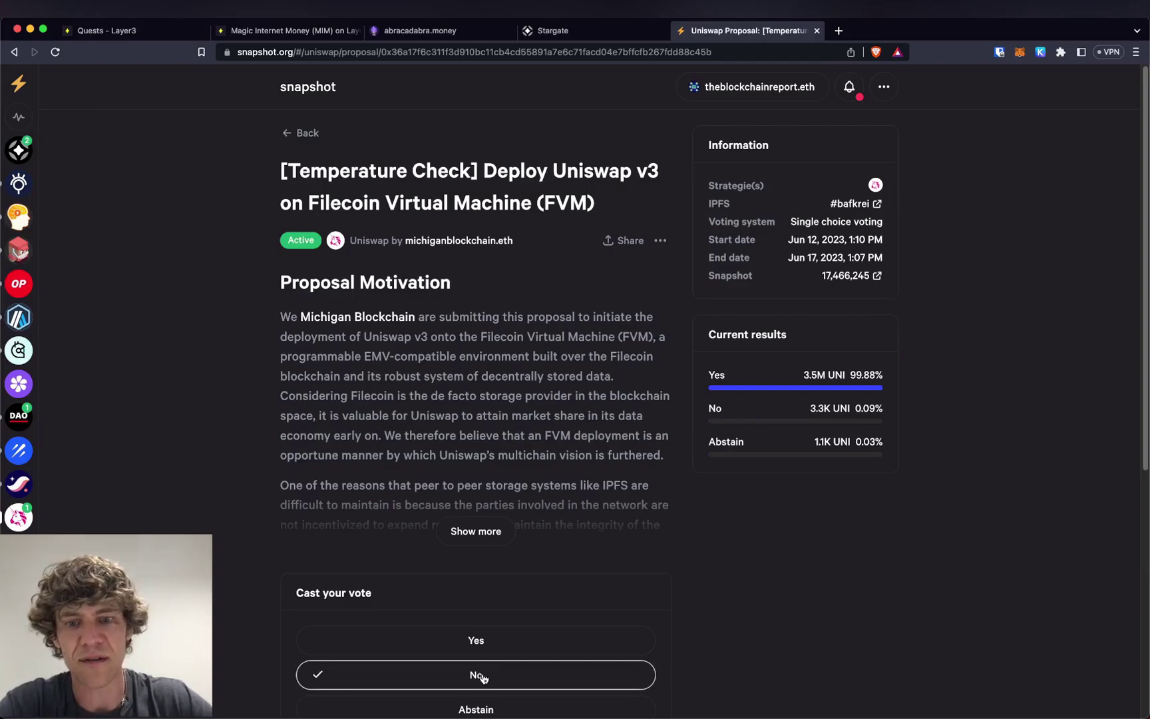
{"action": "scroll", "coordinate": [586, 559], "scroll_direction": "down", "scroll_amount": 6}
{"action": "left_click", "coordinate": [543, 353]}
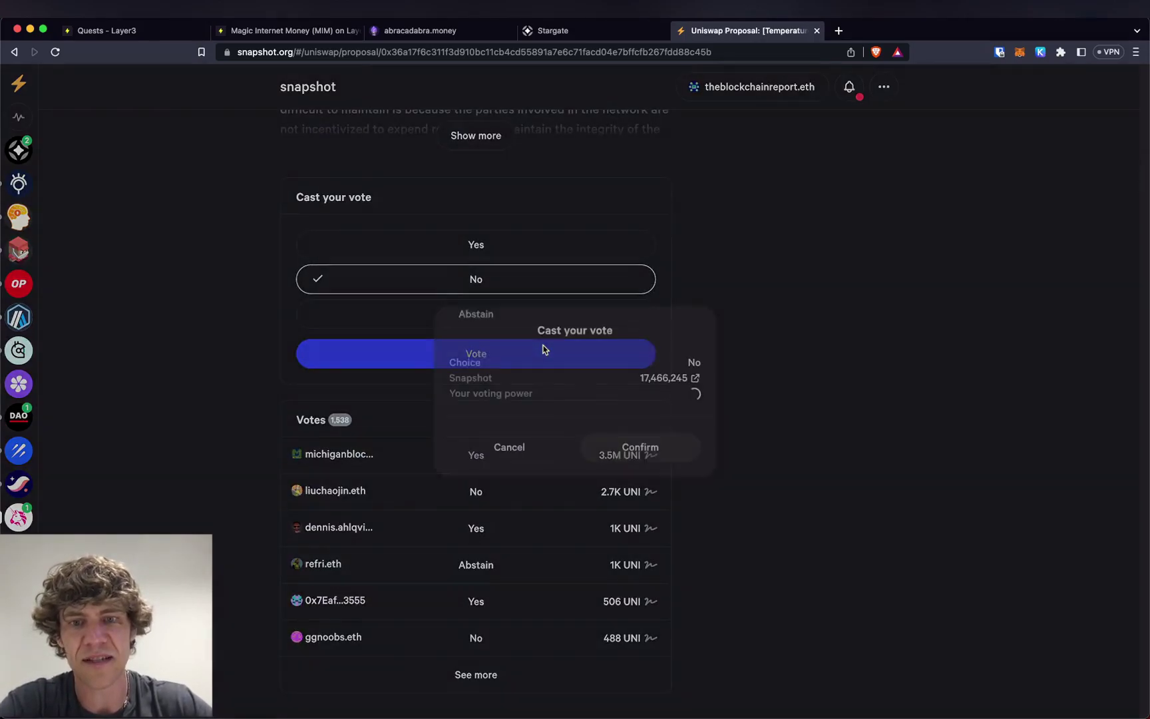
{"action": "left_click", "coordinate": [817, 311]}
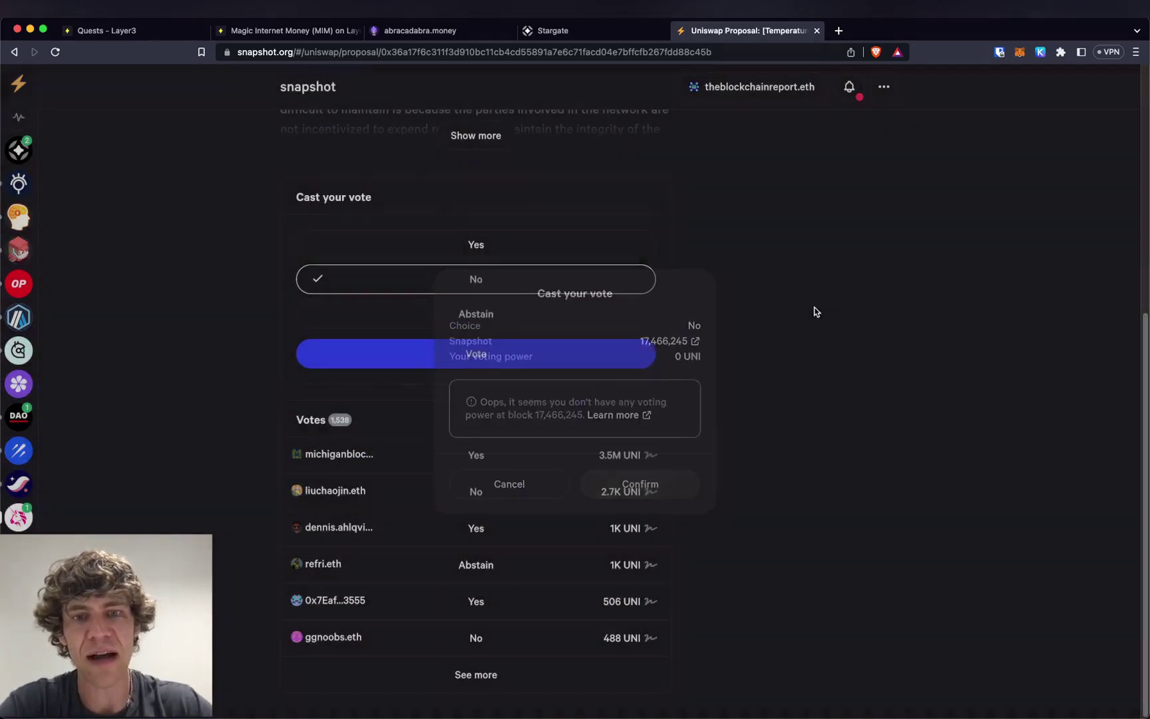
- Close Snapshot, review the connected account's balances on Stargate, then close the Stargate tab
{"action": "left_click", "coordinate": [817, 30]}
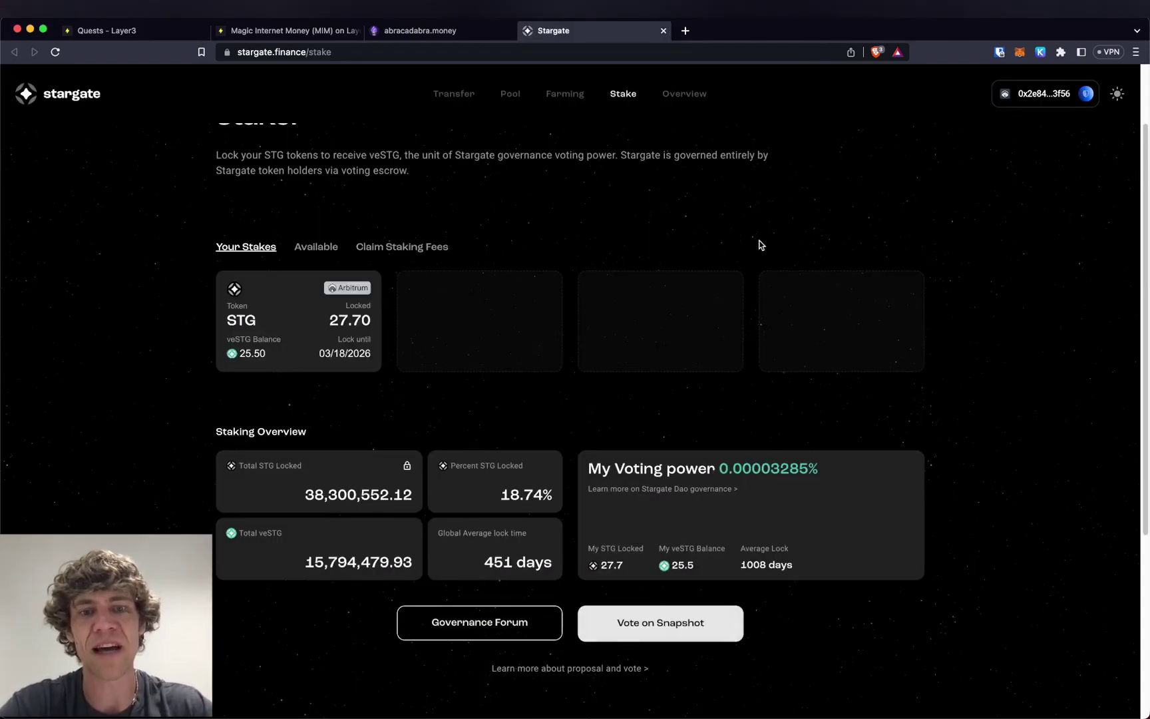
{"action": "left_click", "coordinate": [1039, 94]}
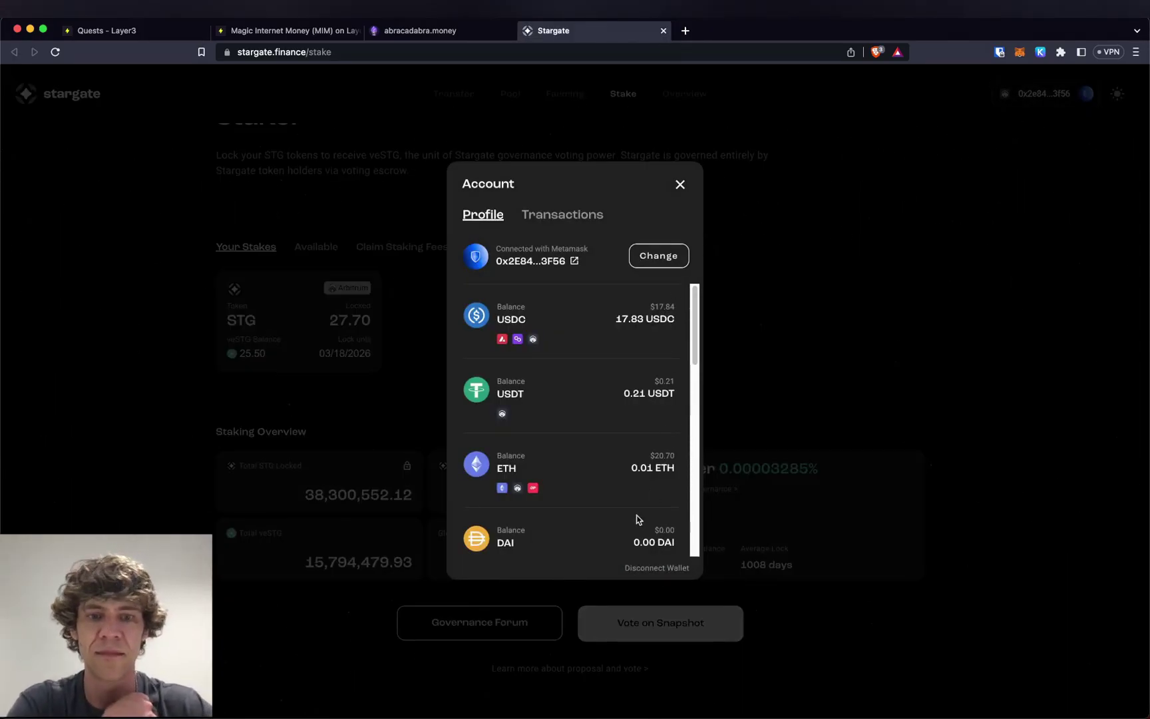
{"action": "left_click", "coordinate": [679, 184]}
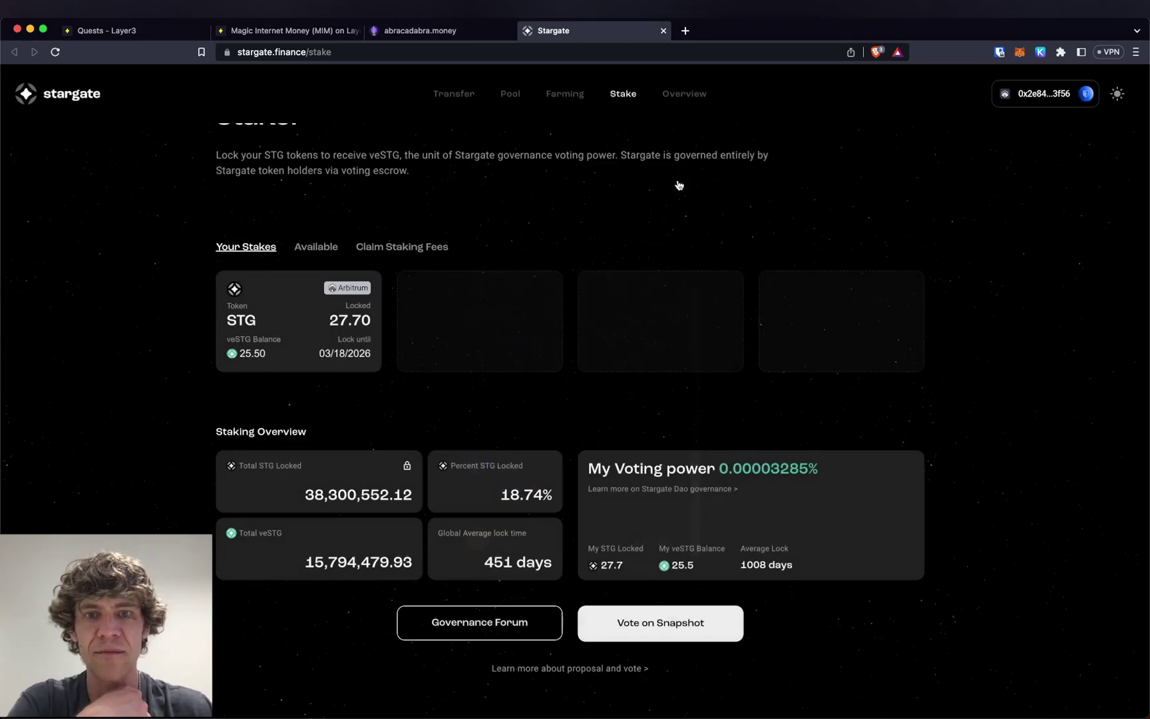
{"action": "left_click", "coordinate": [663, 31]}
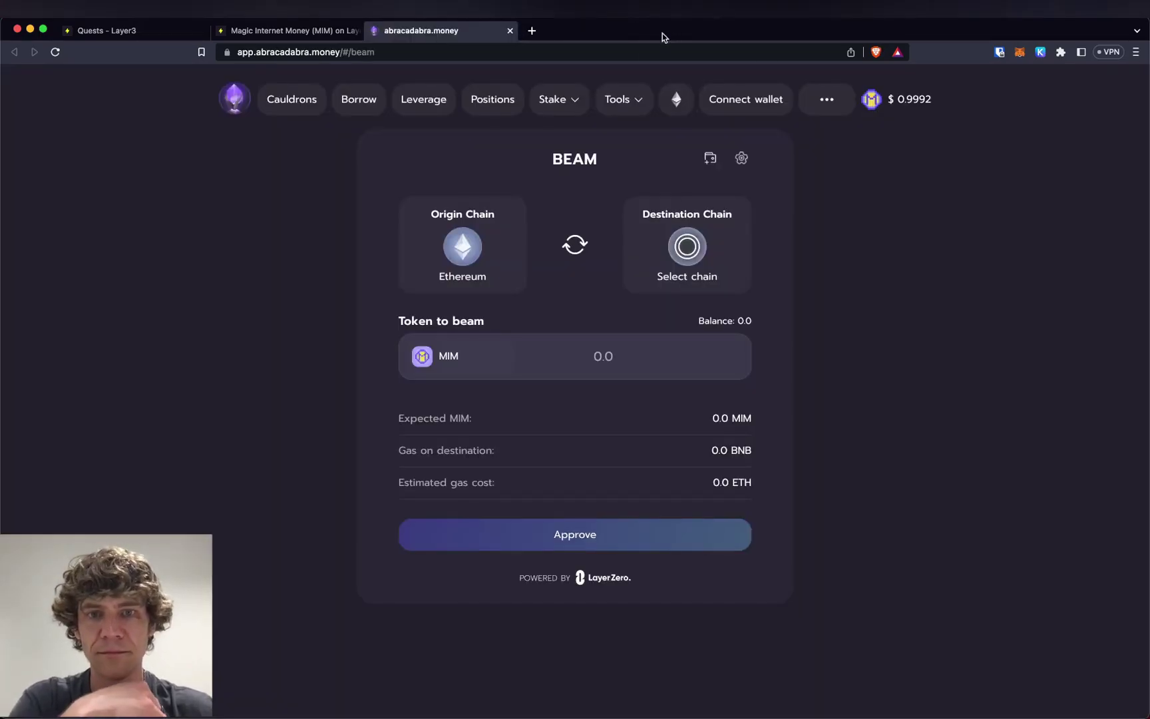
- Connect the MetaMask wallet to Abracadabra's Beam page
{"action": "left_click", "coordinate": [291, 31]}
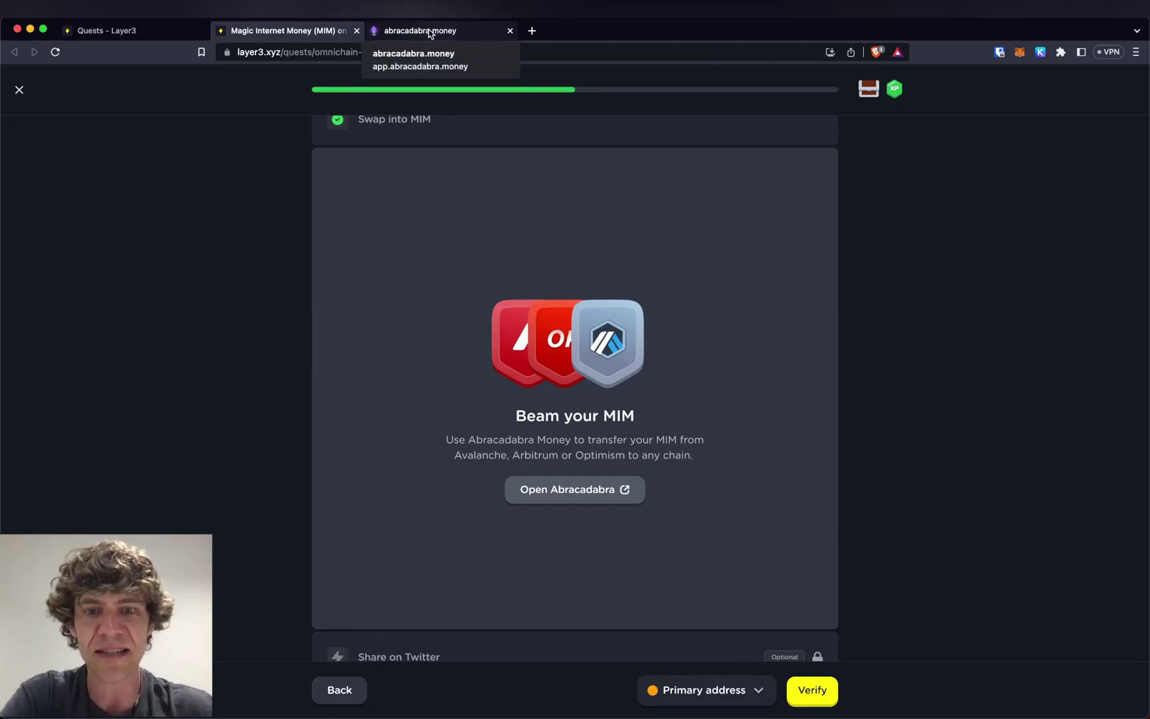
{"action": "left_click", "coordinate": [429, 30]}
{"action": "left_click", "coordinate": [488, 254]}
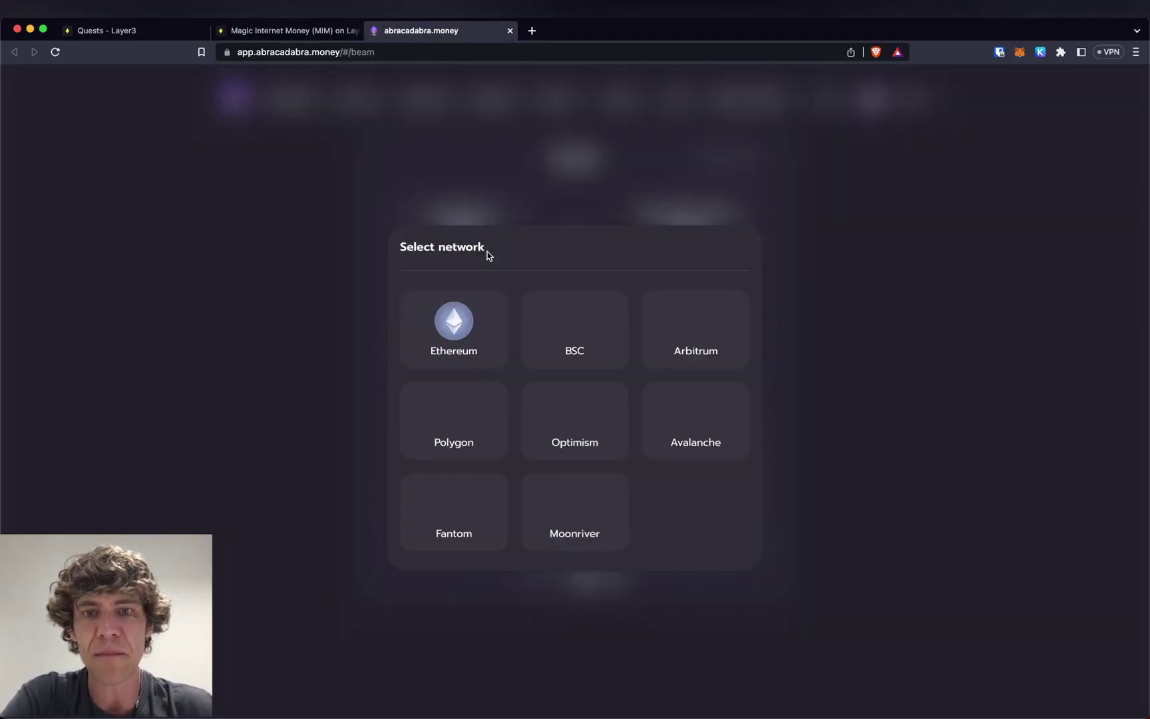
{"action": "left_click", "coordinate": [579, 436]}
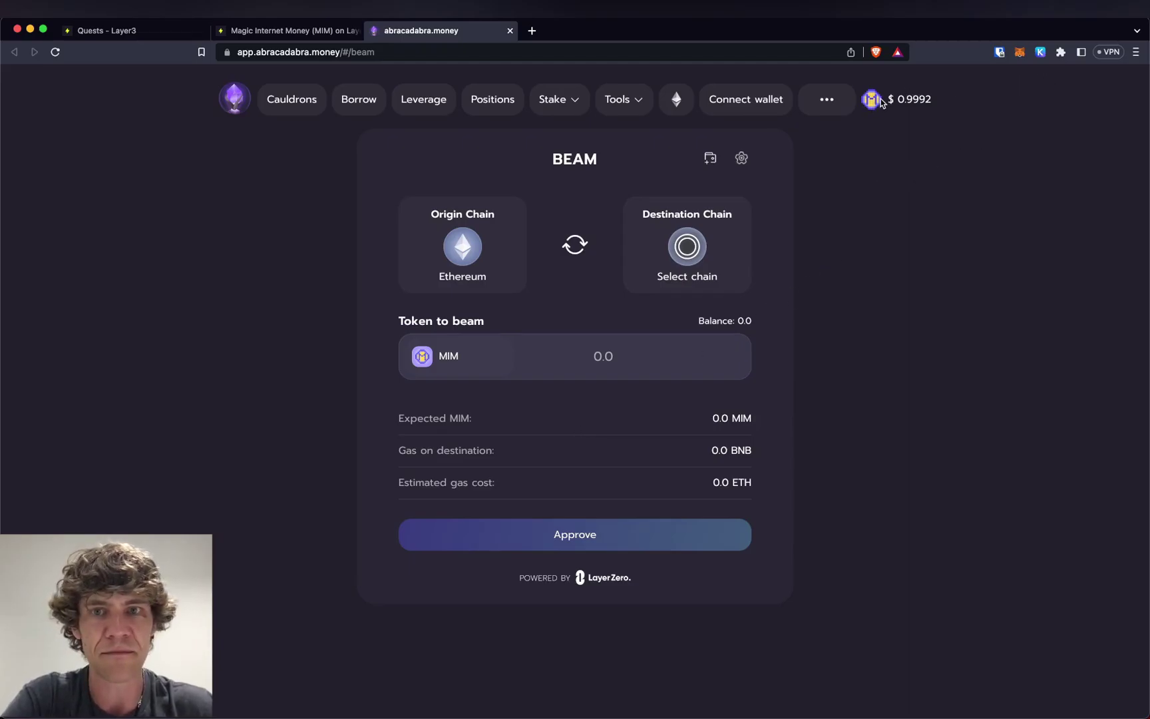
{"action": "left_click", "coordinate": [738, 99]}
{"action": "left_click", "coordinate": [557, 306]}
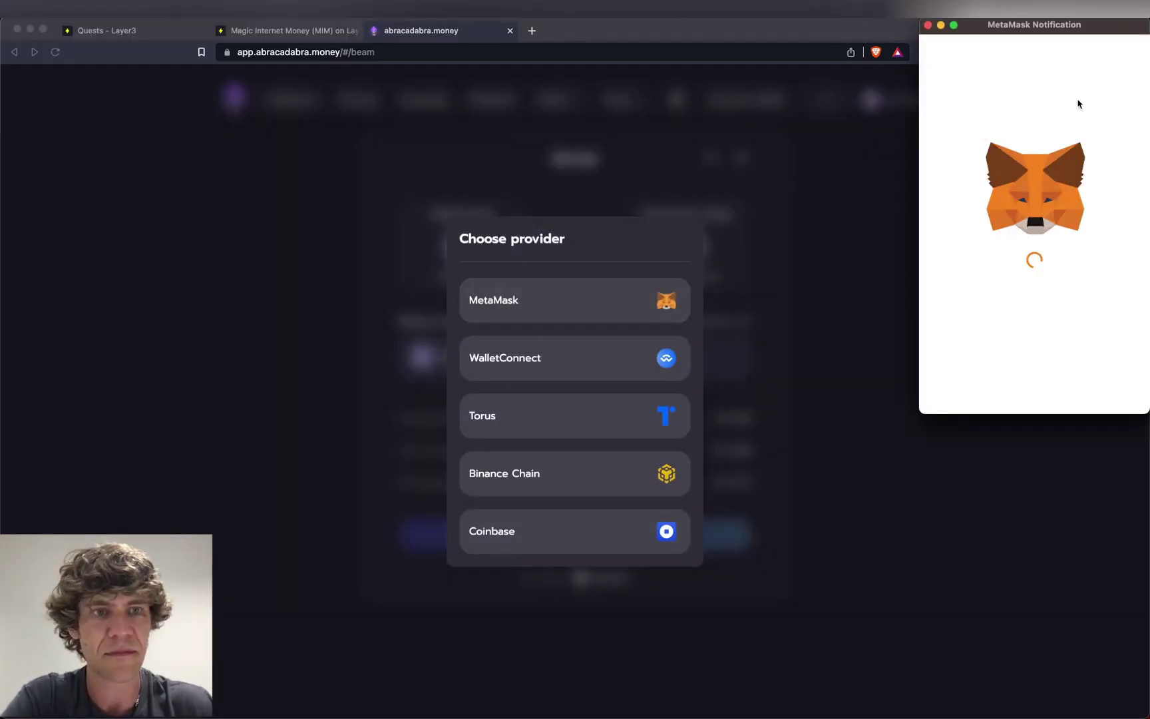
{"action": "left_click", "coordinate": [1099, 389]}
{"action": "left_click", "coordinate": [1099, 390]}
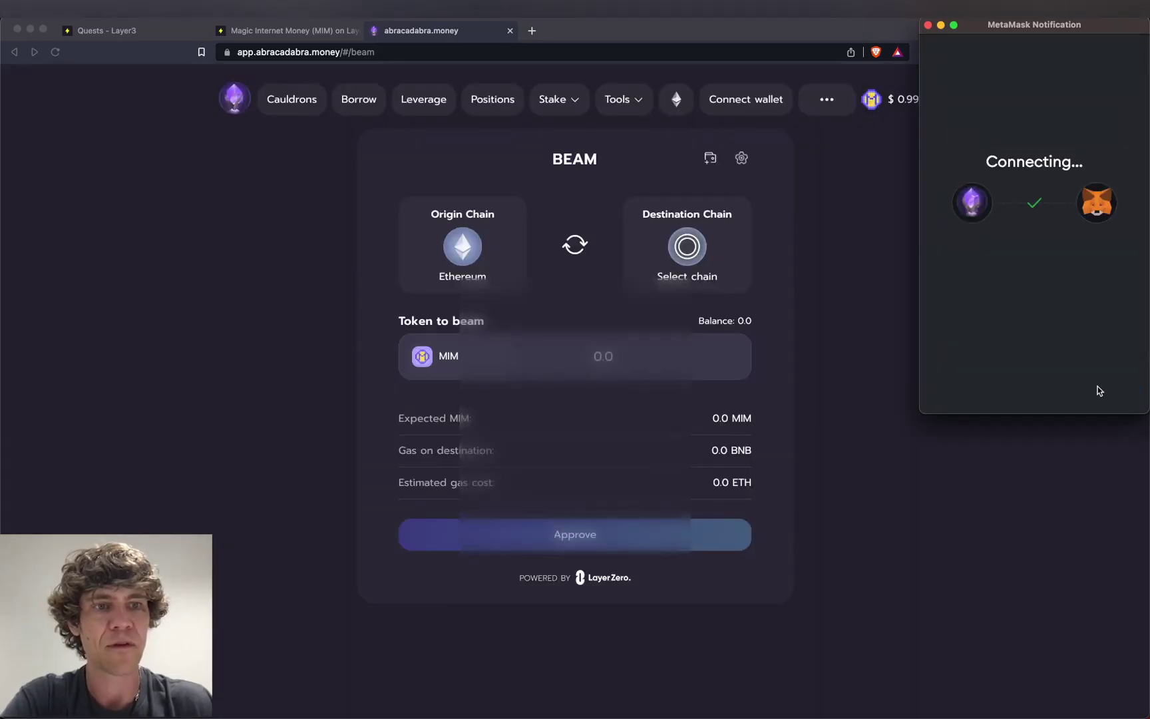
- Set Optimism as the beam origin network, approve the switch in MetaMask, and reconnect the wallet
{"action": "left_click", "coordinate": [463, 247]}
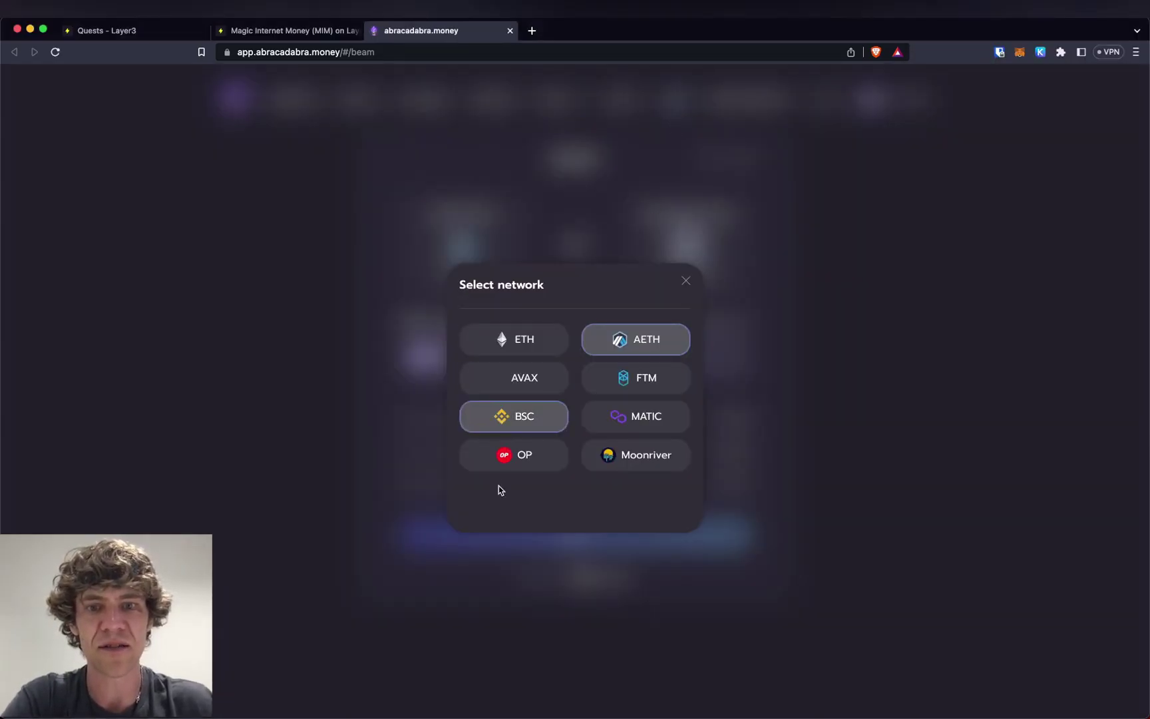
{"action": "left_click", "coordinate": [515, 464]}
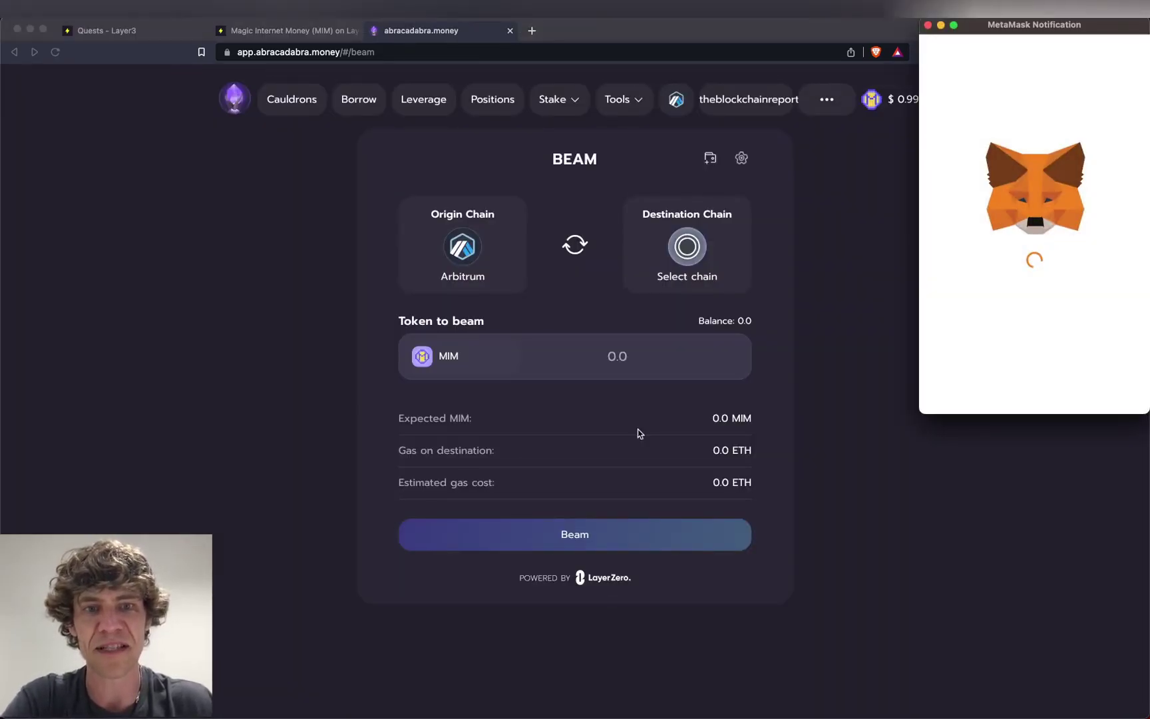
{"action": "left_click", "coordinate": [1089, 390]}
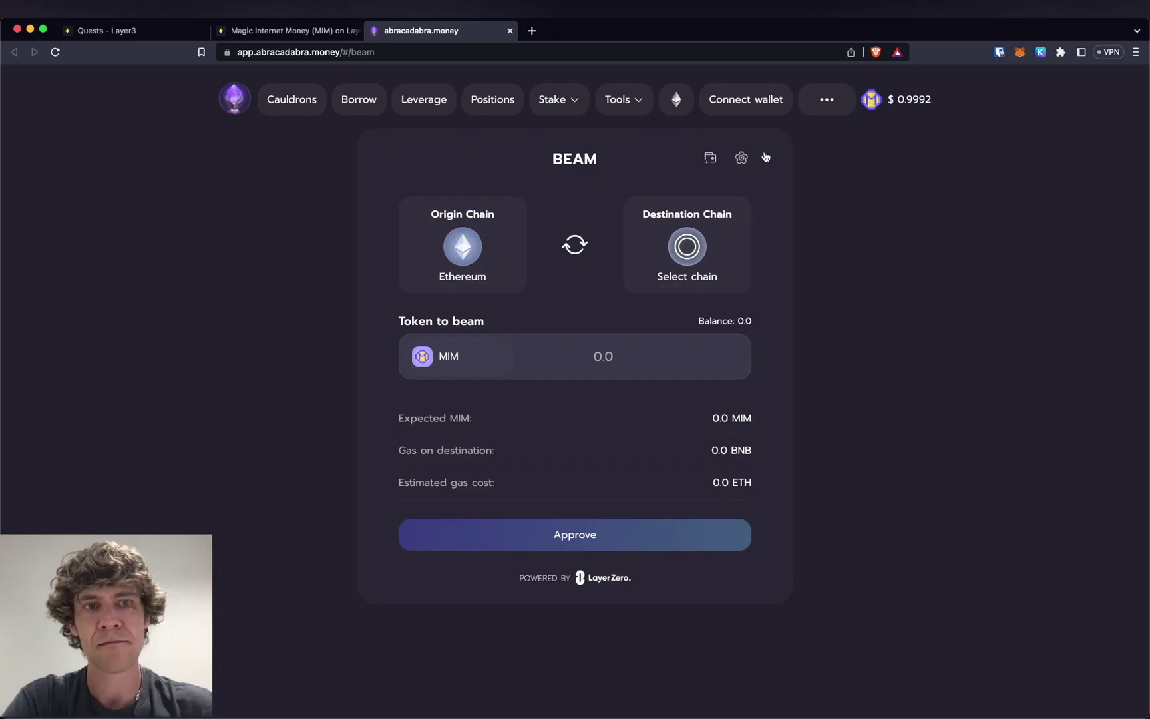
{"action": "left_click", "coordinate": [748, 101]}
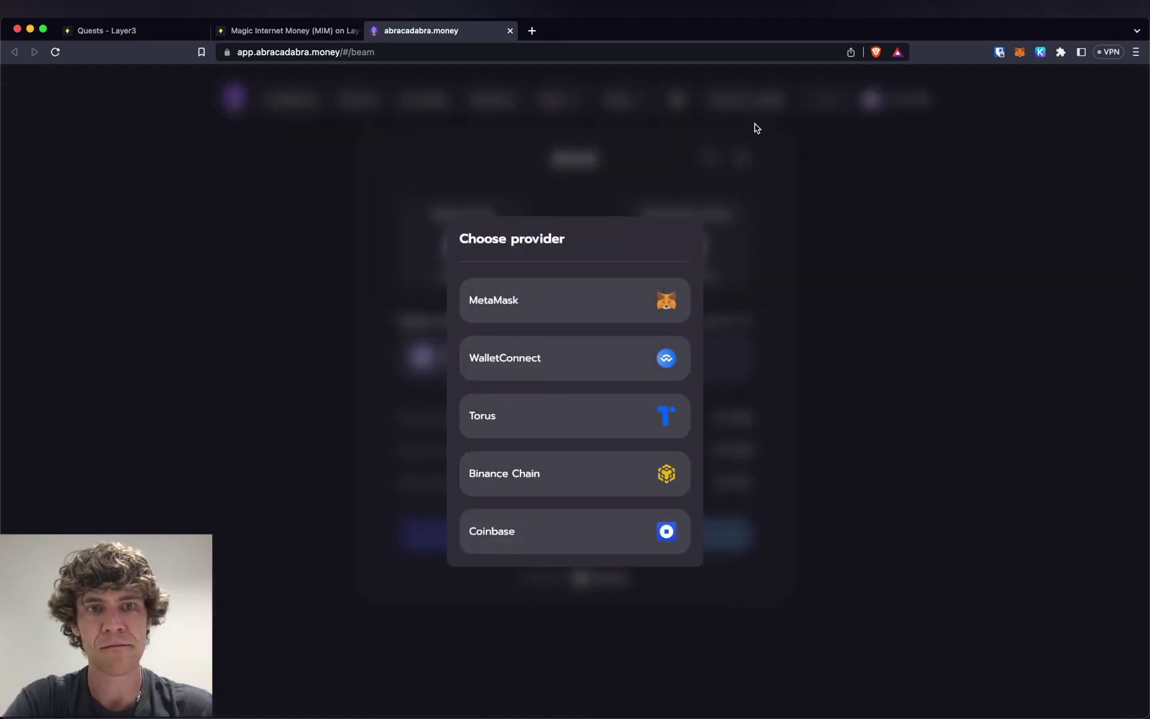
{"action": "left_click", "coordinate": [611, 286]}
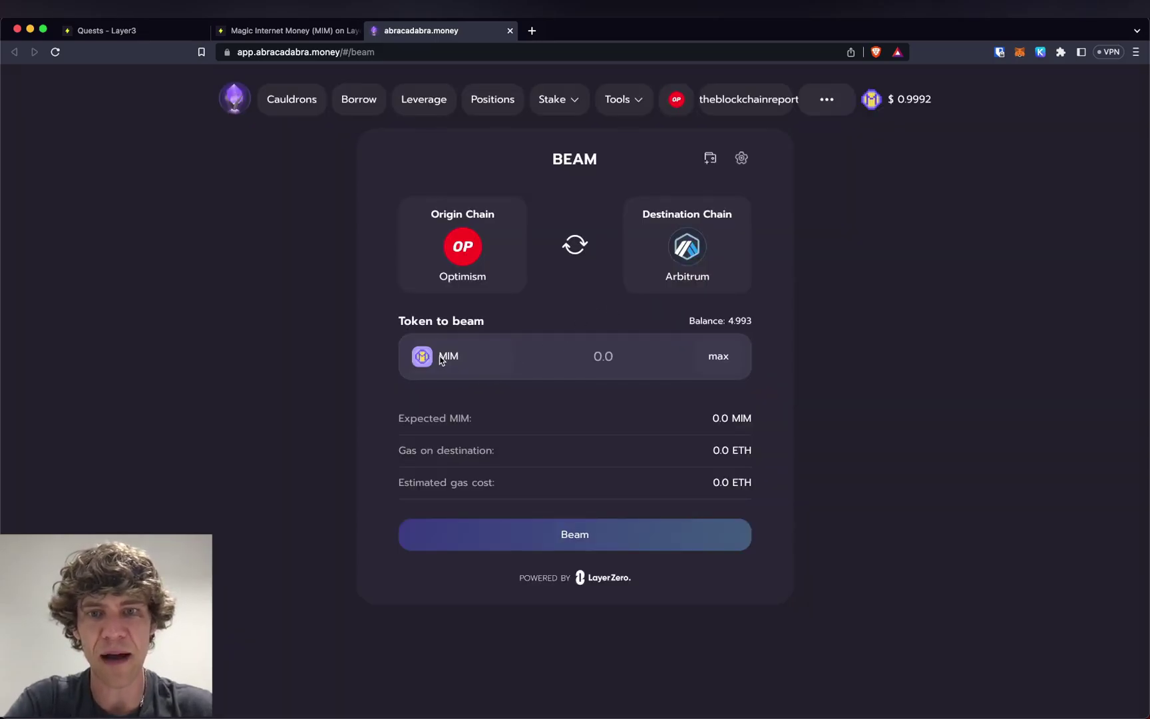
- Enter the full 4.993 MIM balance and confirm the beam to Arbitrum in MetaMask
{"action": "left_click", "coordinate": [719, 357]}
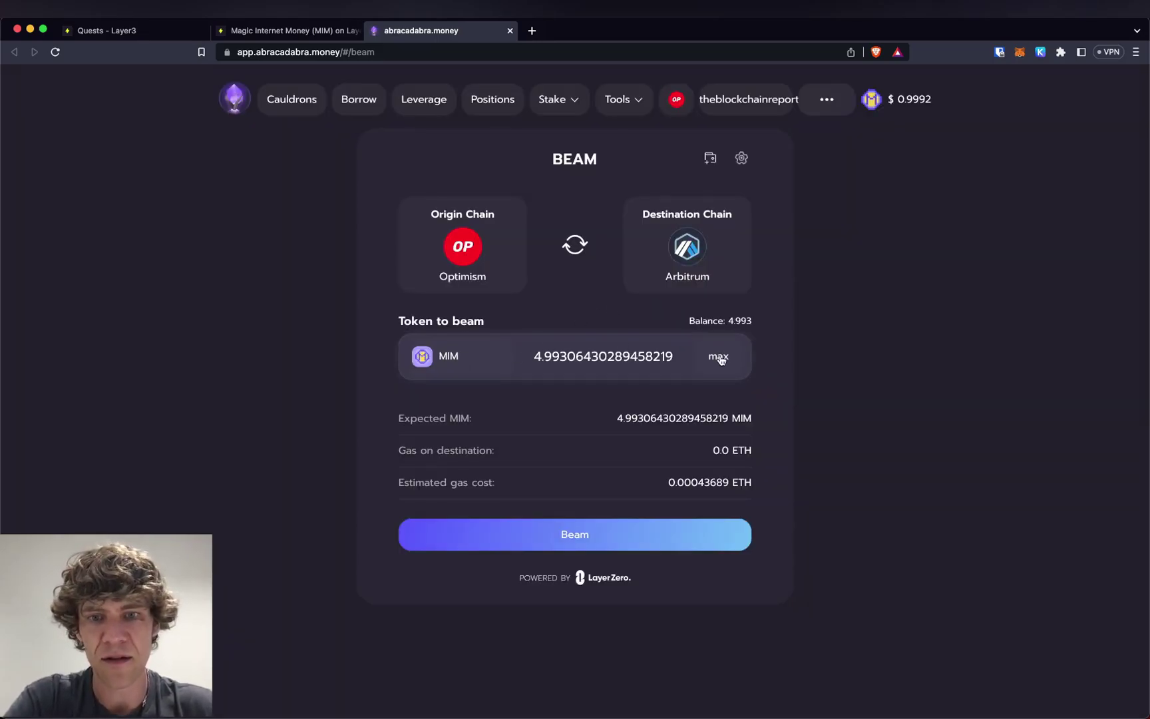
{"action": "left_click", "coordinate": [639, 540]}
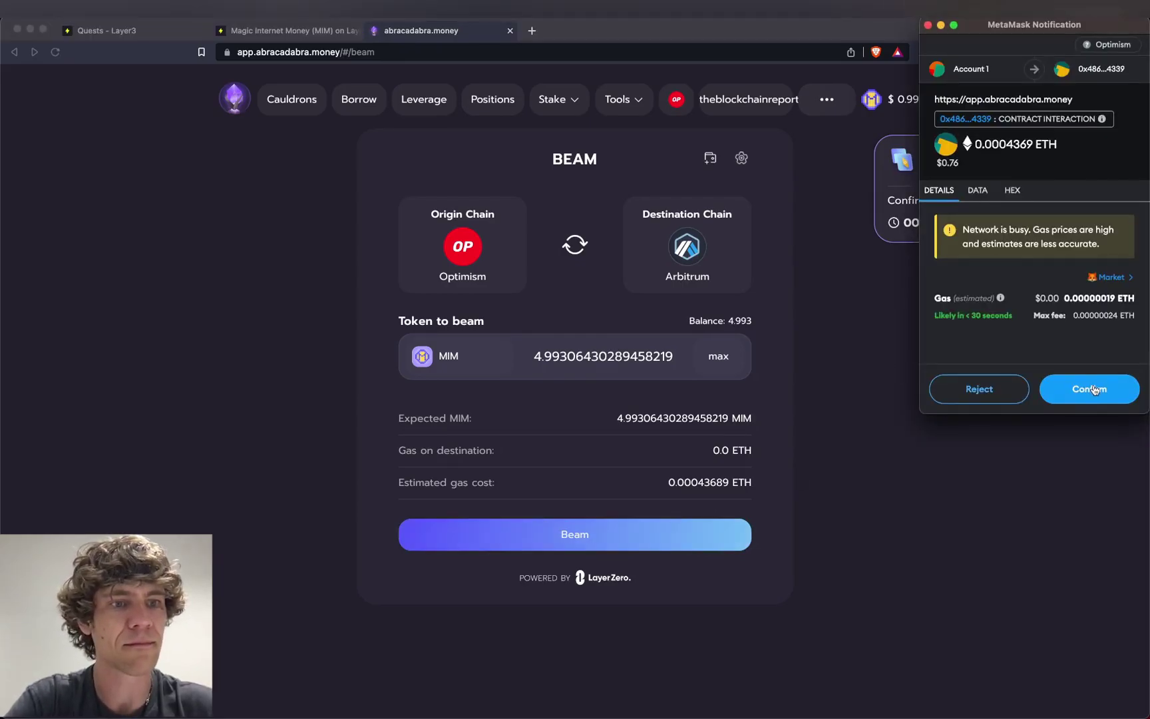
{"action": "left_click", "coordinate": [1093, 390]}
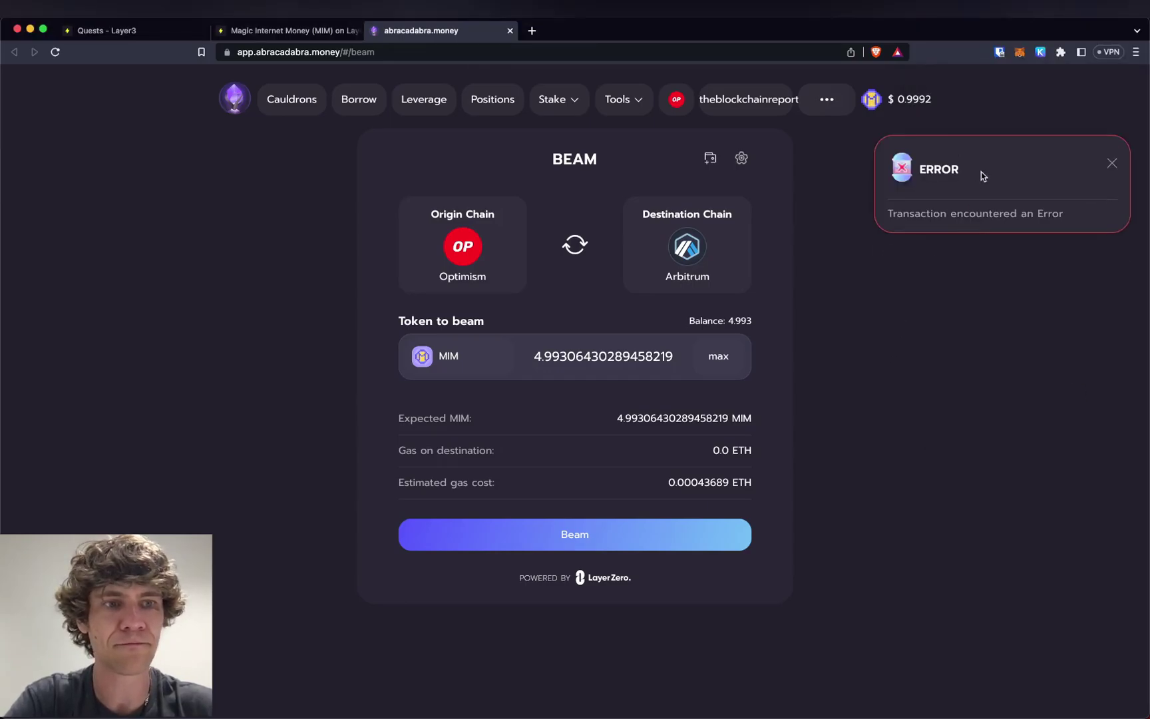
- After the first attempt errors, retry the beam and confirm the new MetaMask request
{"action": "left_click", "coordinate": [1014, 55]}
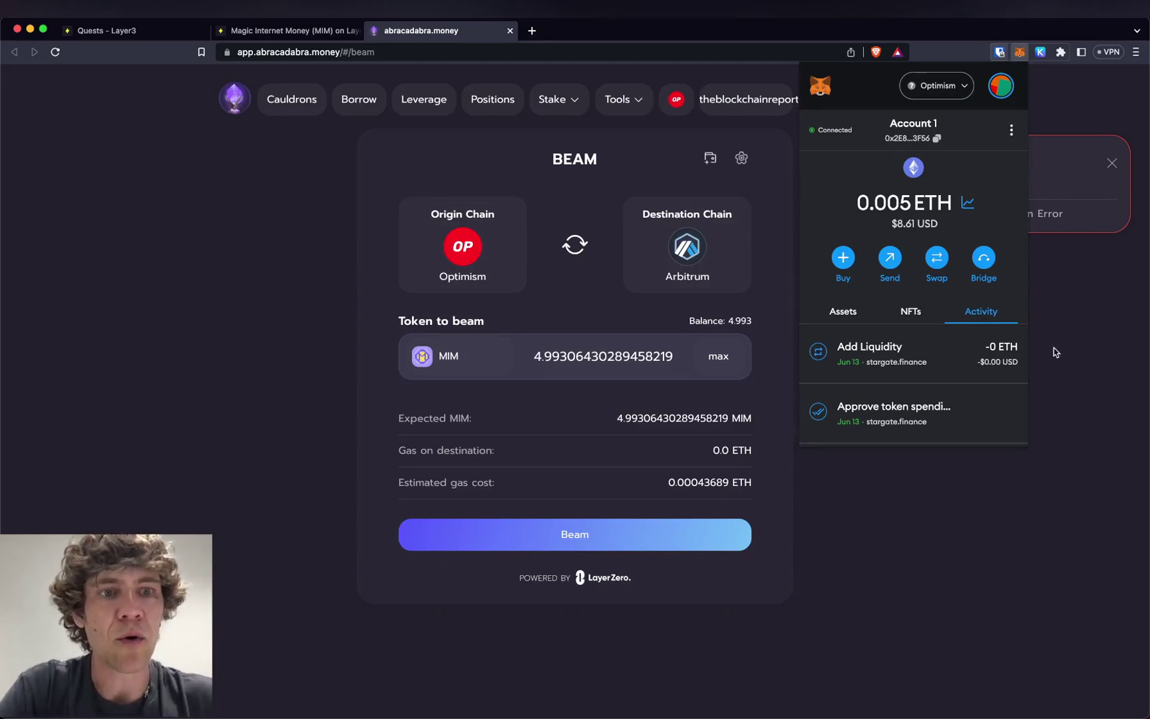
{"action": "left_click", "coordinate": [1085, 359]}
{"action": "left_click", "coordinate": [591, 535]}
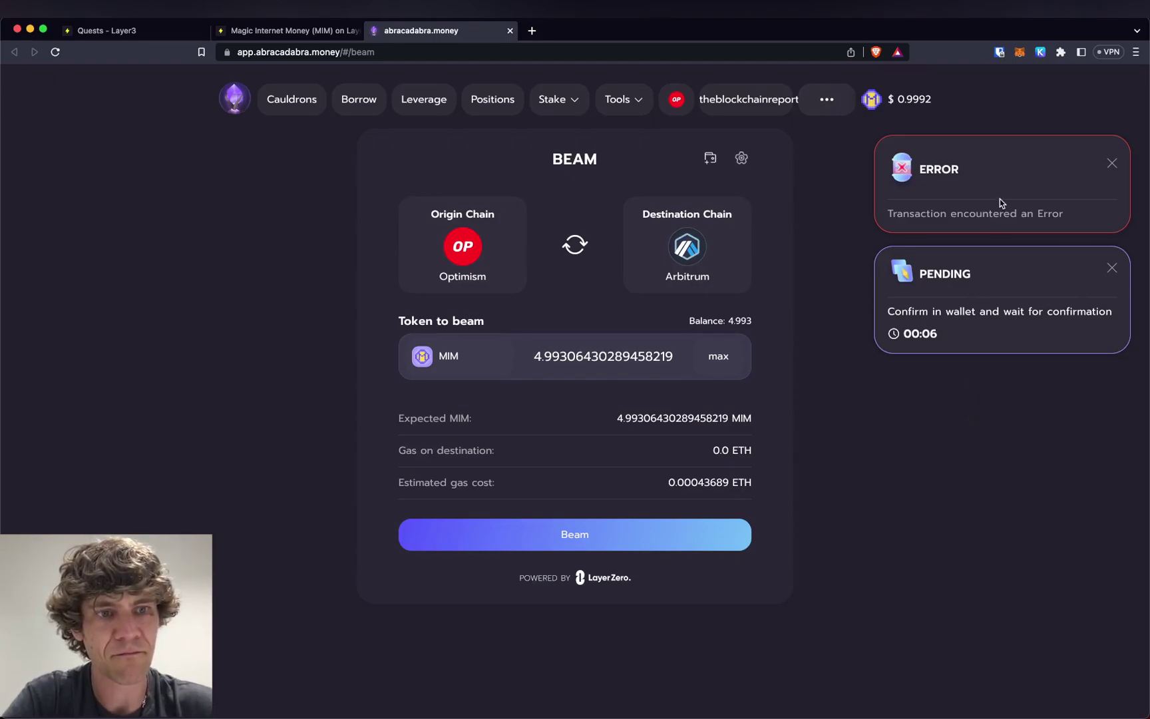
{"action": "left_click", "coordinate": [1112, 164]}
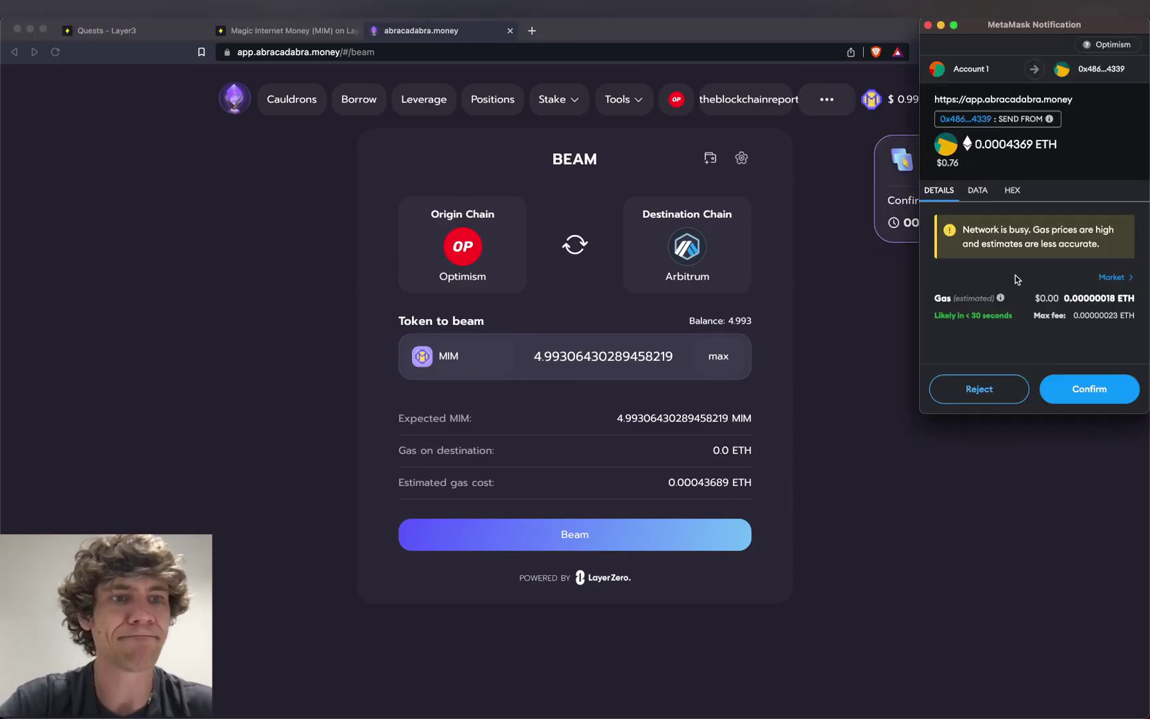
{"action": "left_click", "coordinate": [1079, 385]}
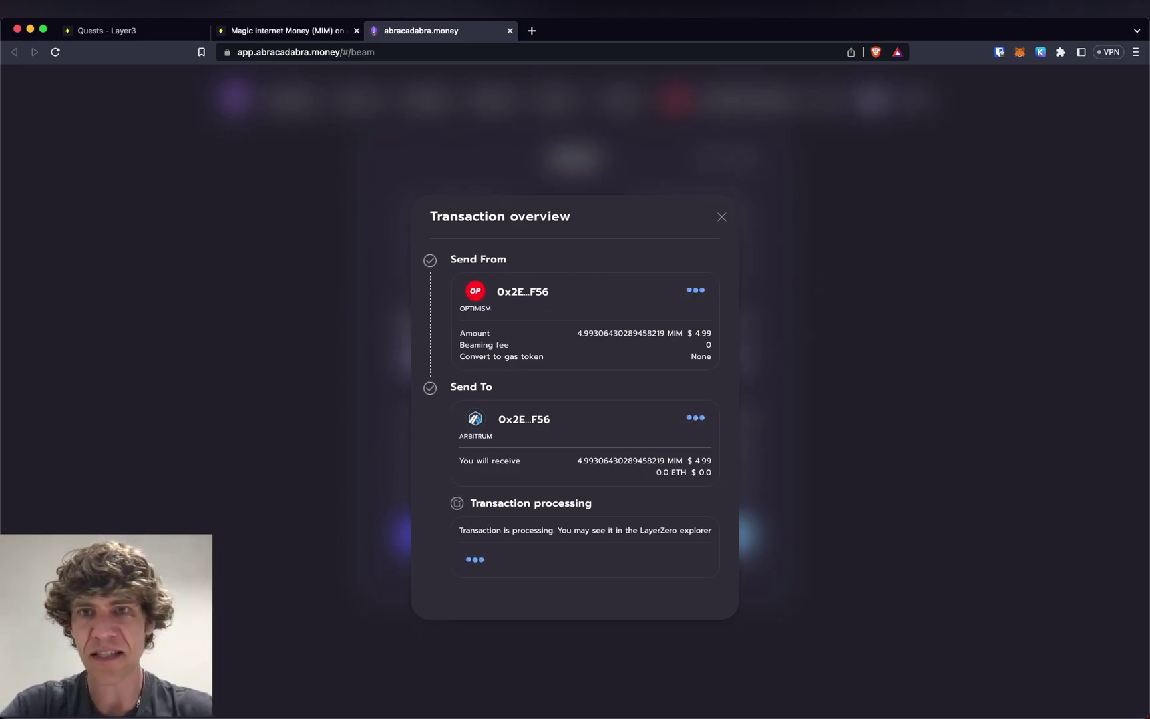
- Verify the Beam your MIM step in Layer3, then close Abracadabra's overview and disconnect the wallet
{"action": "left_click", "coordinate": [285, 30]}
{"action": "left_click", "coordinate": [812, 690]}
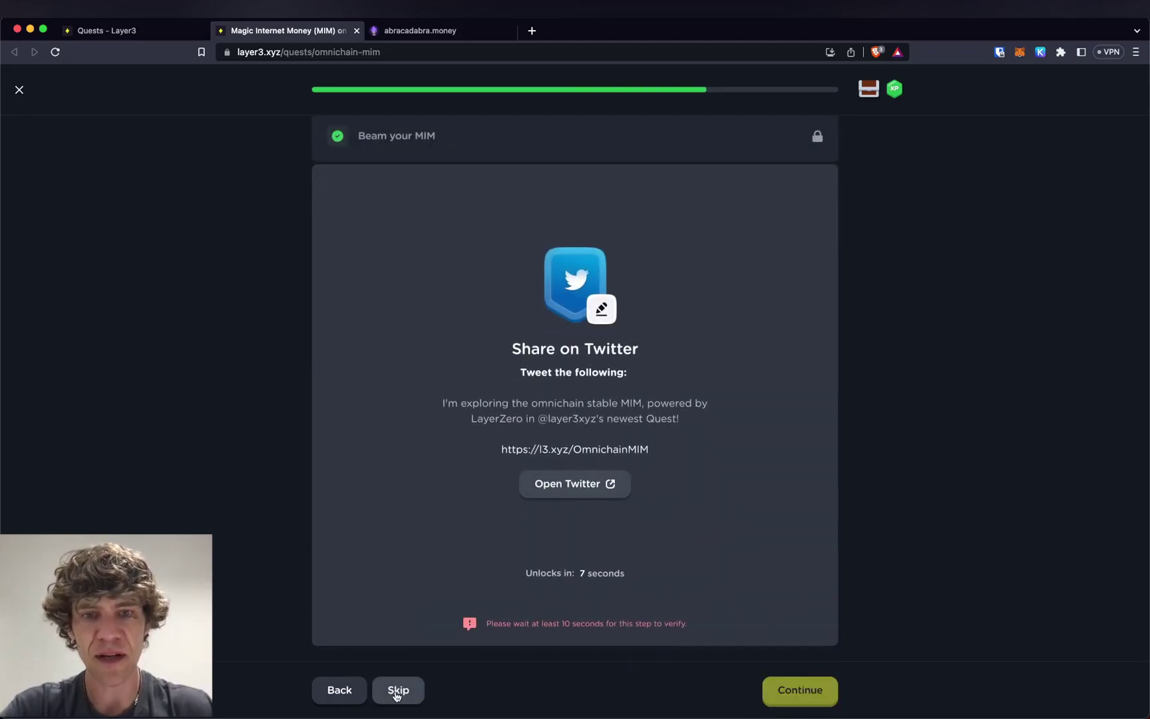
{"action": "left_click", "coordinate": [438, 32]}
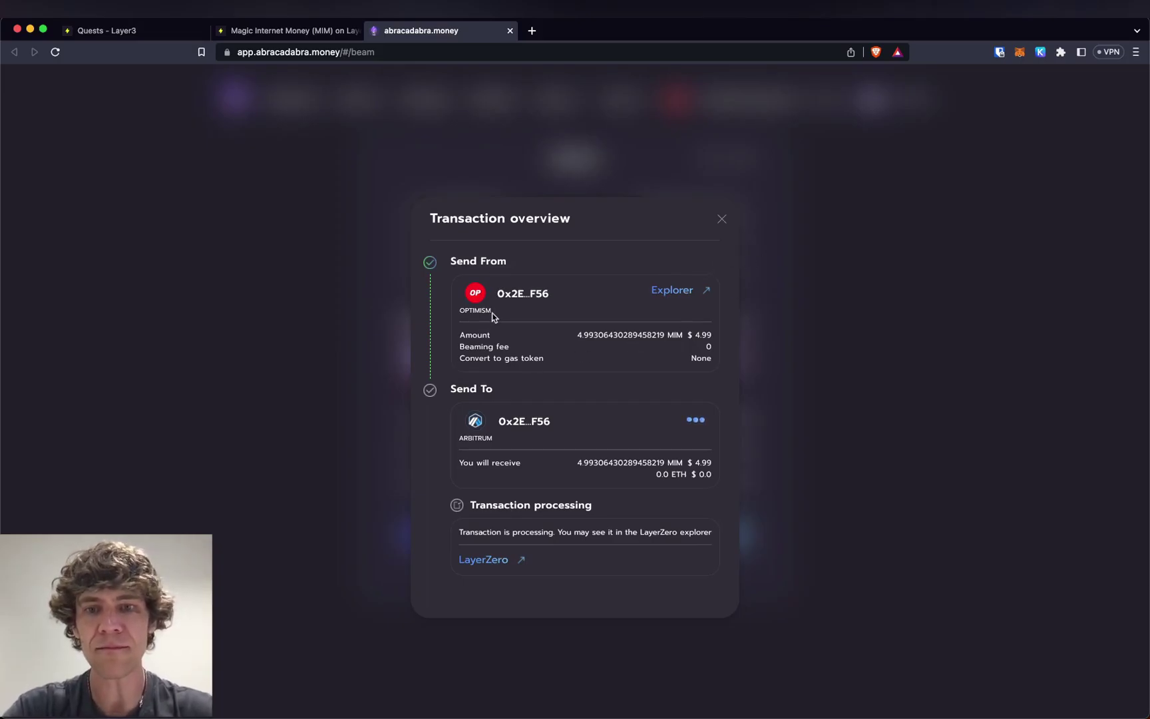
{"action": "left_click", "coordinate": [722, 222]}
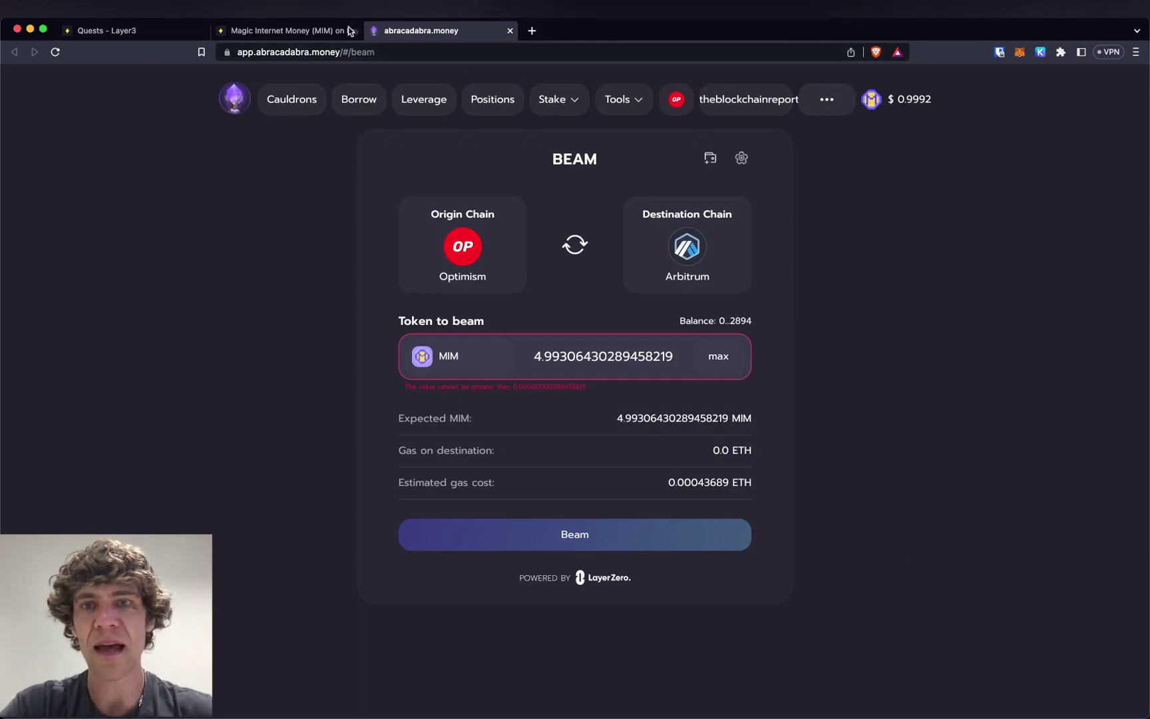
{"action": "mouse_move", "coordinate": [792, 97]}
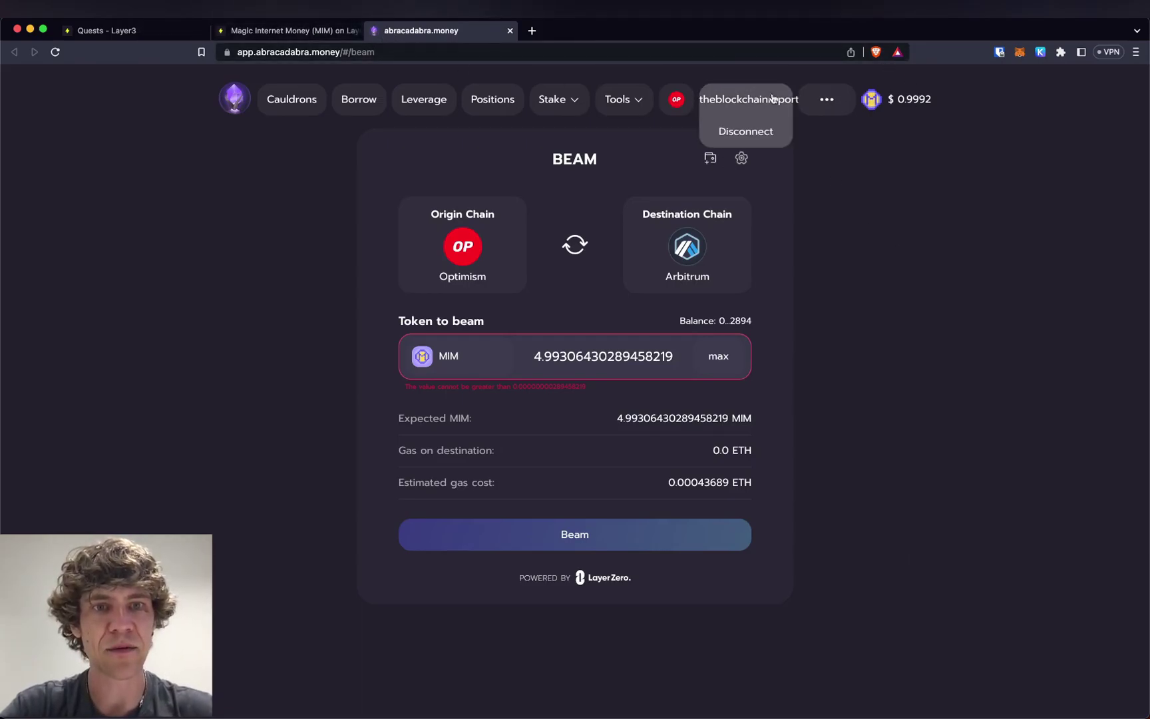
{"action": "left_click", "coordinate": [759, 133]}
- Close Abracadabra, verify the Share on Twitter step, and collect the 20 XP Common Chest at Level 23
{"action": "left_click", "coordinate": [510, 31]}
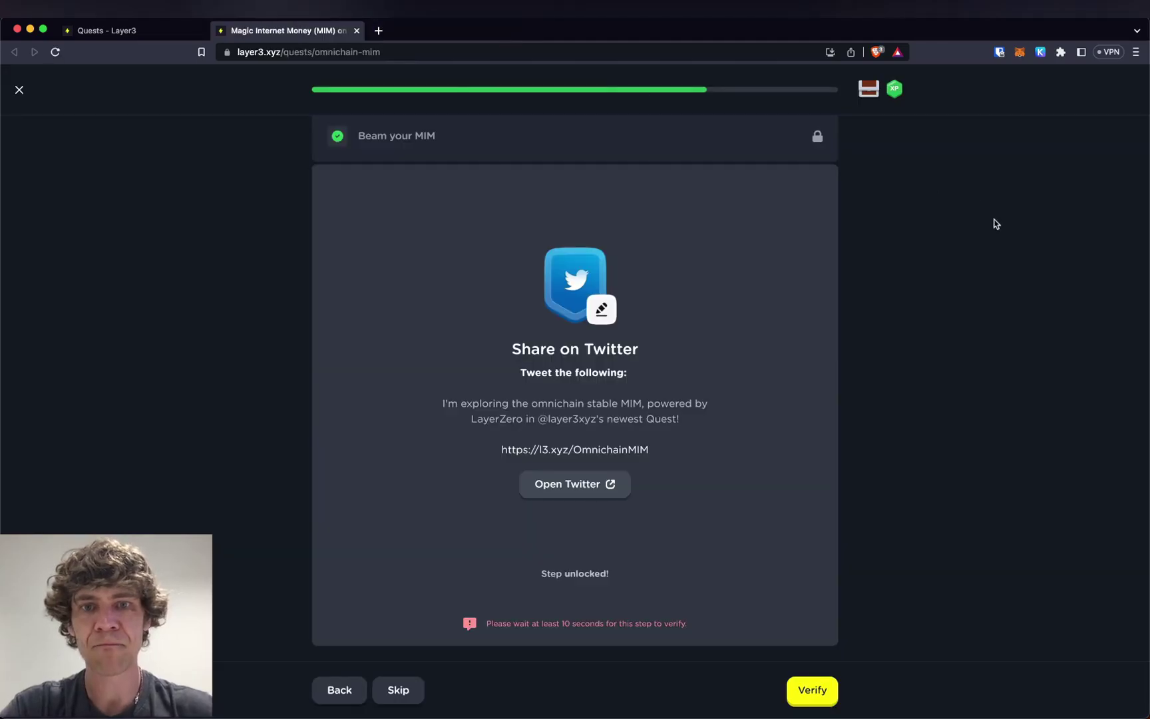
{"action": "left_click", "coordinate": [833, 699]}
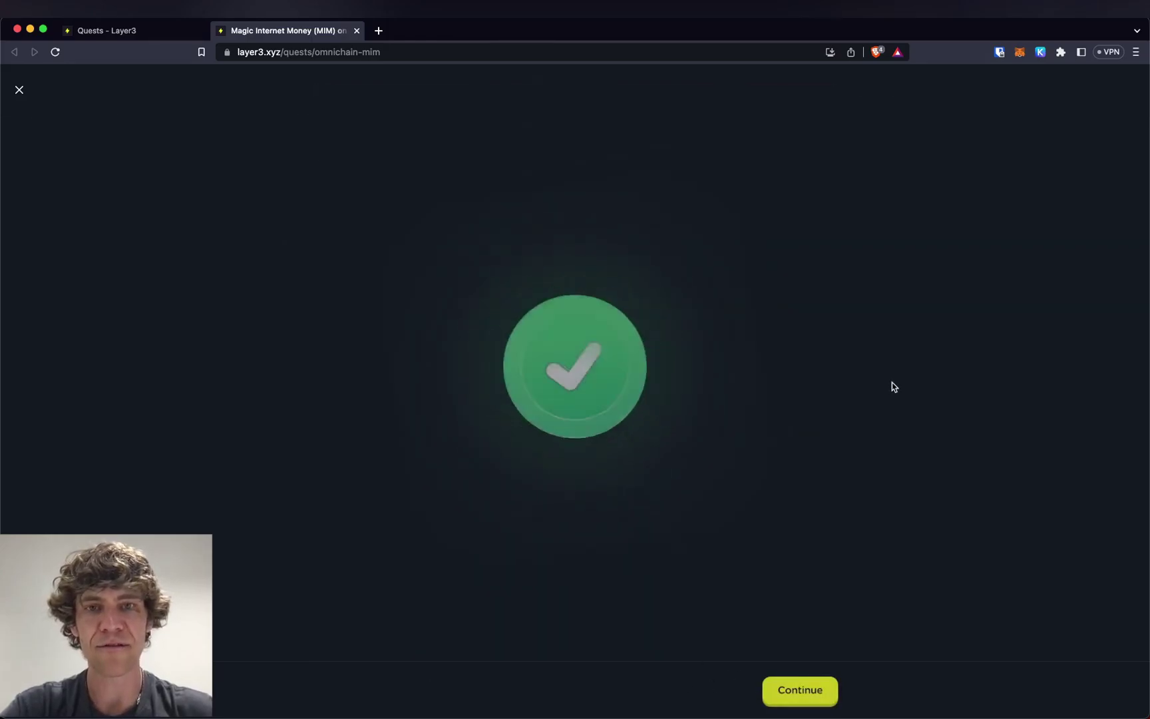
{"action": "left_click", "coordinate": [792, 704]}
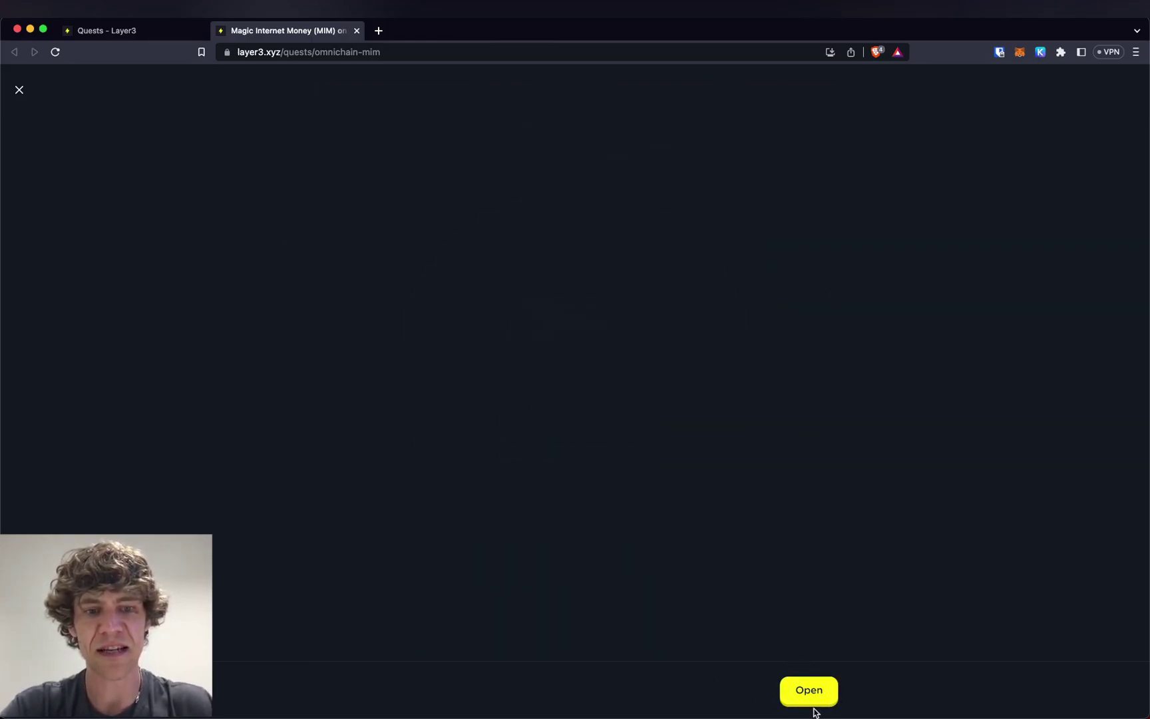
{"action": "left_click", "coordinate": [812, 699]}
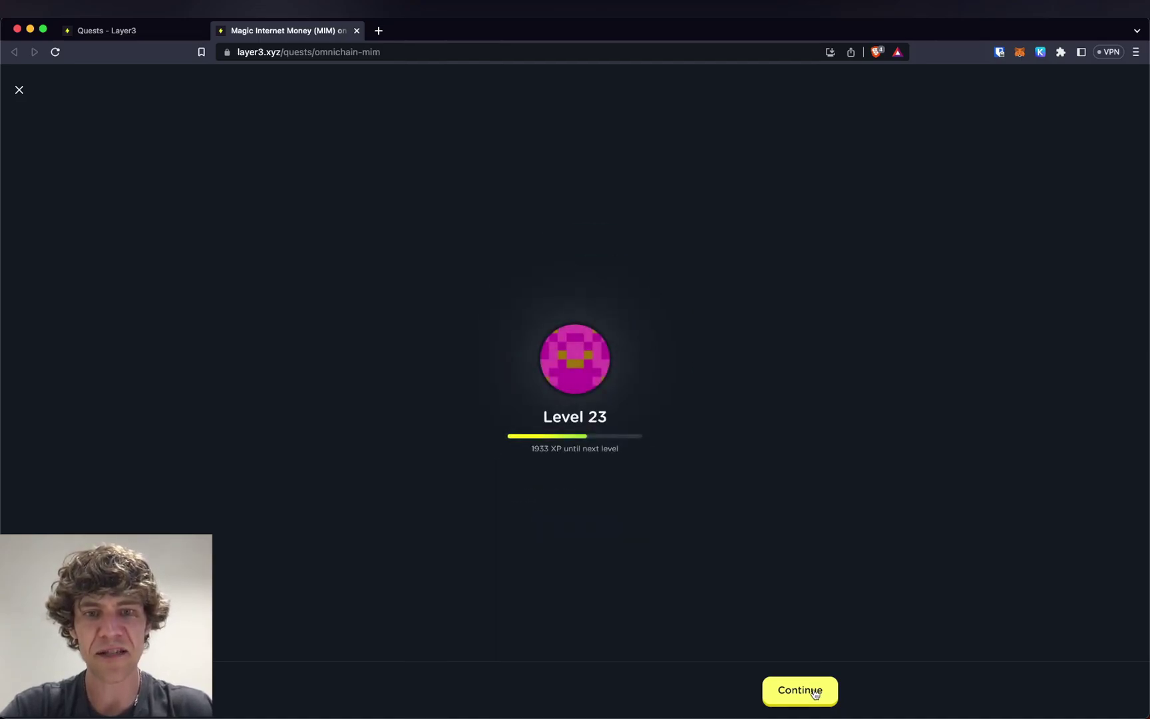
{"action": "left_click", "coordinate": [815, 693]}
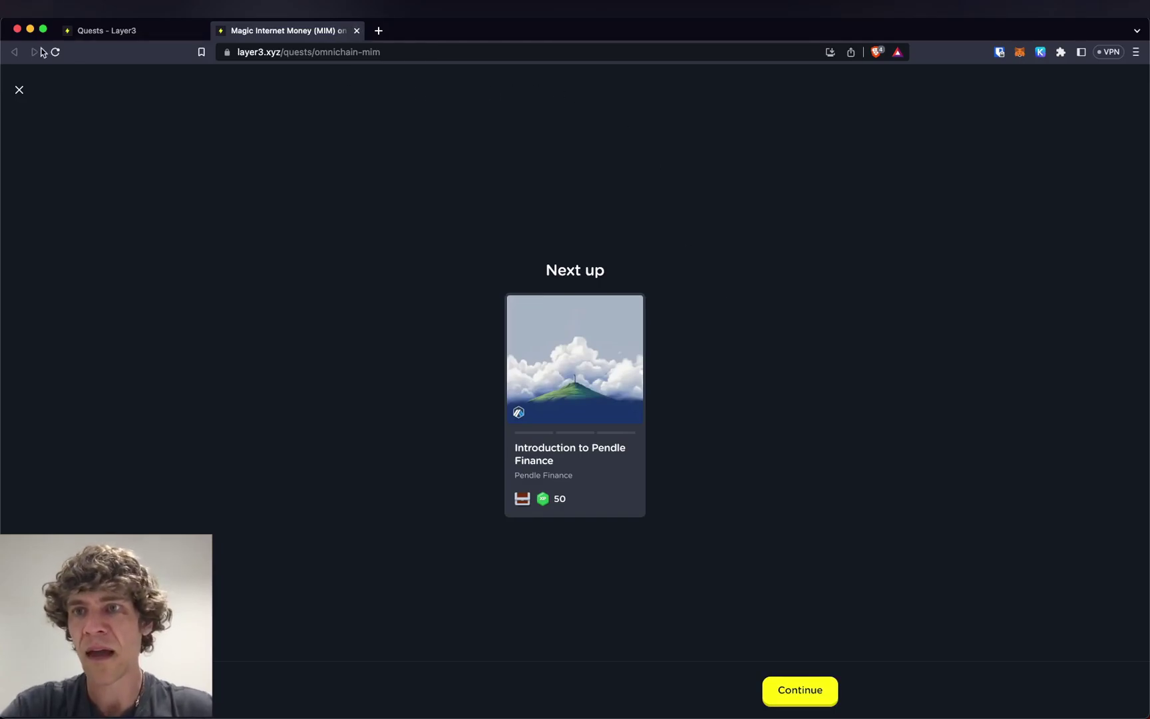
{"action": "left_click", "coordinate": [19, 90]}
{"action": "left_click", "coordinate": [357, 31]}
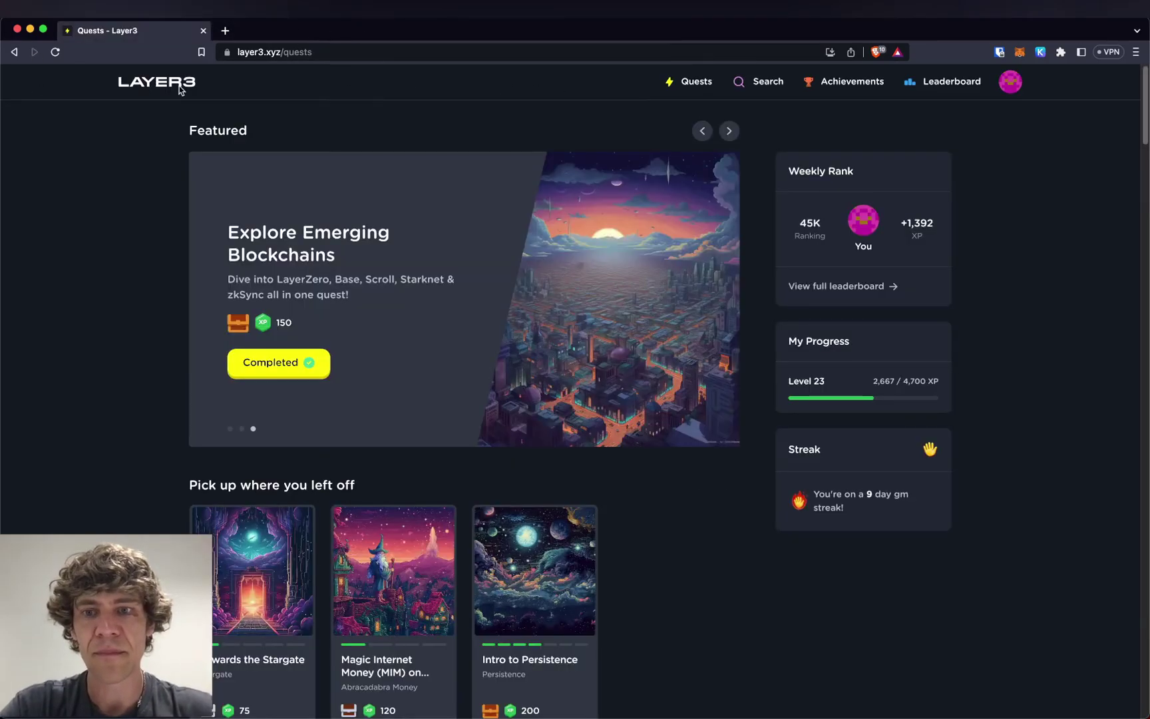
{"action": "scroll", "coordinate": [772, 416], "scroll_direction": "down", "scroll_amount": 10}
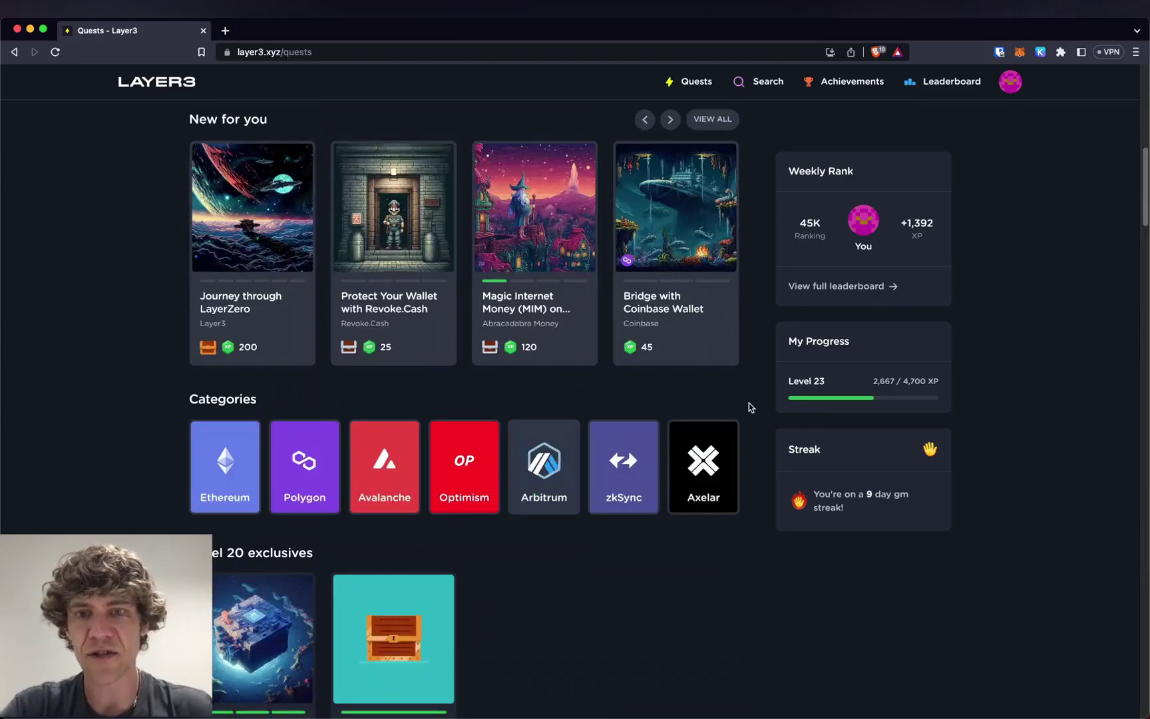
{"action": "scroll", "coordinate": [748, 403], "scroll_direction": "up", "scroll_amount": 10}
{"action": "scroll", "coordinate": [749, 403], "scroll_direction": "down", "scroll_amount": 13}
{"action": "scroll", "coordinate": [688, 331], "scroll_direction": "up", "scroll_amount": 4}
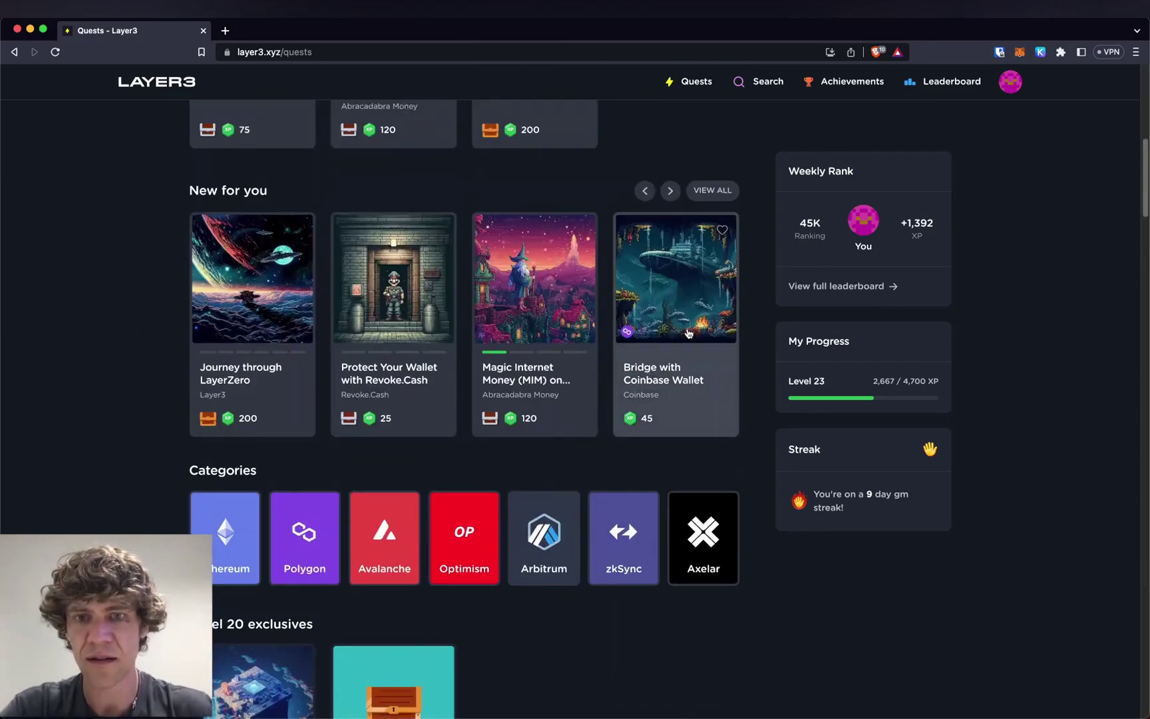
{"action": "left_click", "coordinate": [712, 190]}
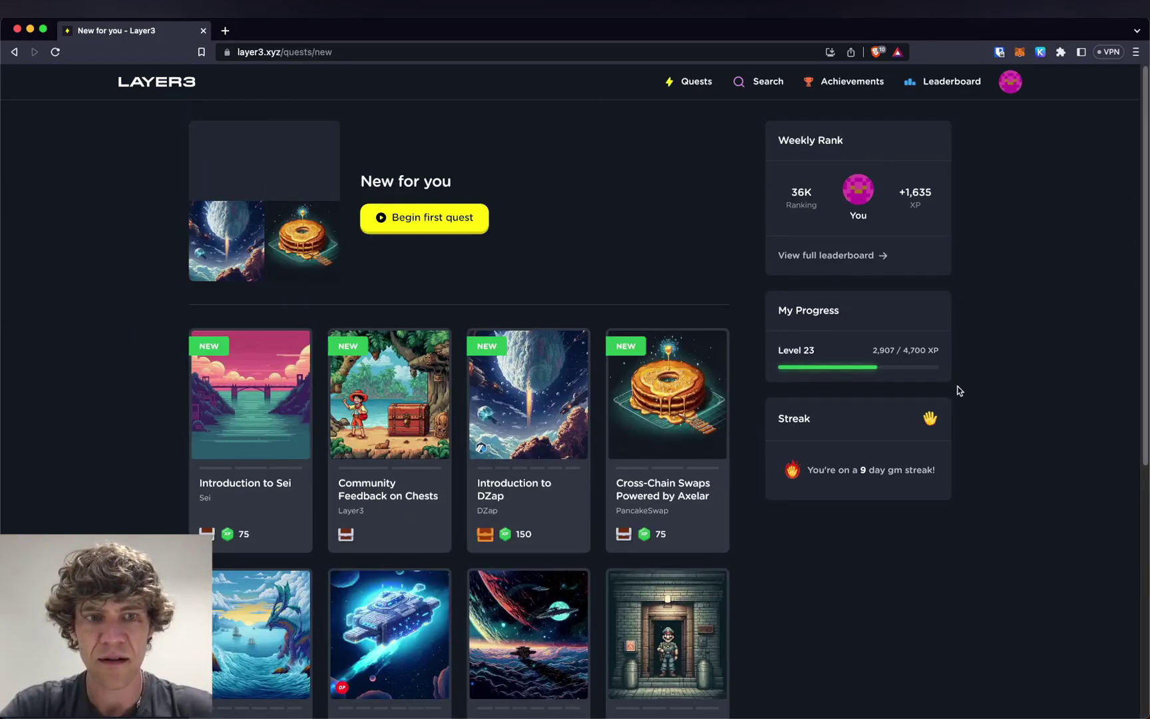
{"action": "scroll", "coordinate": [1038, 353], "scroll_direction": "down", "scroll_amount": 10}
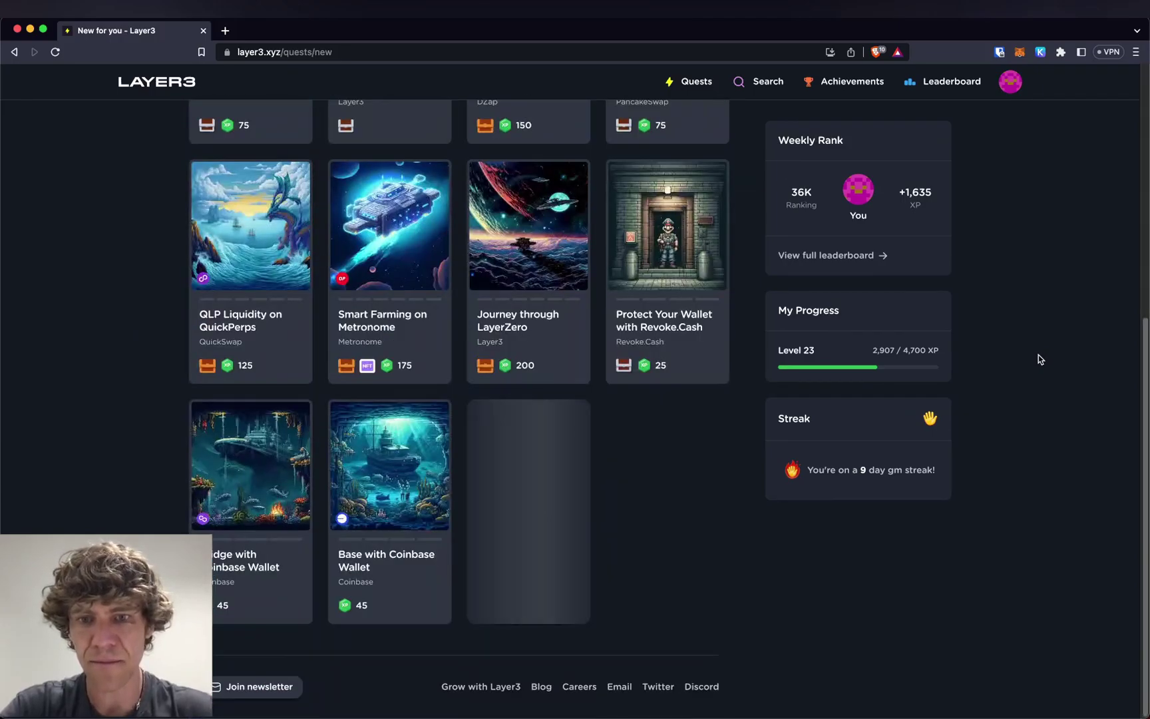
{"action": "scroll", "coordinate": [1040, 356], "scroll_direction": "up", "scroll_amount": 10}
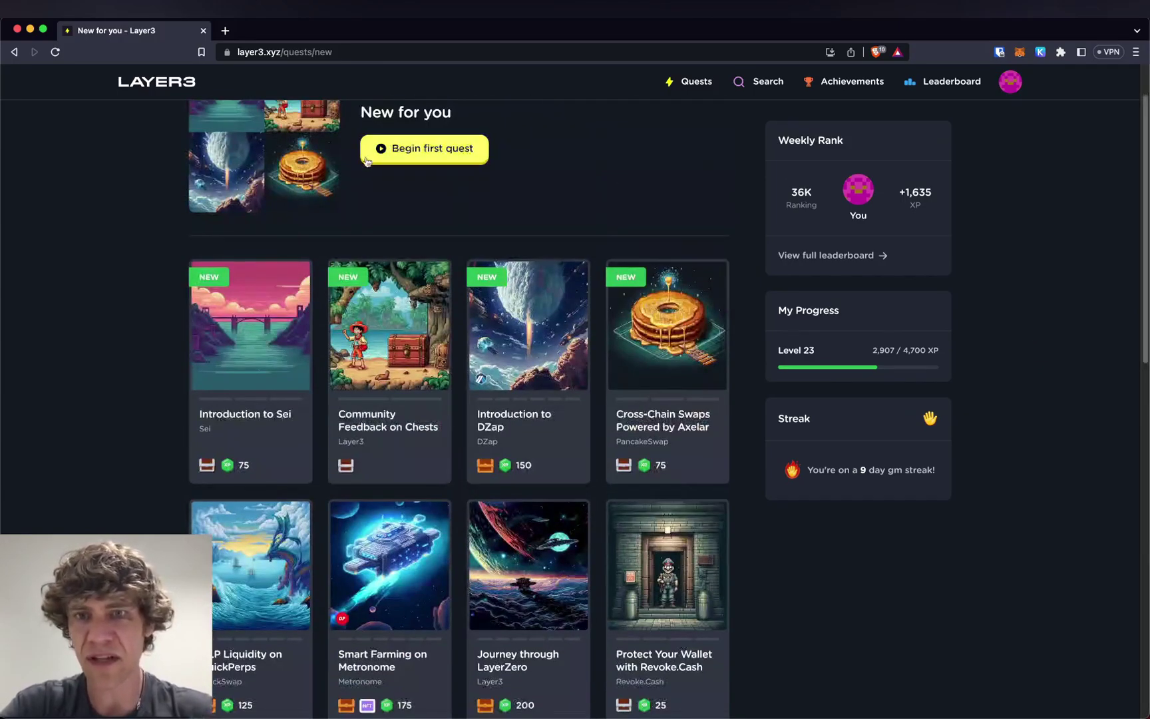
{"action": "left_click", "coordinate": [163, 82]}
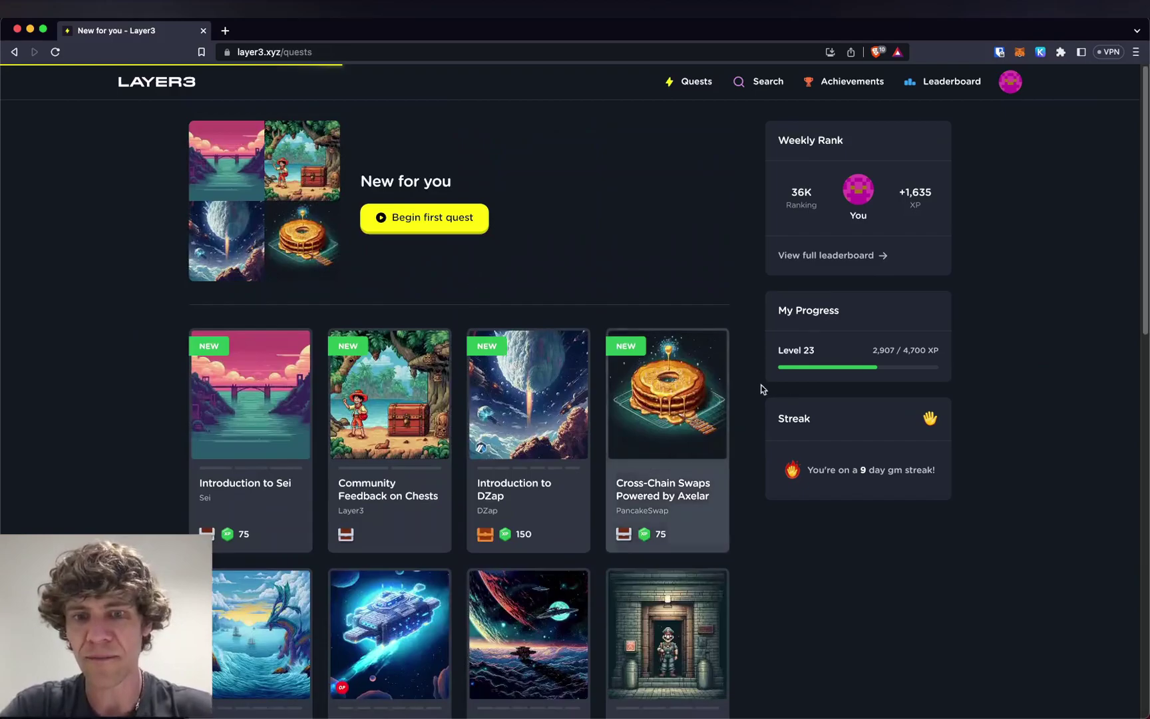
{"action": "scroll", "coordinate": [719, 382], "scroll_direction": "down", "scroll_amount": 6}
{"action": "scroll", "coordinate": [719, 383], "scroll_direction": "down", "scroll_amount": 10}
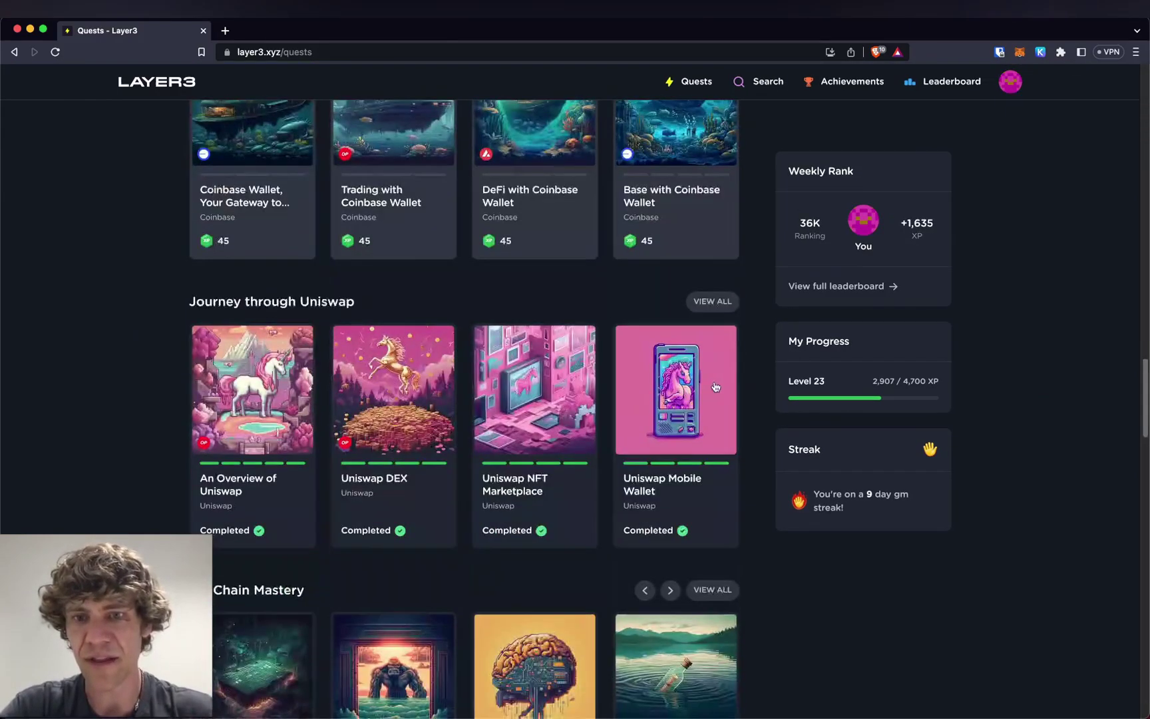
{"action": "scroll", "coordinate": [718, 384], "scroll_direction": "down", "scroll_amount": 1}
{"action": "scroll", "coordinate": [717, 384], "scroll_direction": "down", "scroll_amount": 15}
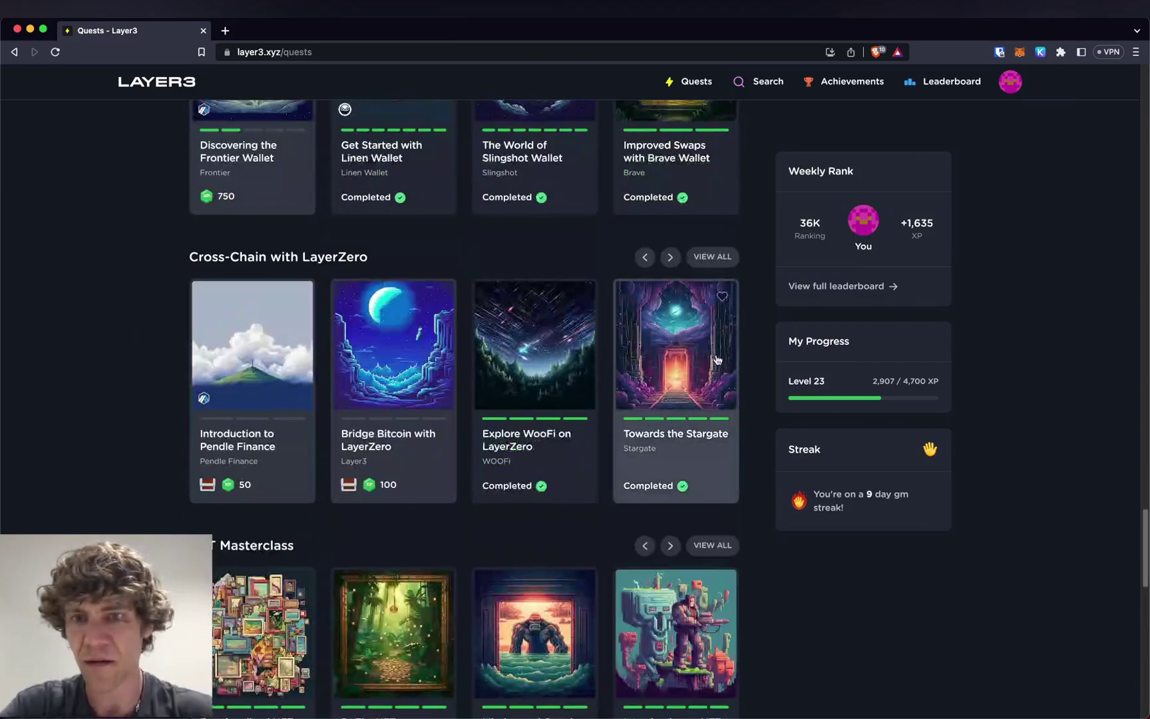
{"action": "left_click", "coordinate": [713, 256]}
{"action": "scroll", "coordinate": [759, 259], "scroll_direction": "down", "scroll_amount": 3}
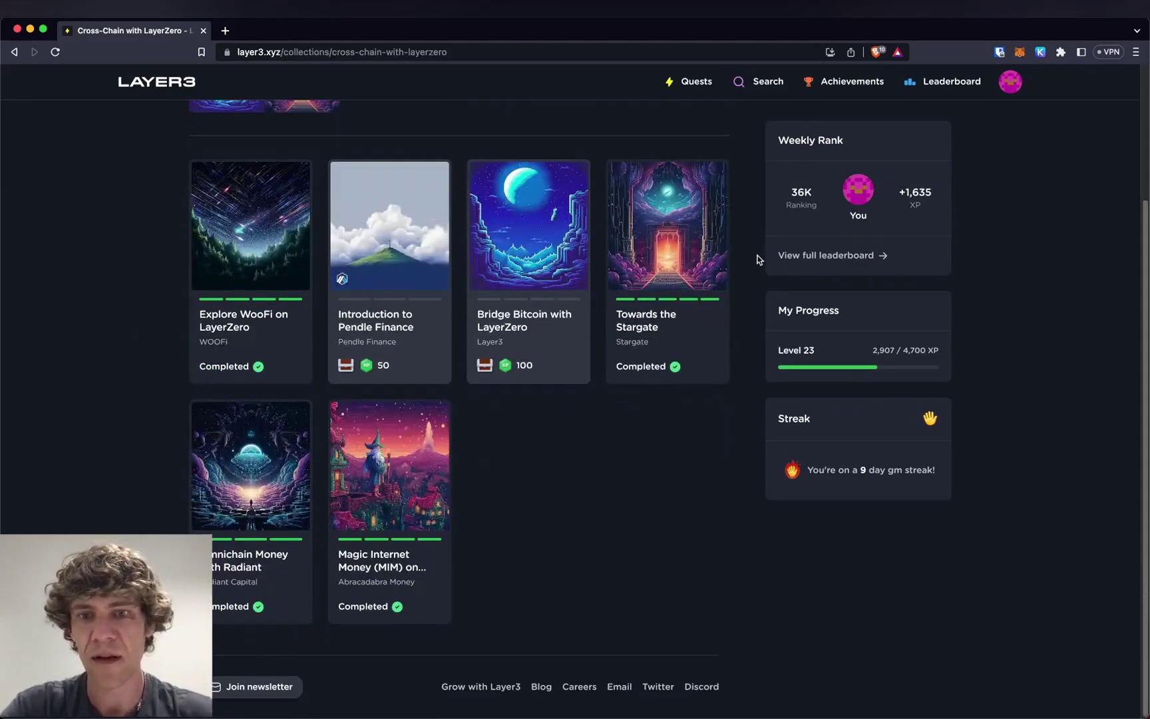
{"action": "scroll", "coordinate": [516, 432], "scroll_direction": "up", "scroll_amount": 1}
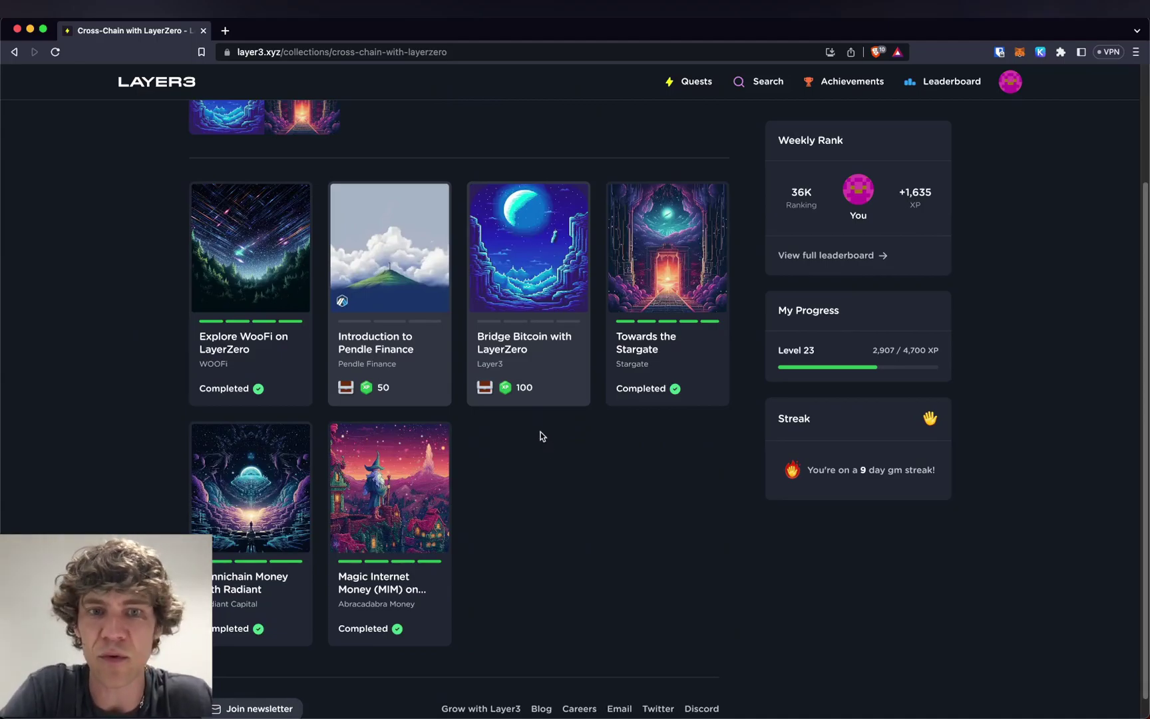
{"action": "scroll", "coordinate": [542, 441], "scroll_direction": "up", "scroll_amount": 3}
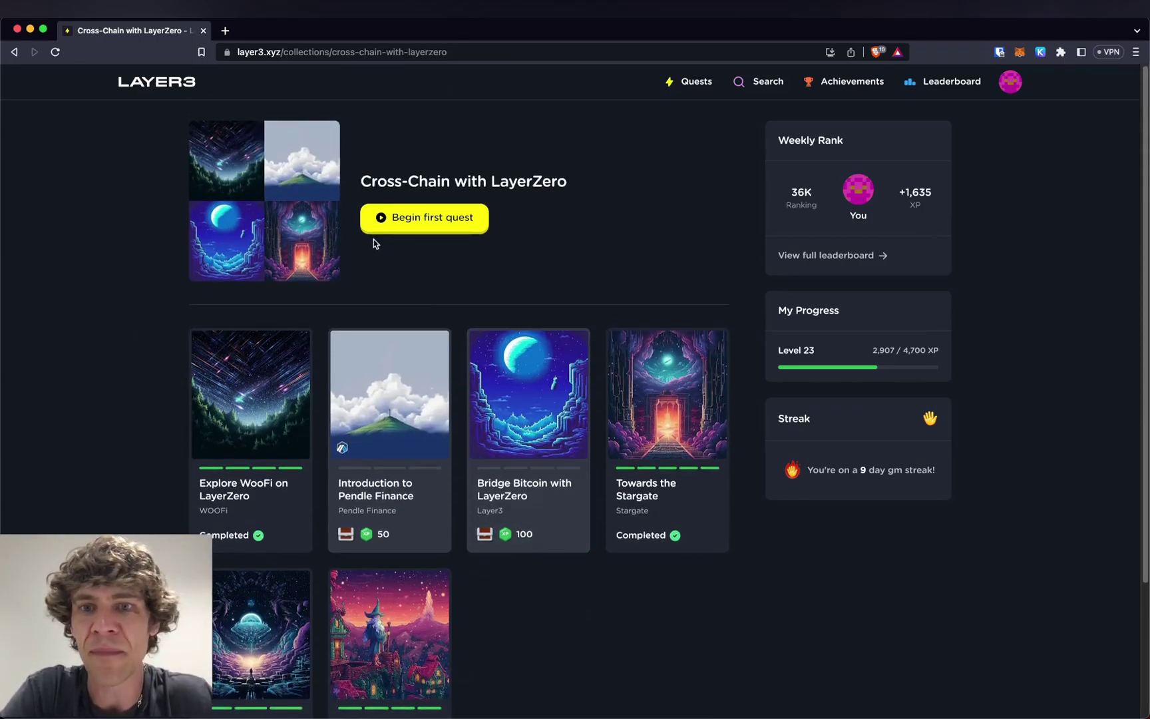
{"action": "left_click", "coordinate": [178, 91]}
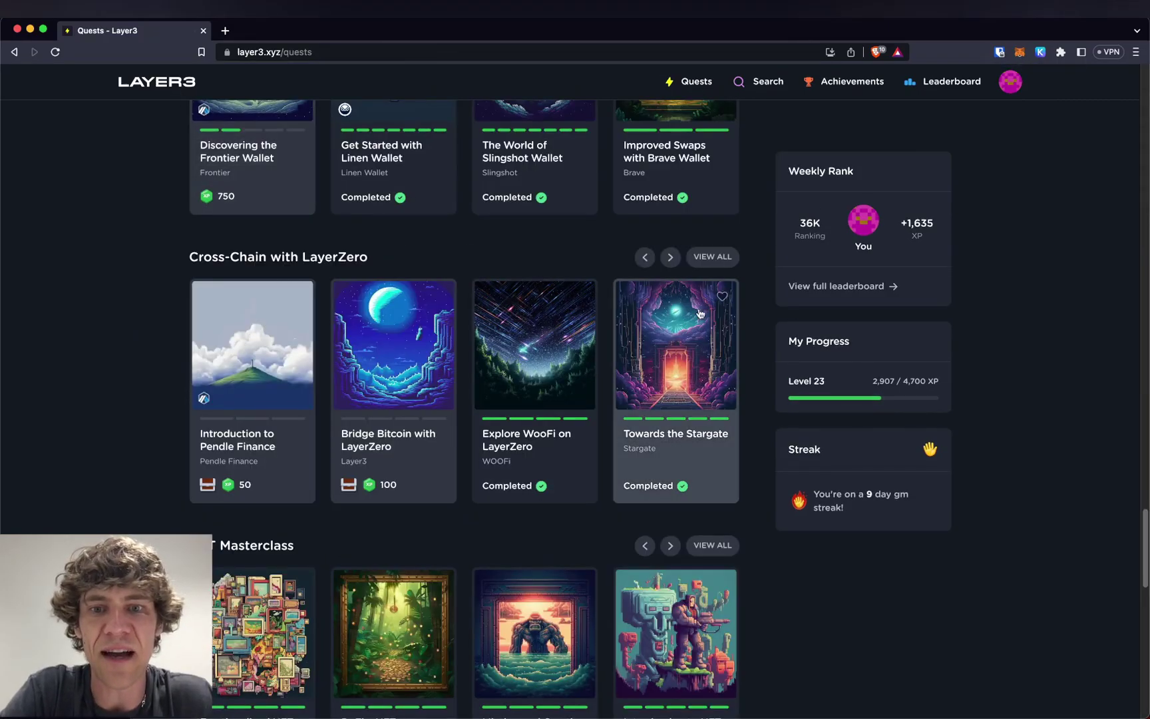
{"action": "scroll", "coordinate": [759, 311], "scroll_direction": "up", "scroll_amount": 15}
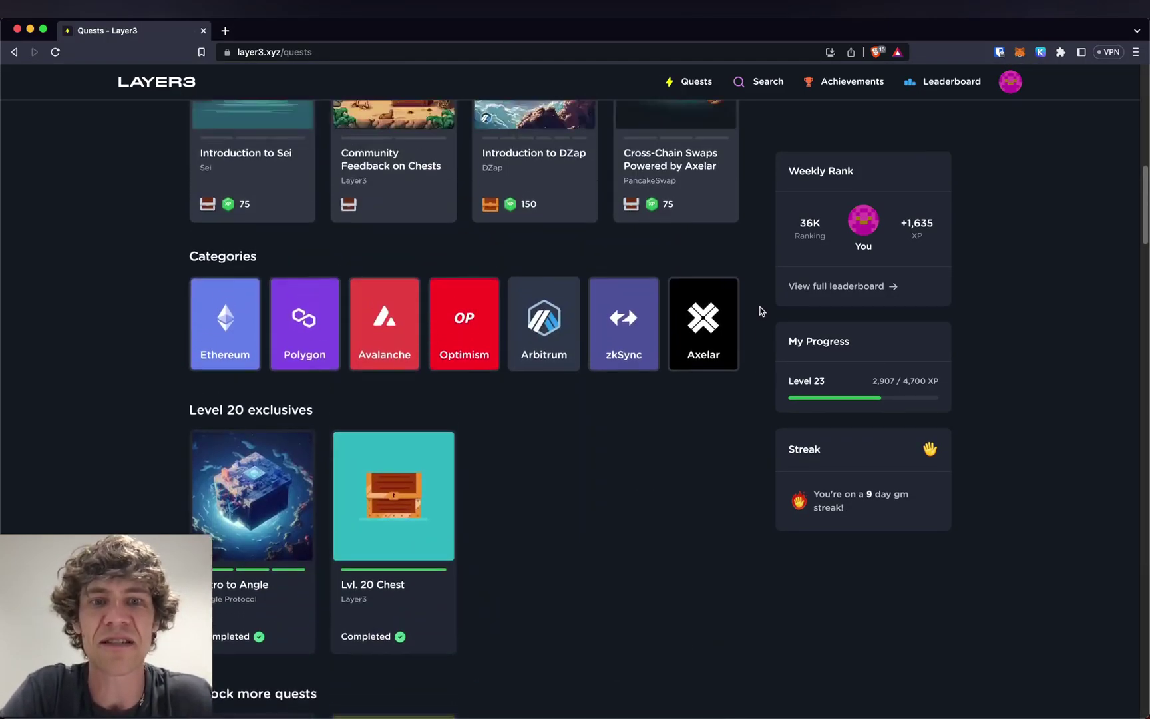
{"action": "scroll", "coordinate": [761, 311], "scroll_direction": "up", "scroll_amount": 5}
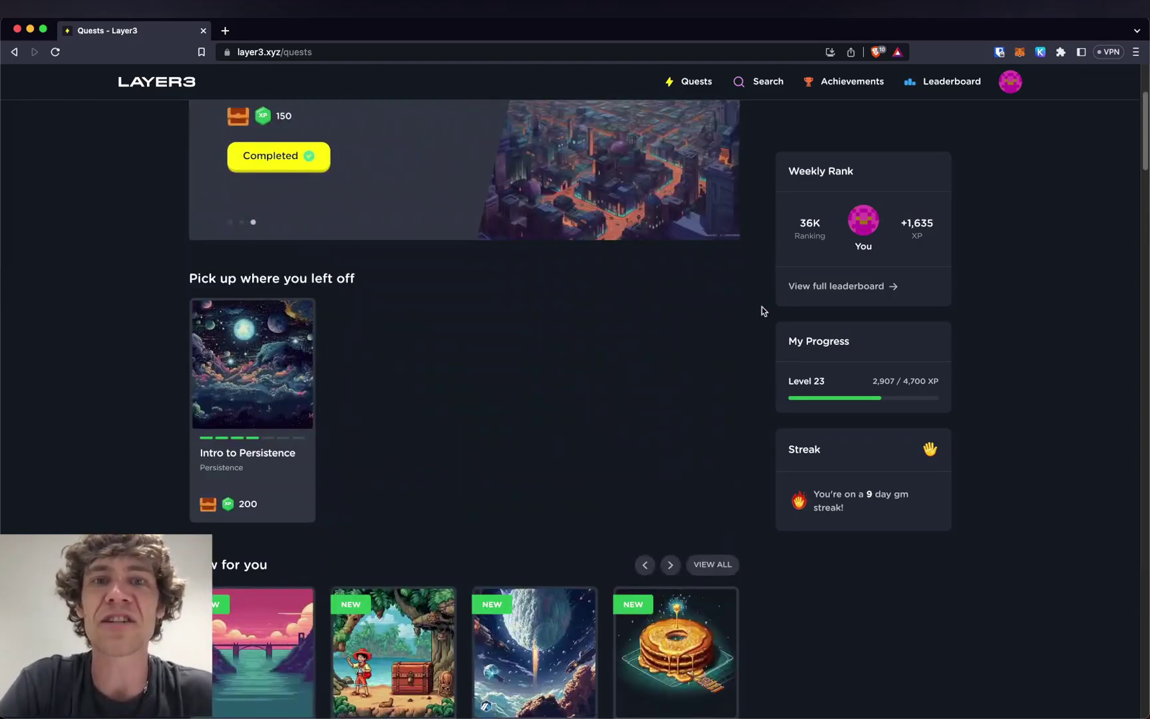